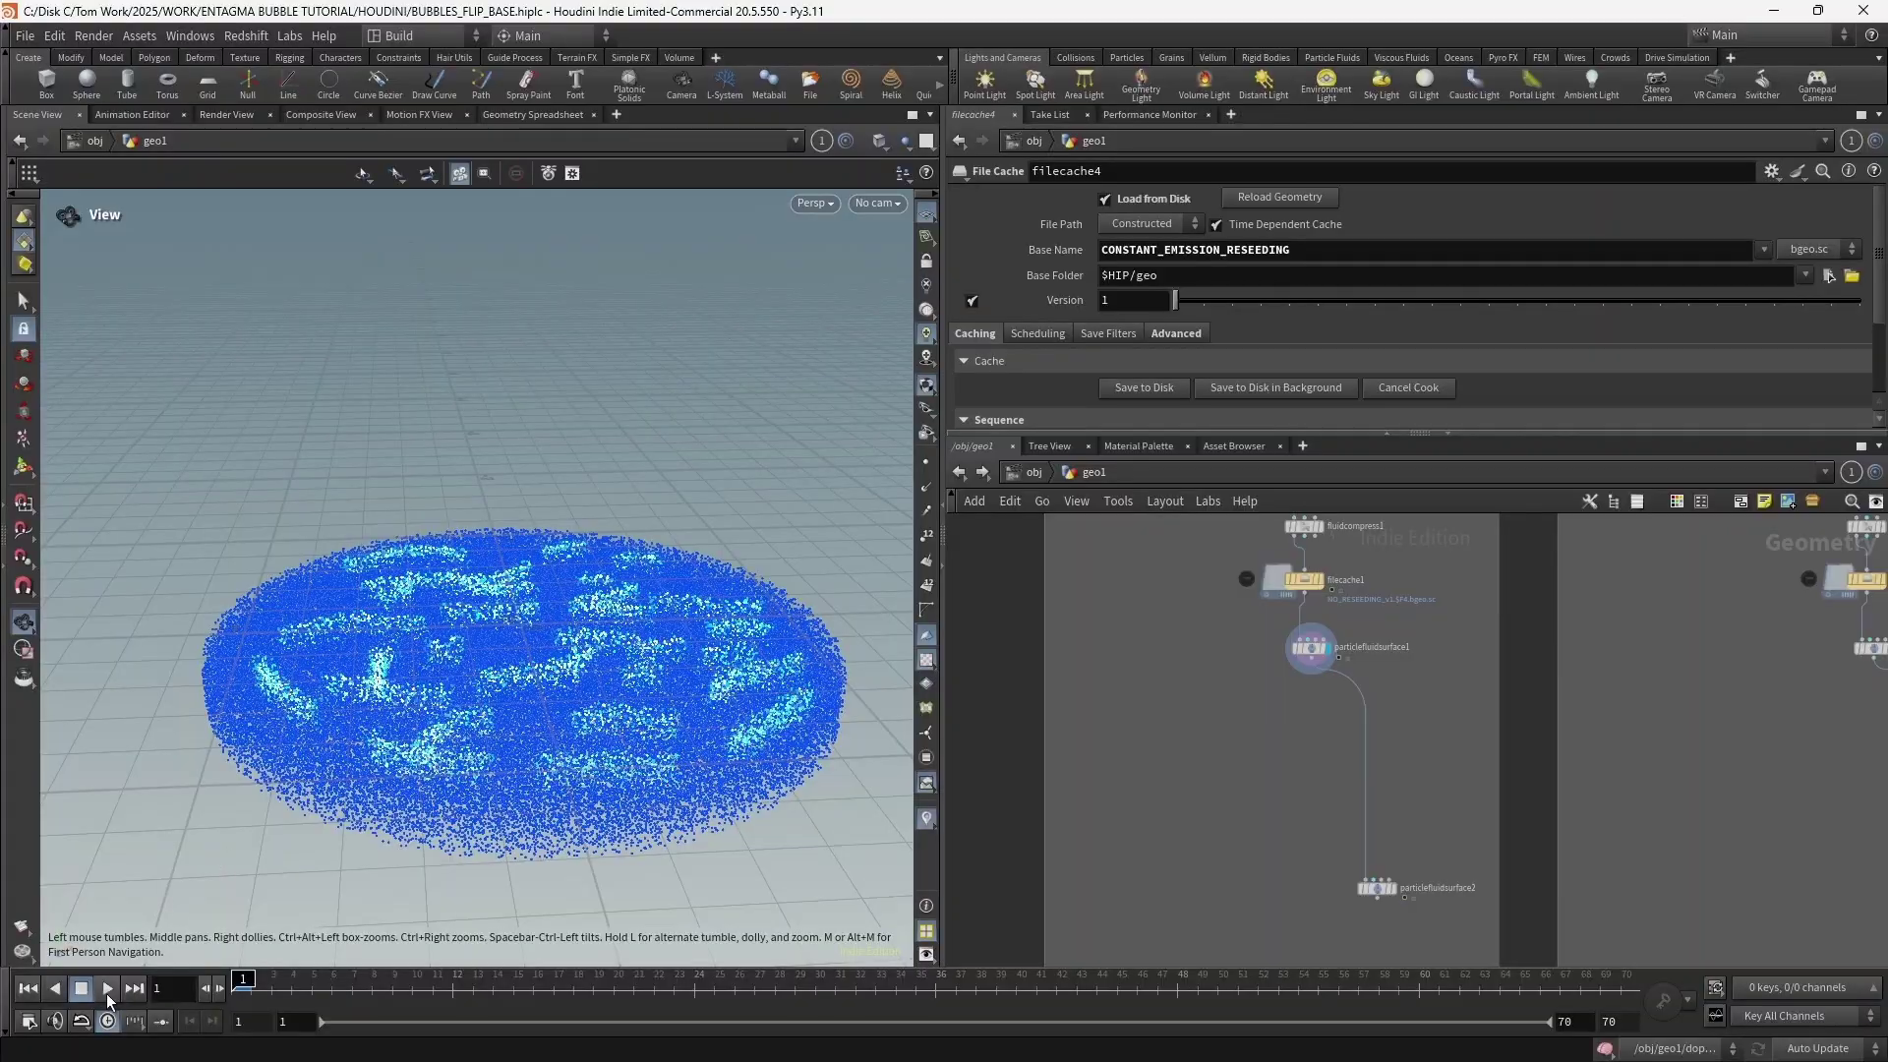
Play back the cached particle simulation and return the timeline to frame 1
left_click(107, 990)
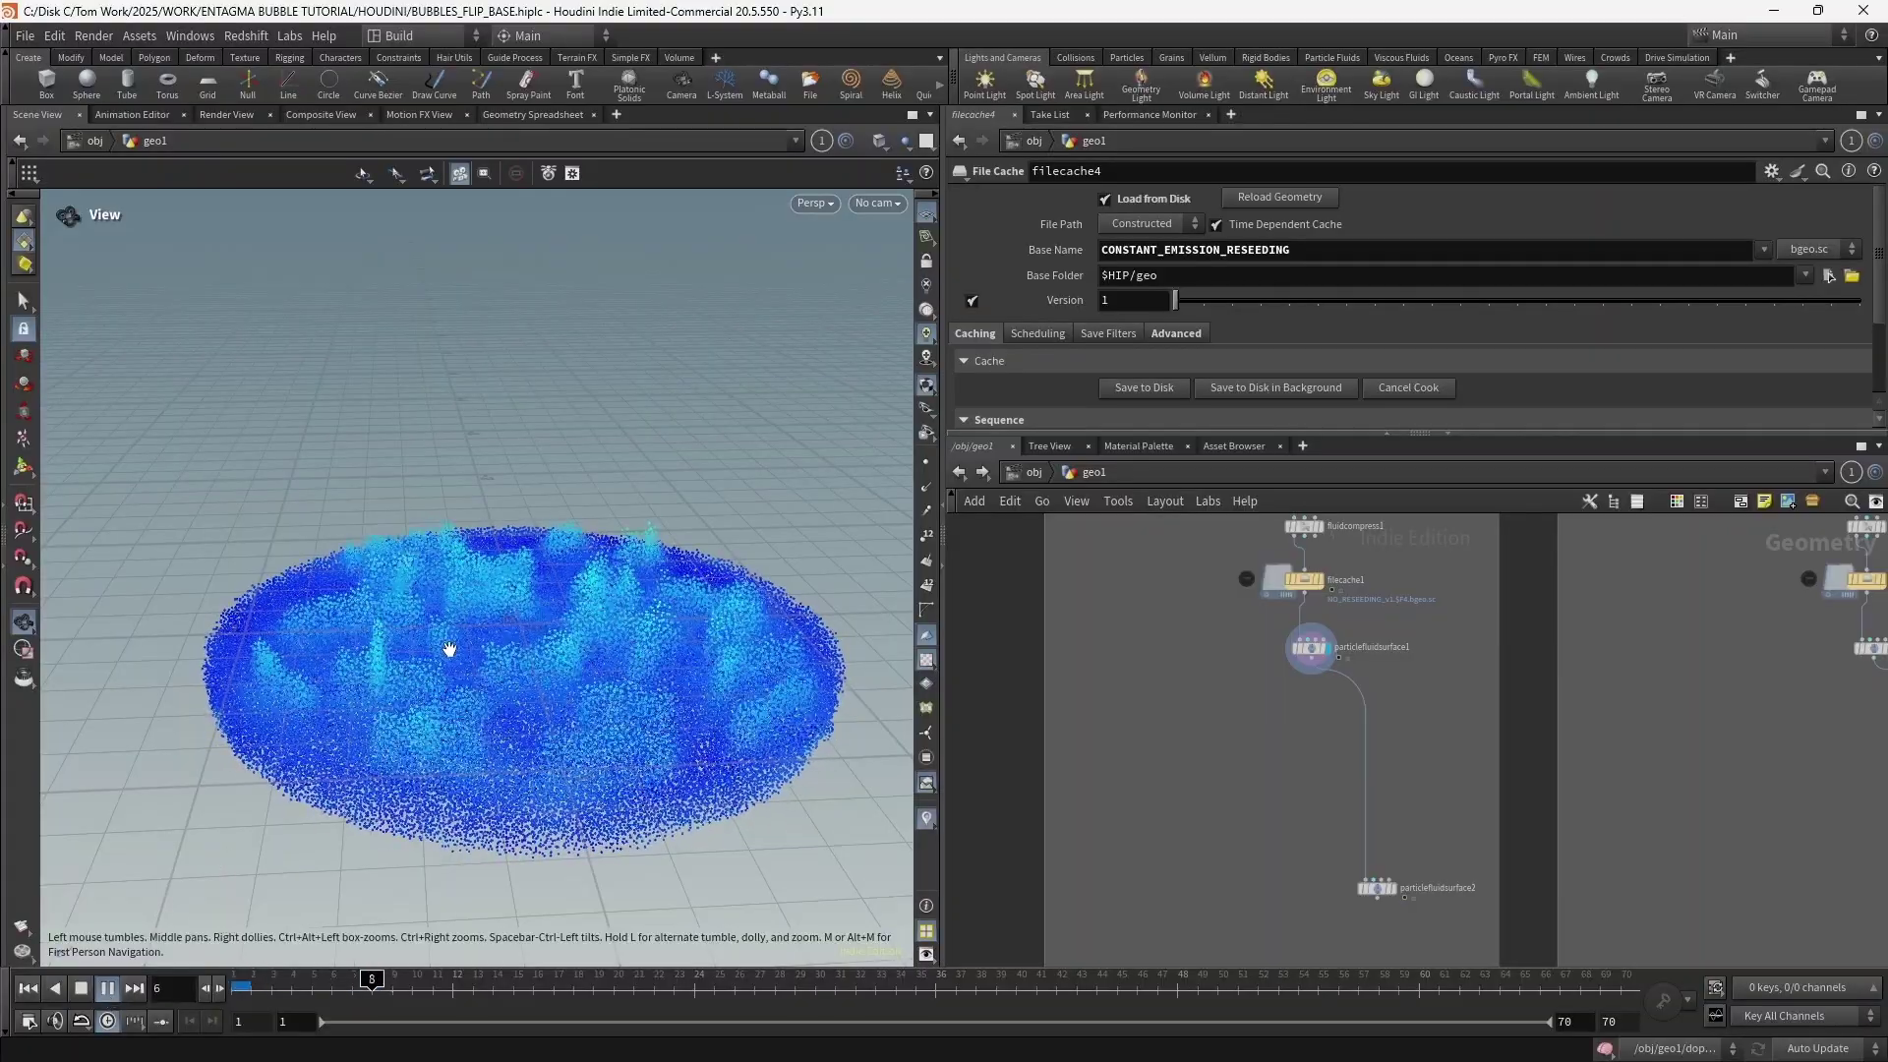
middle_click_drag(522, 576, 488, 627)
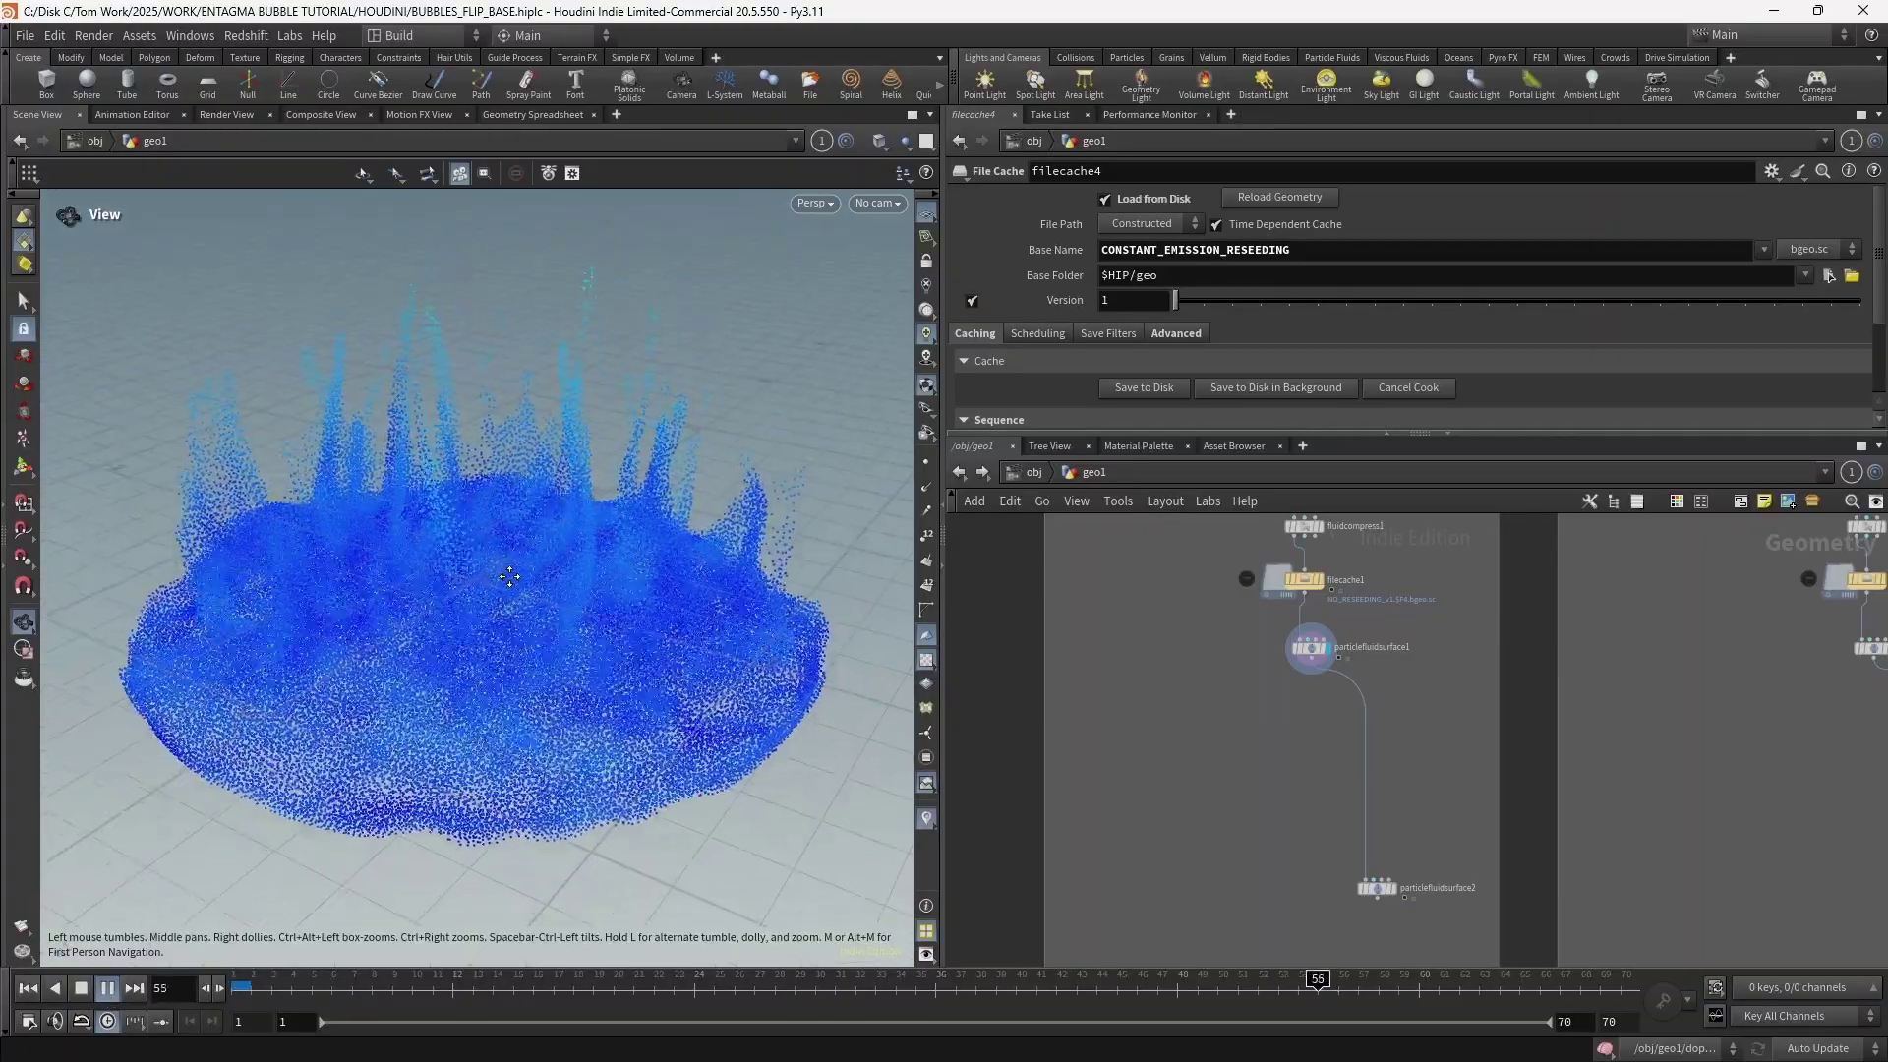
left_click(107, 988)
left_click_drag(269, 989, 151, 994)
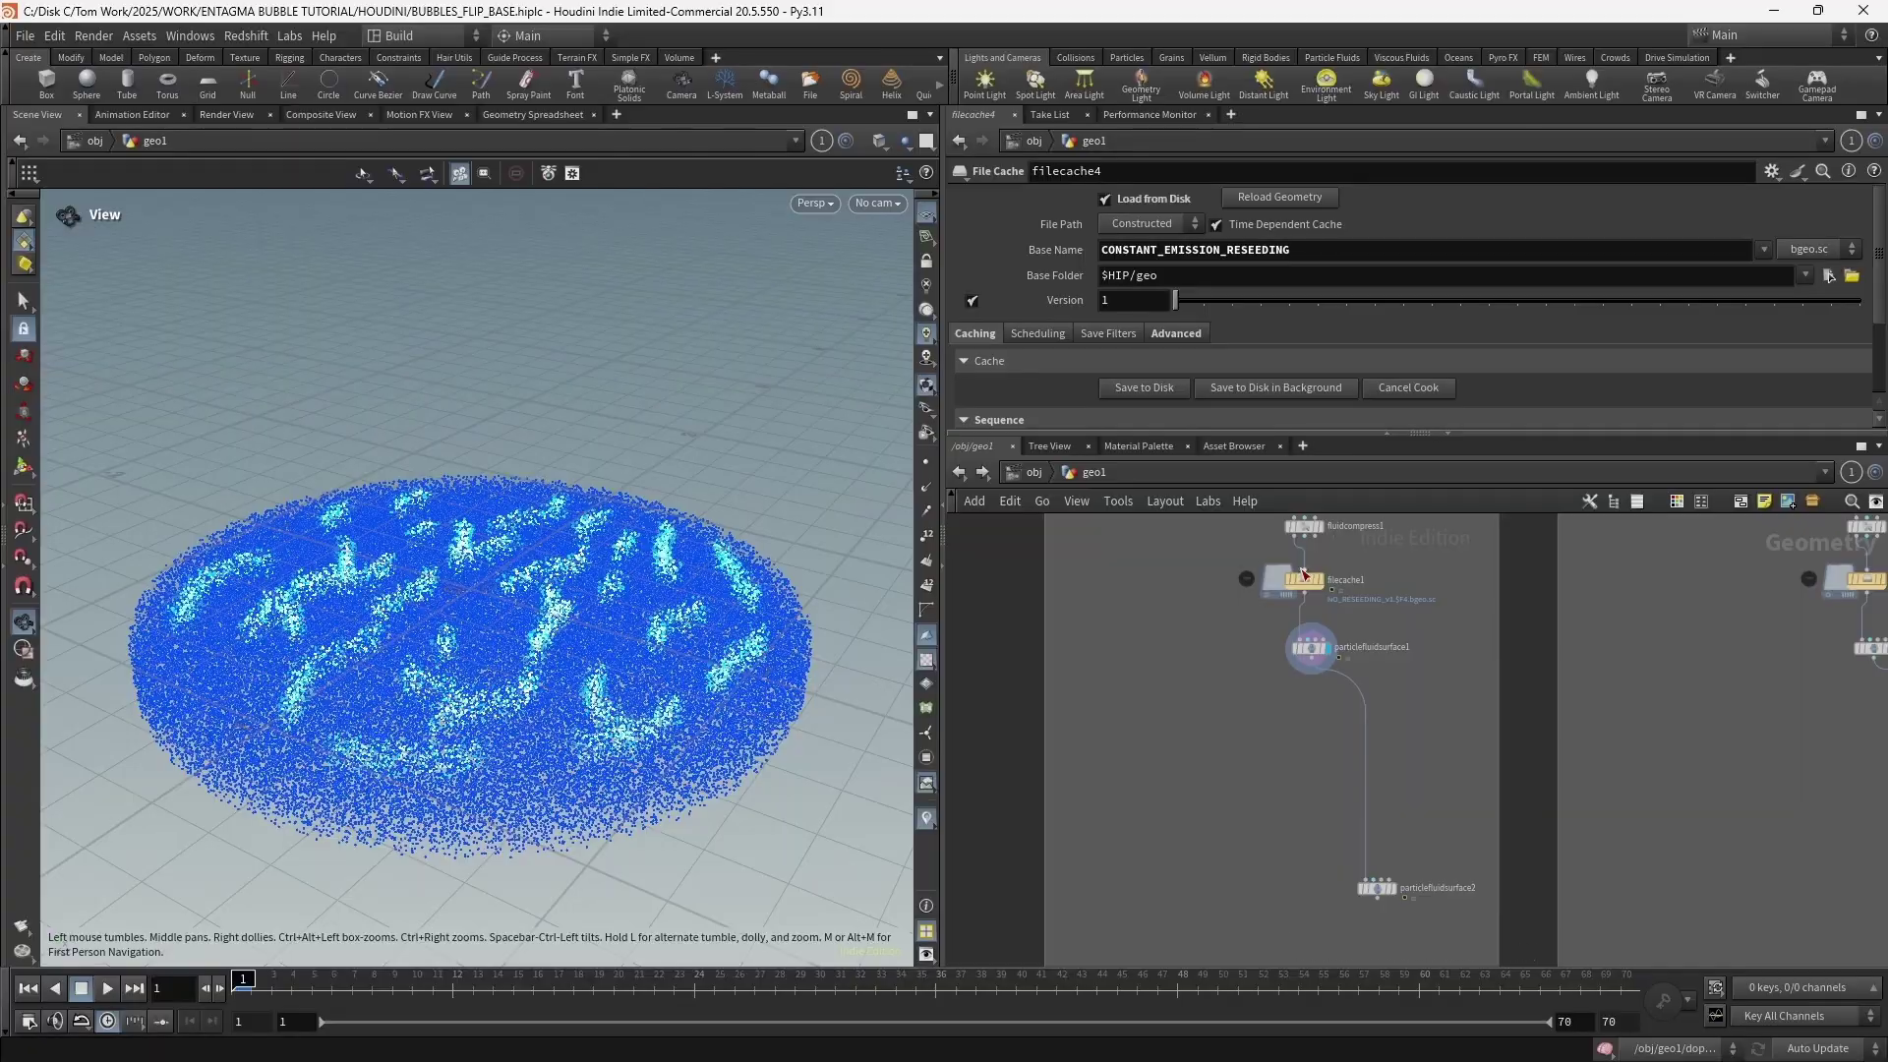
Go inside dopnet1 and examine the settings of the volumesource1 node
middle_click_drag(1303, 575, 1243, 738)
left_click_drag(444, 634, 388, 782)
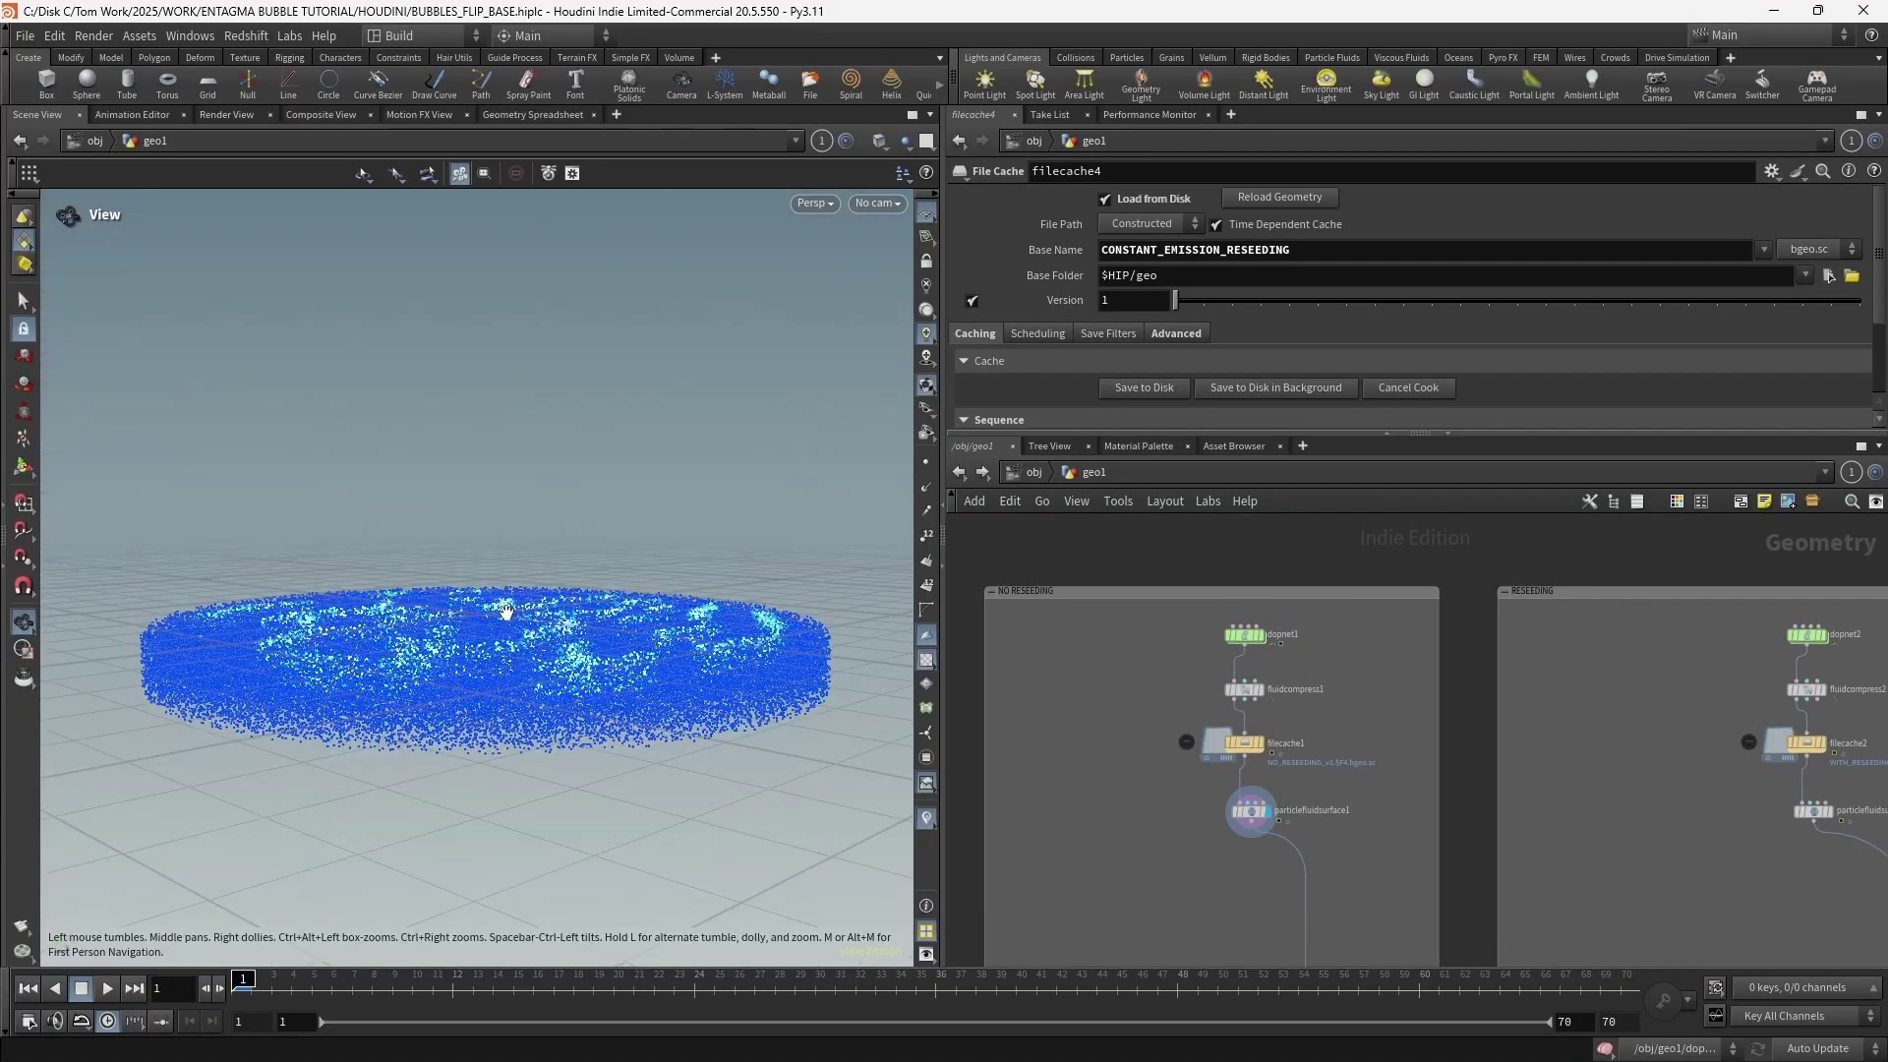
left_click_drag(507, 612, 512, 669)
double_click(1241, 646)
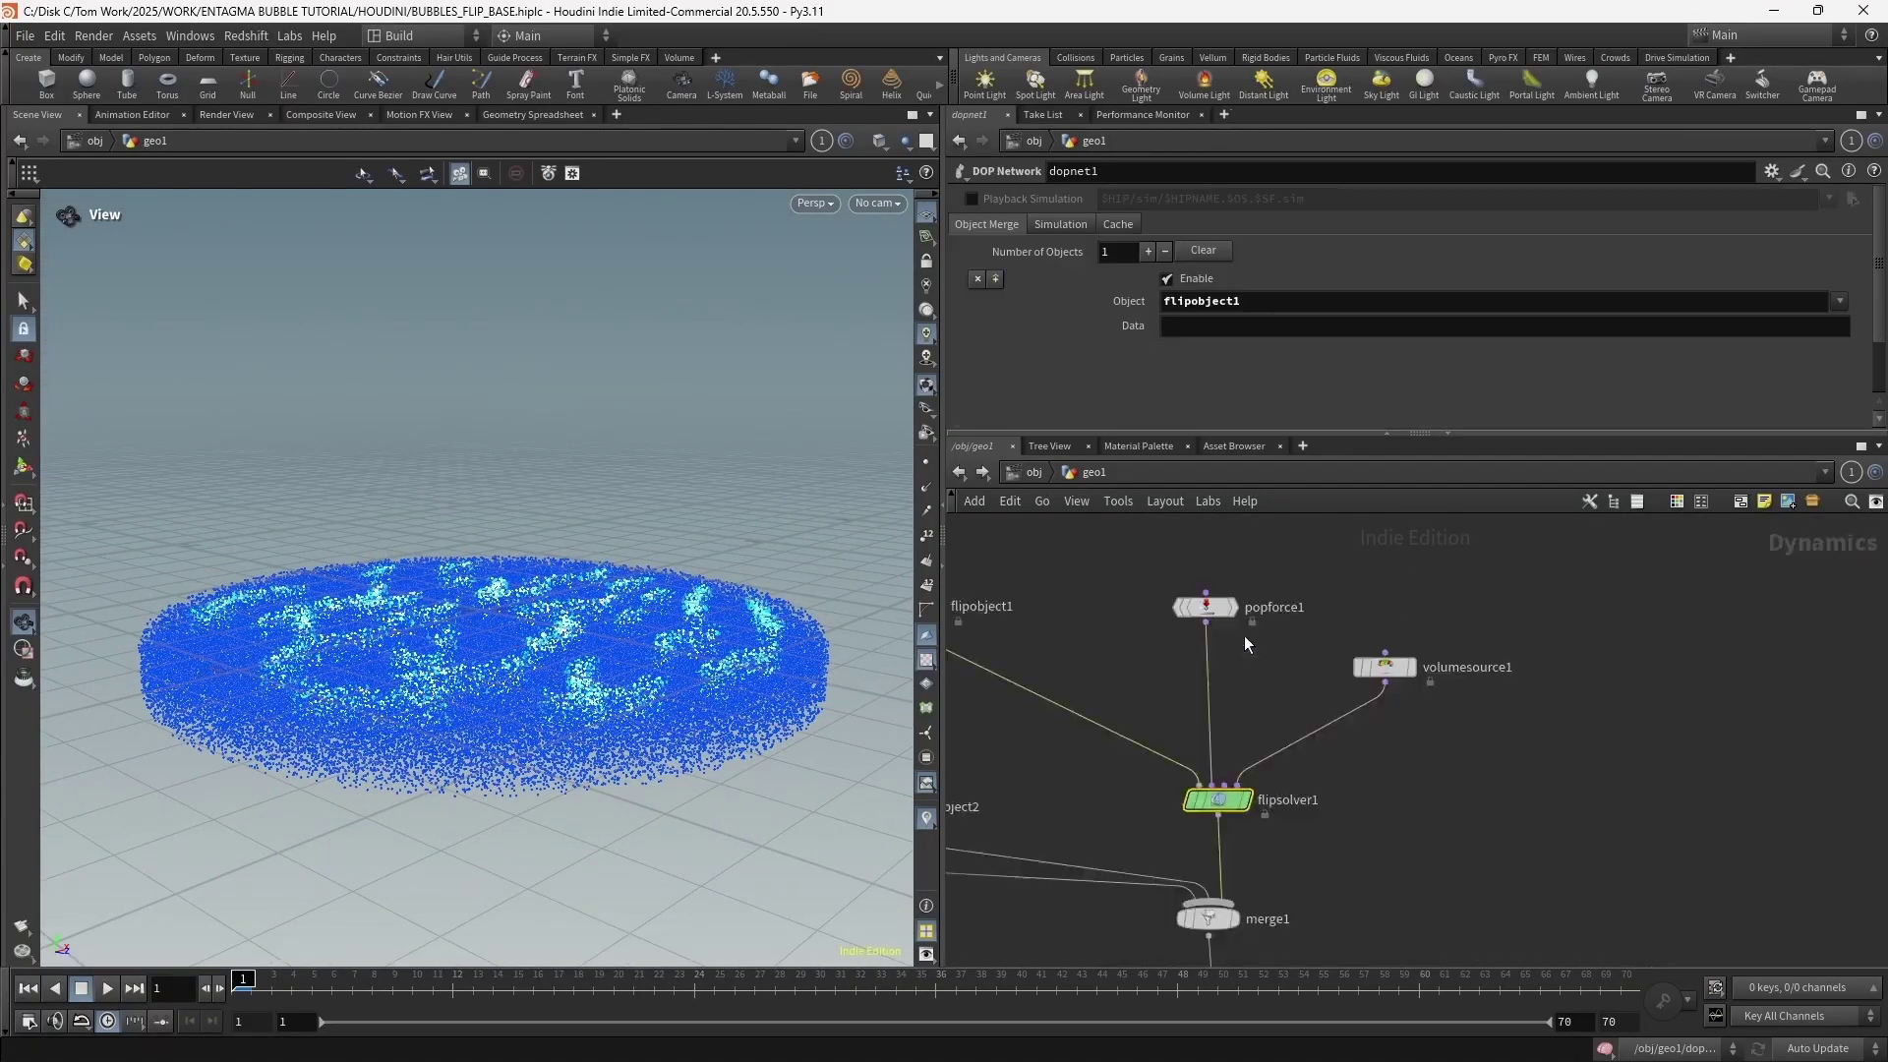
left_click(1404, 664)
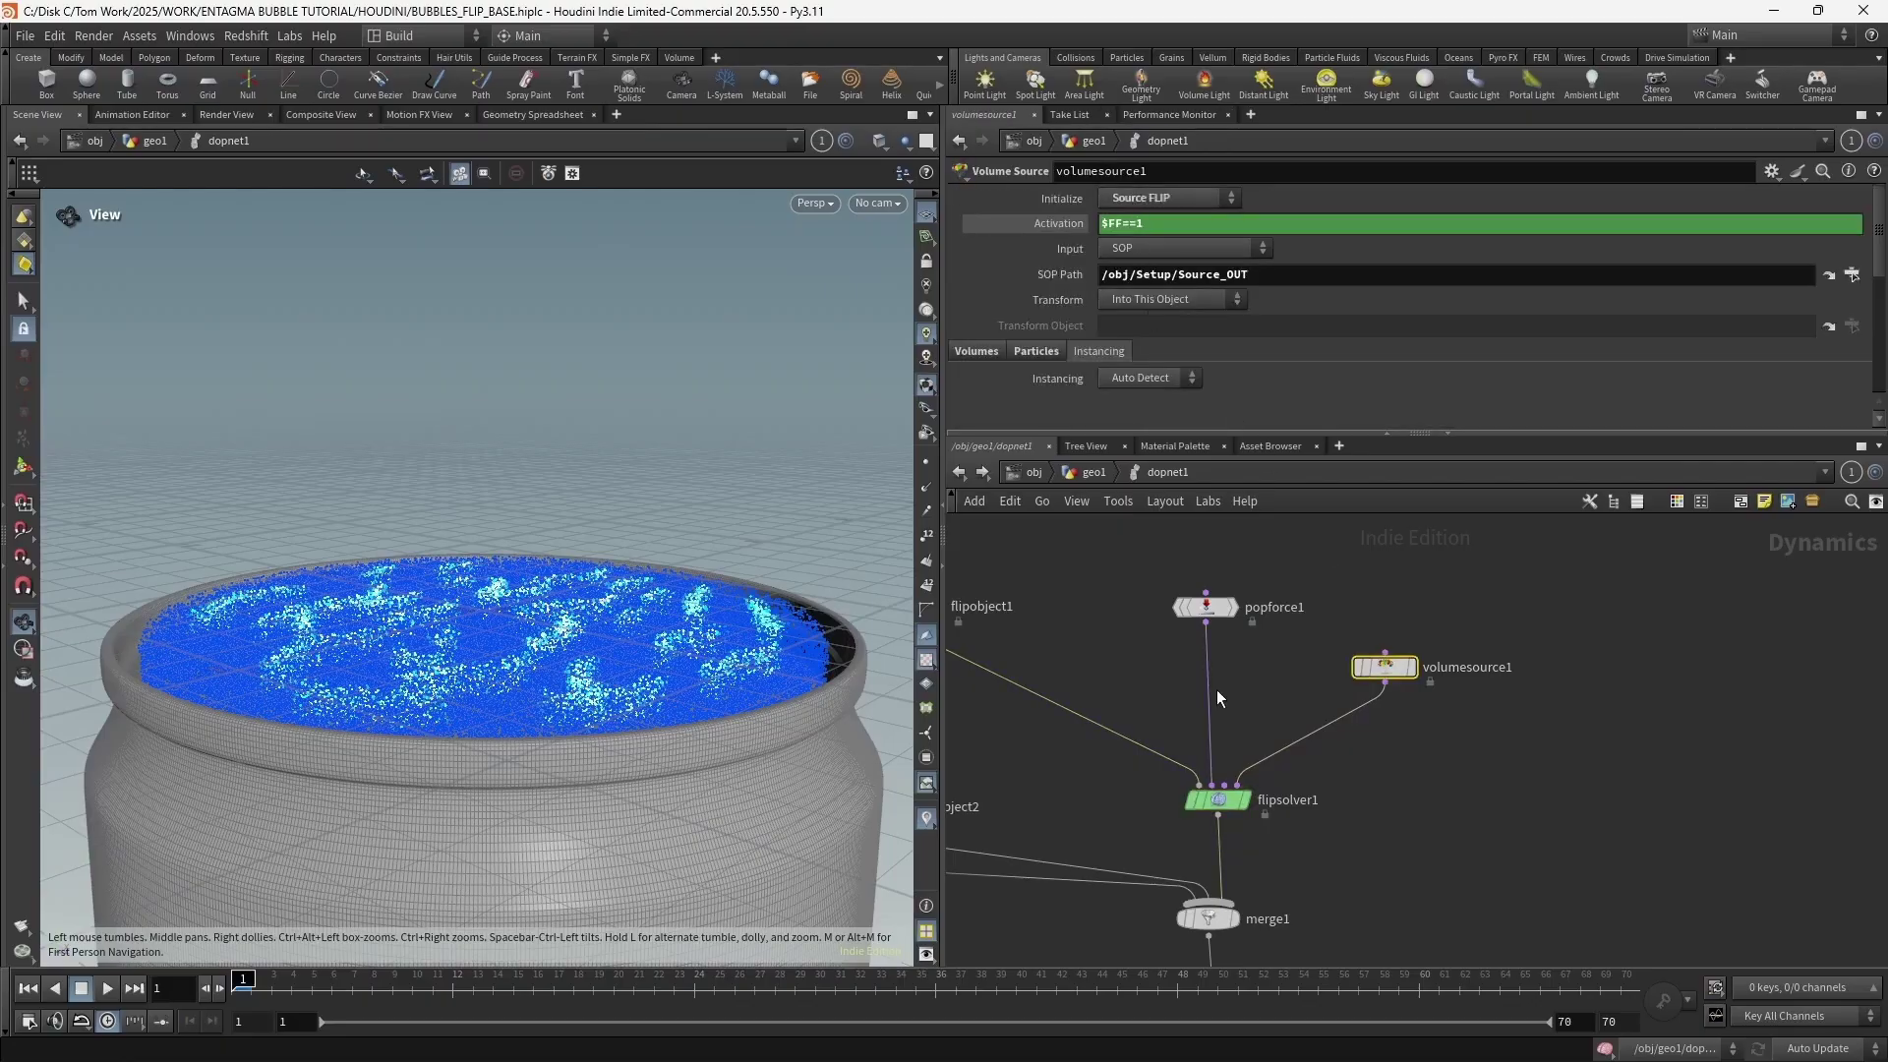
Check flipsolver1's Particle Motion Behavior settings for Add ID Attribute and Age Particles, and return to the geo1 network
left_click(1217, 801)
left_click(1049, 267)
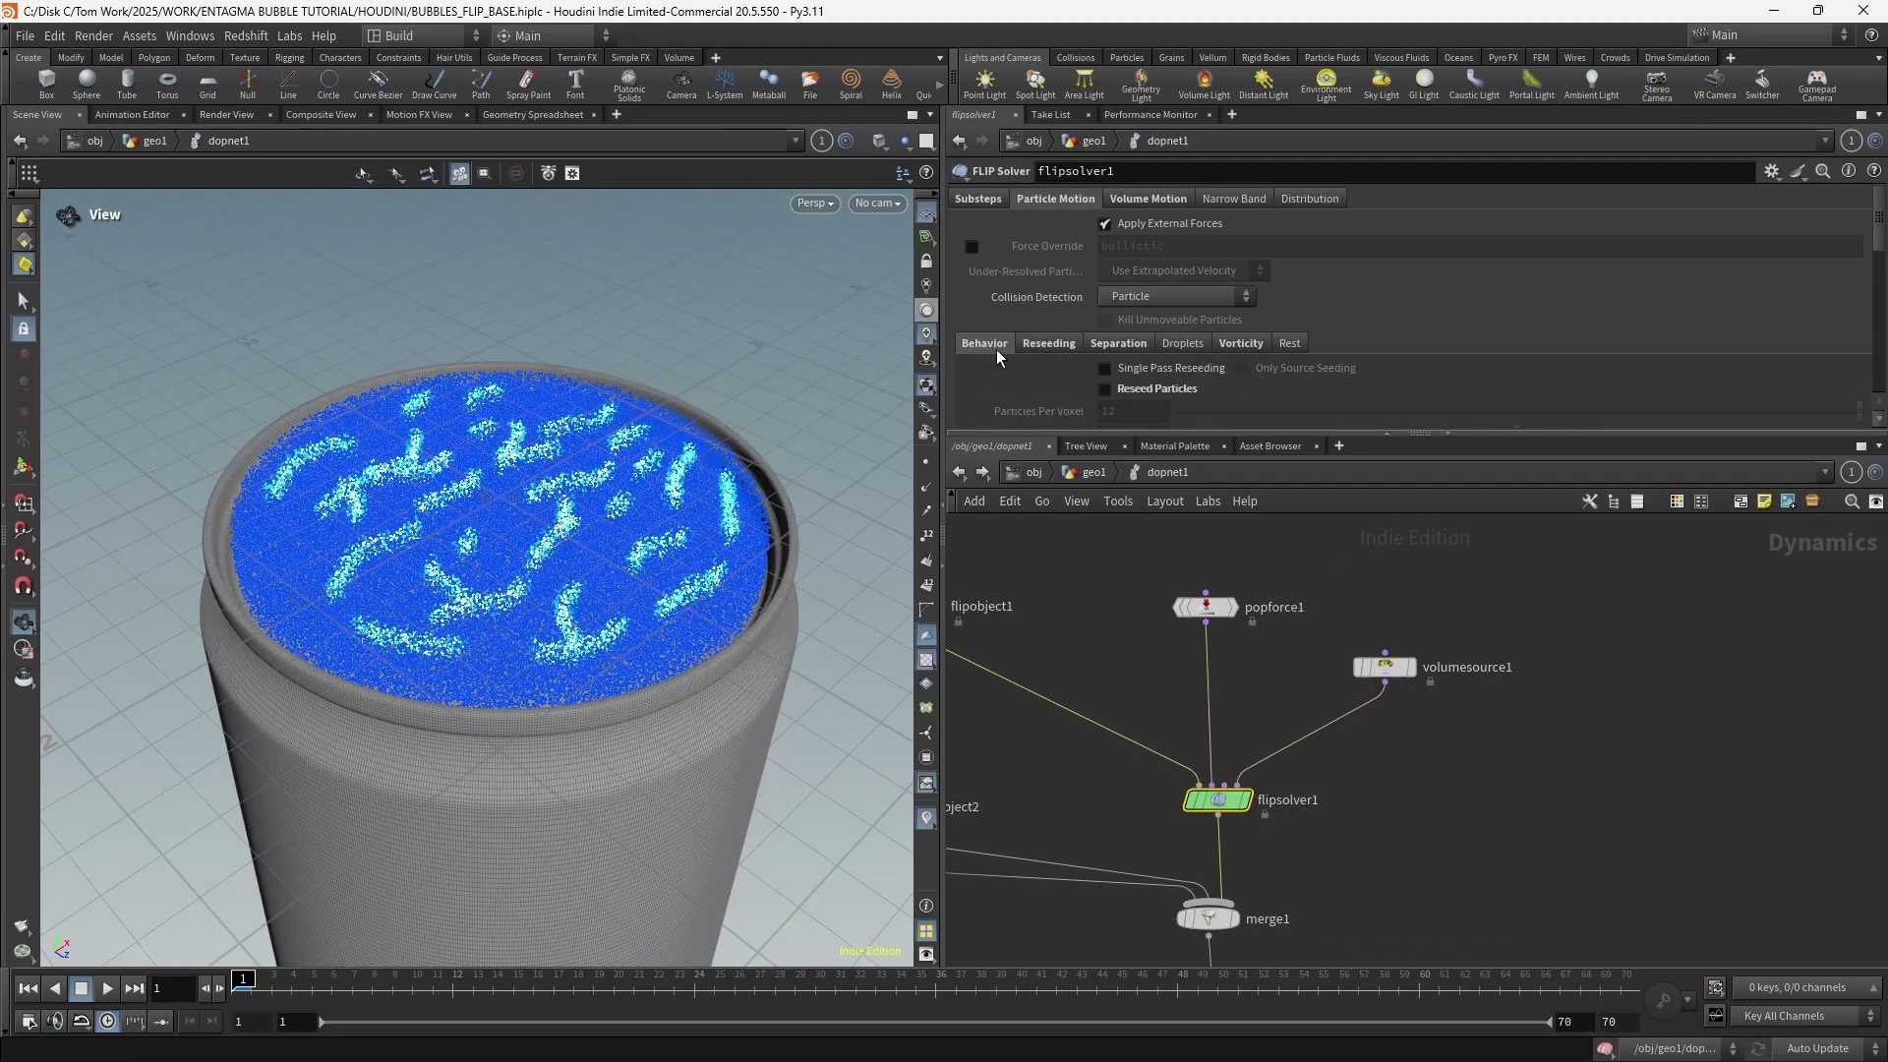
left_click(995, 348)
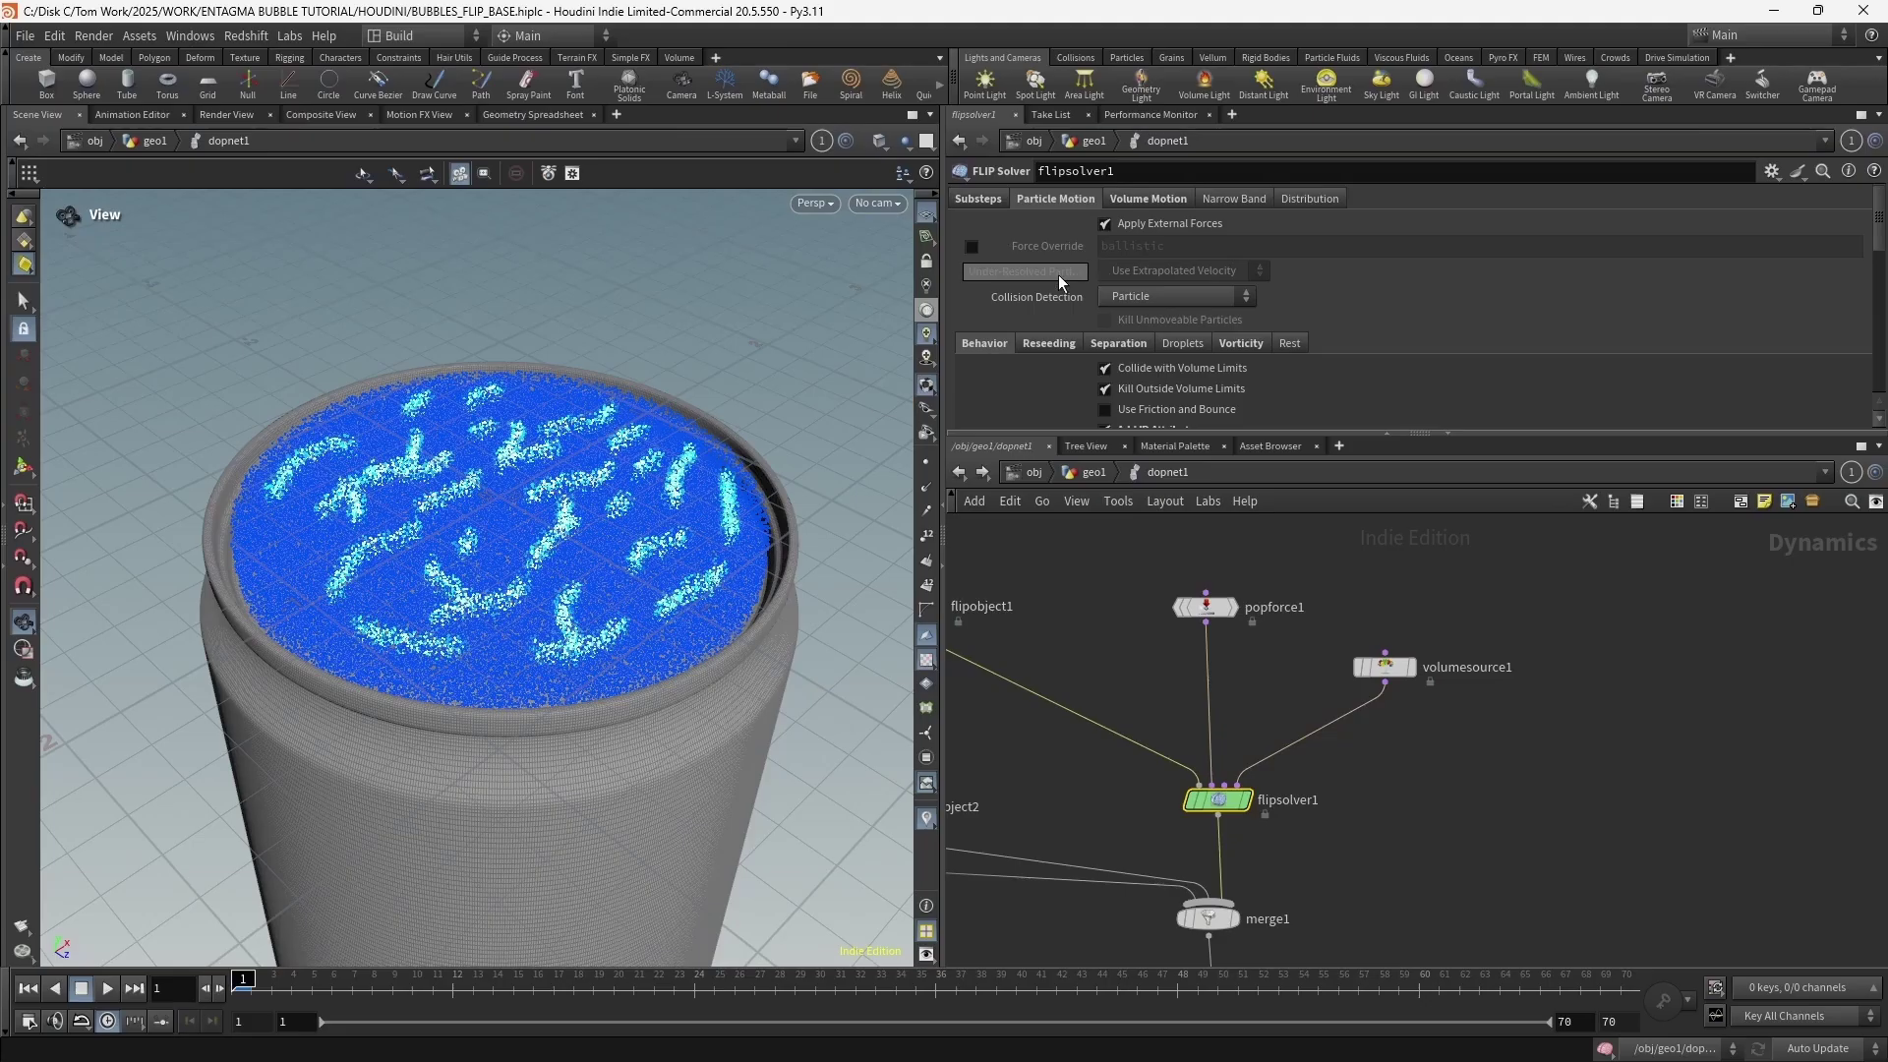
scroll(983, 340, "down", 3)
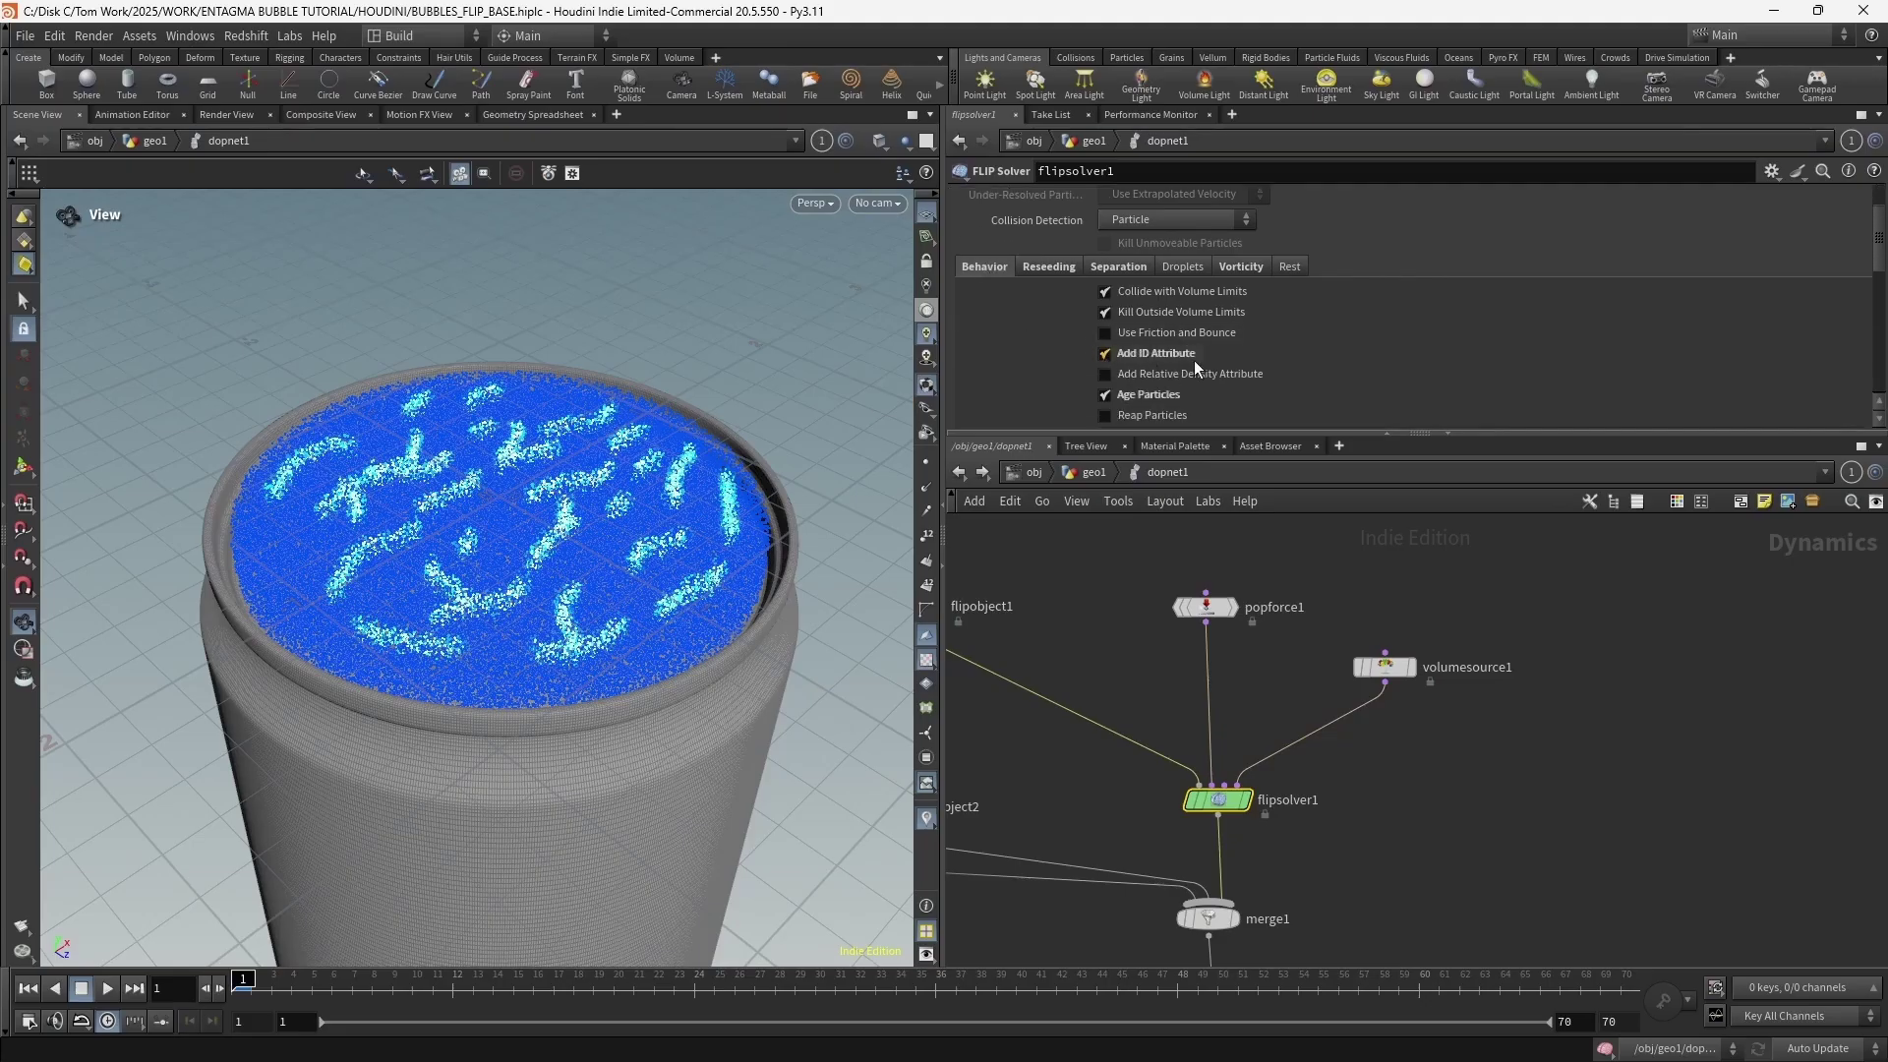
scroll(1033, 391, "down", 1)
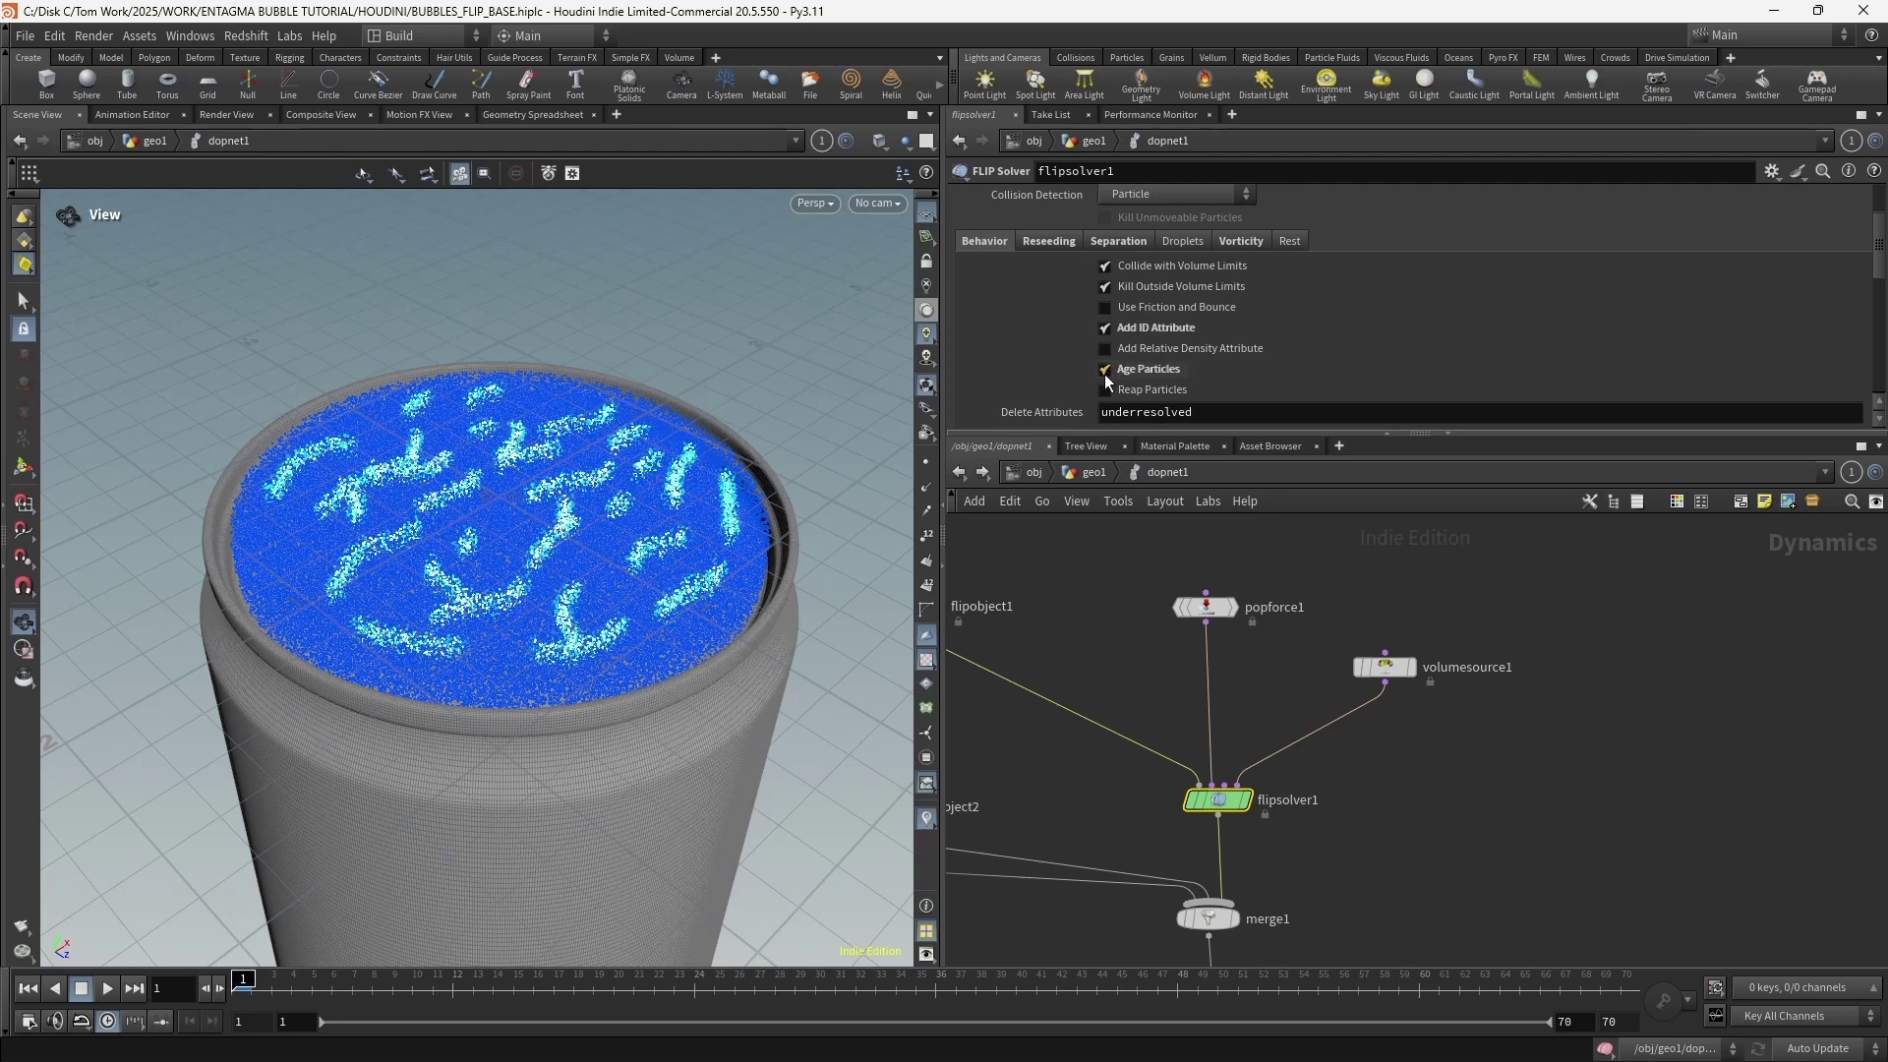
left_click(957, 472)
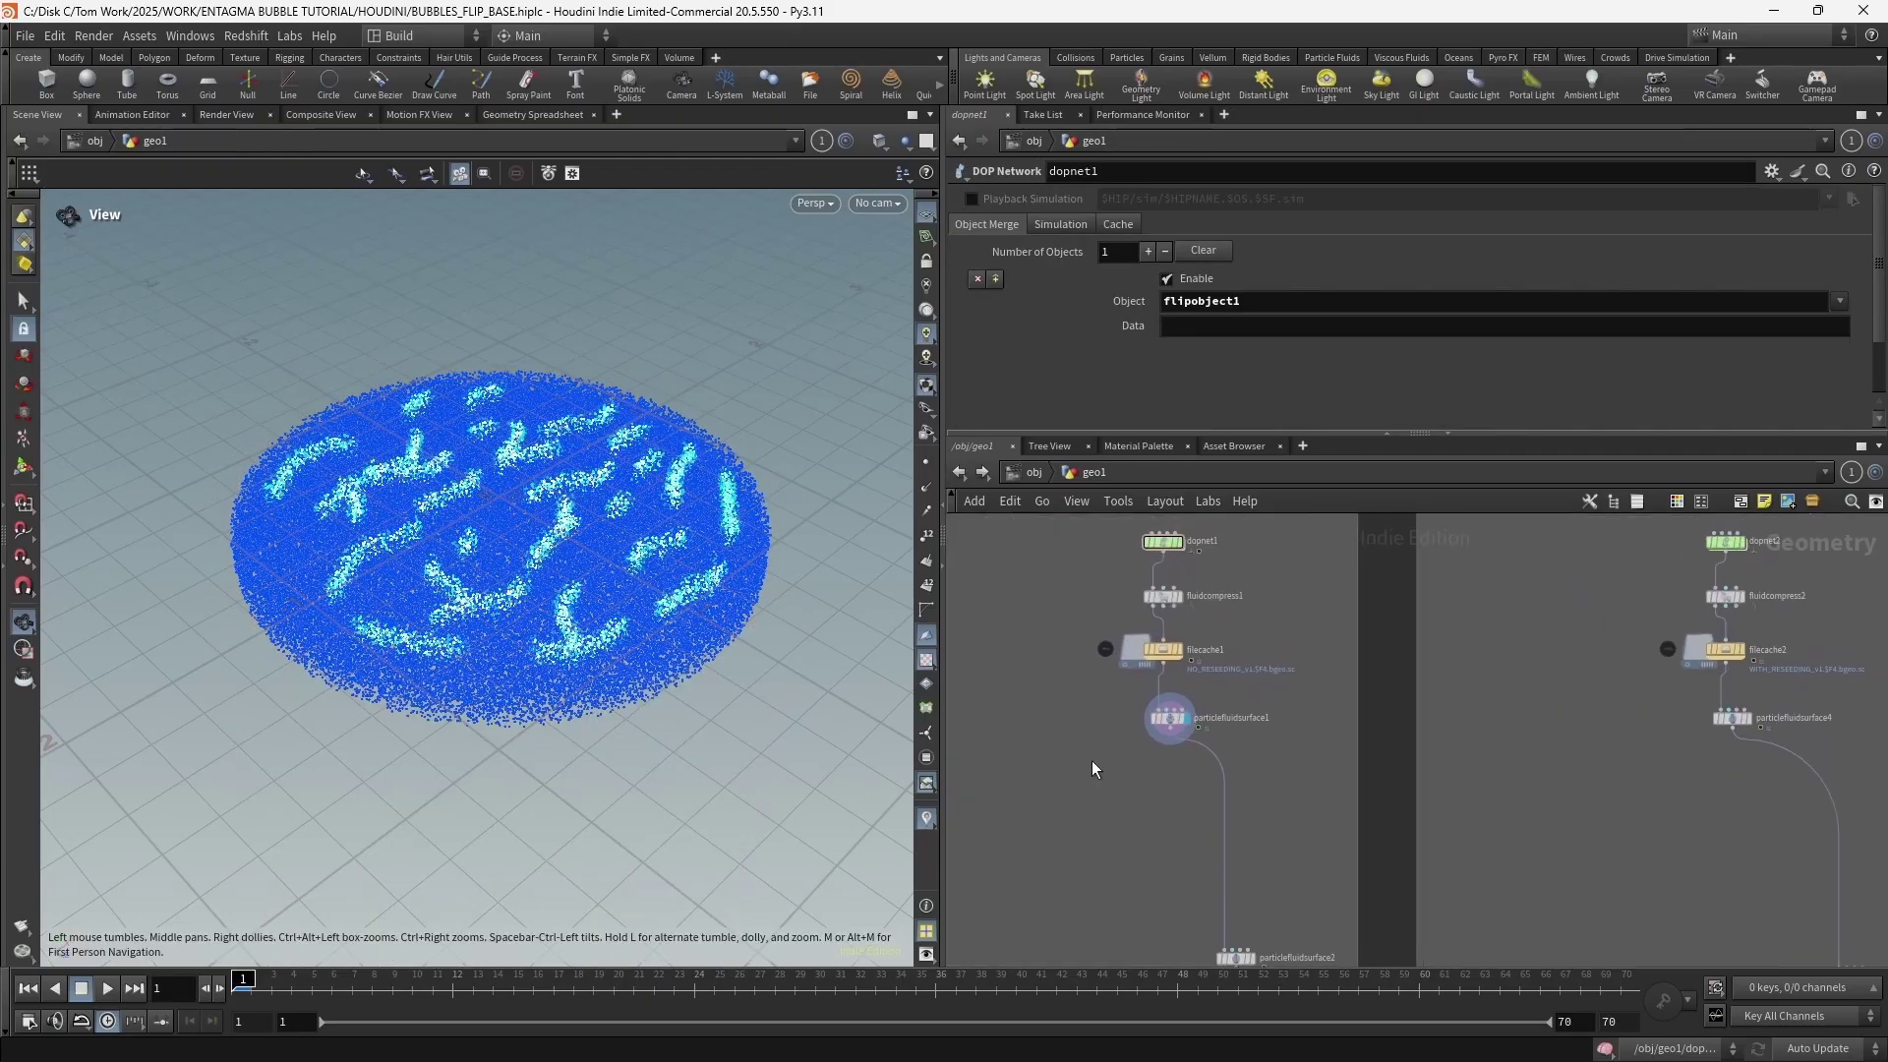
Add an Attribute Wrangle below particlefluidsurface1, fed by its output, and display it
left_click_drag(555, 575, 552, 472)
right_click_drag(551, 472, 604, 584)
mouse_move(604, 585)
left_mouse_down()
mouse_move(567, 610)
mouse_move(583, 602)
left_mouse_up()
left_click_drag(556, 682, 561, 644)
left_click_drag(767, 664, 689, 639)
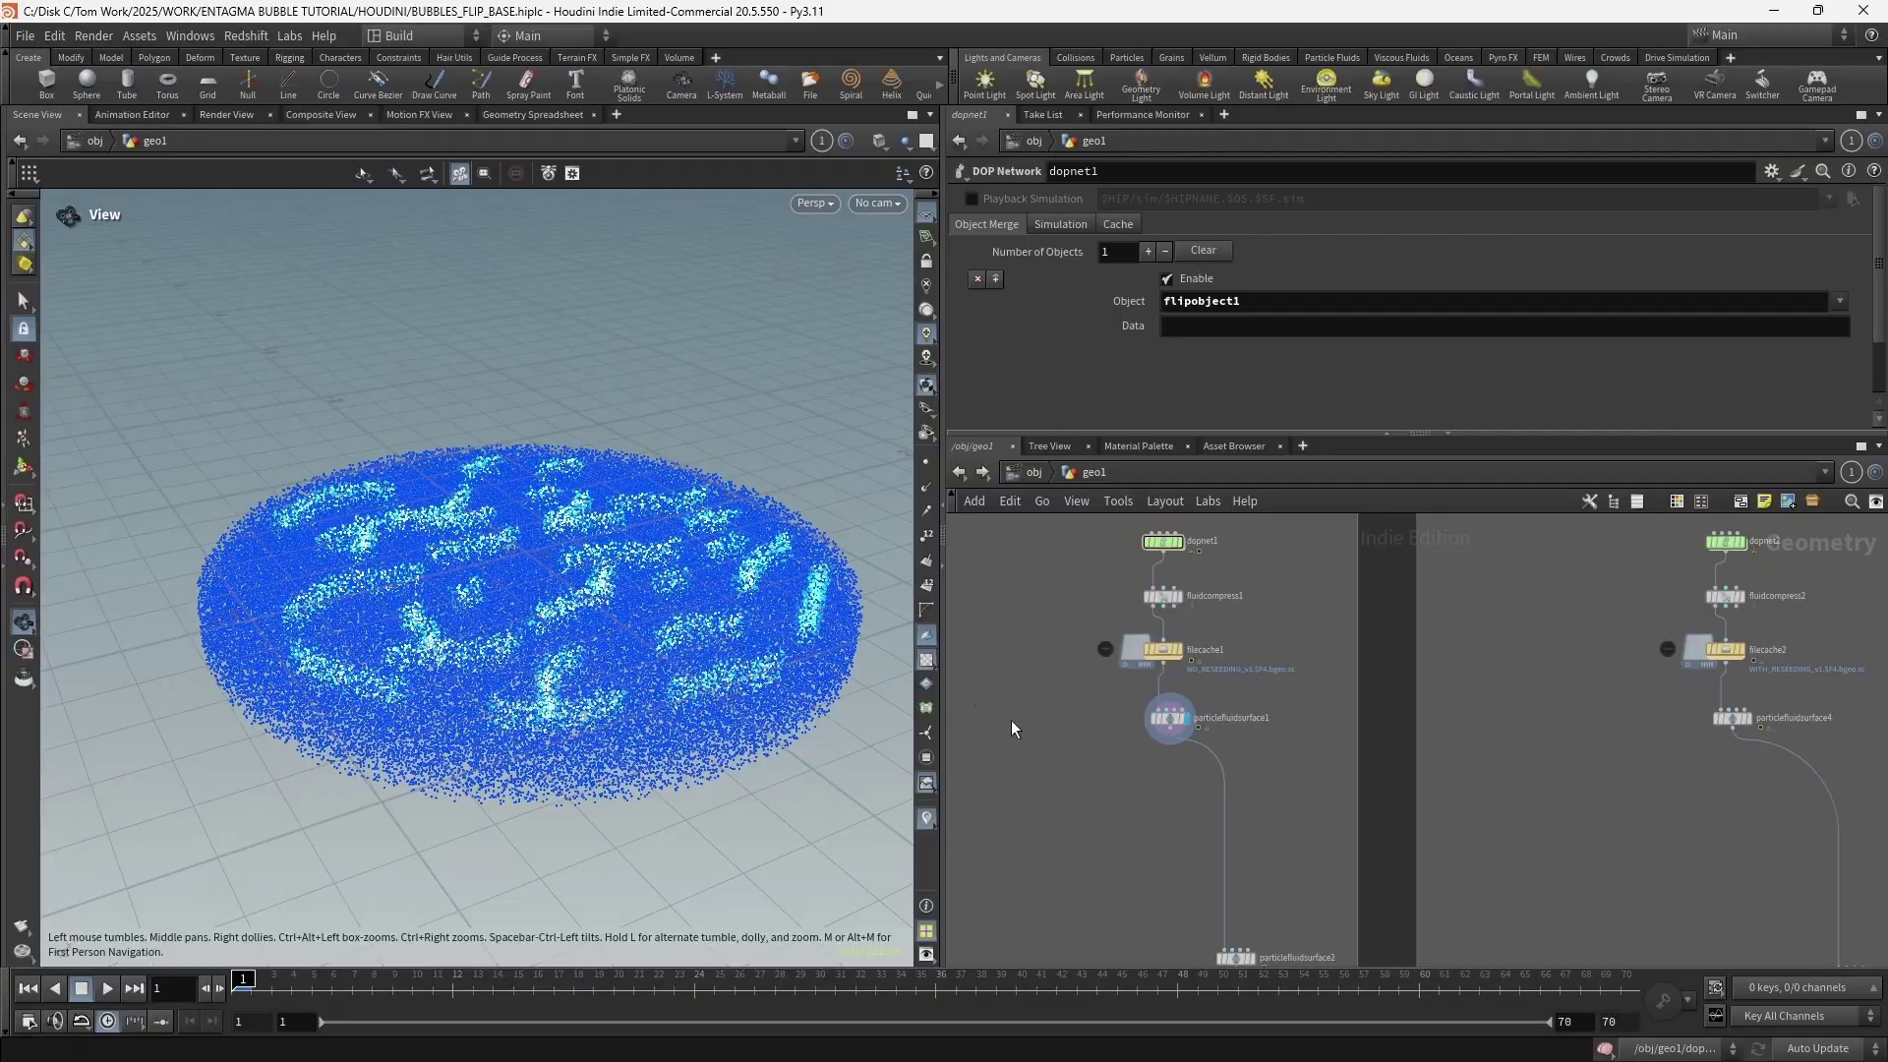
key("Tab")
type("aw")
key("Return")
left_click(1107, 769)
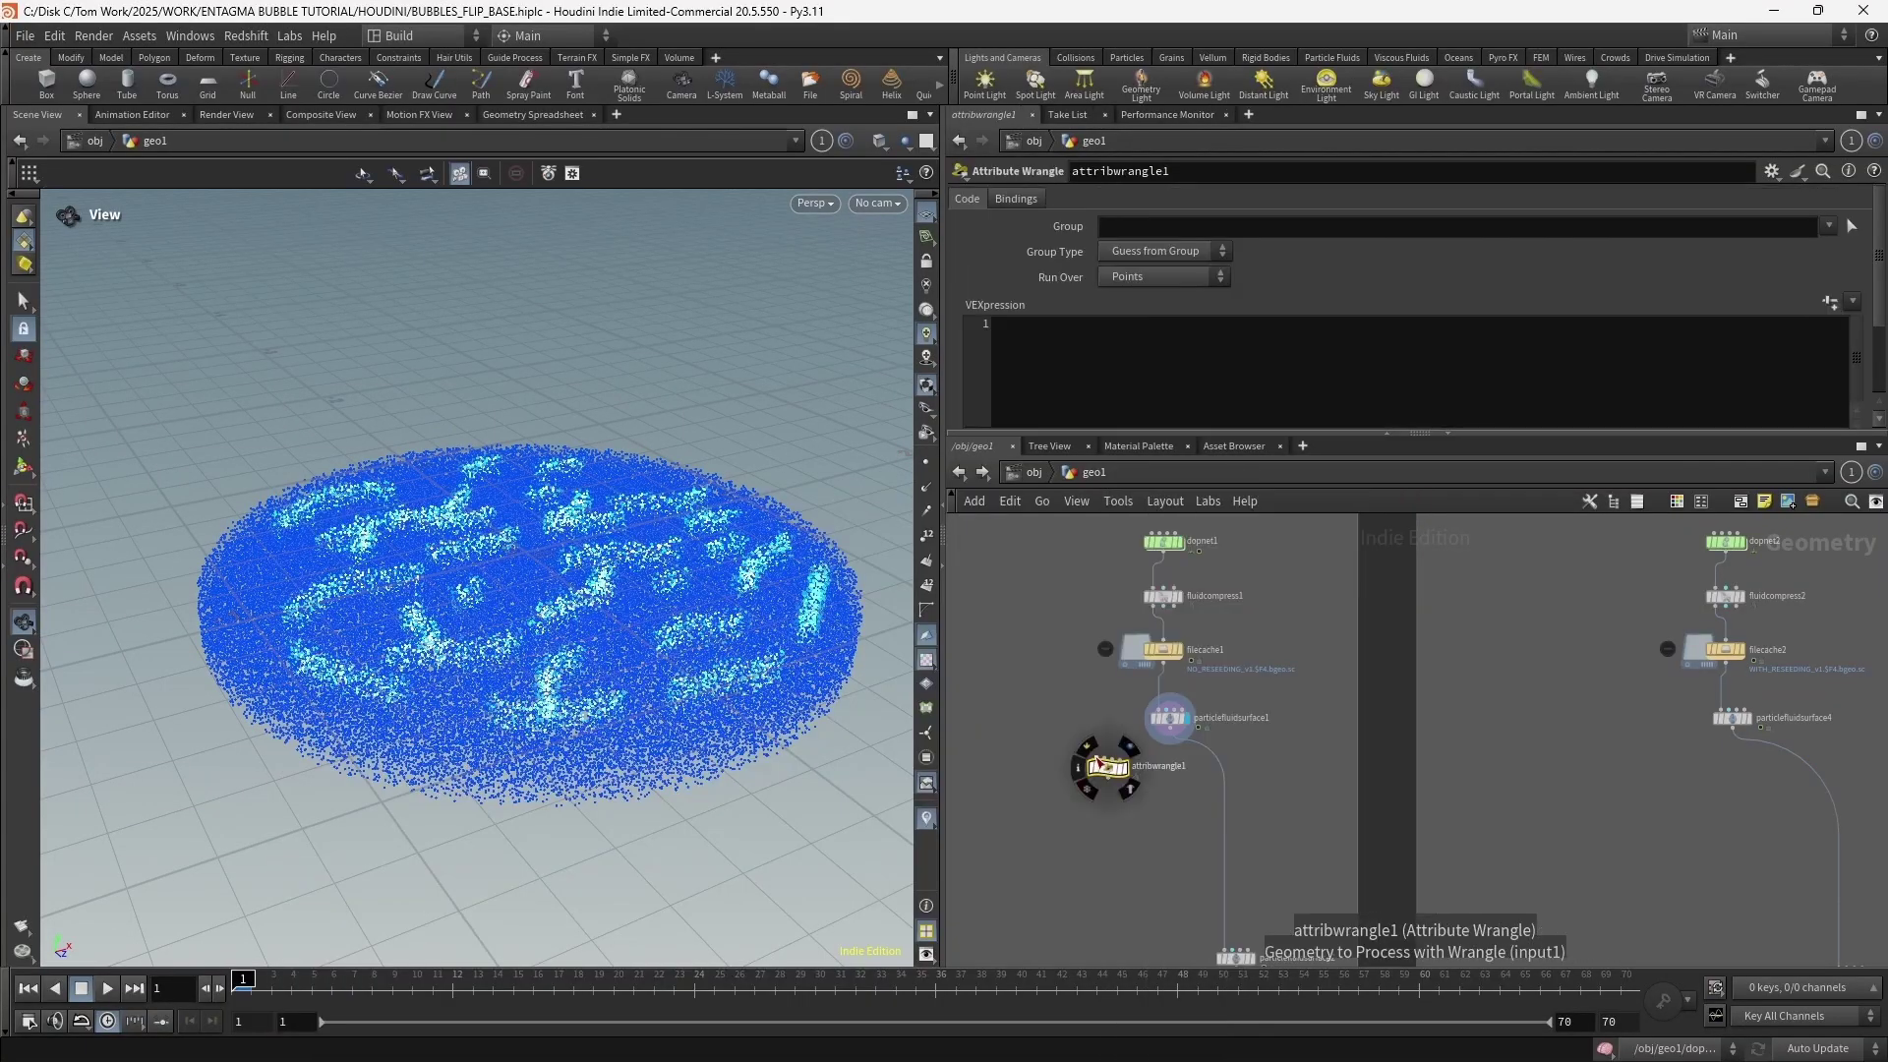
Start the wrangle's VEX code with an if condition testing whether rand(i@id + chf('seed')) is greater than chf('threshold')
left_click(1051, 347)
type("if(rnd")
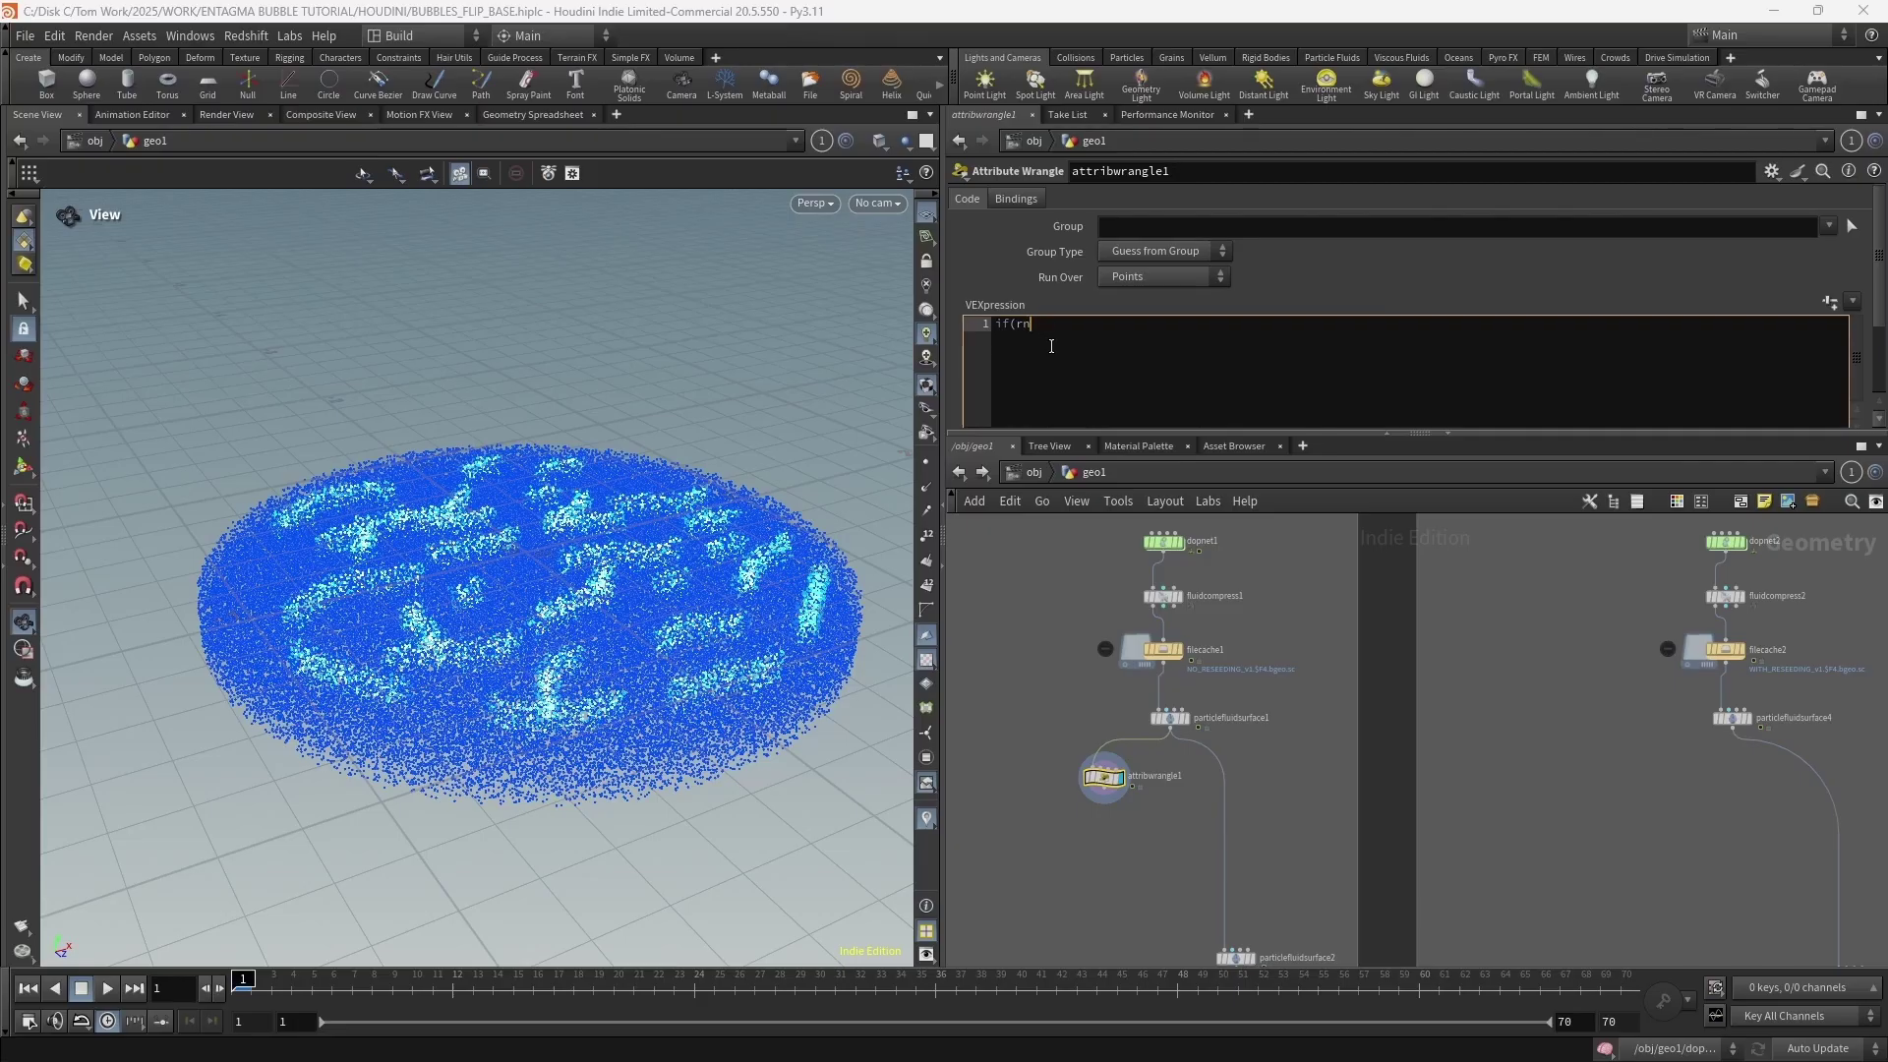
key("BackSpace")
type("and")
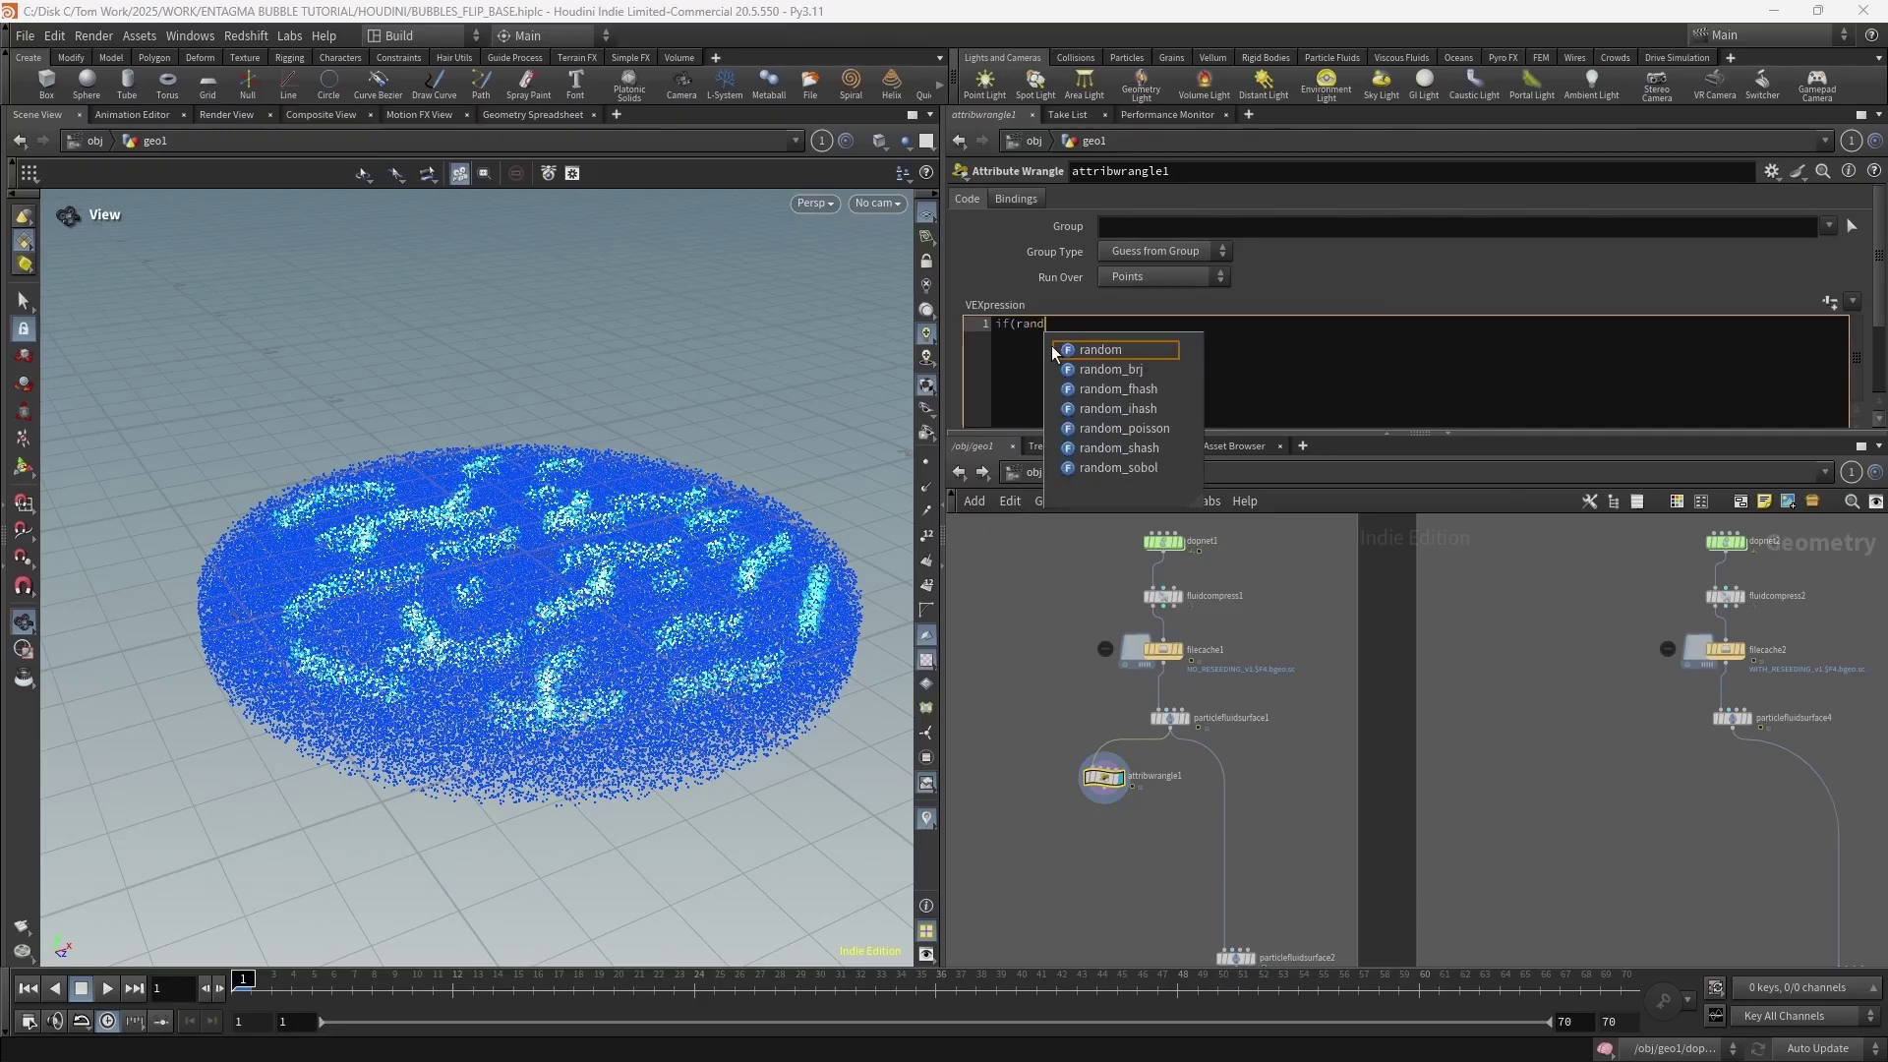
type("(i")
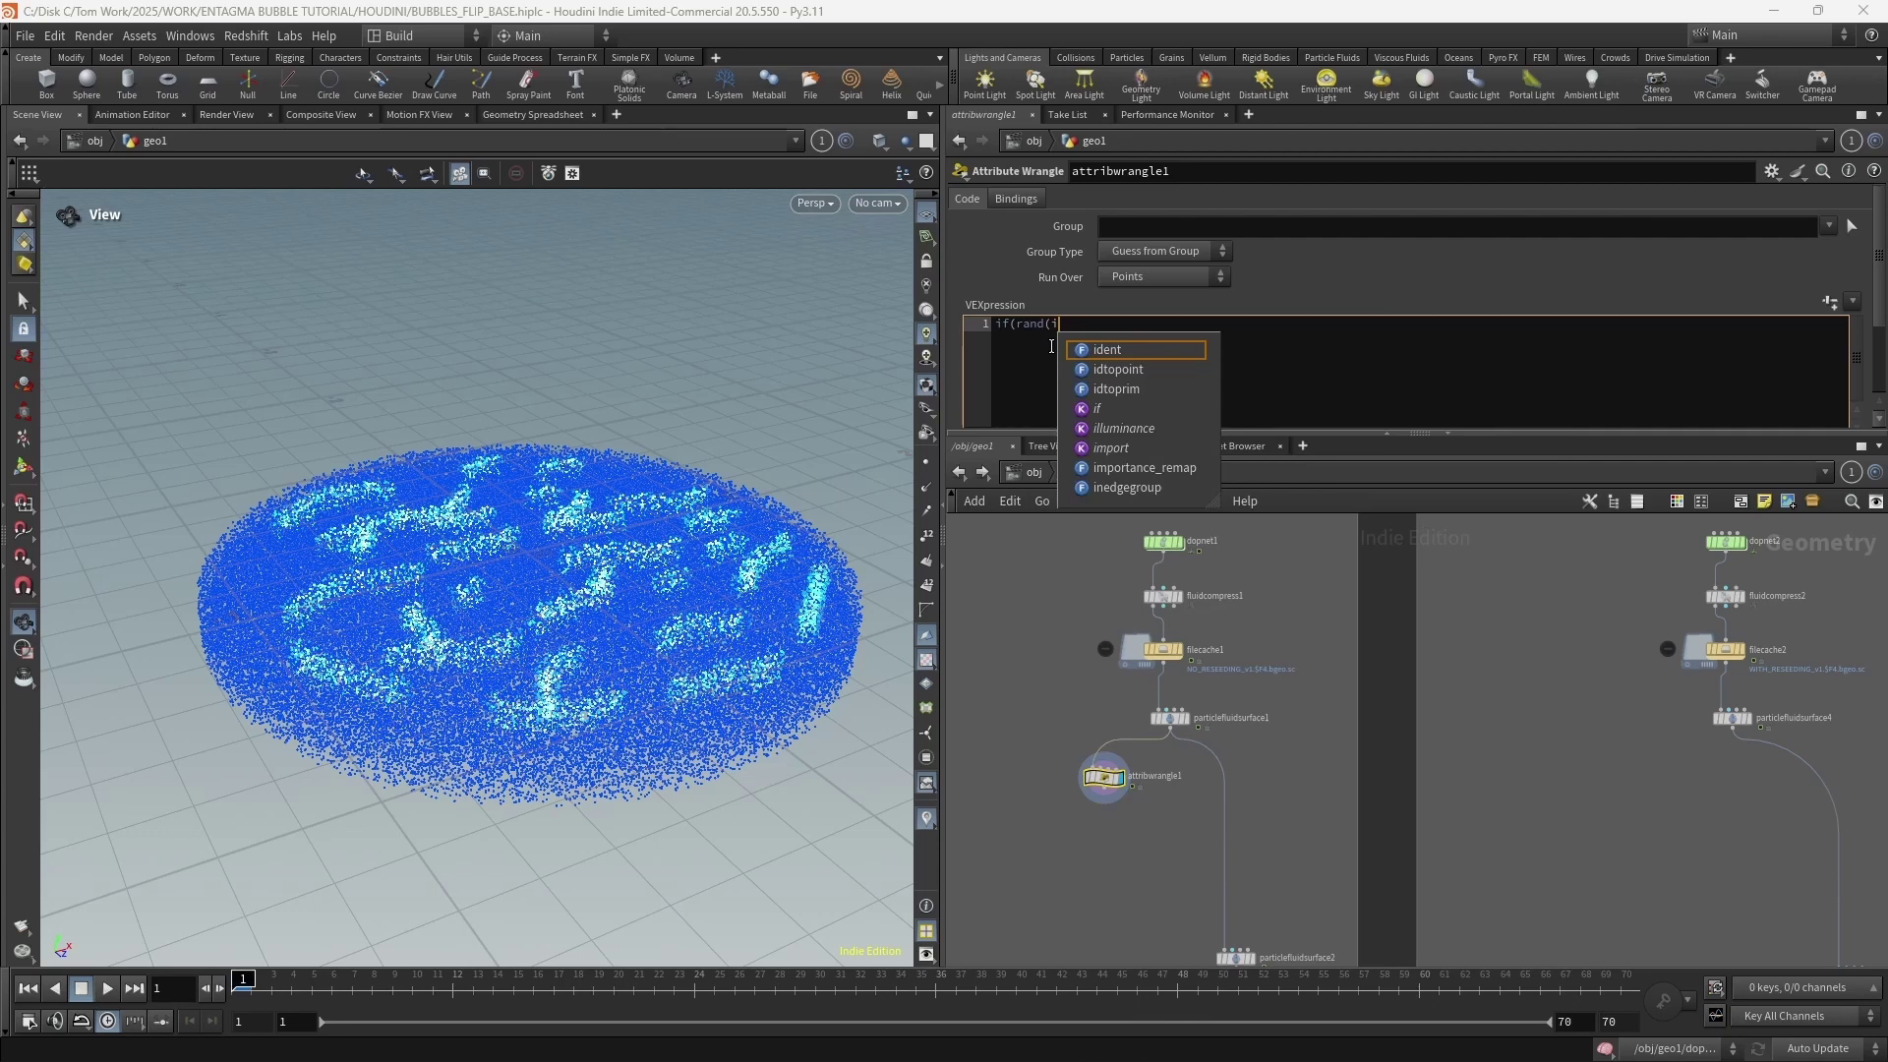
type("@id +")
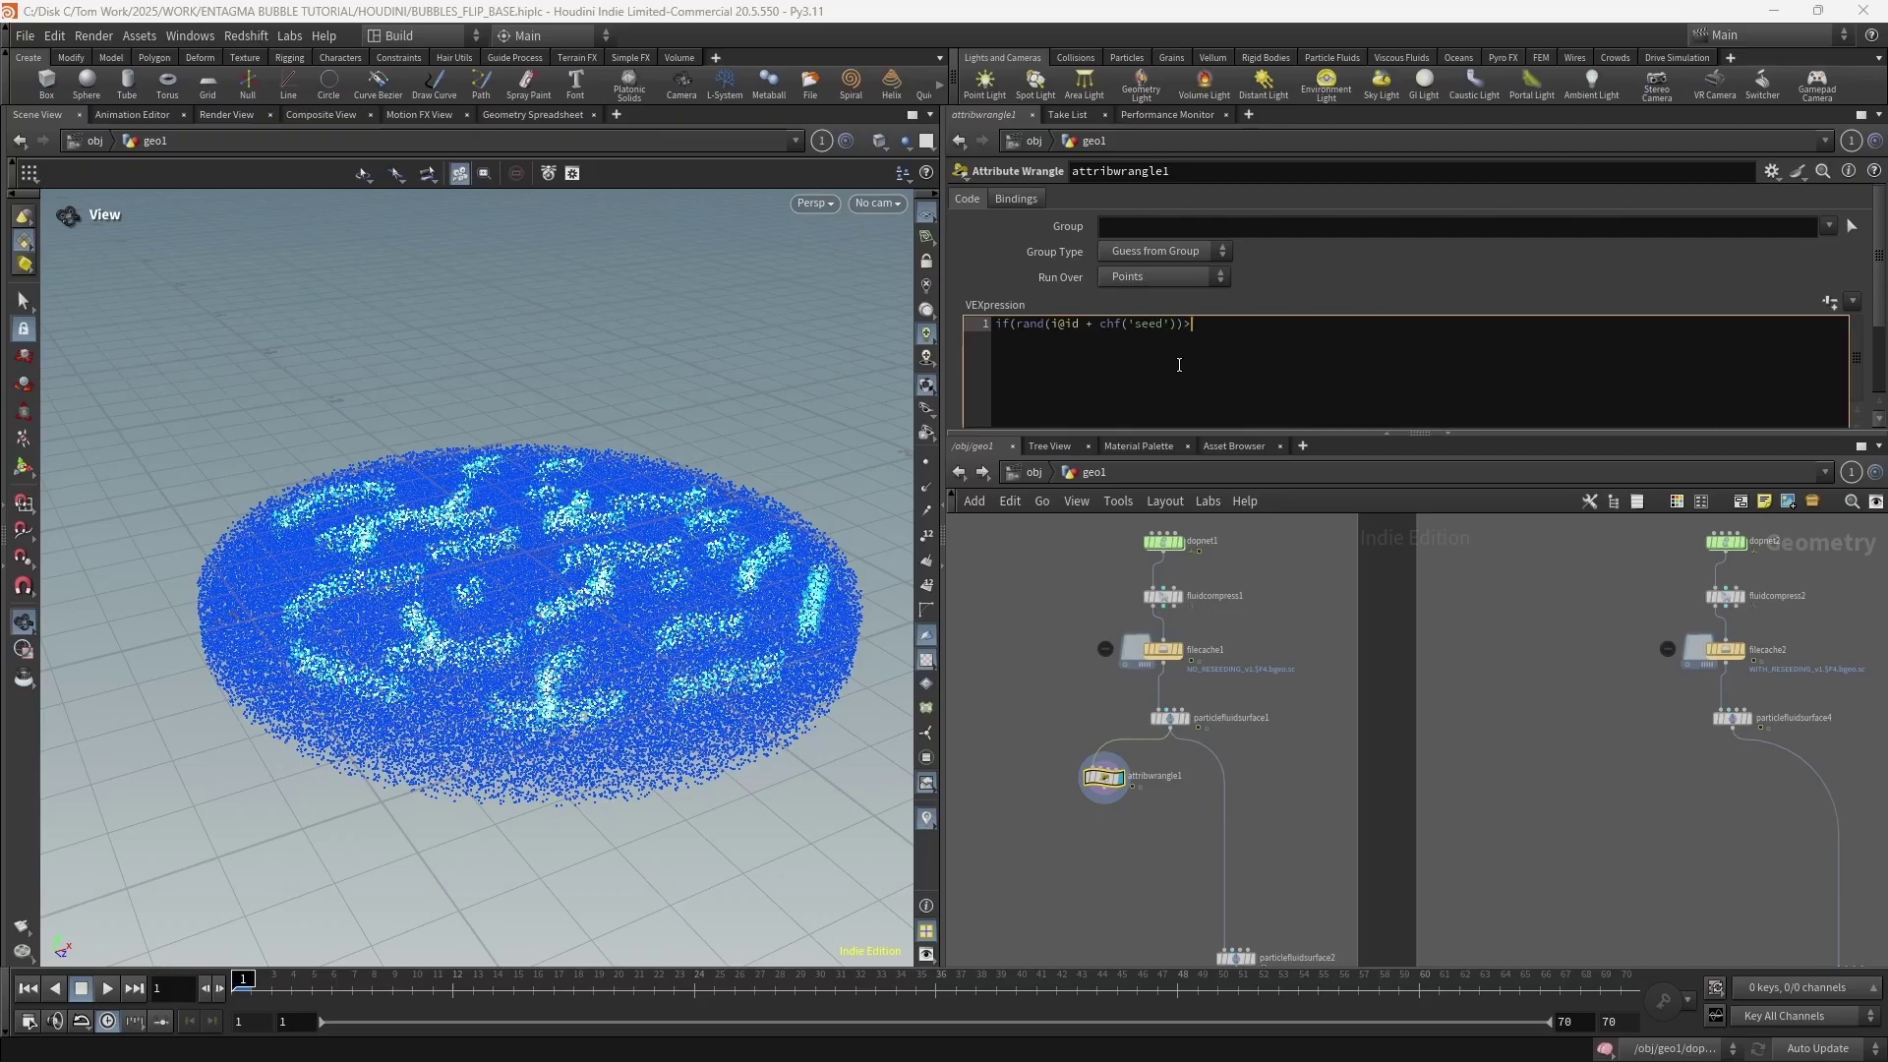
type("chf('threshold'){")
key("Return")
type("remov")
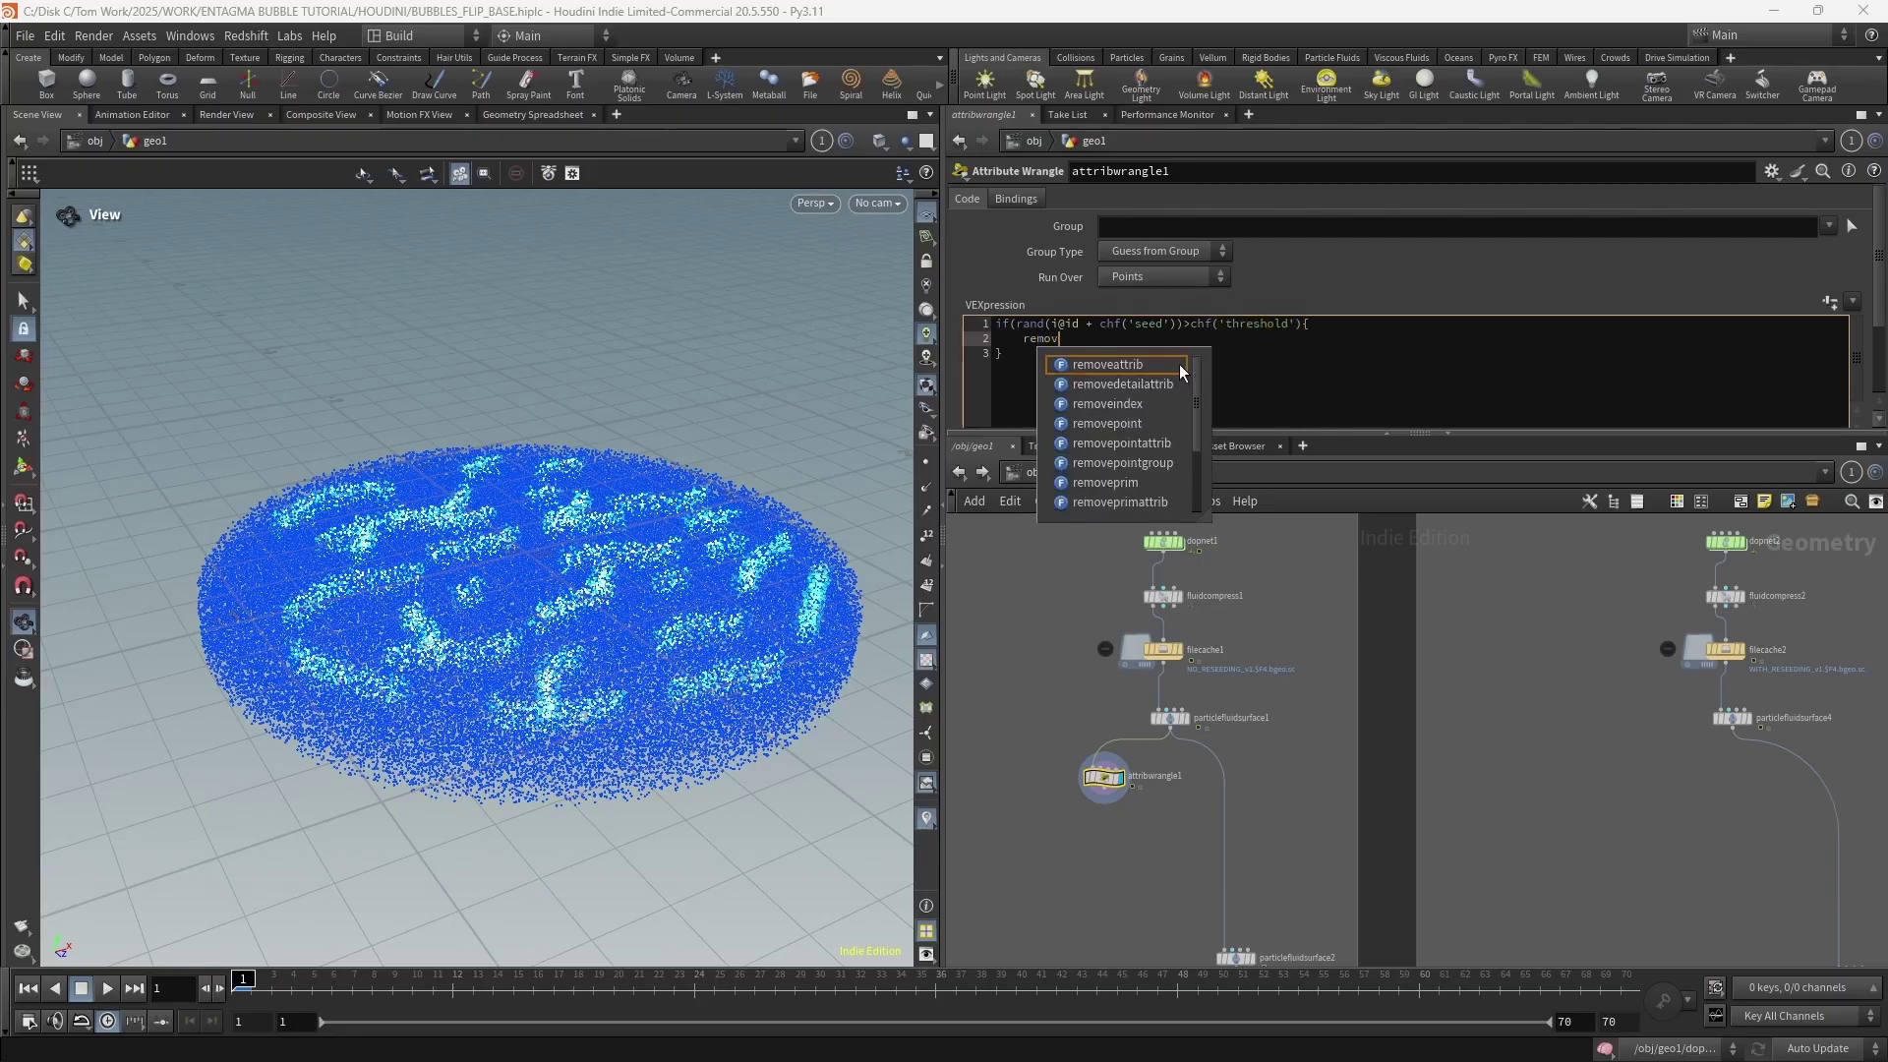
type("epoint(0, ")
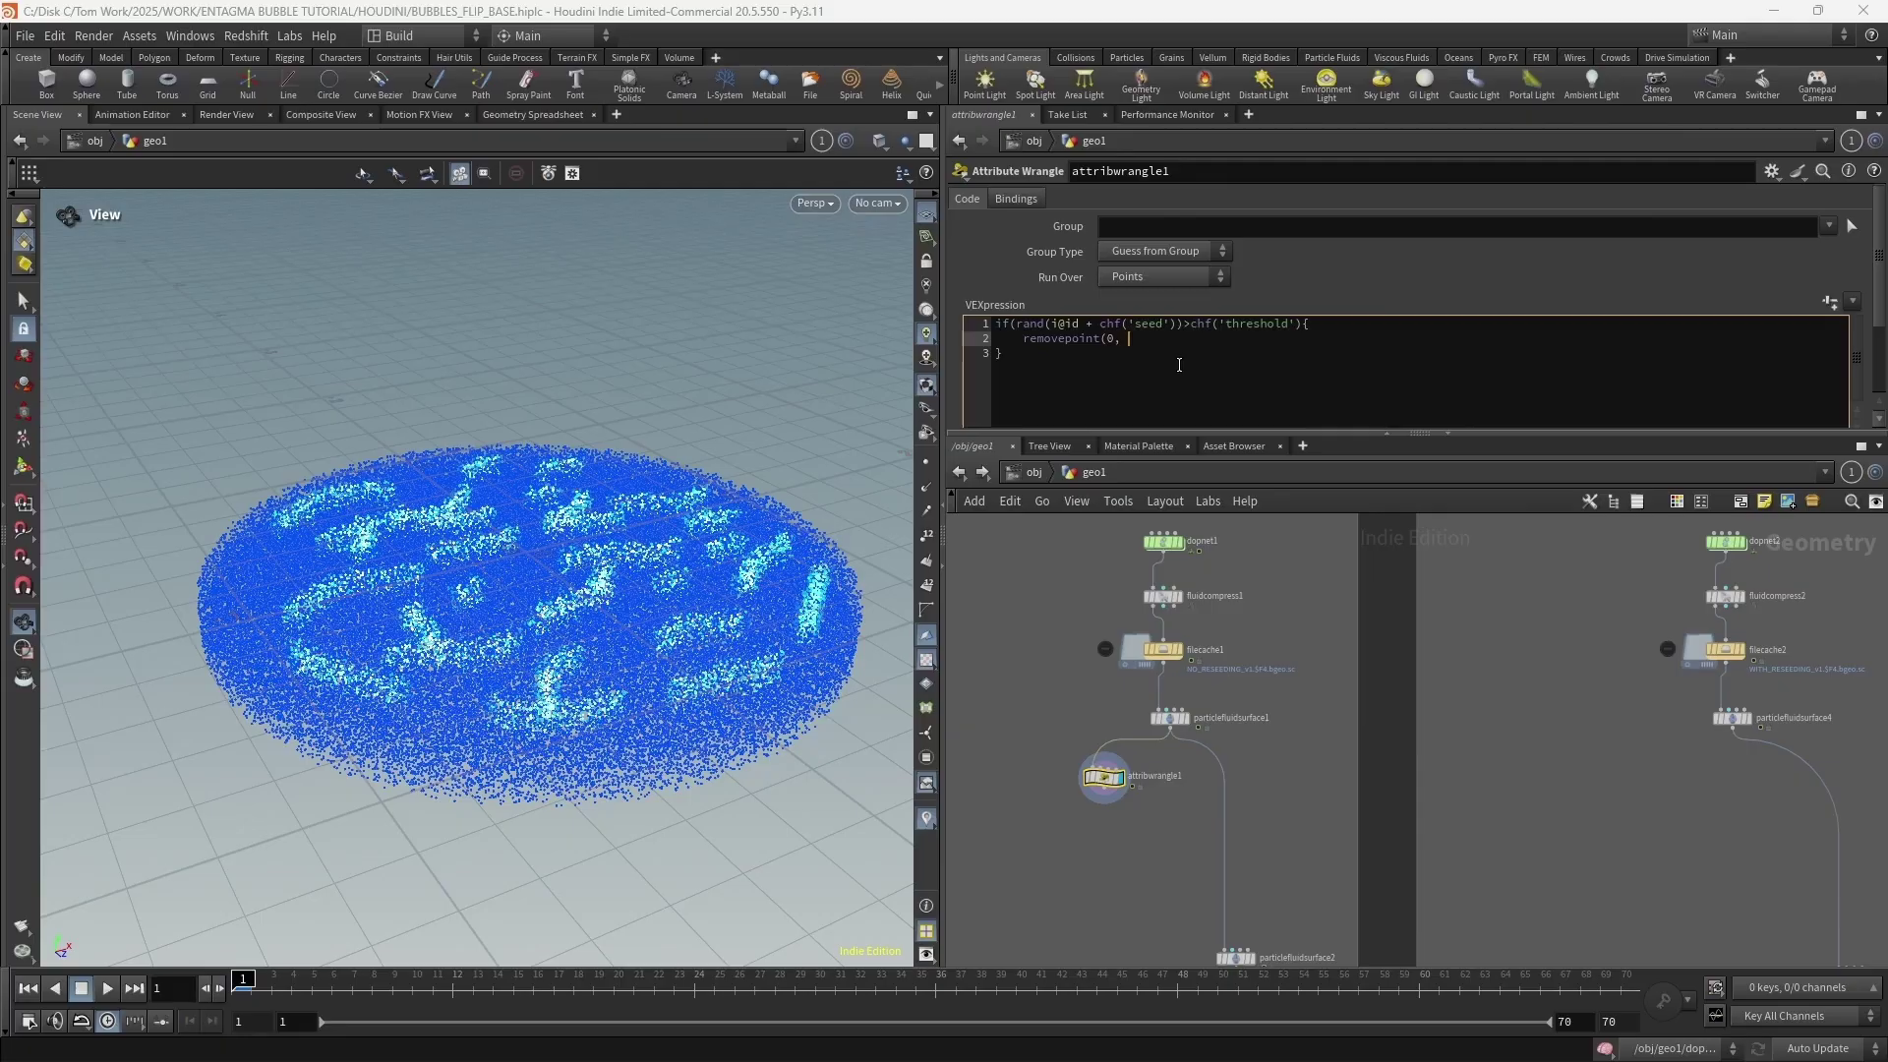
type("@ptnum);")
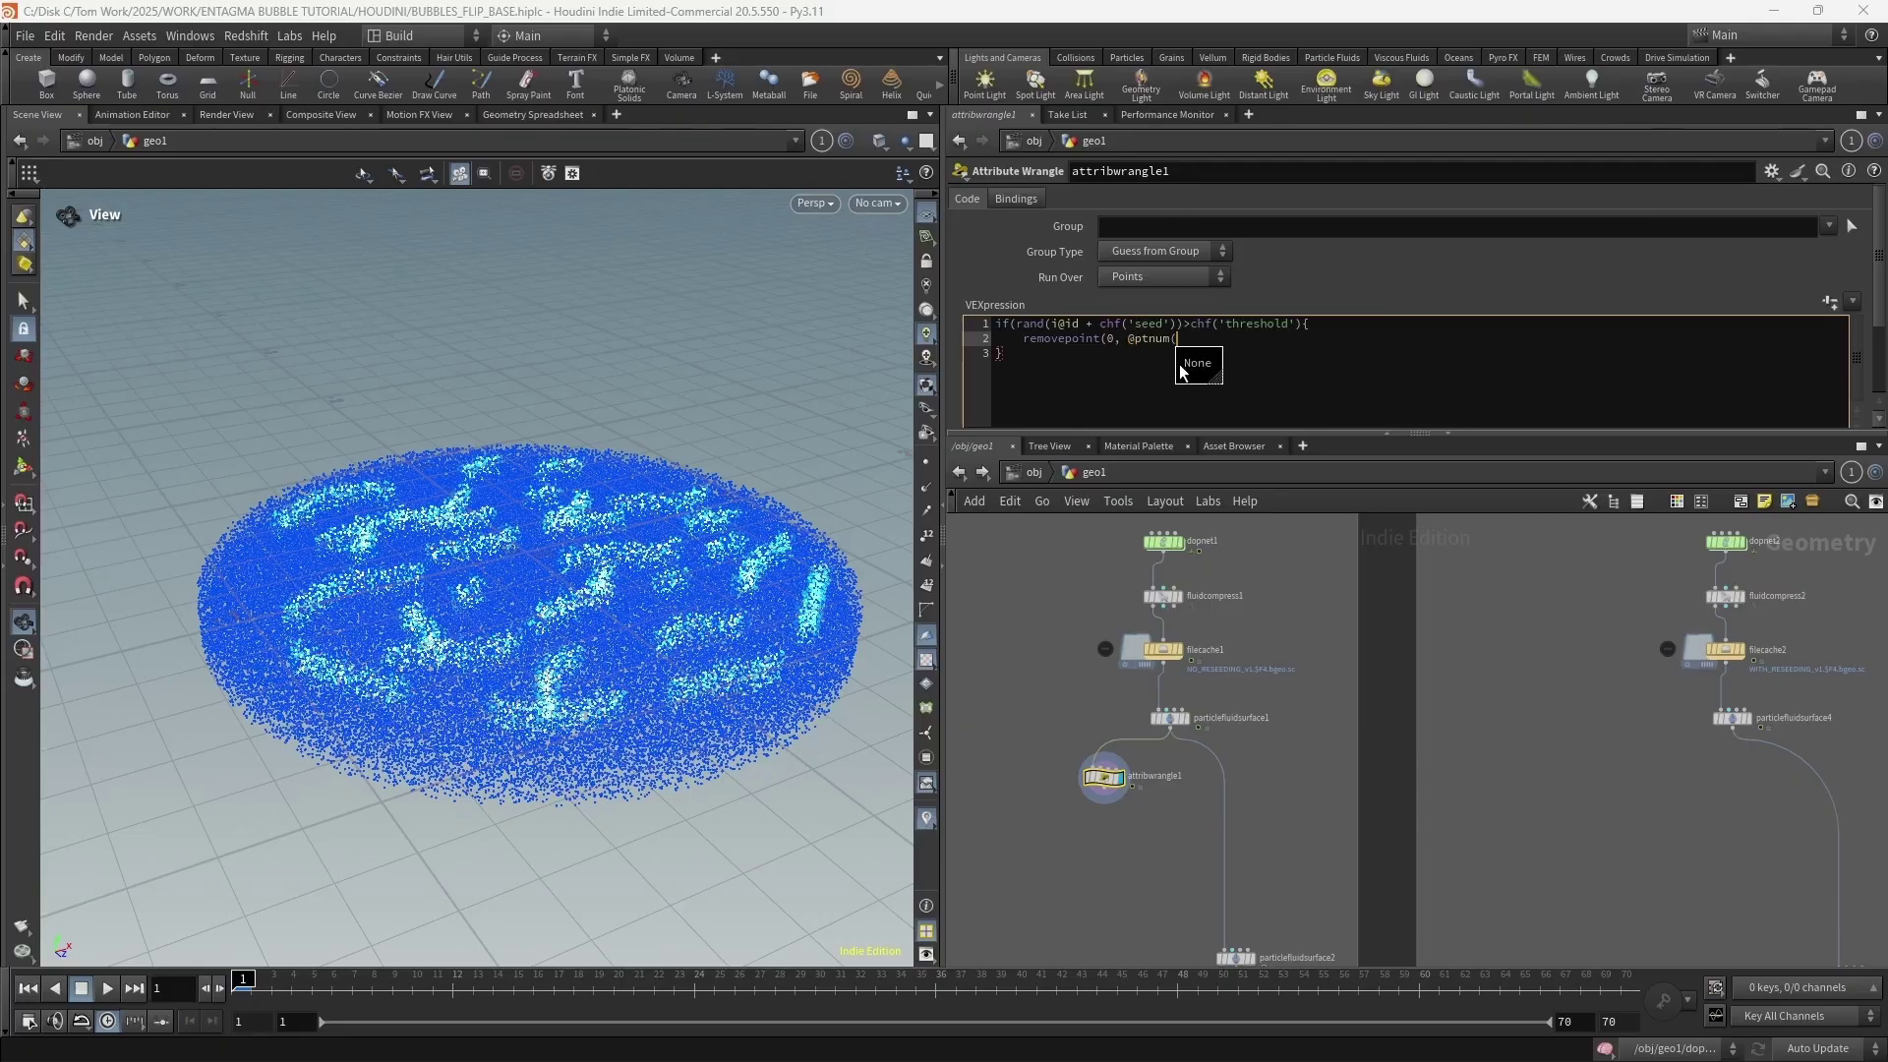
left_click(1300, 325)
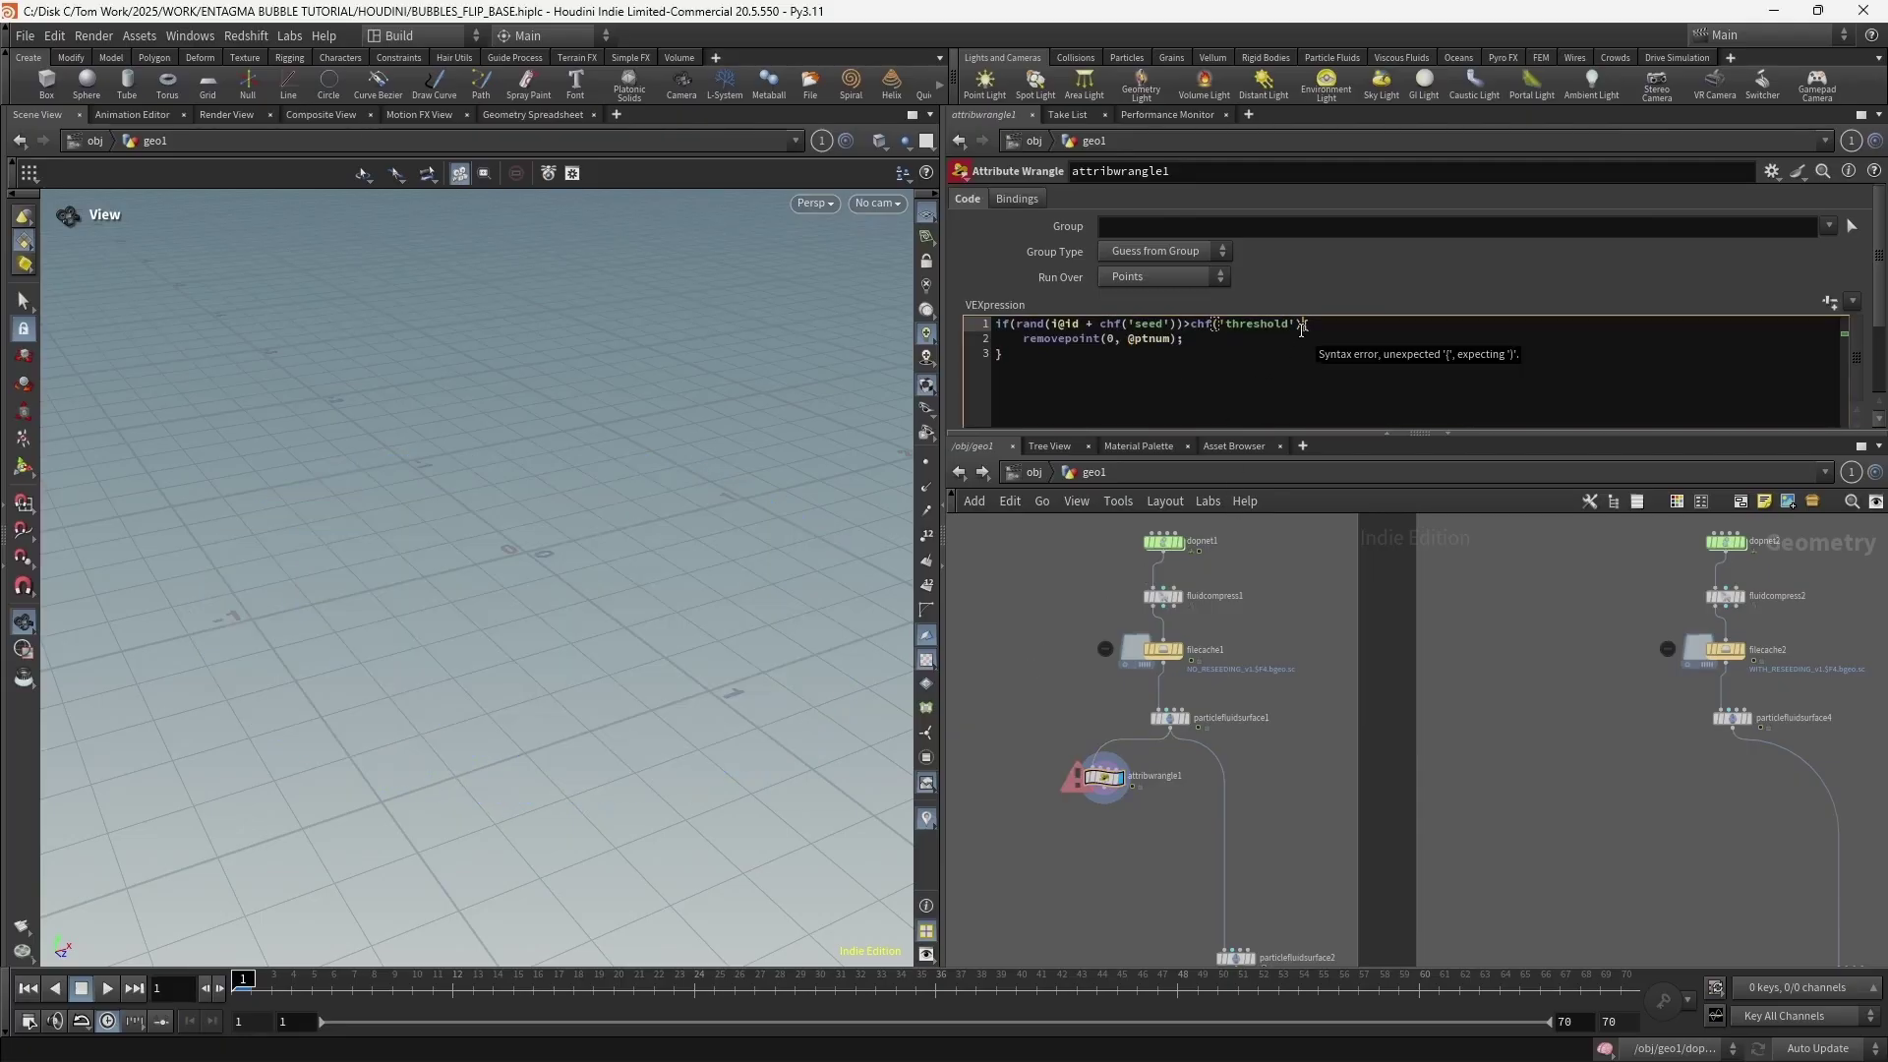
type(")")
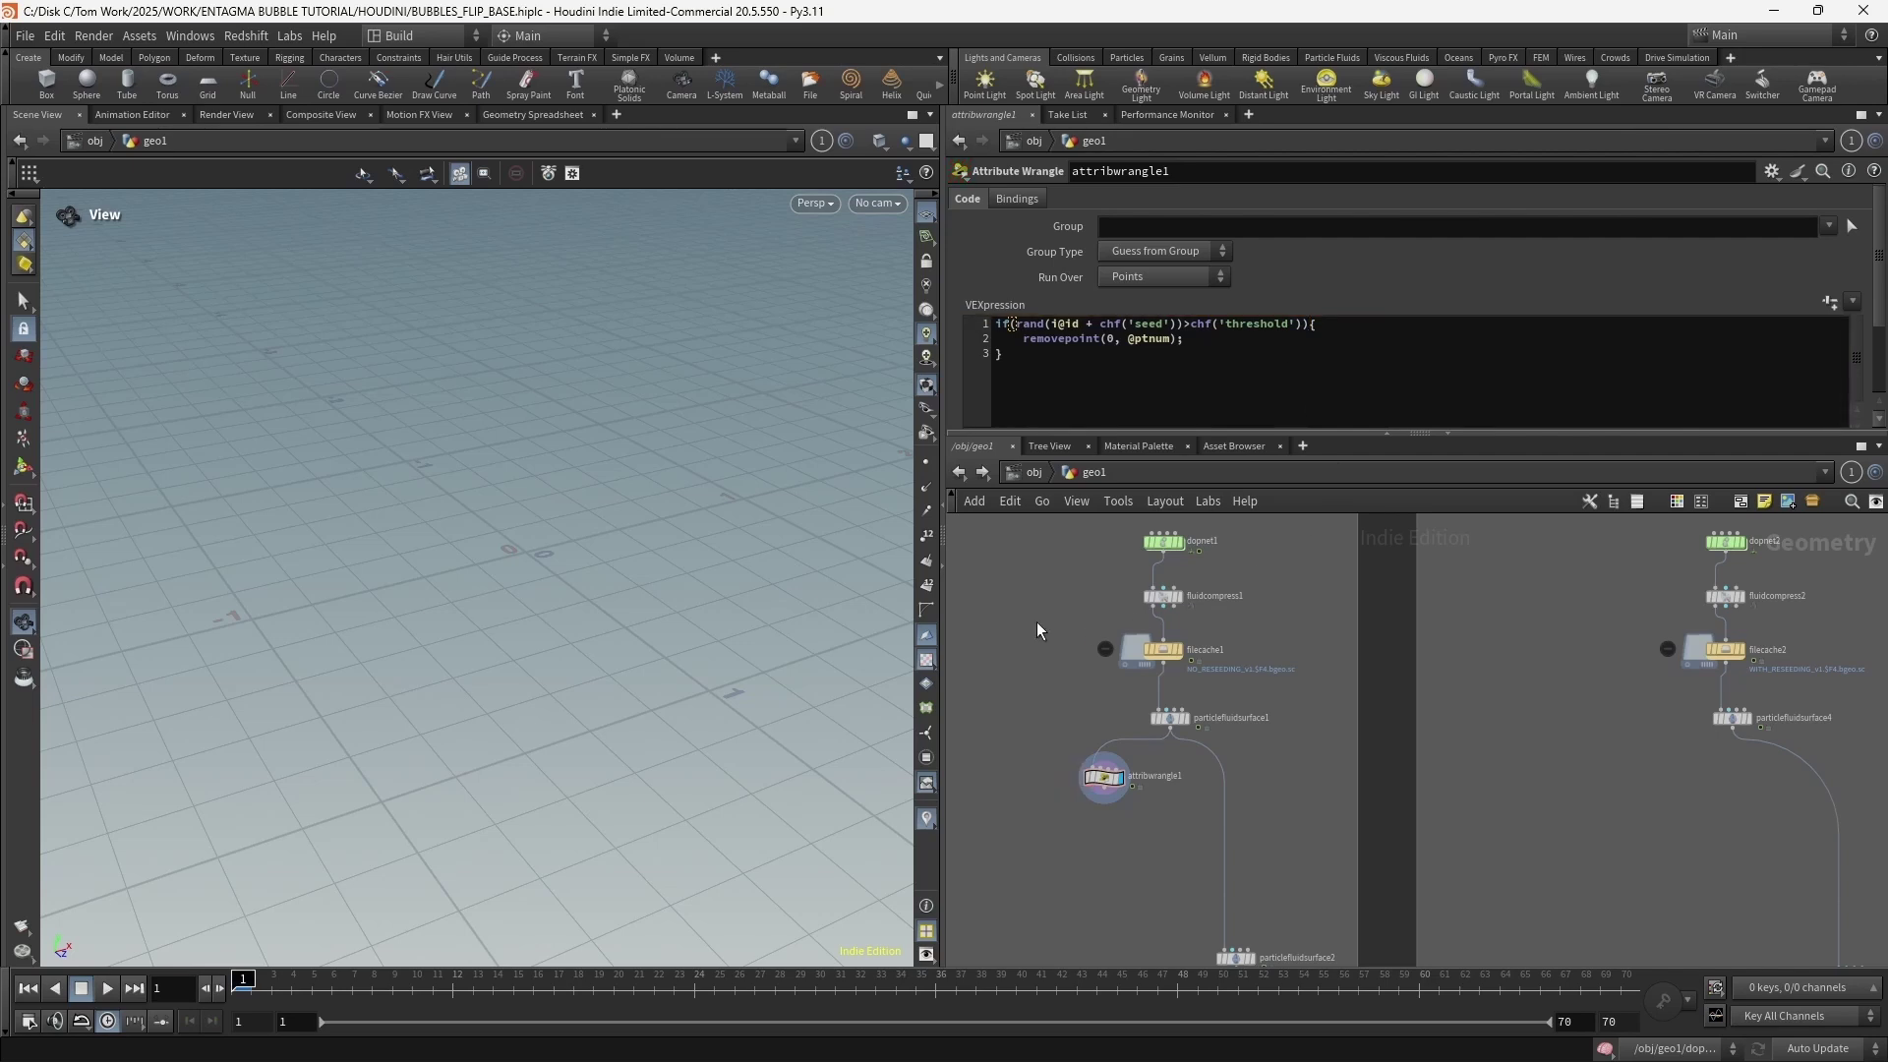
Create the seed and threshold parameters from the wrangle code and set Threshold to 0.1
left_click_drag(632, 551, 699, 593)
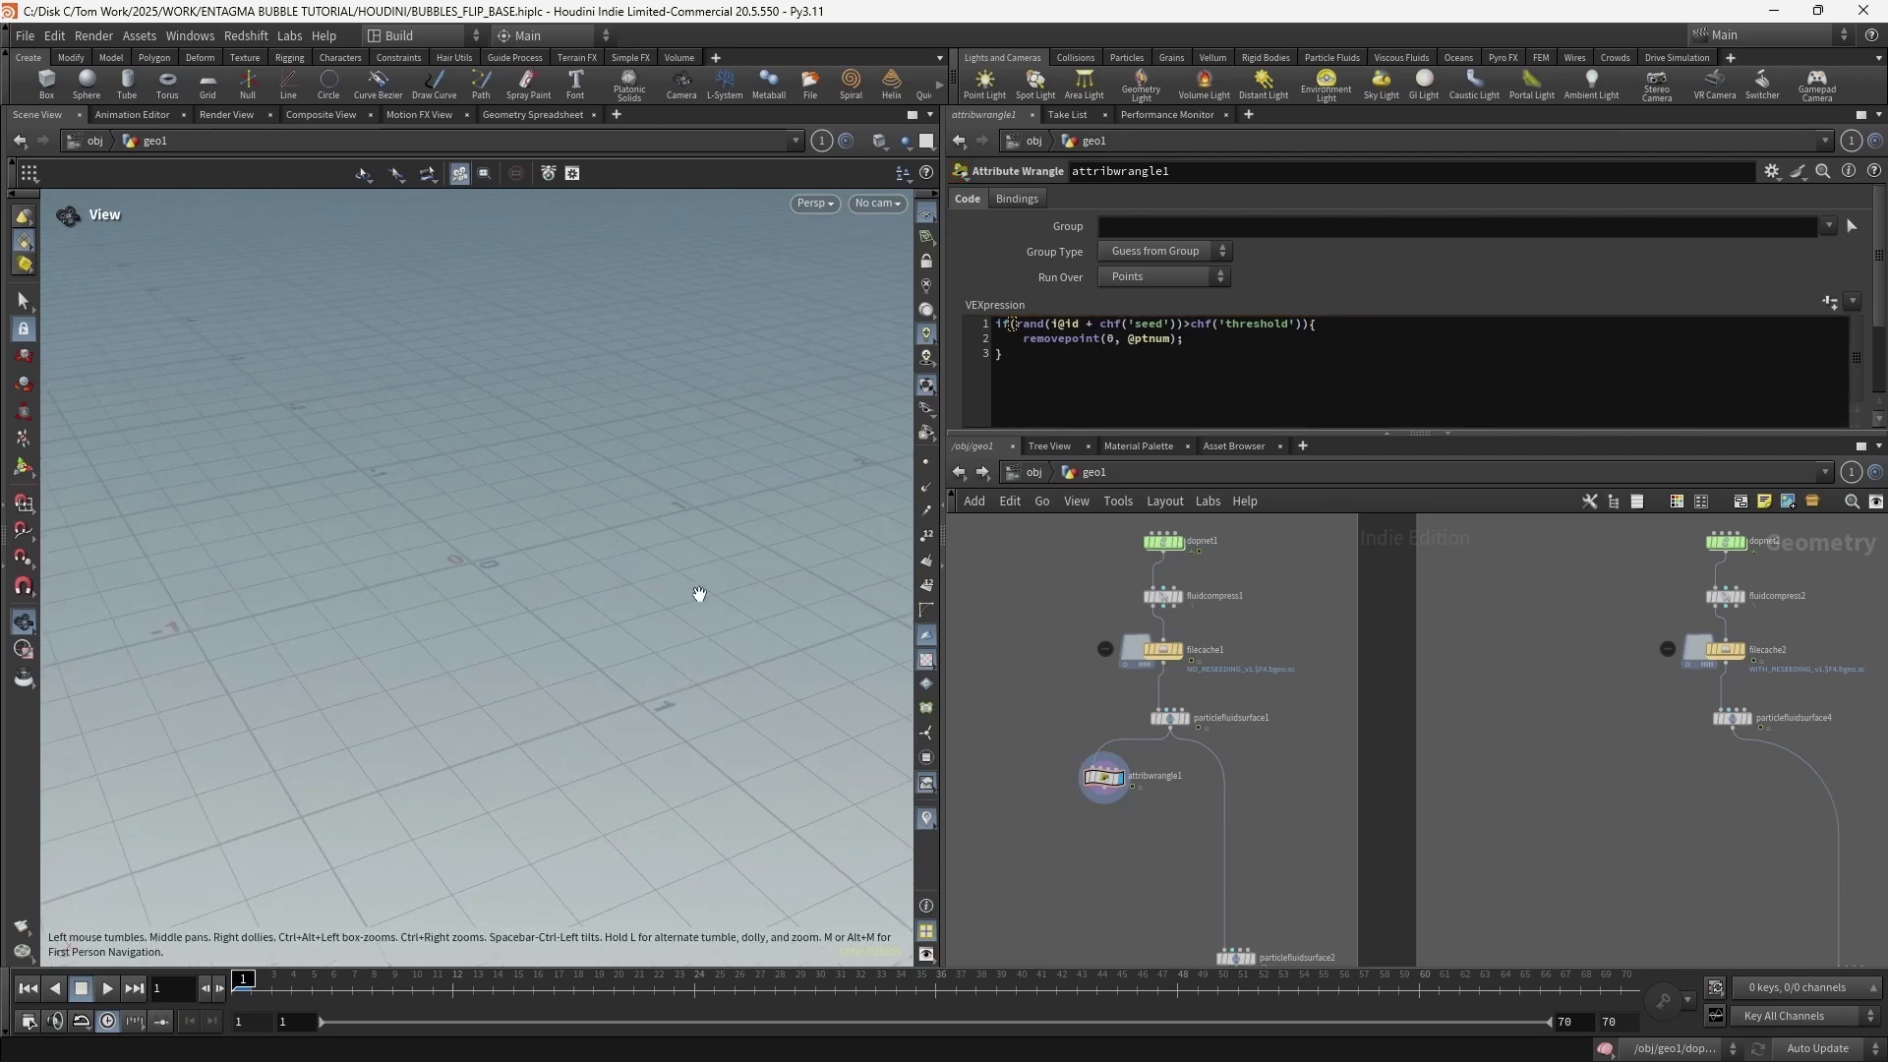
left_click(1822, 302)
left_click(1148, 326)
type(".1")
key("Return")
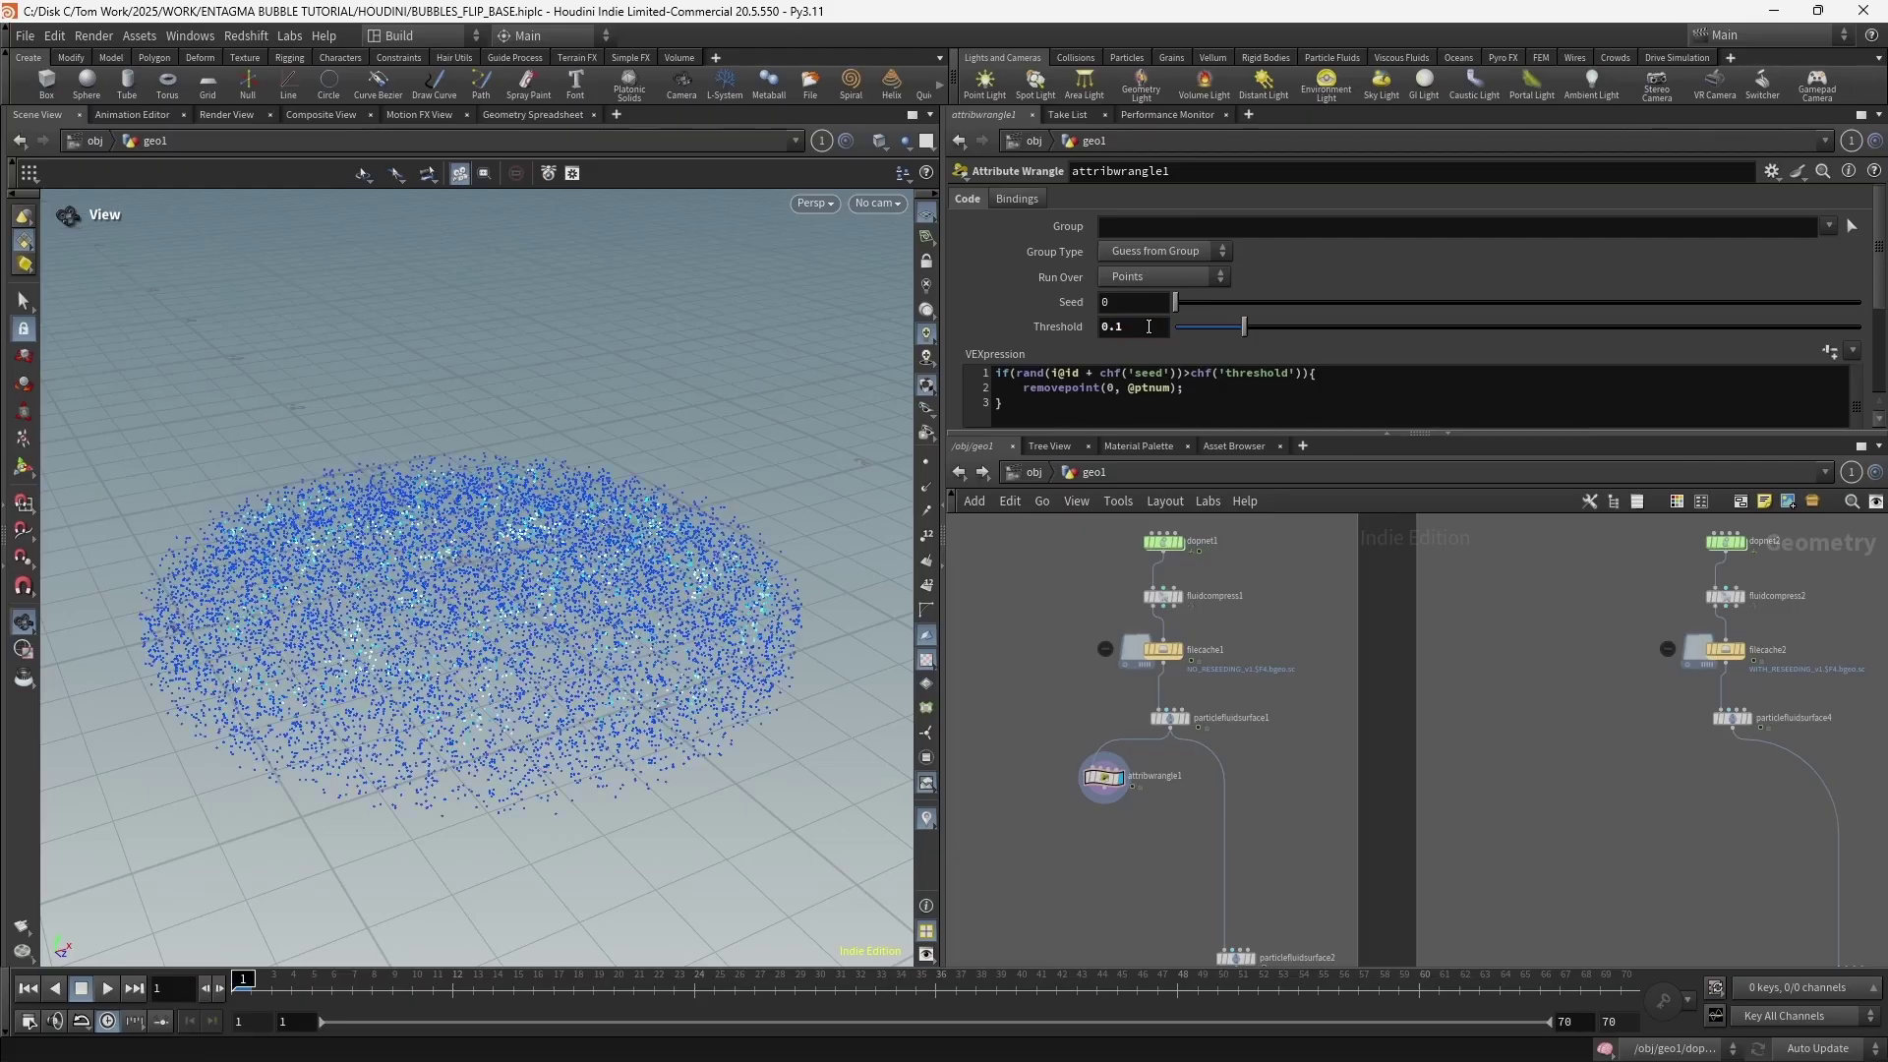
Scrub the timeline to frame 37 and view the thinned particles from several angles
left_click_drag(688, 582, 581, 557)
left_click_drag(246, 982, 994, 929)
left_click_drag(629, 551, 720, 532)
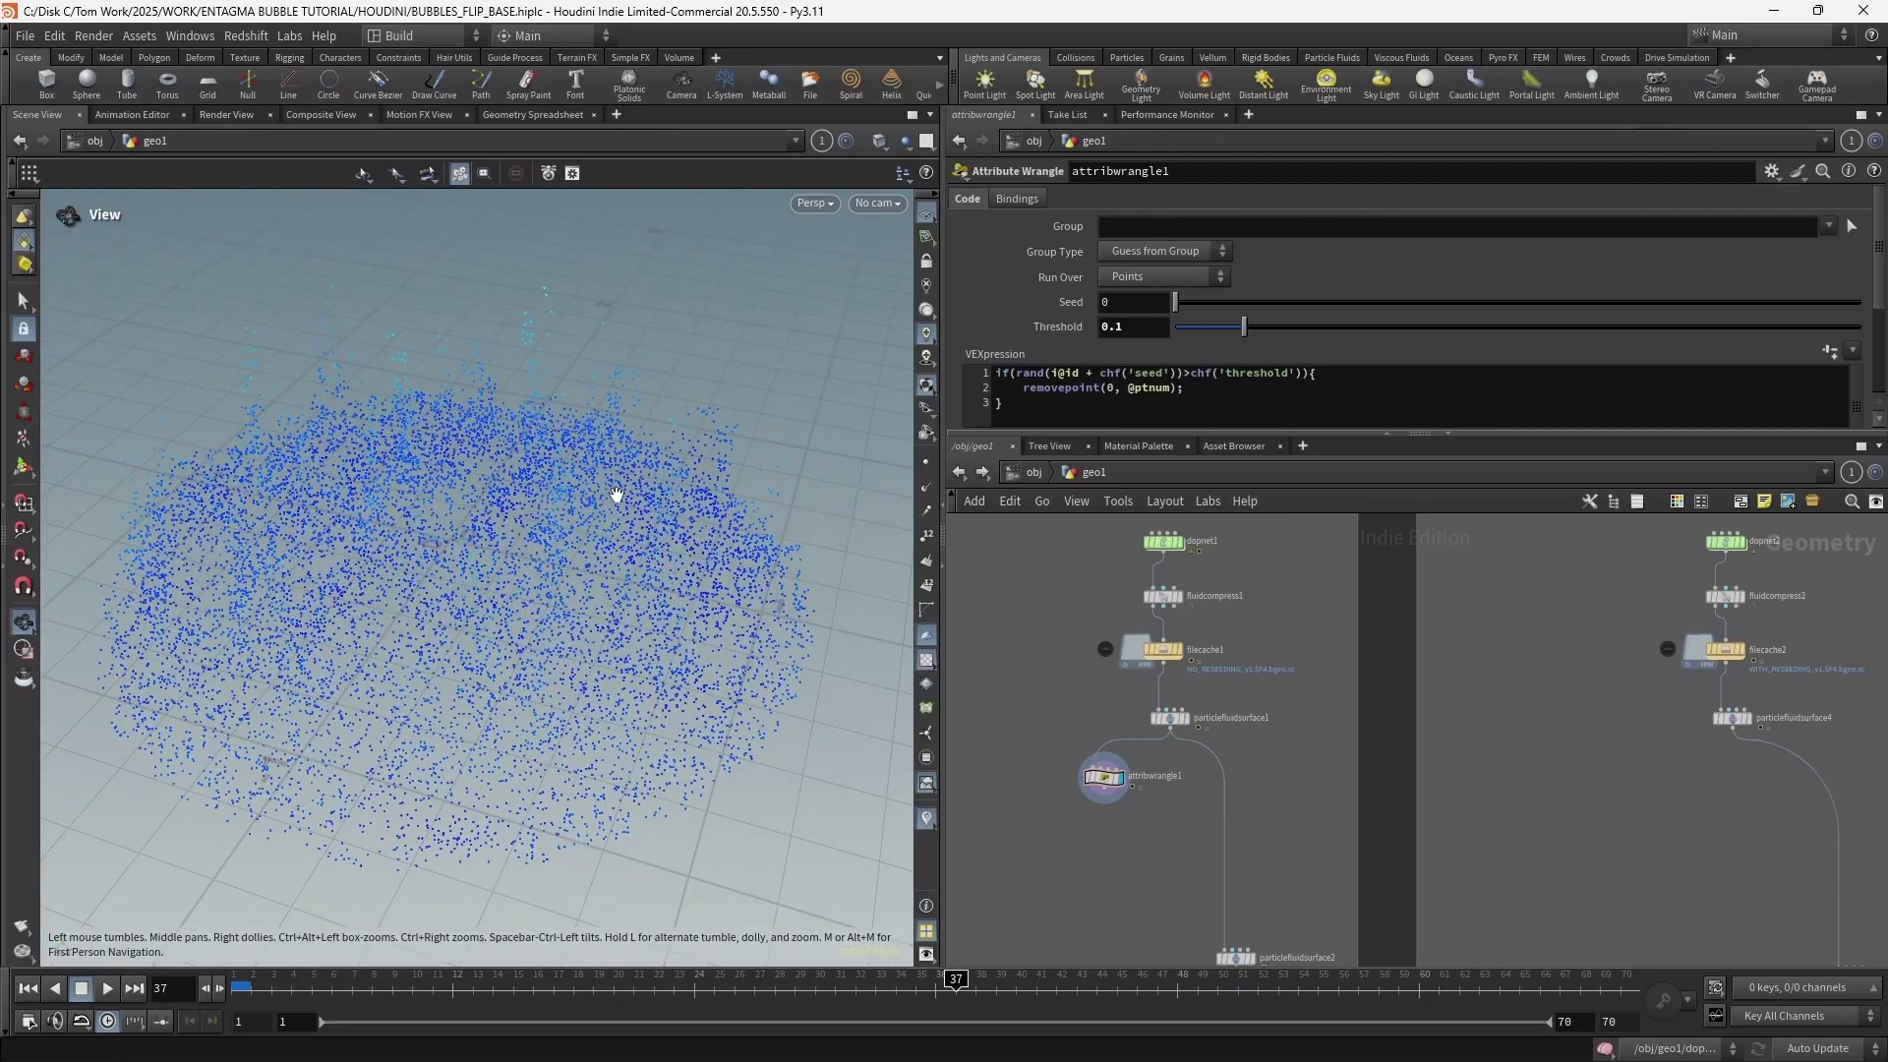
left_click_drag(616, 494, 748, 472)
Set the wrangle's Threshold to 0.03
left_click_drag(1244, 327, 1406, 329)
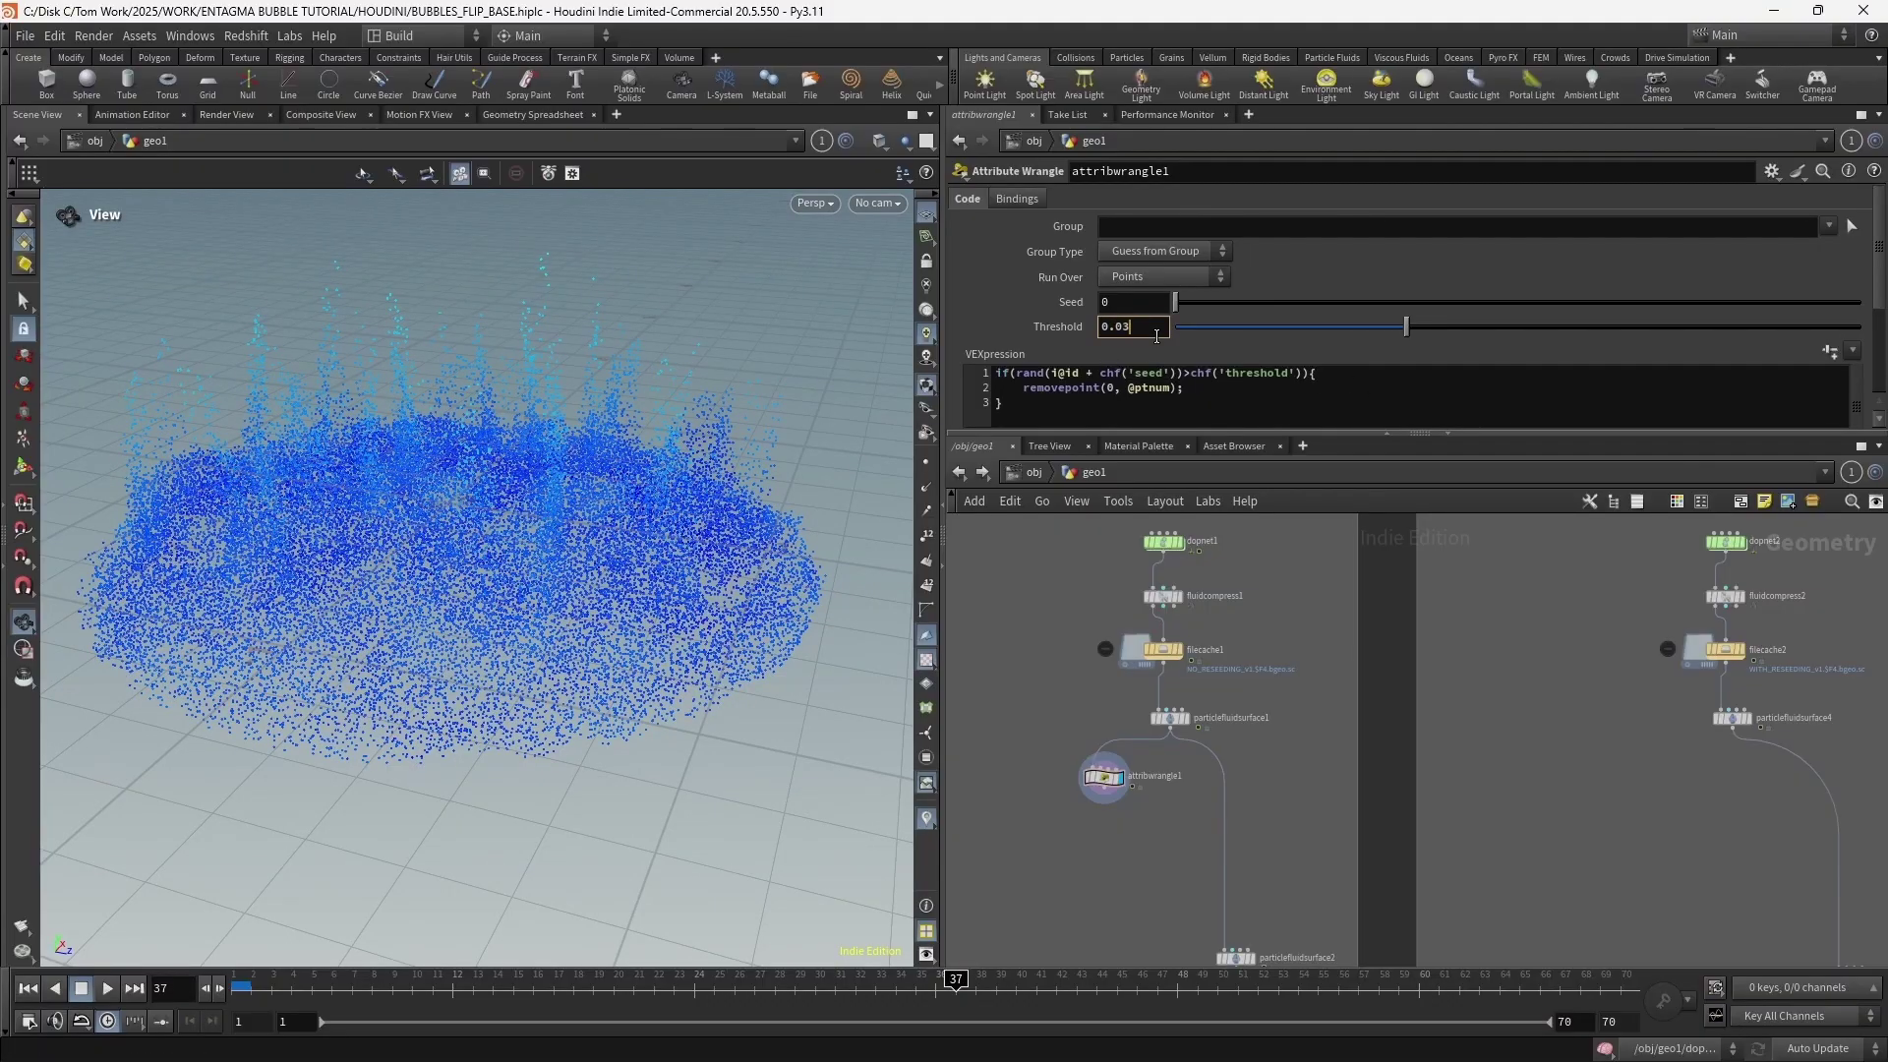
key("Return")
left_click_drag(679, 629, 521, 640)
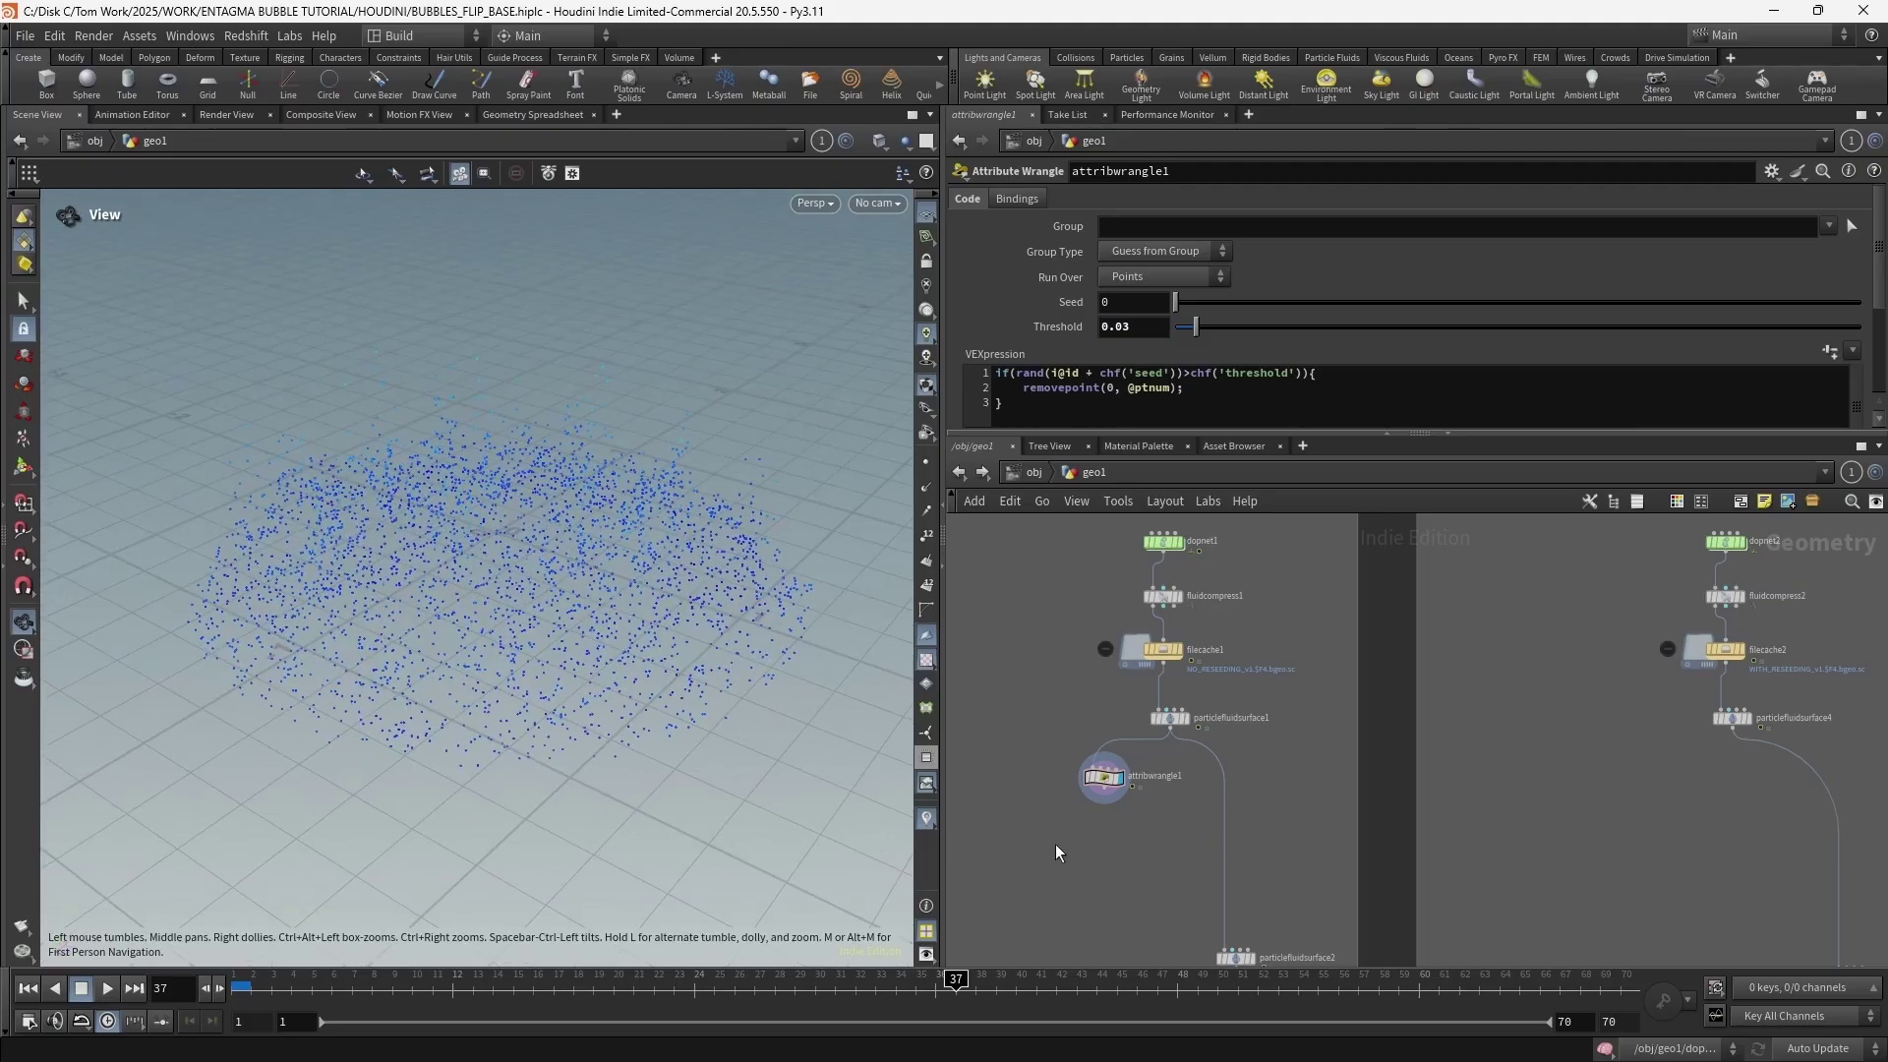
Add a Sphere node beside attribwrangle1, set its primitive type to Polygon, and display it
middle_click_drag(1055, 844, 1155, 796)
scroll(1114, 727, "up", 1)
key("Tab")
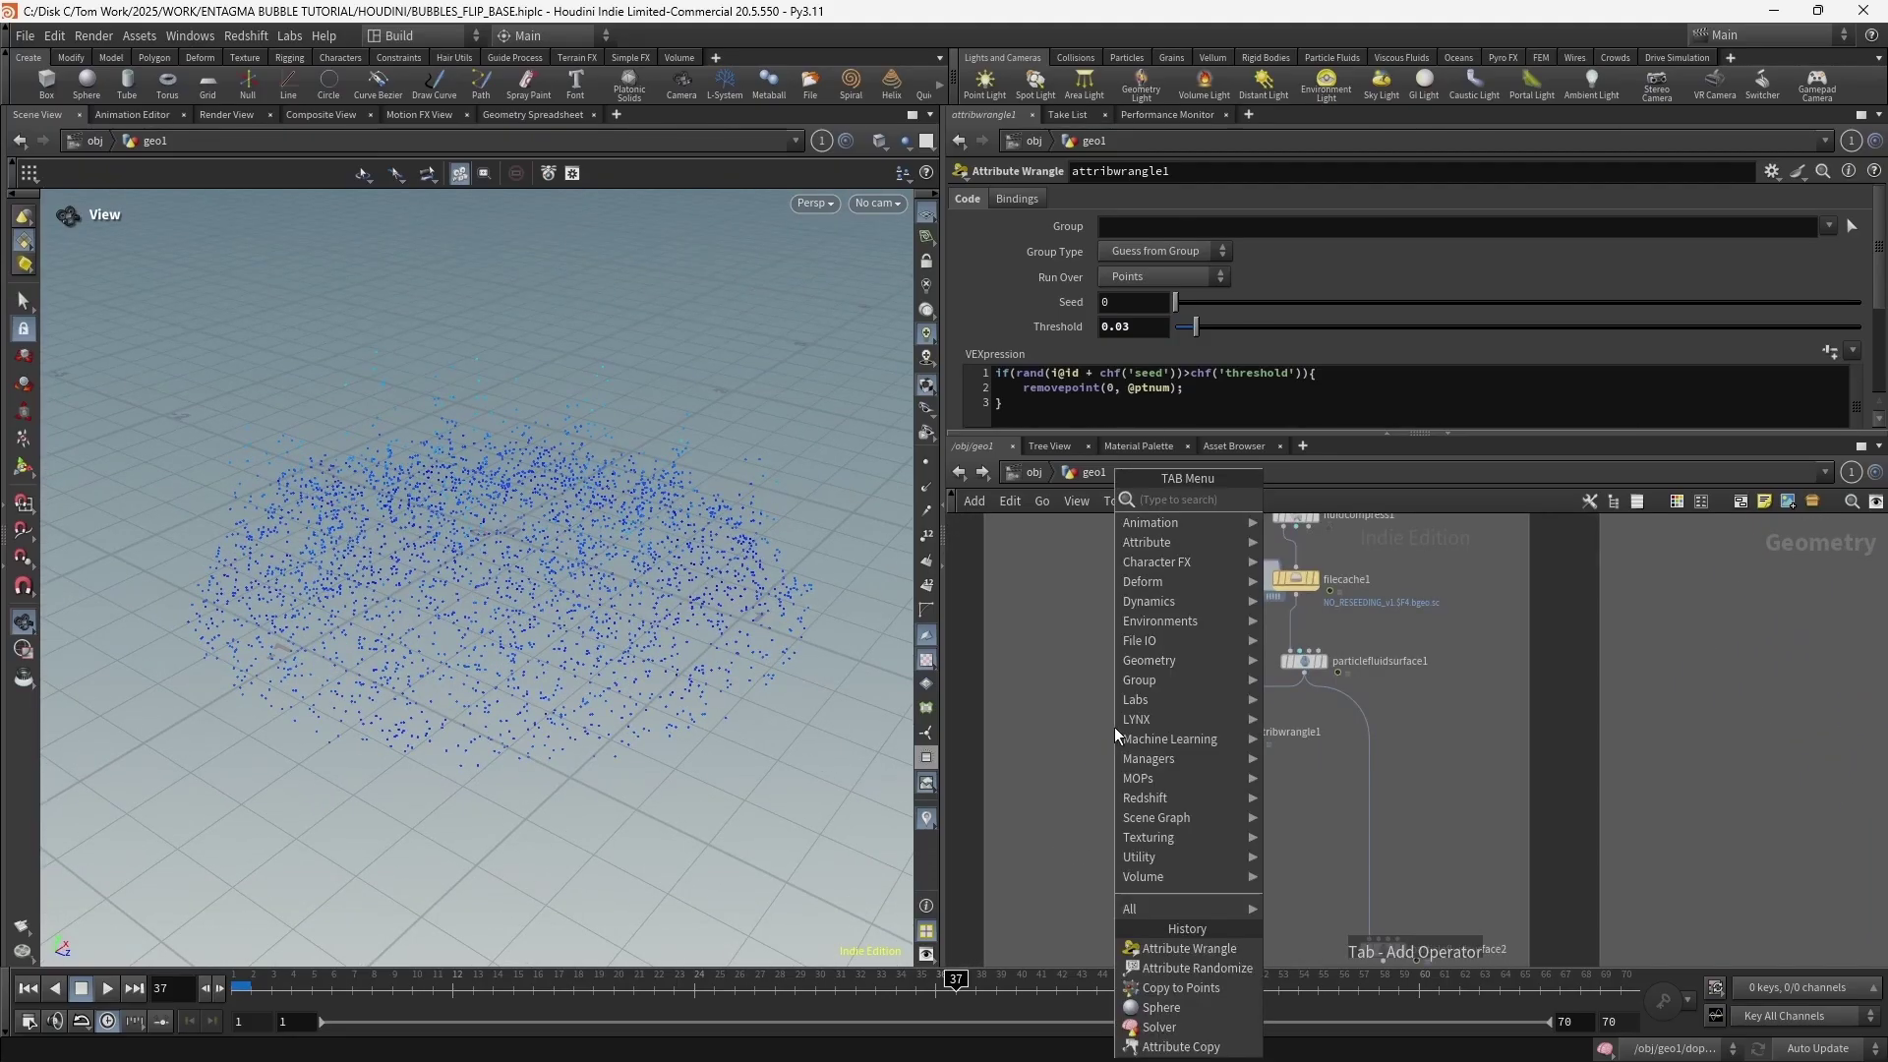
type("sphe")
key("Return")
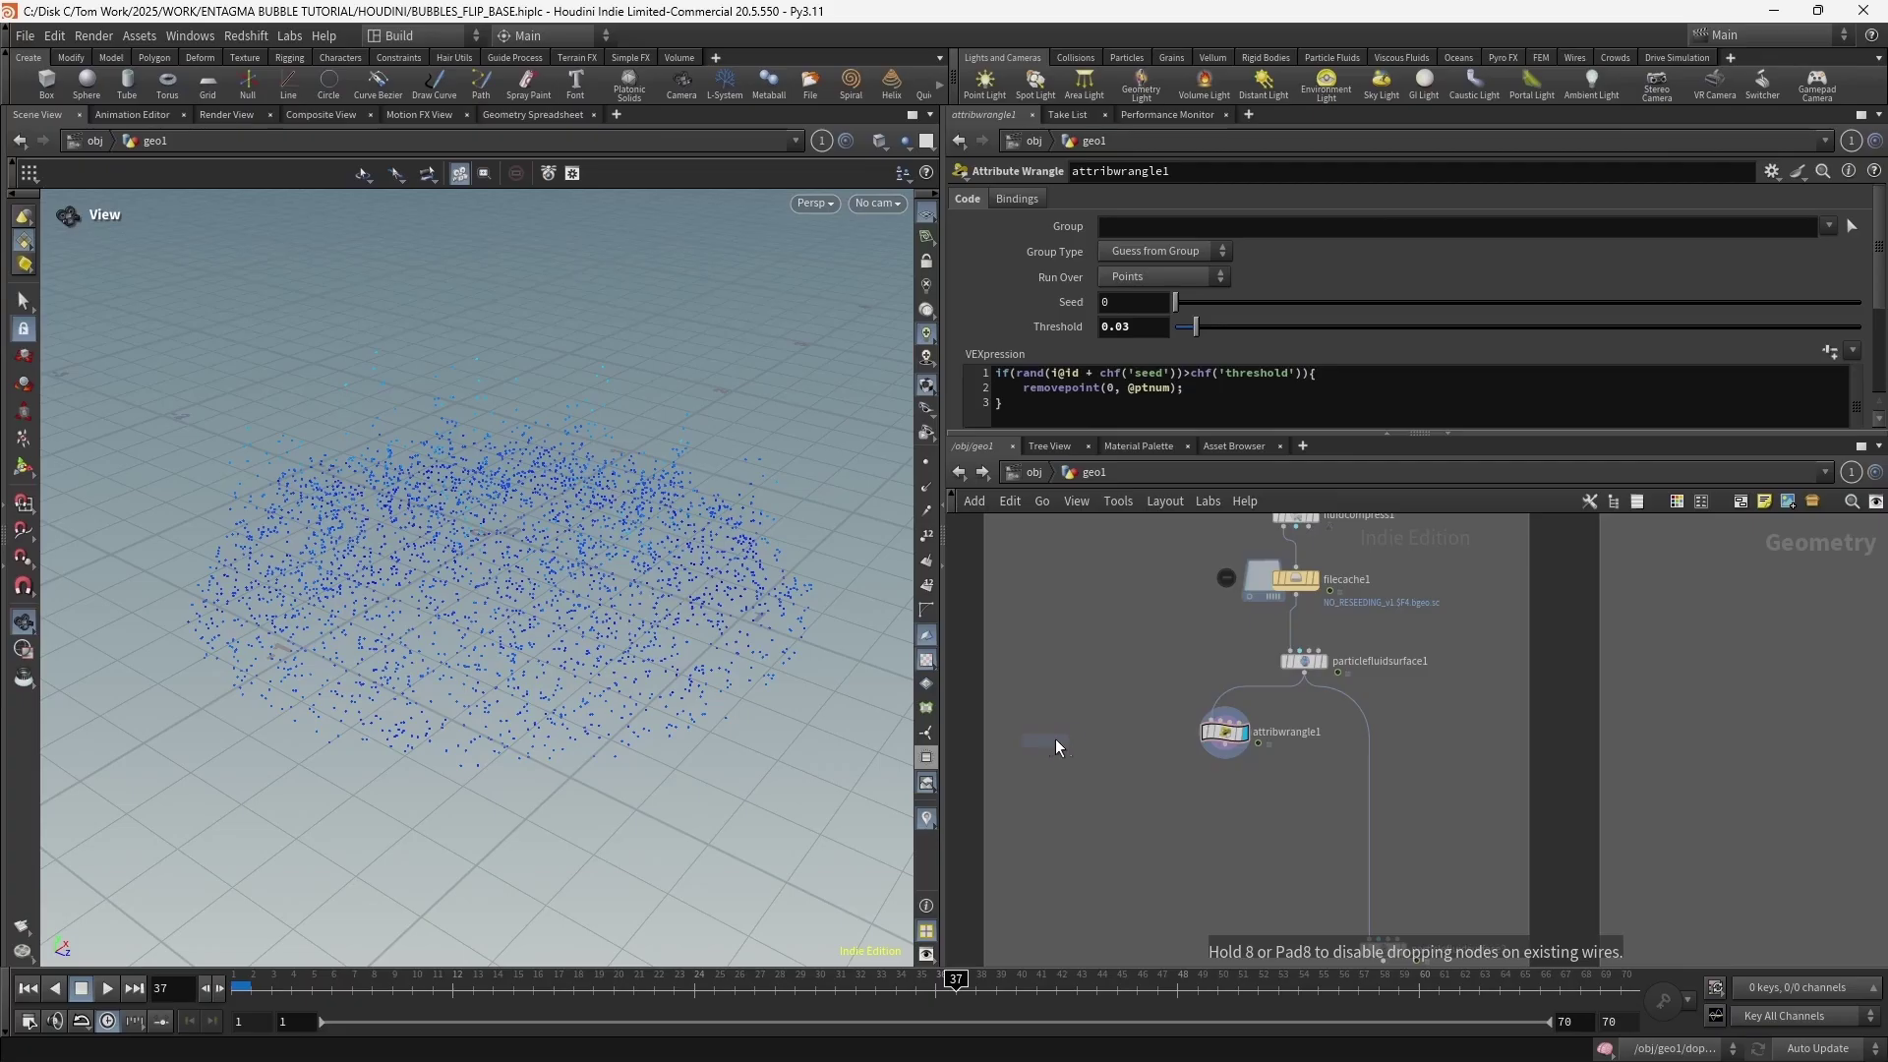
left_click(1054, 739)
left_click(1136, 198)
left_click(1139, 236)
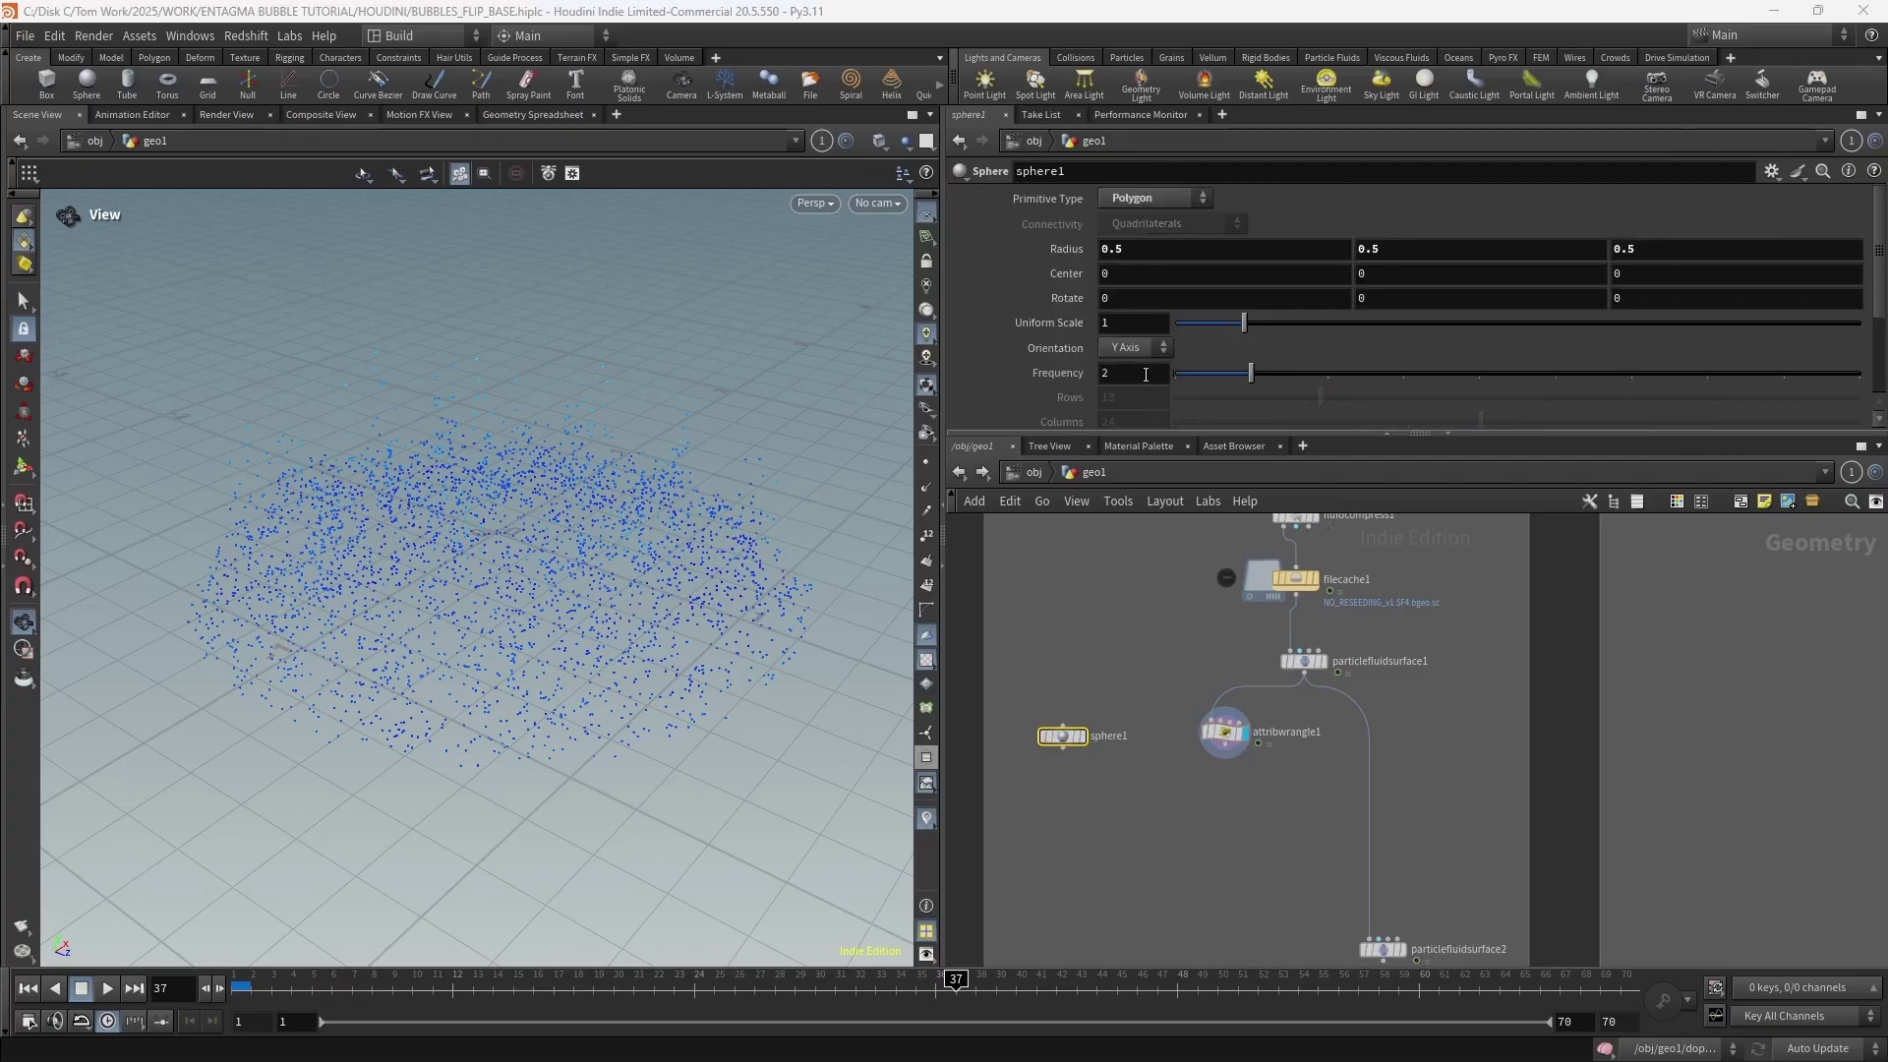
left_click_drag(1069, 744, 1075, 745)
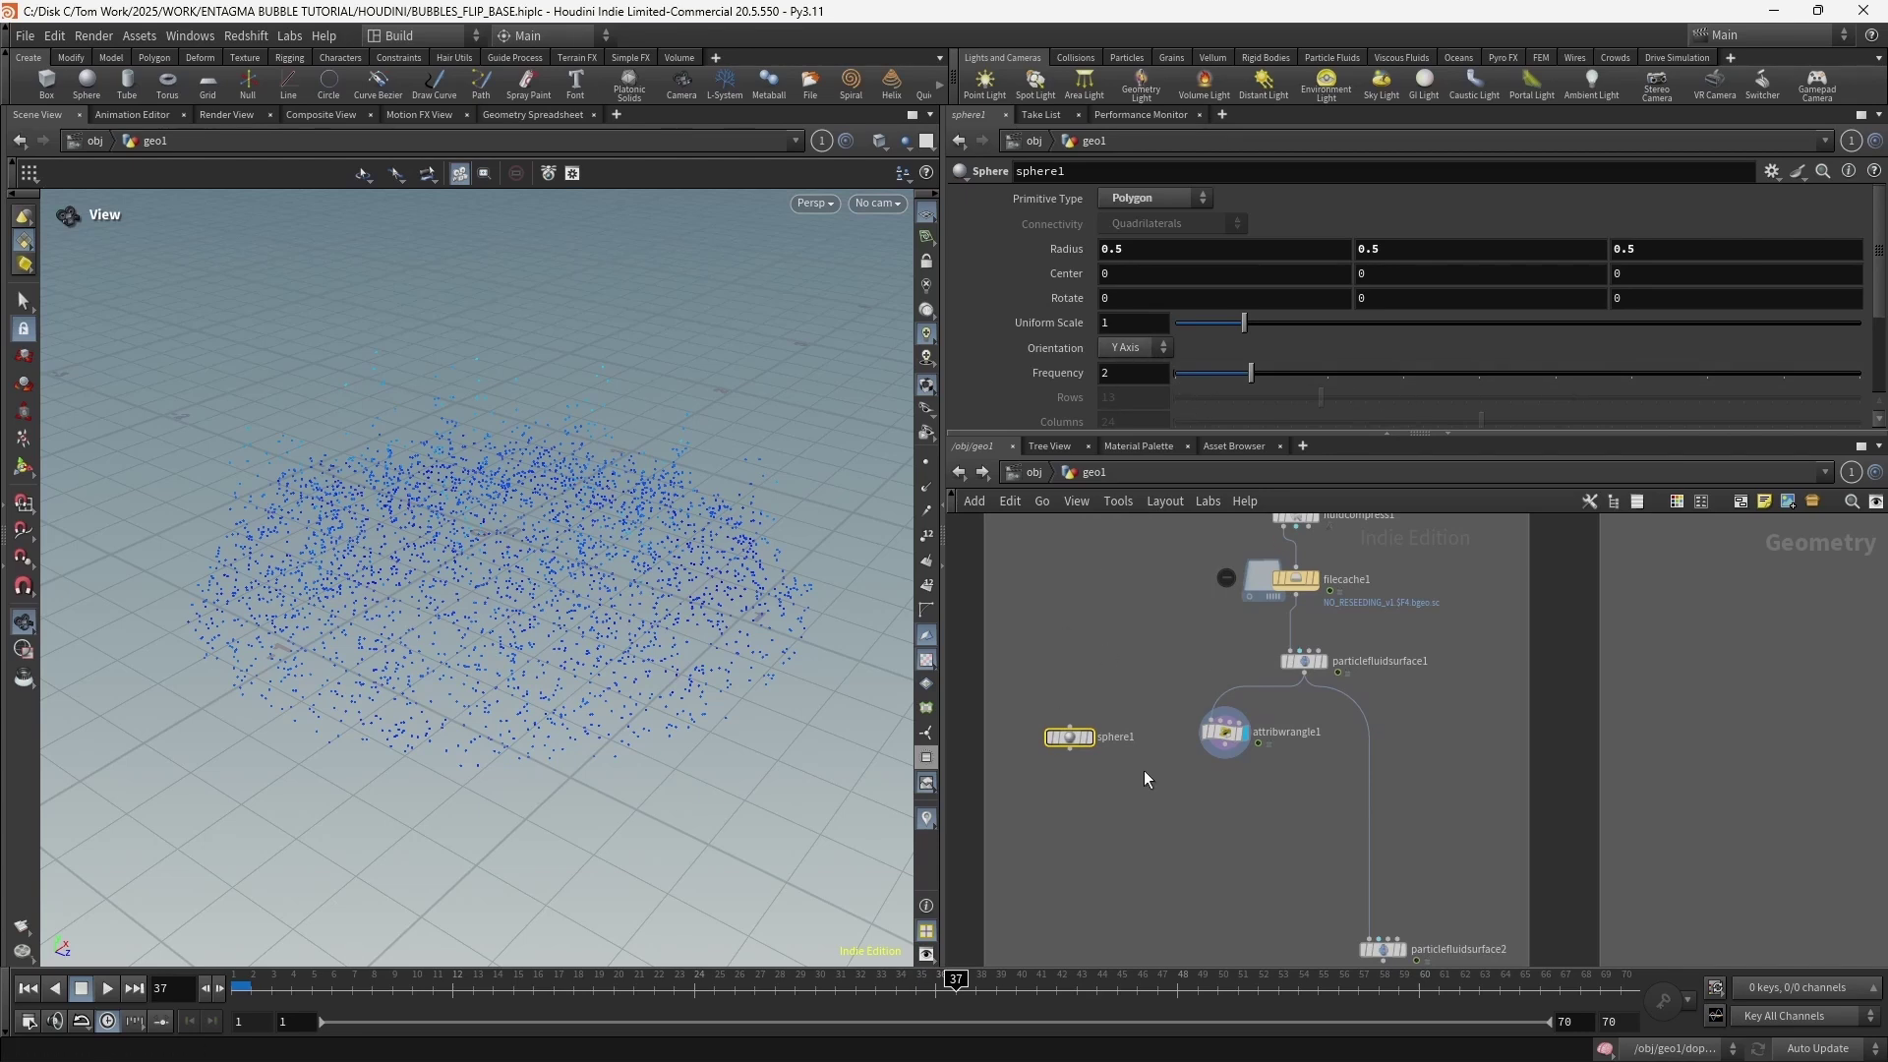
left_click(1087, 737)
left_click_drag(482, 580, 531, 521)
Add a Copy to Points node with sphere1 as the source and attribwrangle1 as the target points, and display it
middle_click_drag(1132, 816, 1115, 764)
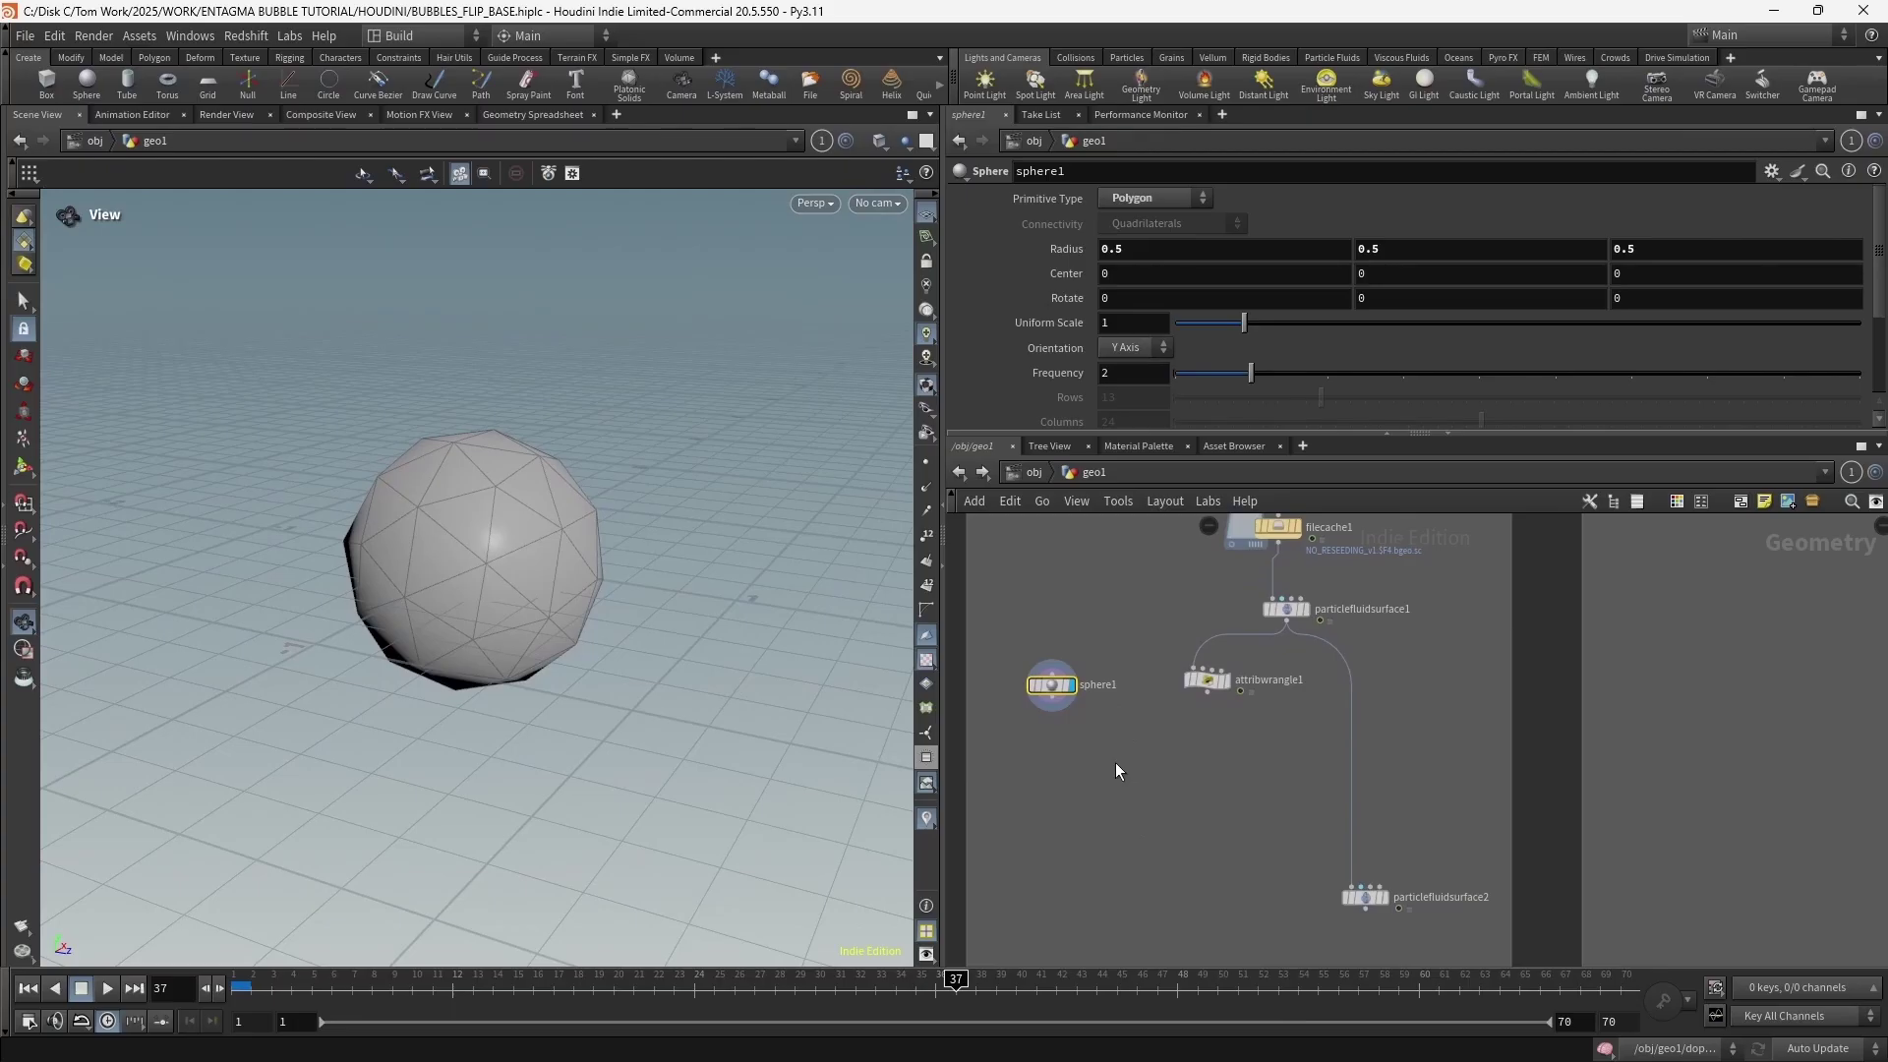
key("Tab")
type("copyt")
key("Down")
key("Down")
key("Return")
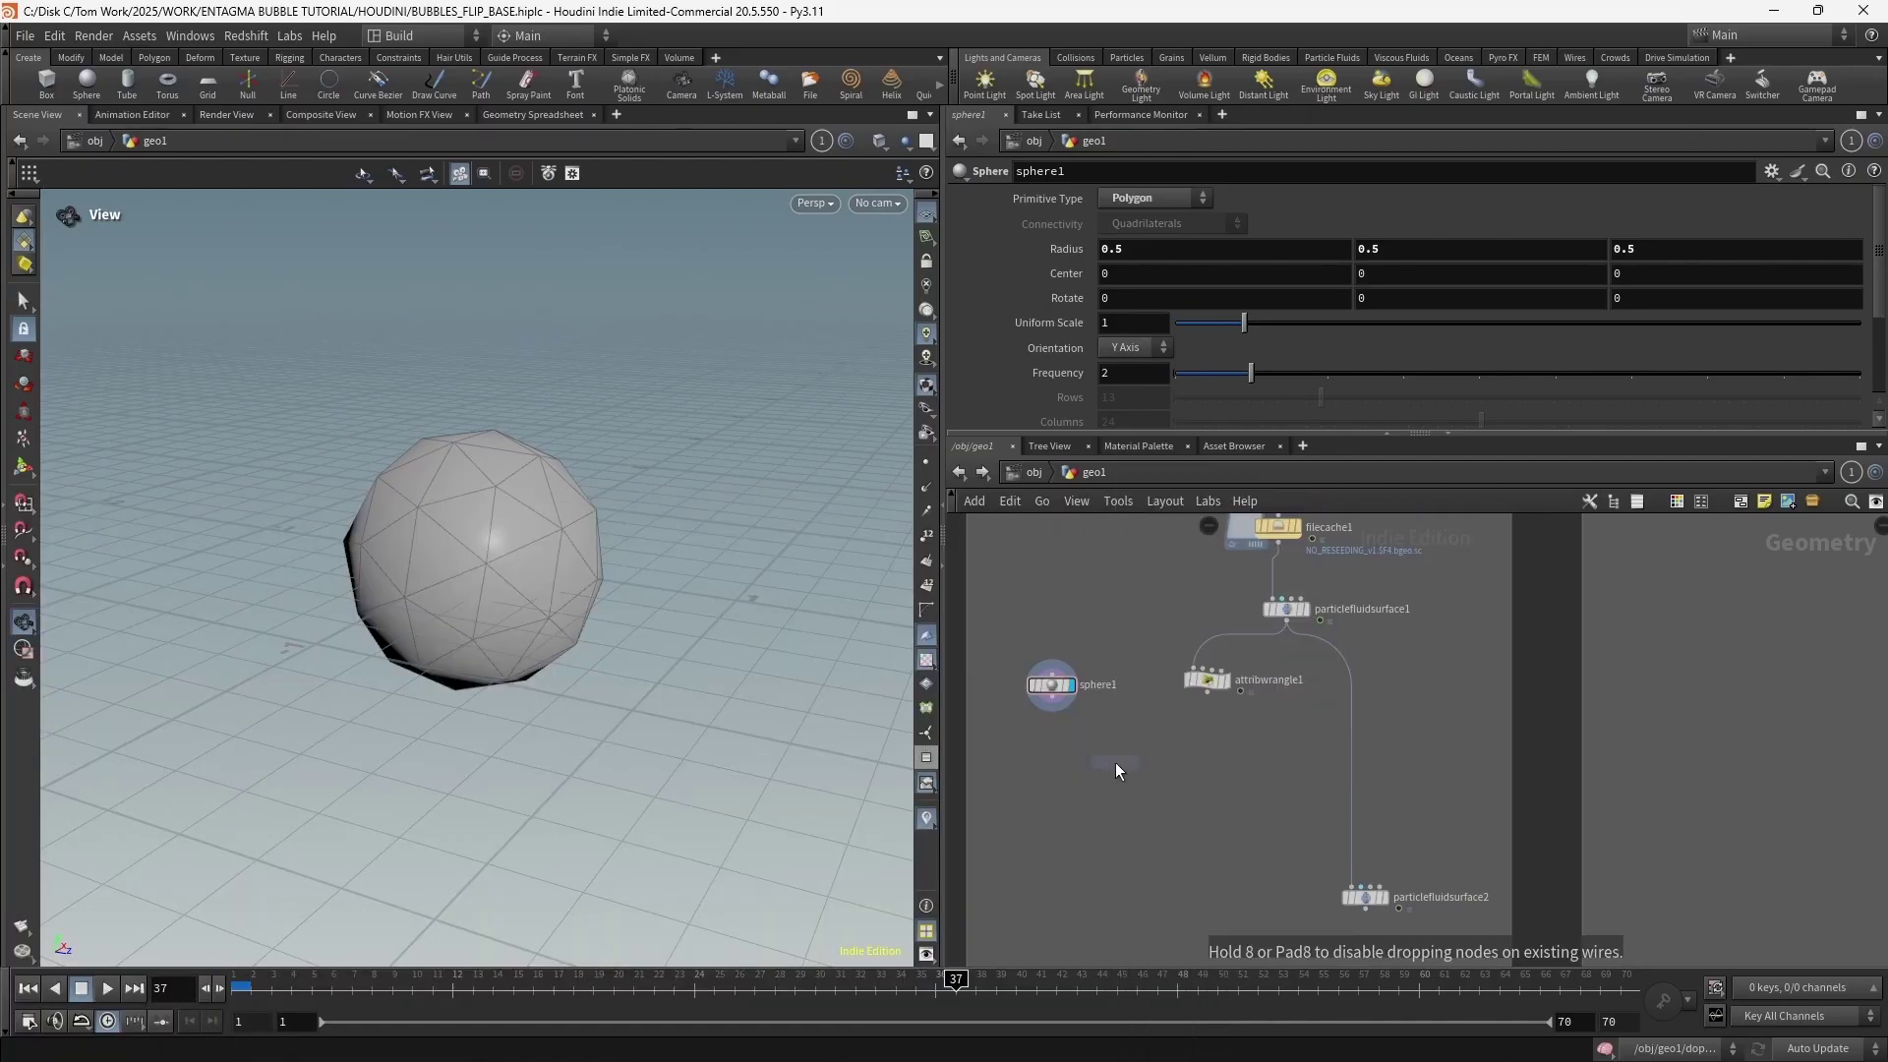
left_click(1106, 801)
left_click_drag(1115, 792, 1222, 721)
left_click(1226, 727)
left_click(1124, 802)
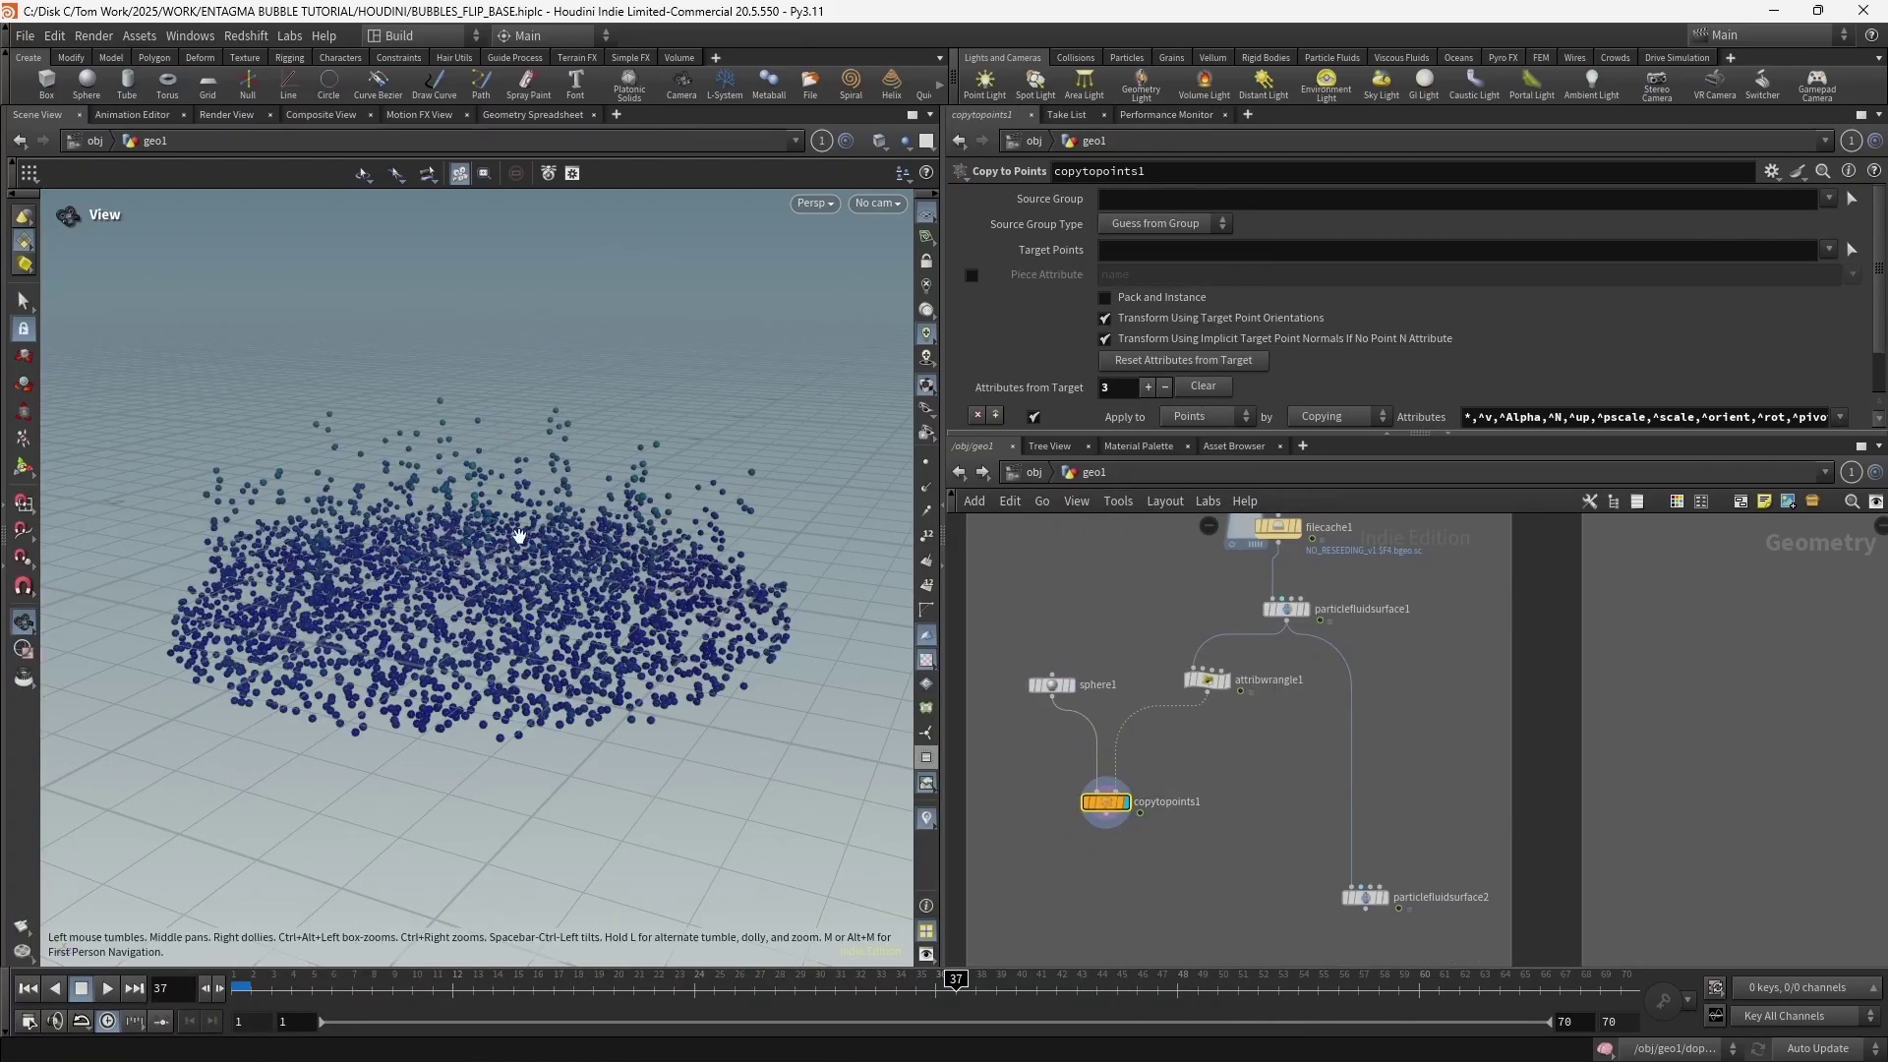
Scrub the timeline to frame 22 and view the copied spheres up close
left_click_drag(416, 724, 416, 688)
left_click_drag(254, 988, 653, 924)
left_click_drag(436, 534, 511, 737)
middle_click_drag(511, 737, 536, 603)
left_click_drag(536, 604, 521, 712)
Insert an Attribute Randomize node between attribwrangle1 and copytopoints1, with pscale as its attribute name
key("Tab")
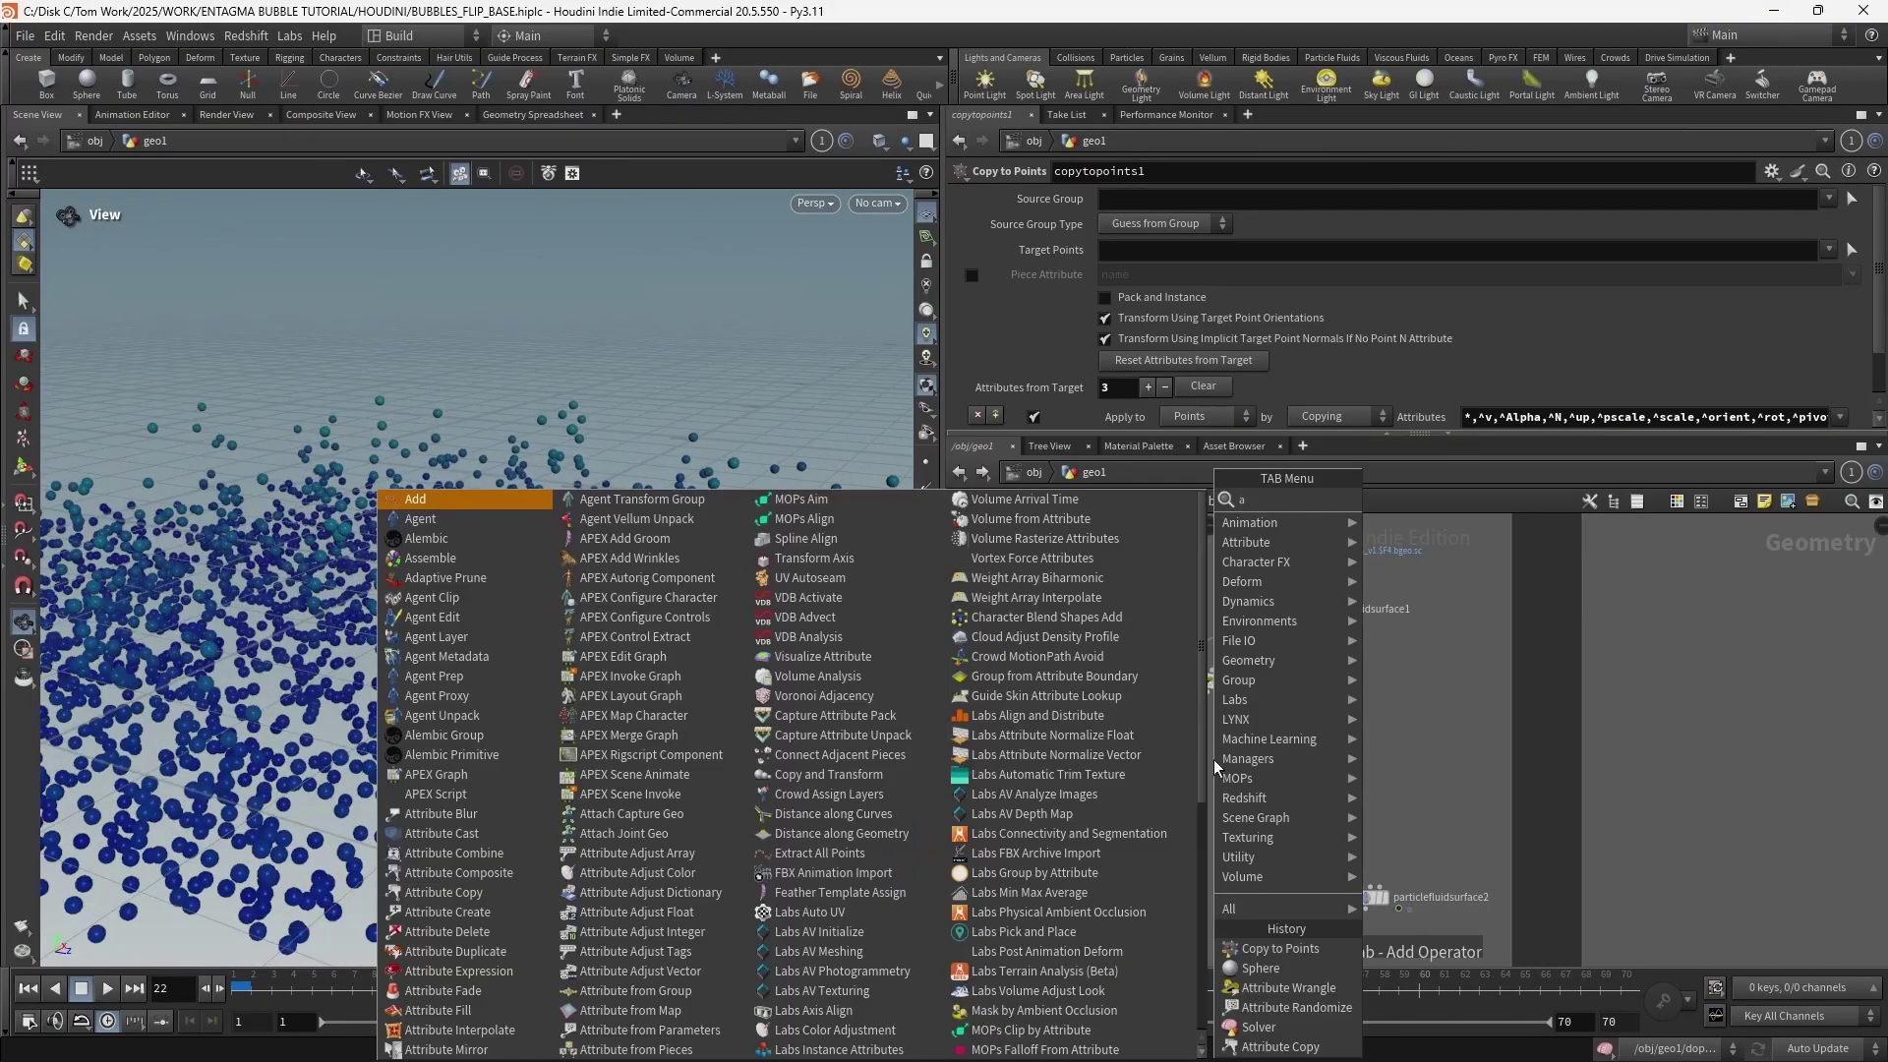
type("att ra")
key("Return")
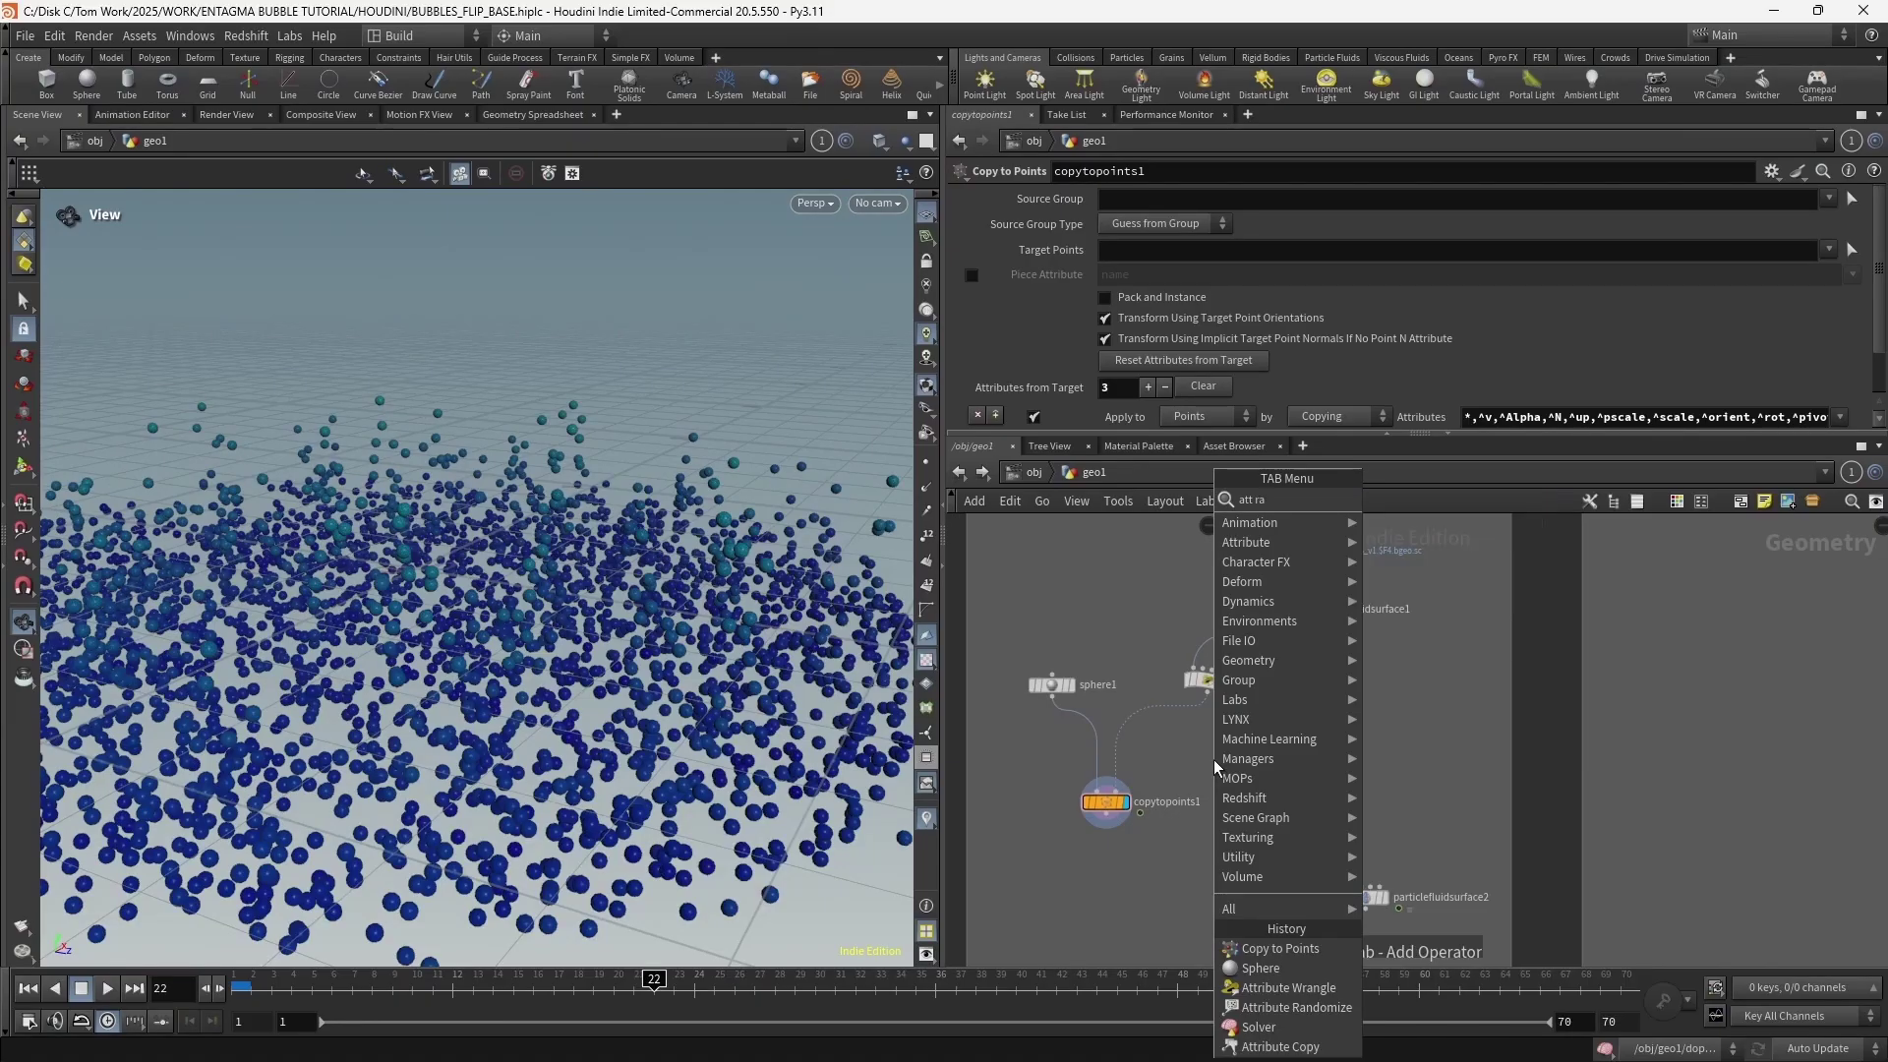
left_click_drag(1207, 758, 1139, 732)
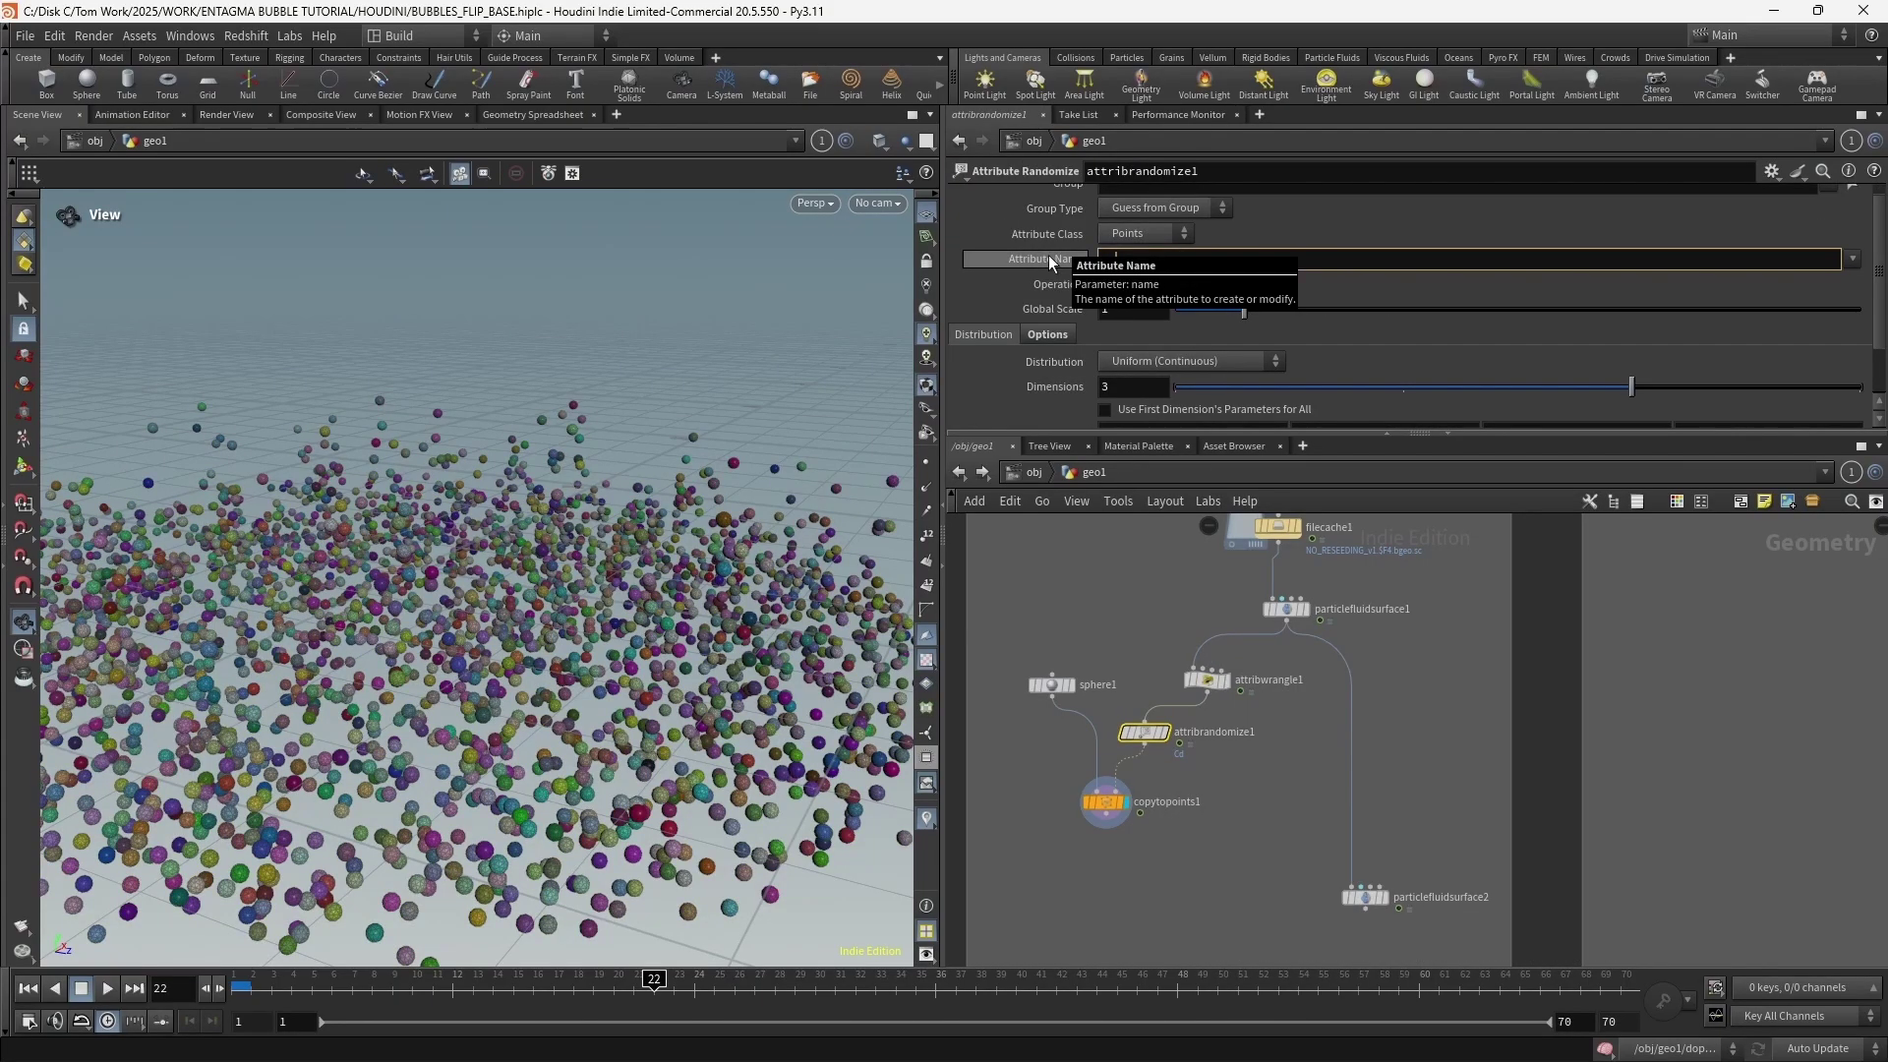
type("pscale")
key("Return")
Set the pscale randomization to a Custom Ramp distribution, fitting value 0 to 0.01 and value 1 to 0.05
scroll(1092, 275, "down", 2)
left_click(1145, 293)
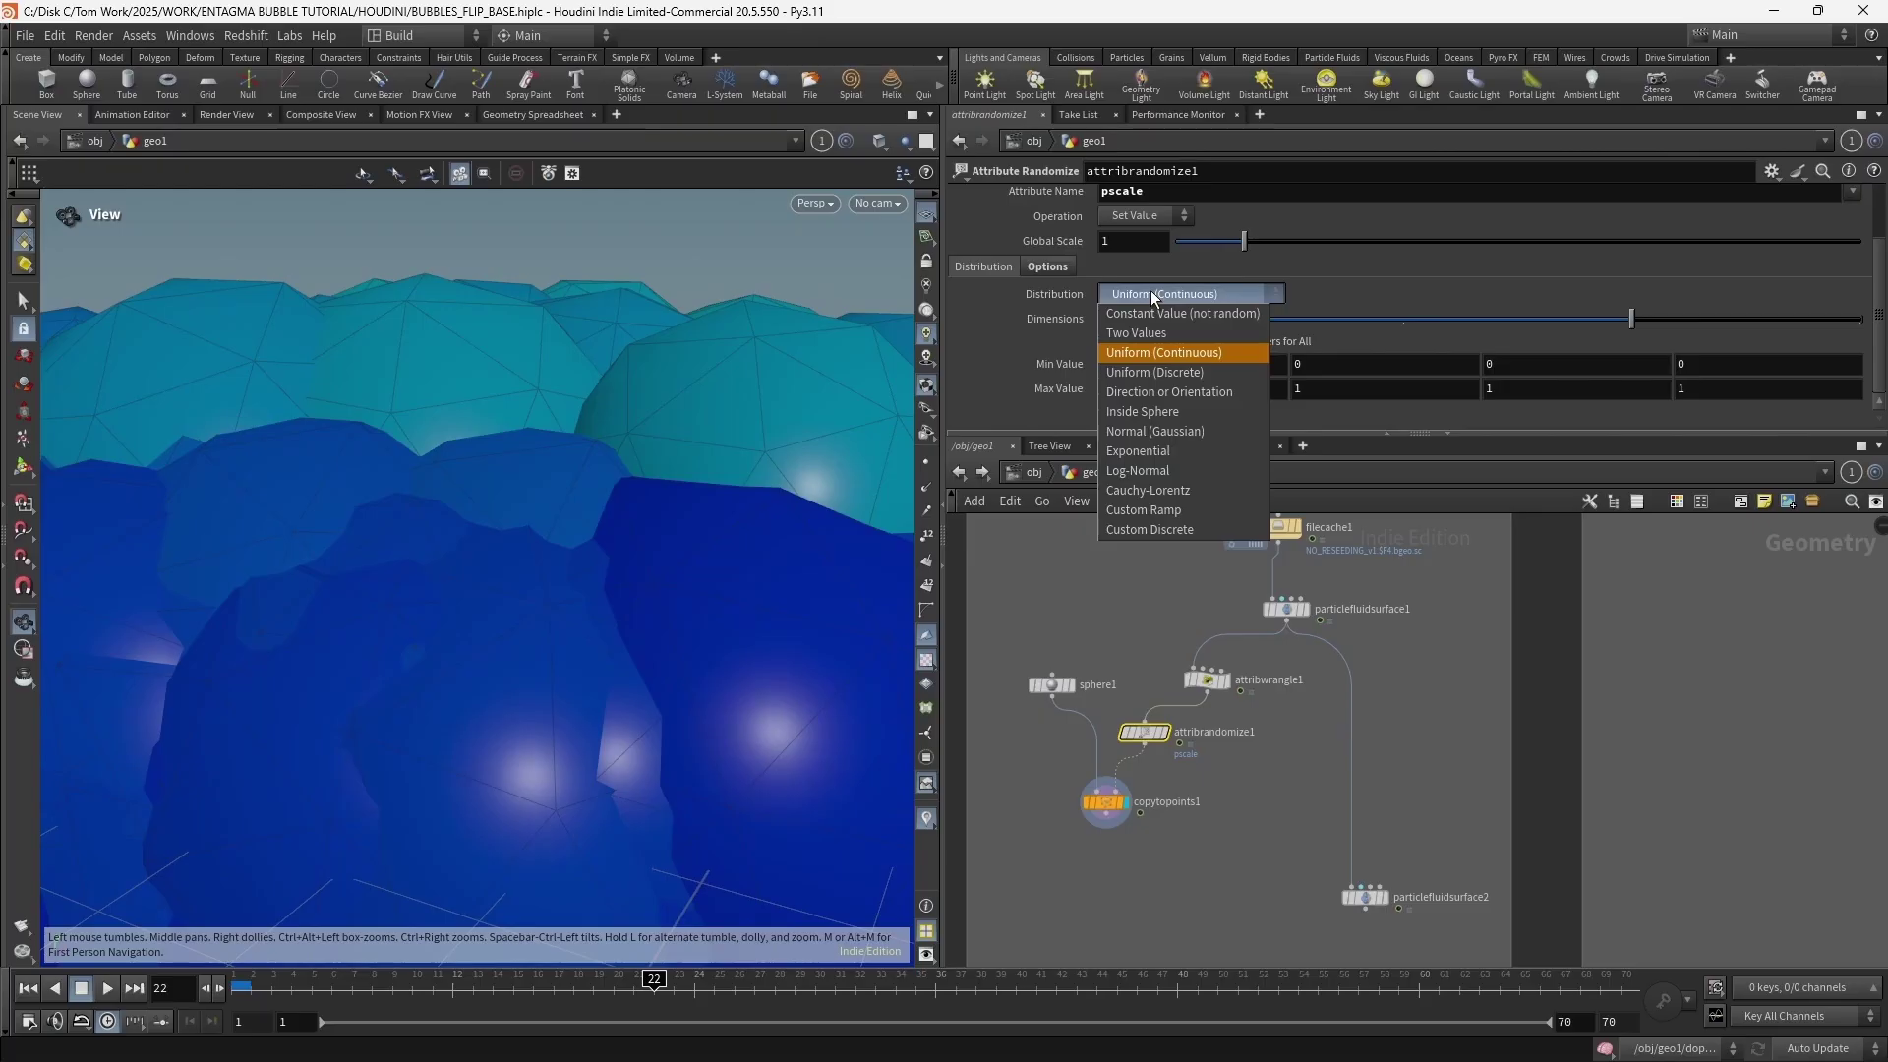
left_click(1150, 291)
left_click(1150, 291)
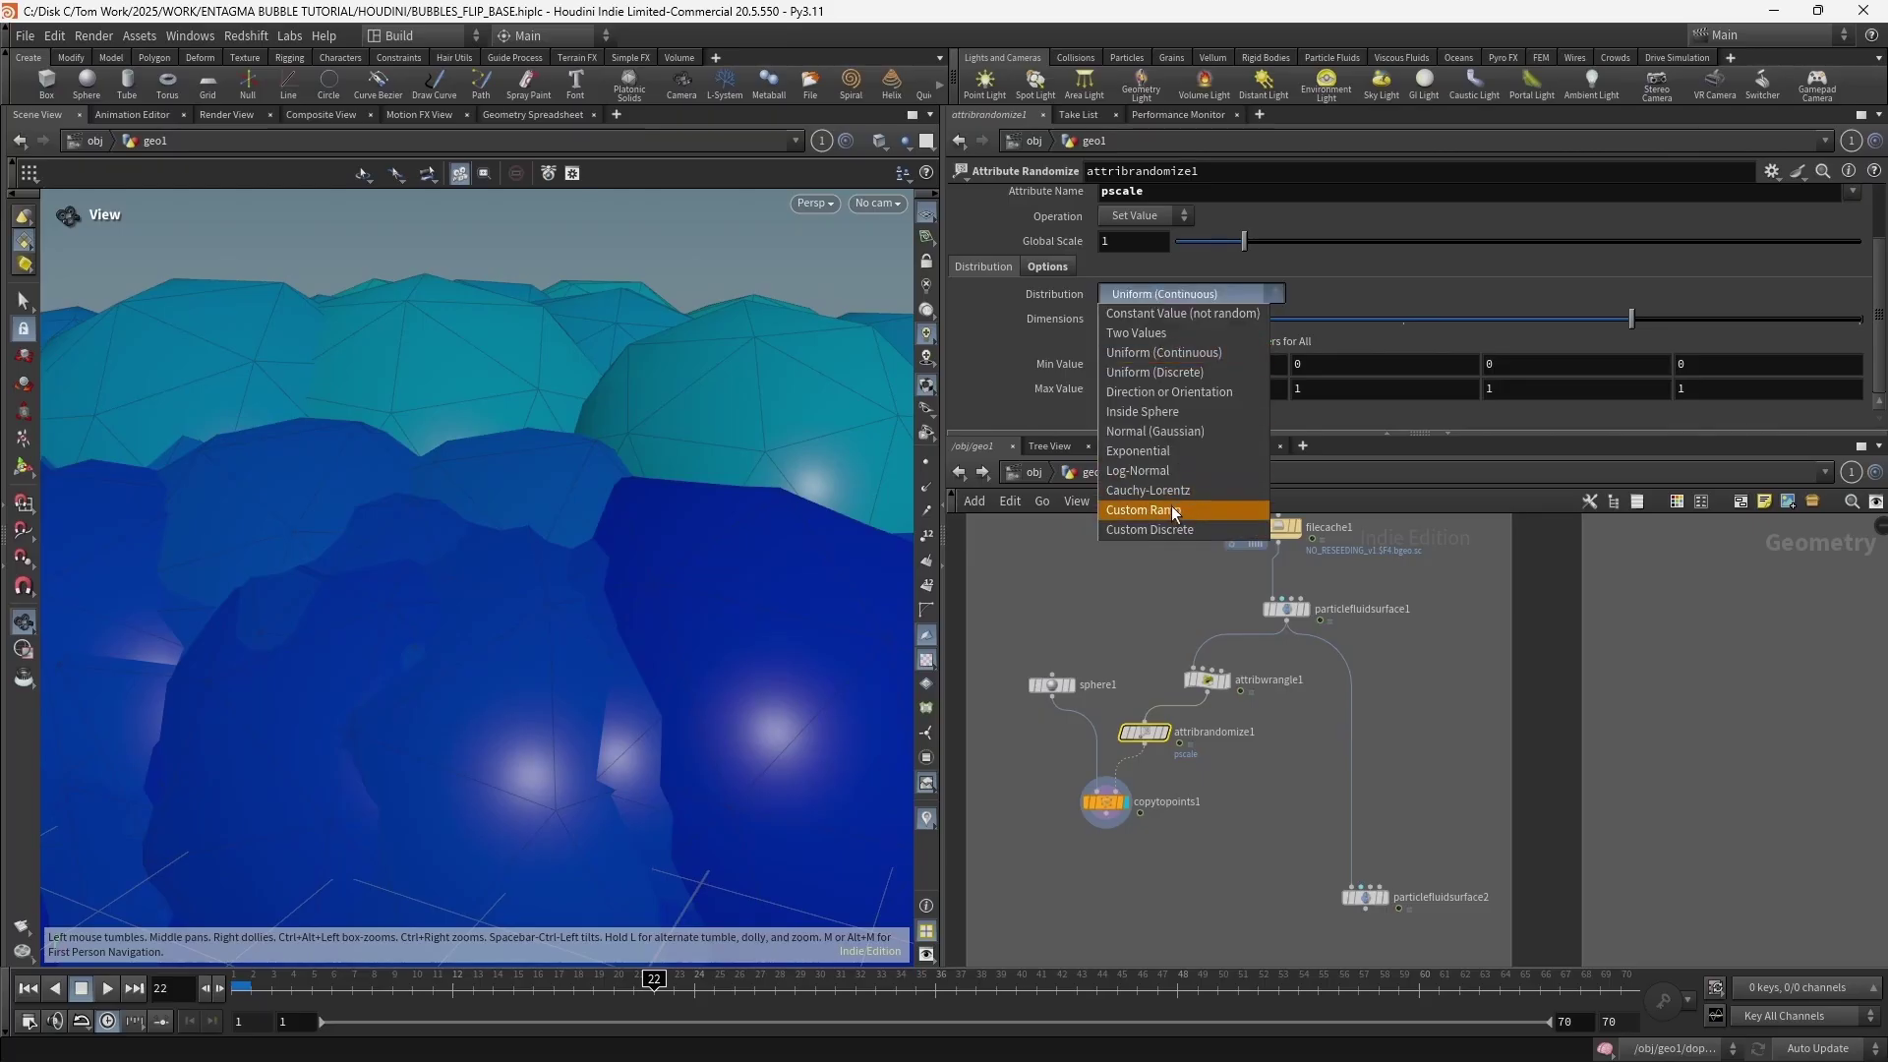
left_click(1171, 509)
left_click(972, 344)
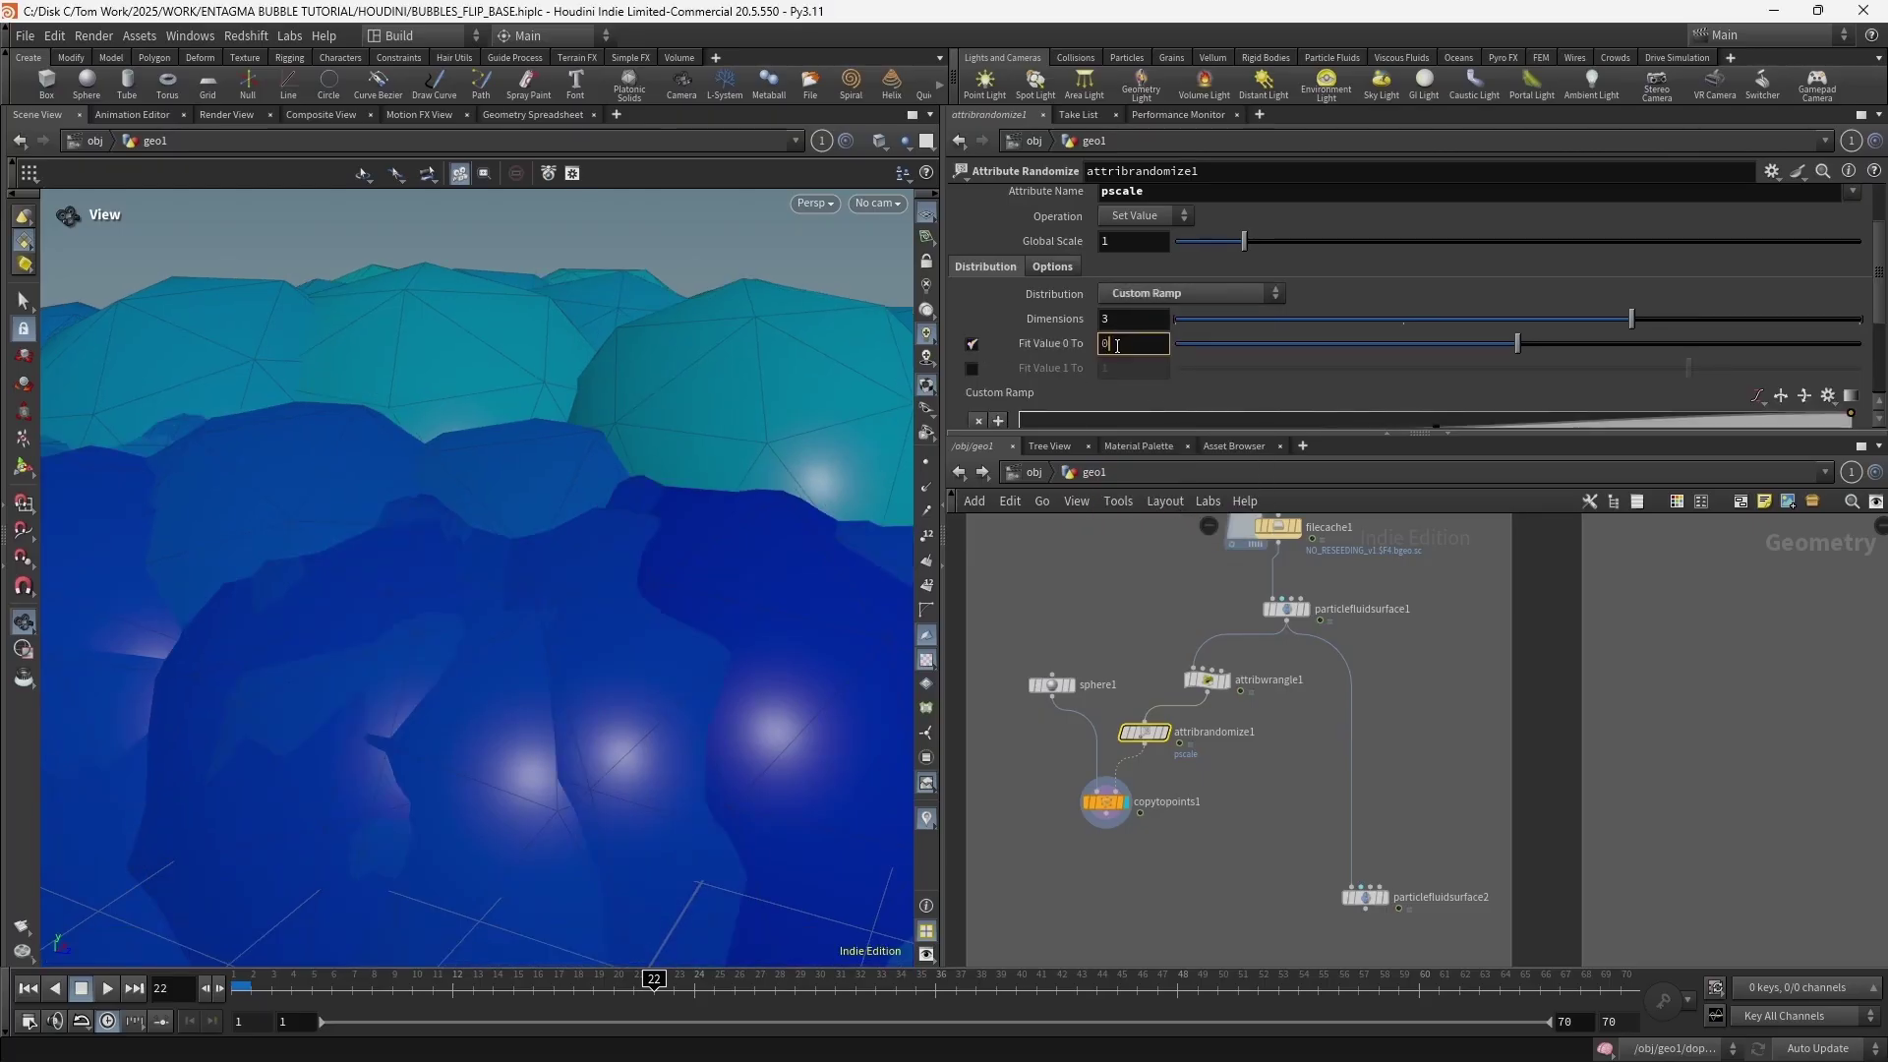
key("Return")
left_click(972, 369)
left_click(1149, 364)
type("0.05")
key("Return")
Examine the randomly sized spheres up close while scrubbing the timeline around frame 14
left_click_drag(612, 578, 580, 639)
scroll(580, 639, "up", 3)
left_click_drag(393, 1004, 473, 1004)
scroll(706, 885, "up", 5)
middle_click_drag(706, 885, 568, 742)
scroll(568, 741, "up", 3)
mouse_move(473, 982)
left_mouse_down()
mouse_move(442, 982)
mouse_move(507, 980)
left_mouse_up()
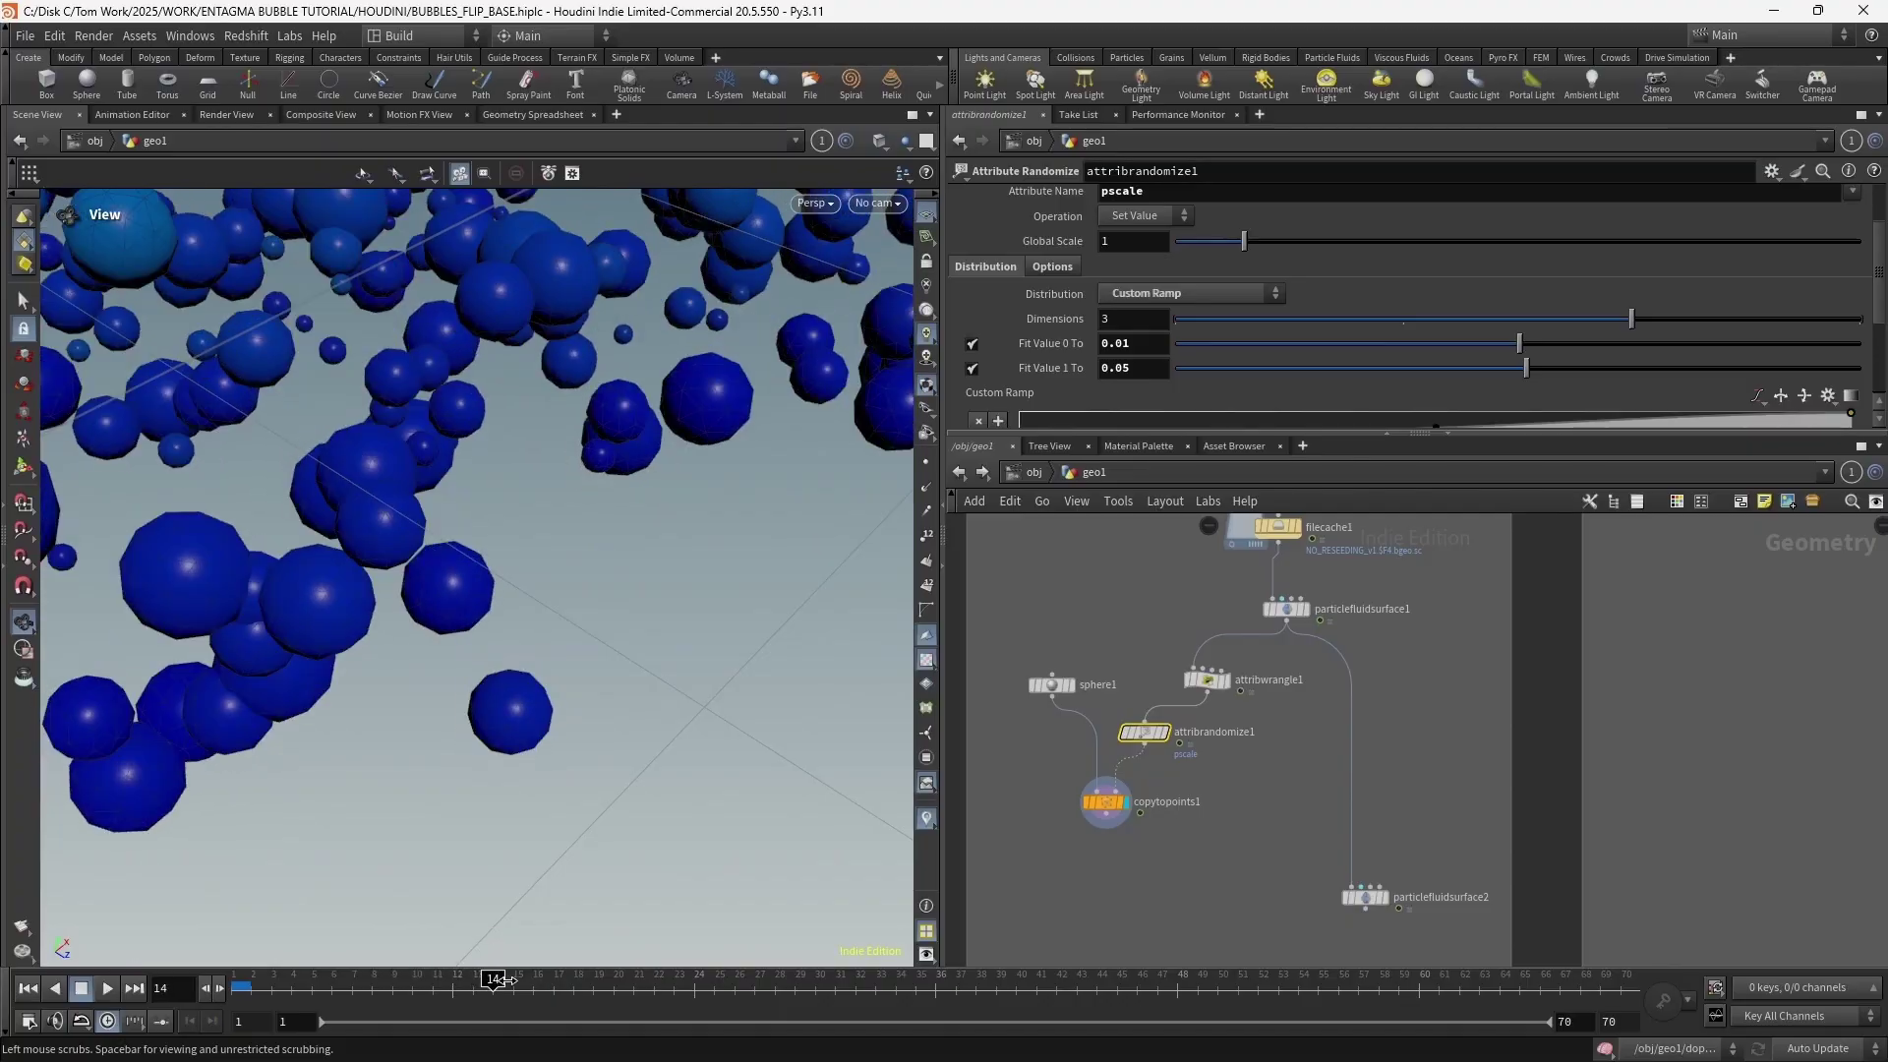
Display attribrandomize1 with point numbers and compare the numbering across frames 13 to 15, then hide the numbers
left_click(1161, 732)
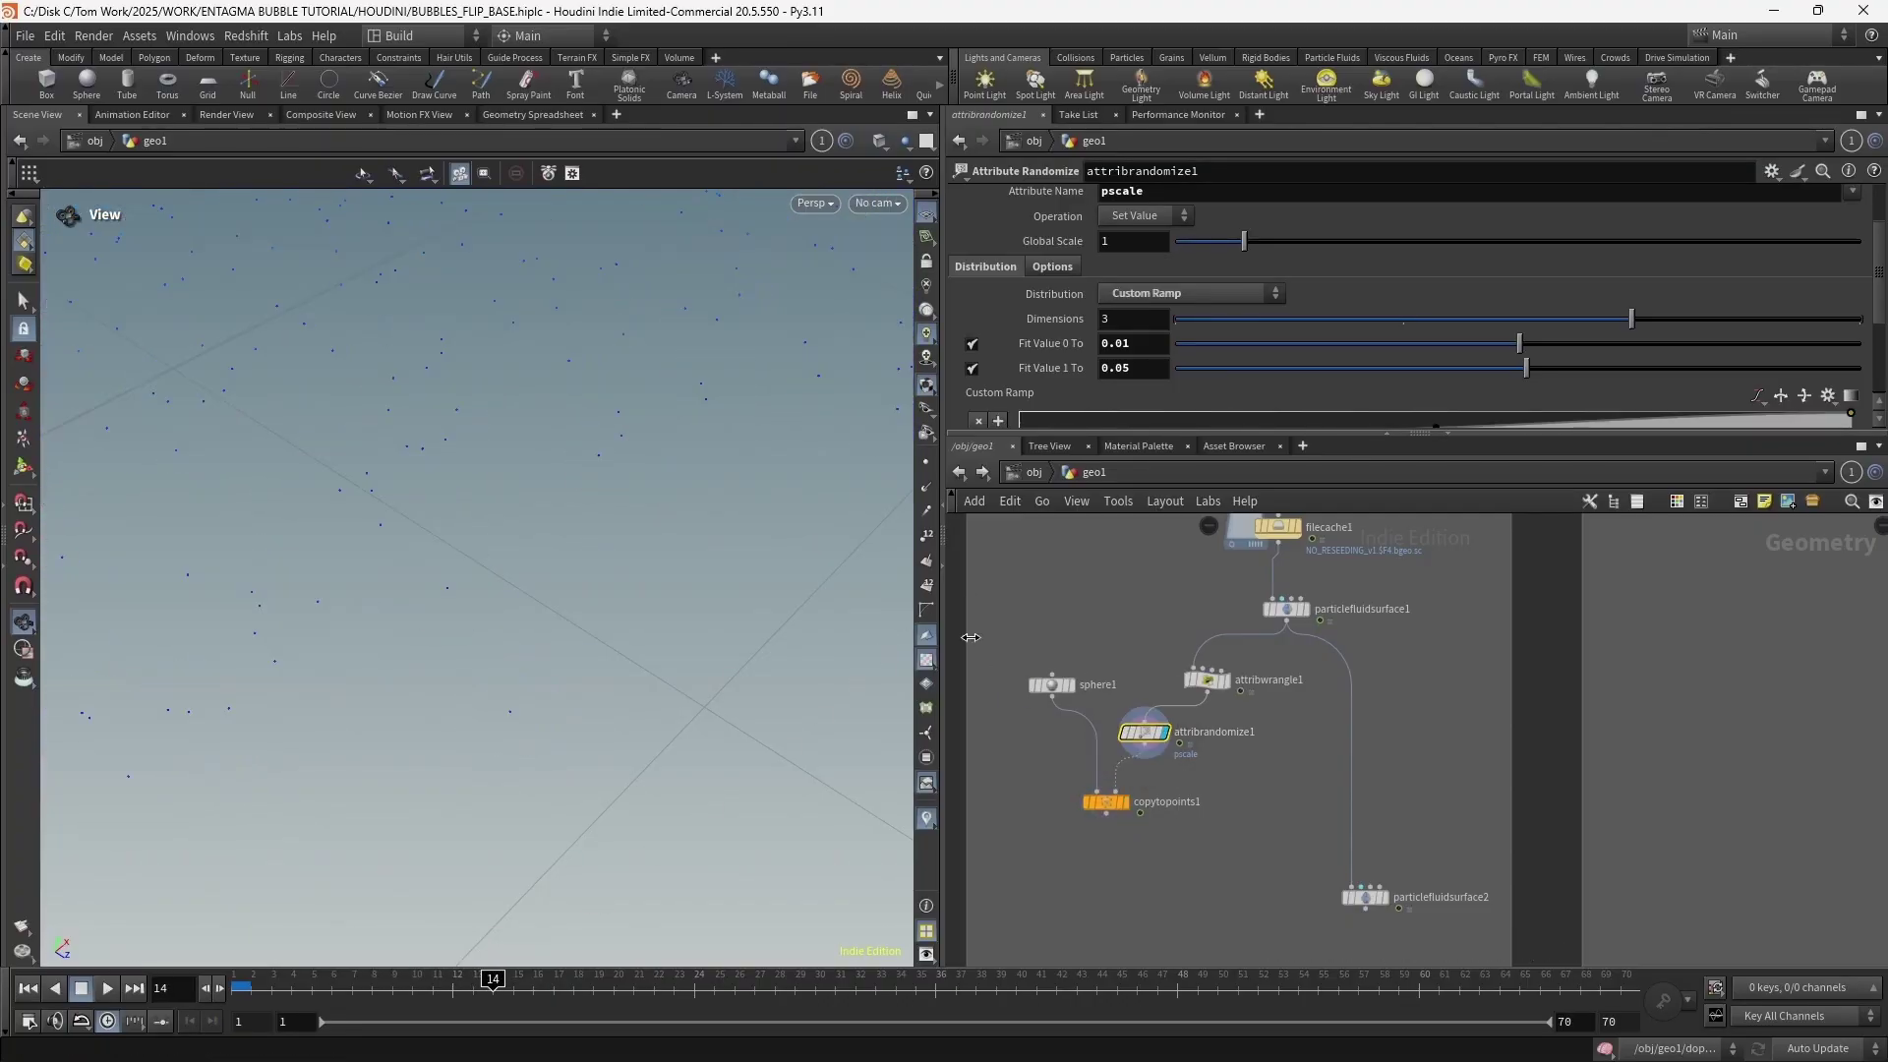
left_click(926, 585)
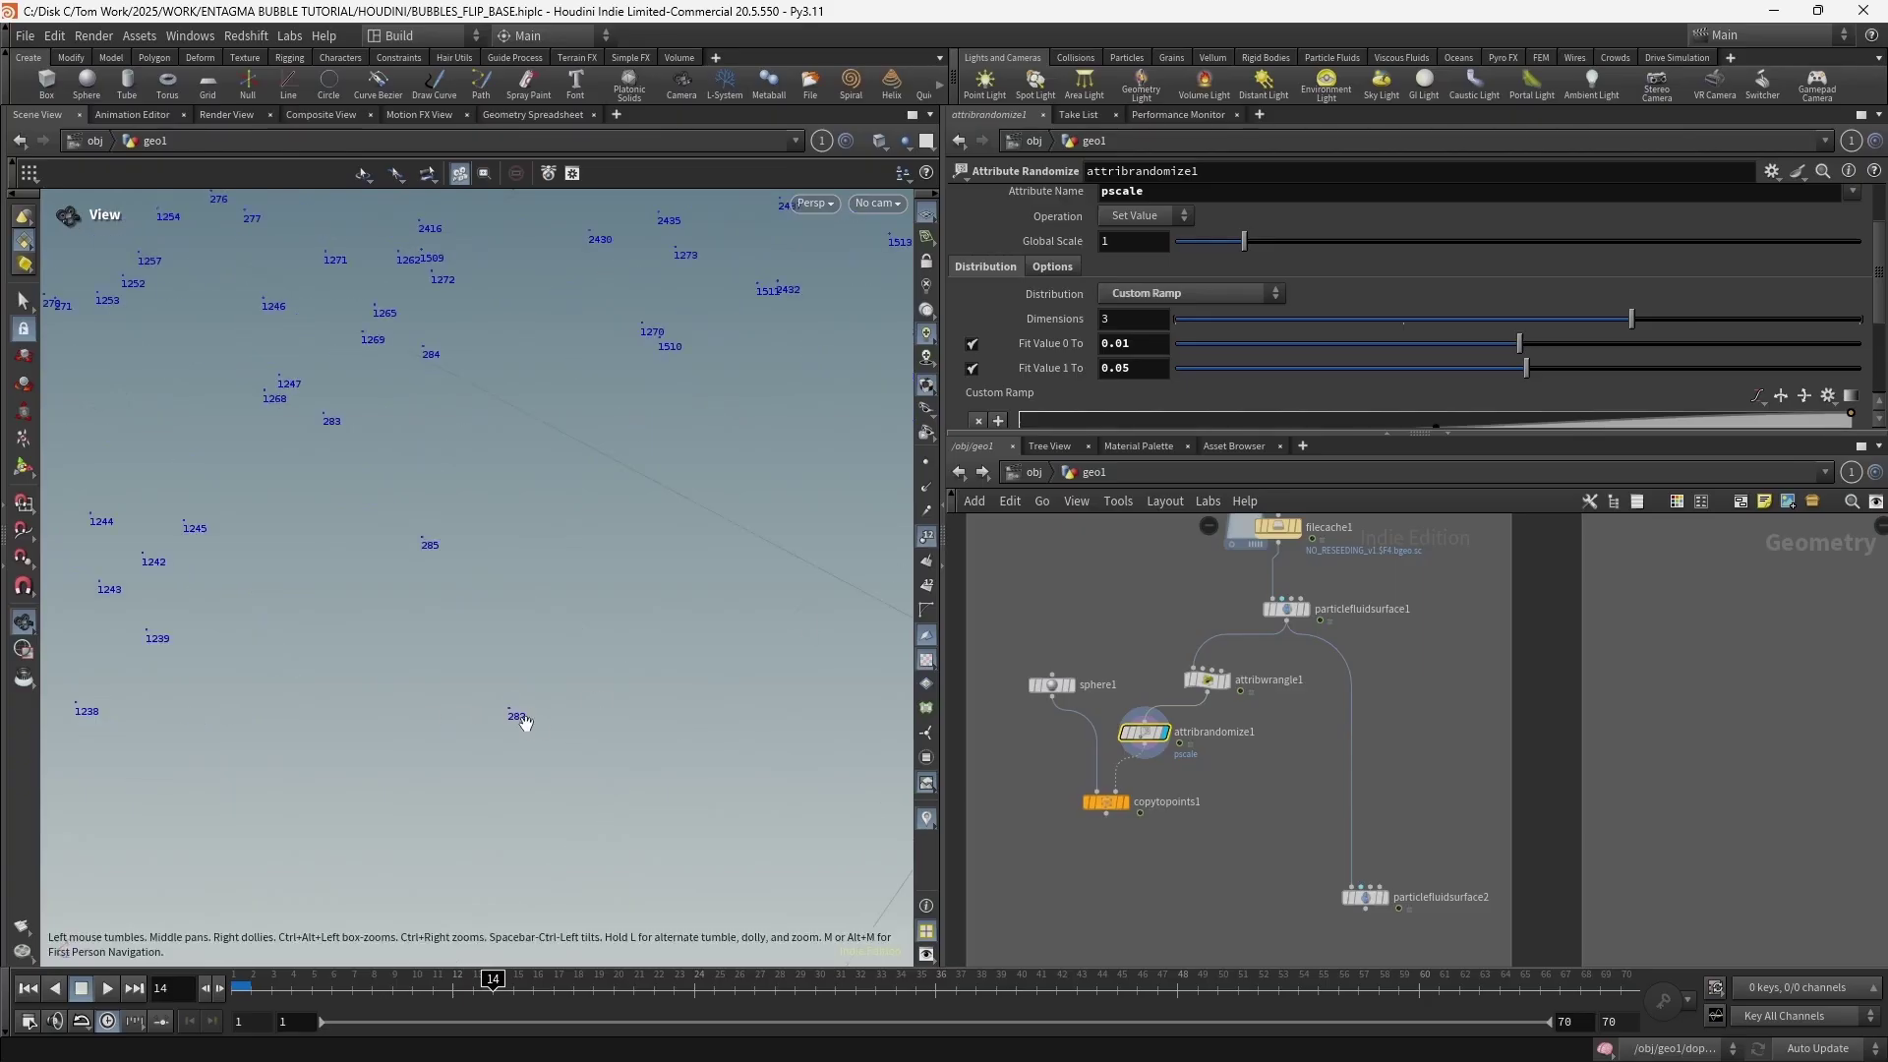
left_click(470, 988)
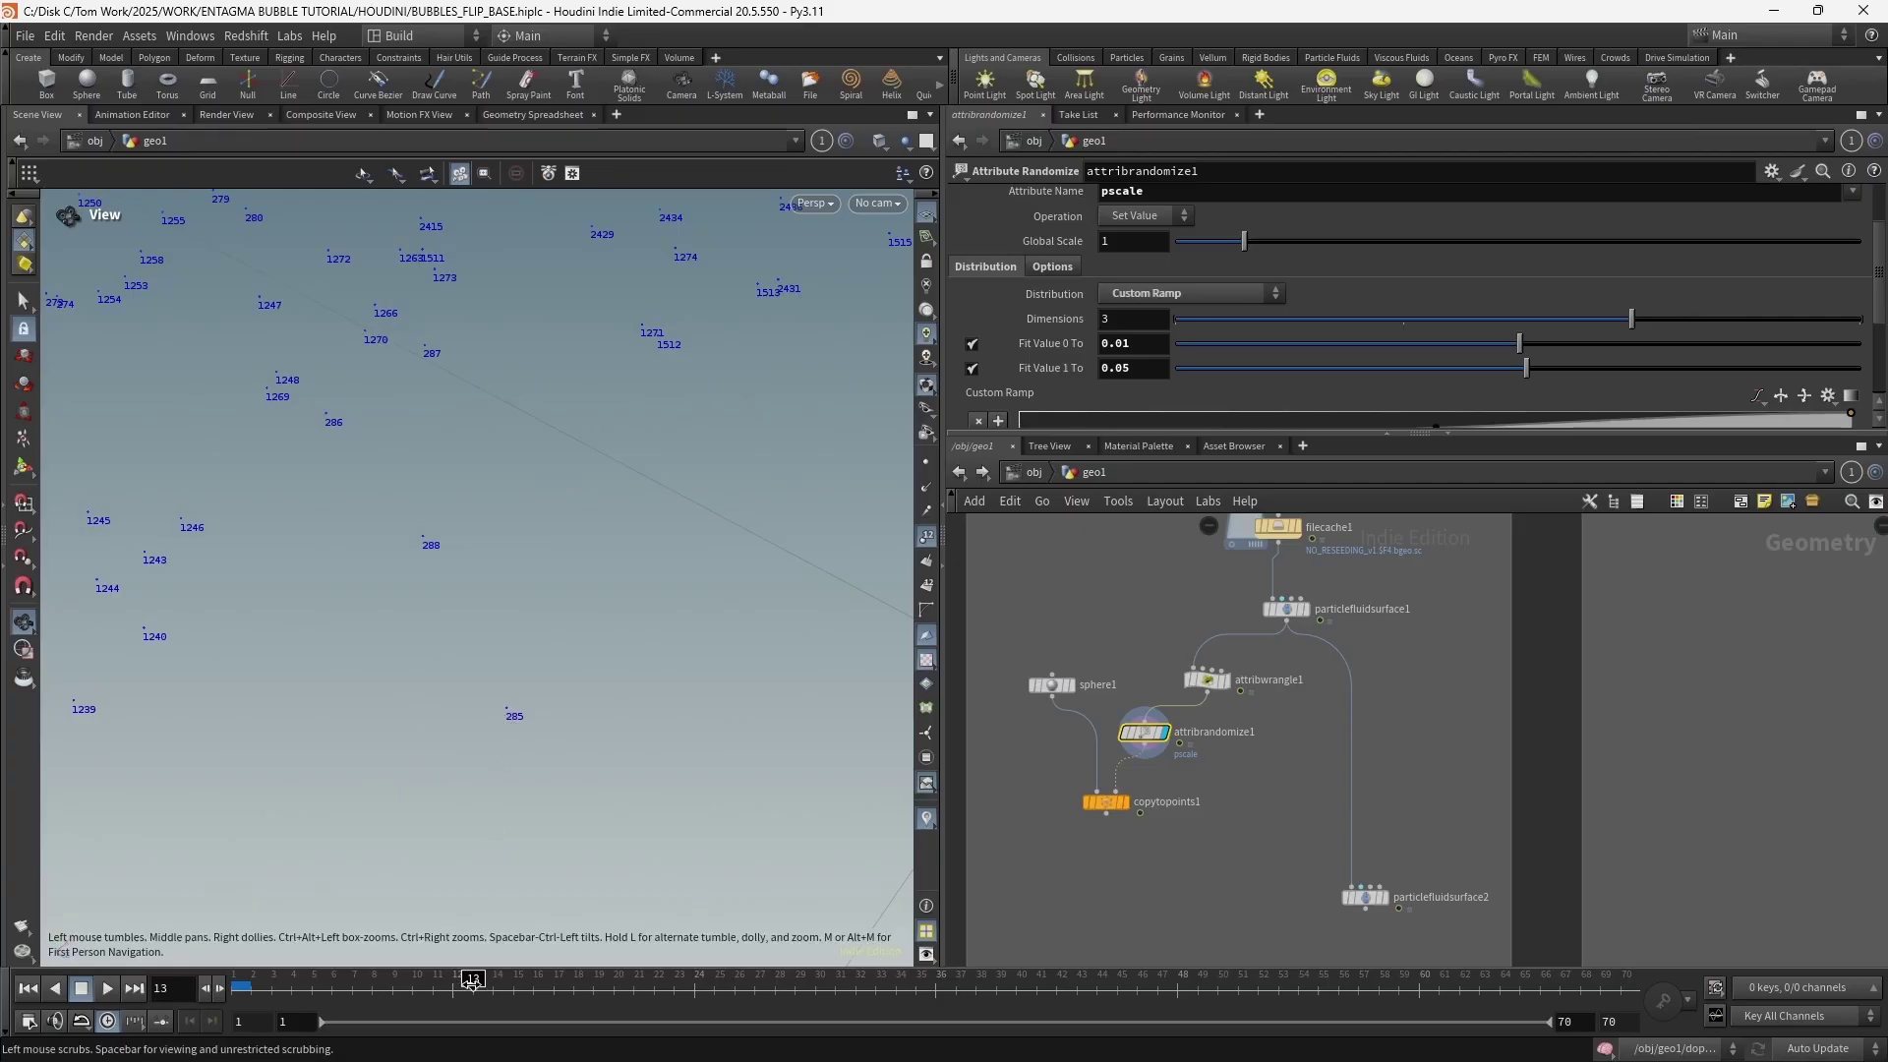
left_click(494, 985)
left_click(508, 996)
scroll(518, 678, "down", 10)
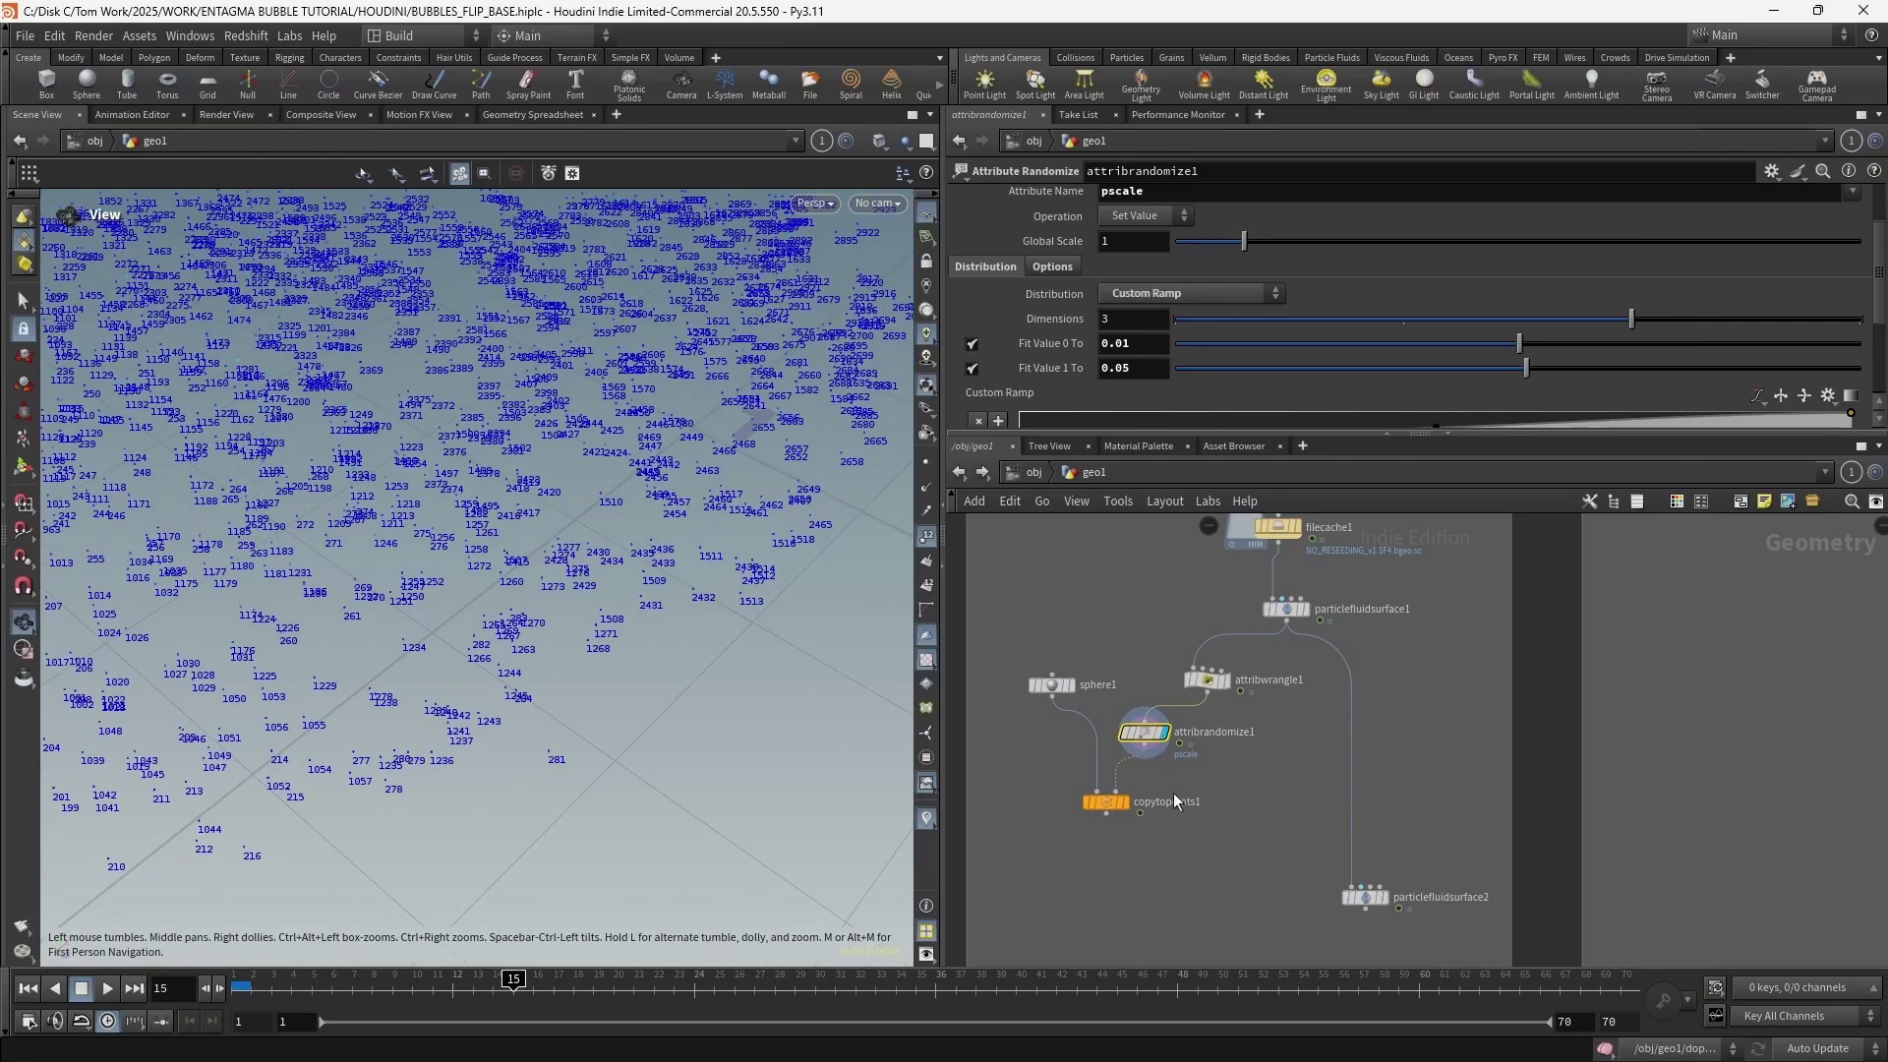
scroll(539, 780, "up", 5)
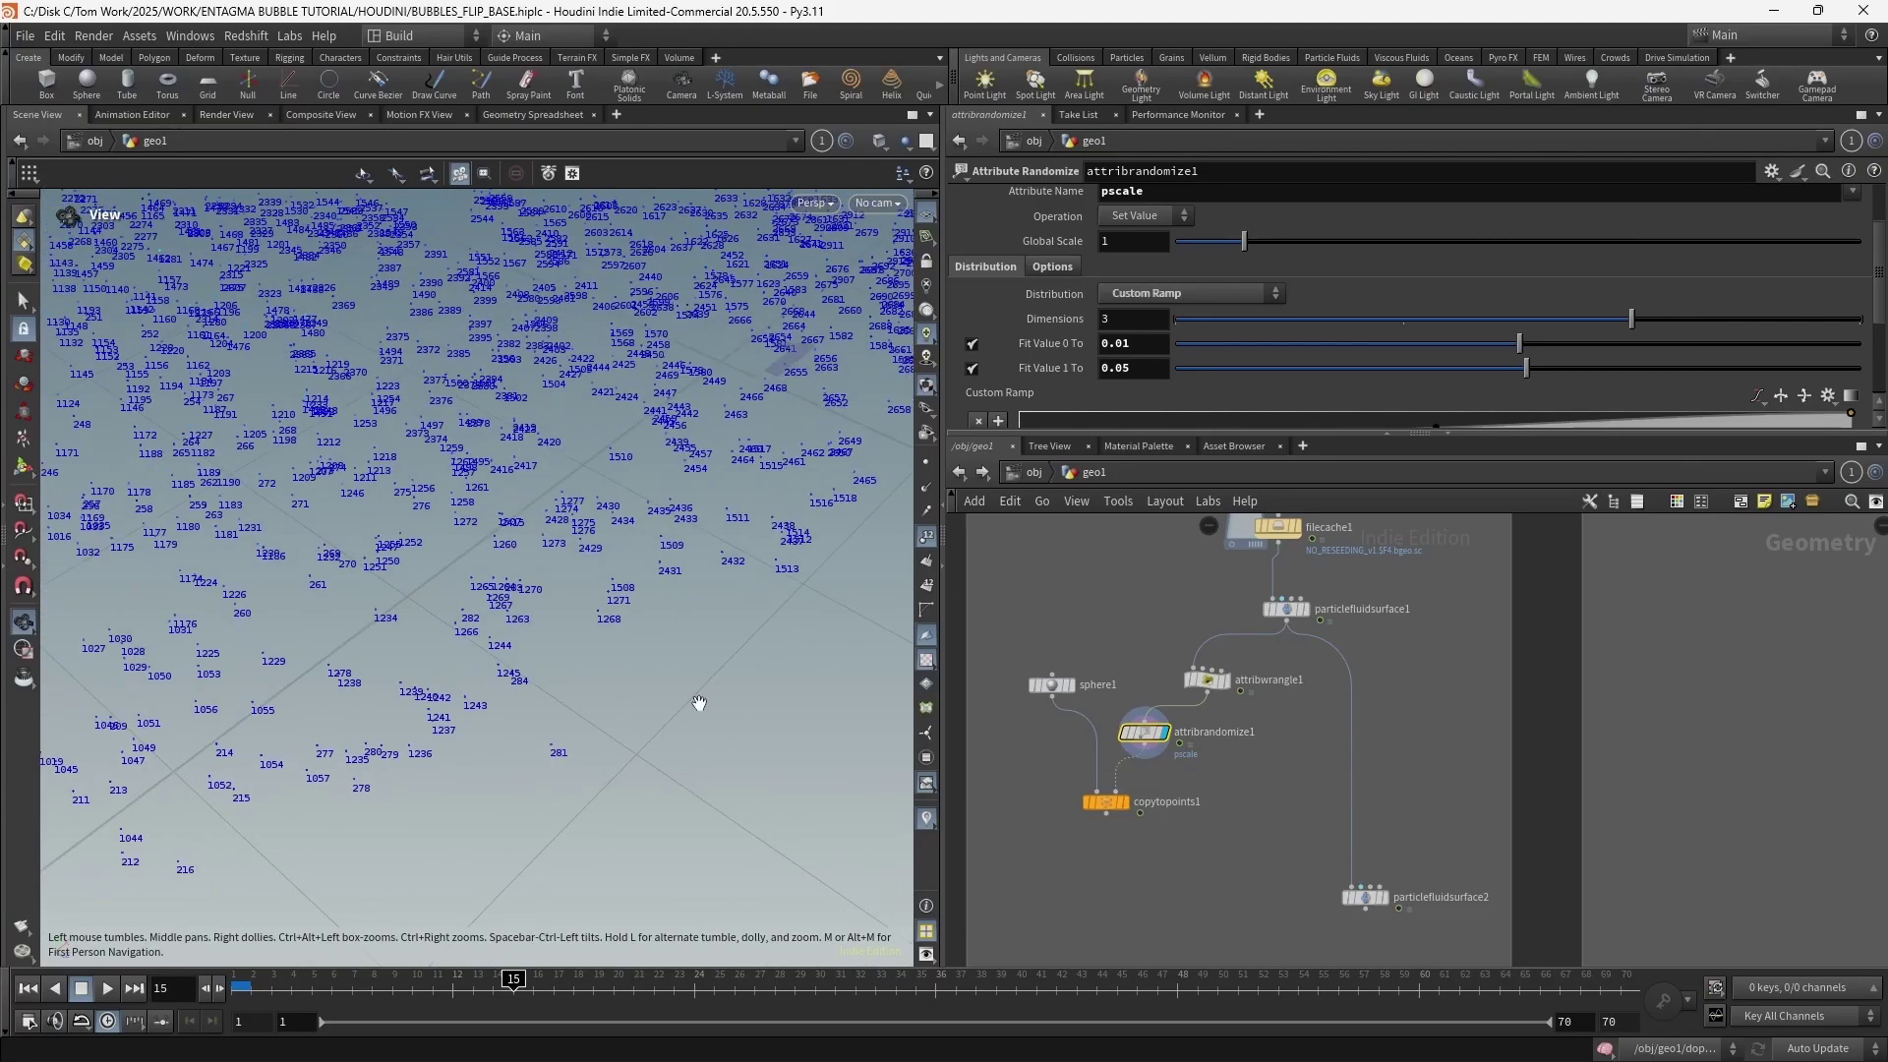
left_click(924, 539)
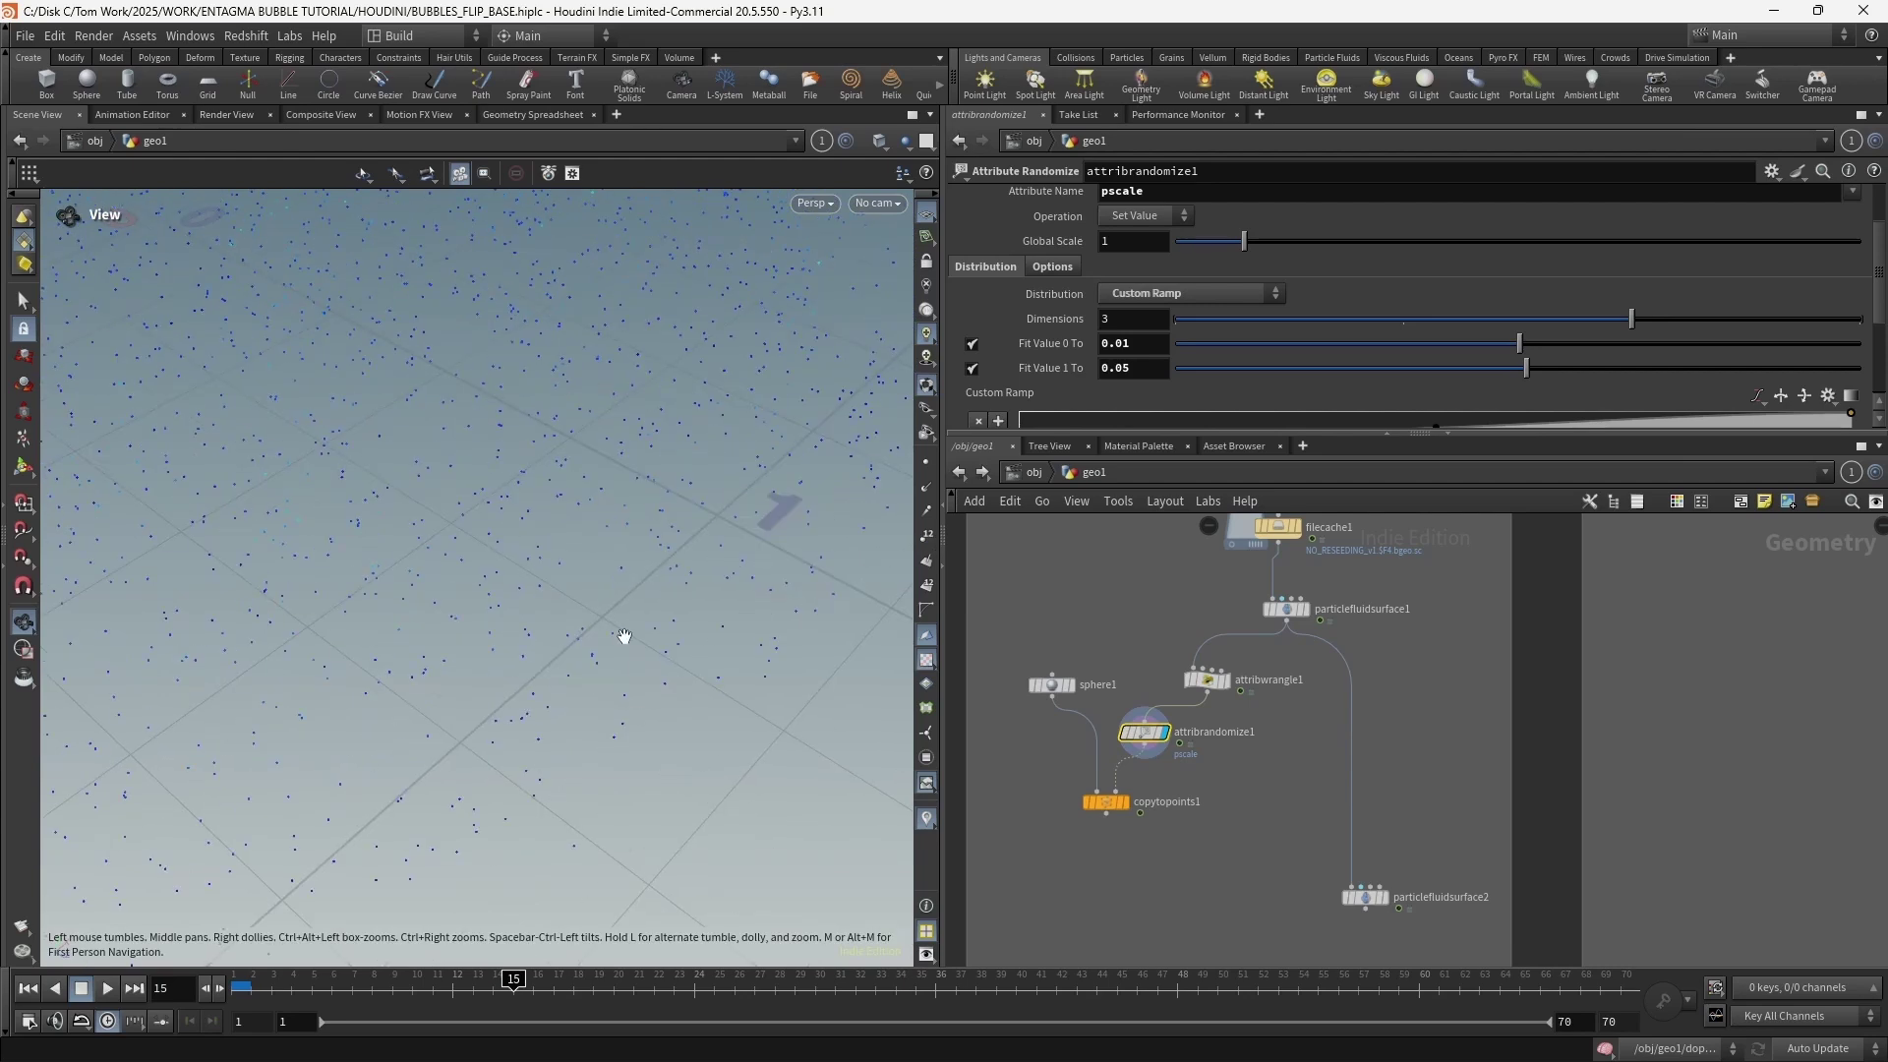
Enable the Seed Attribute of attribrandomize1 with id, and display copytopoints1
middle_click_drag(1122, 593, 1064, 657)
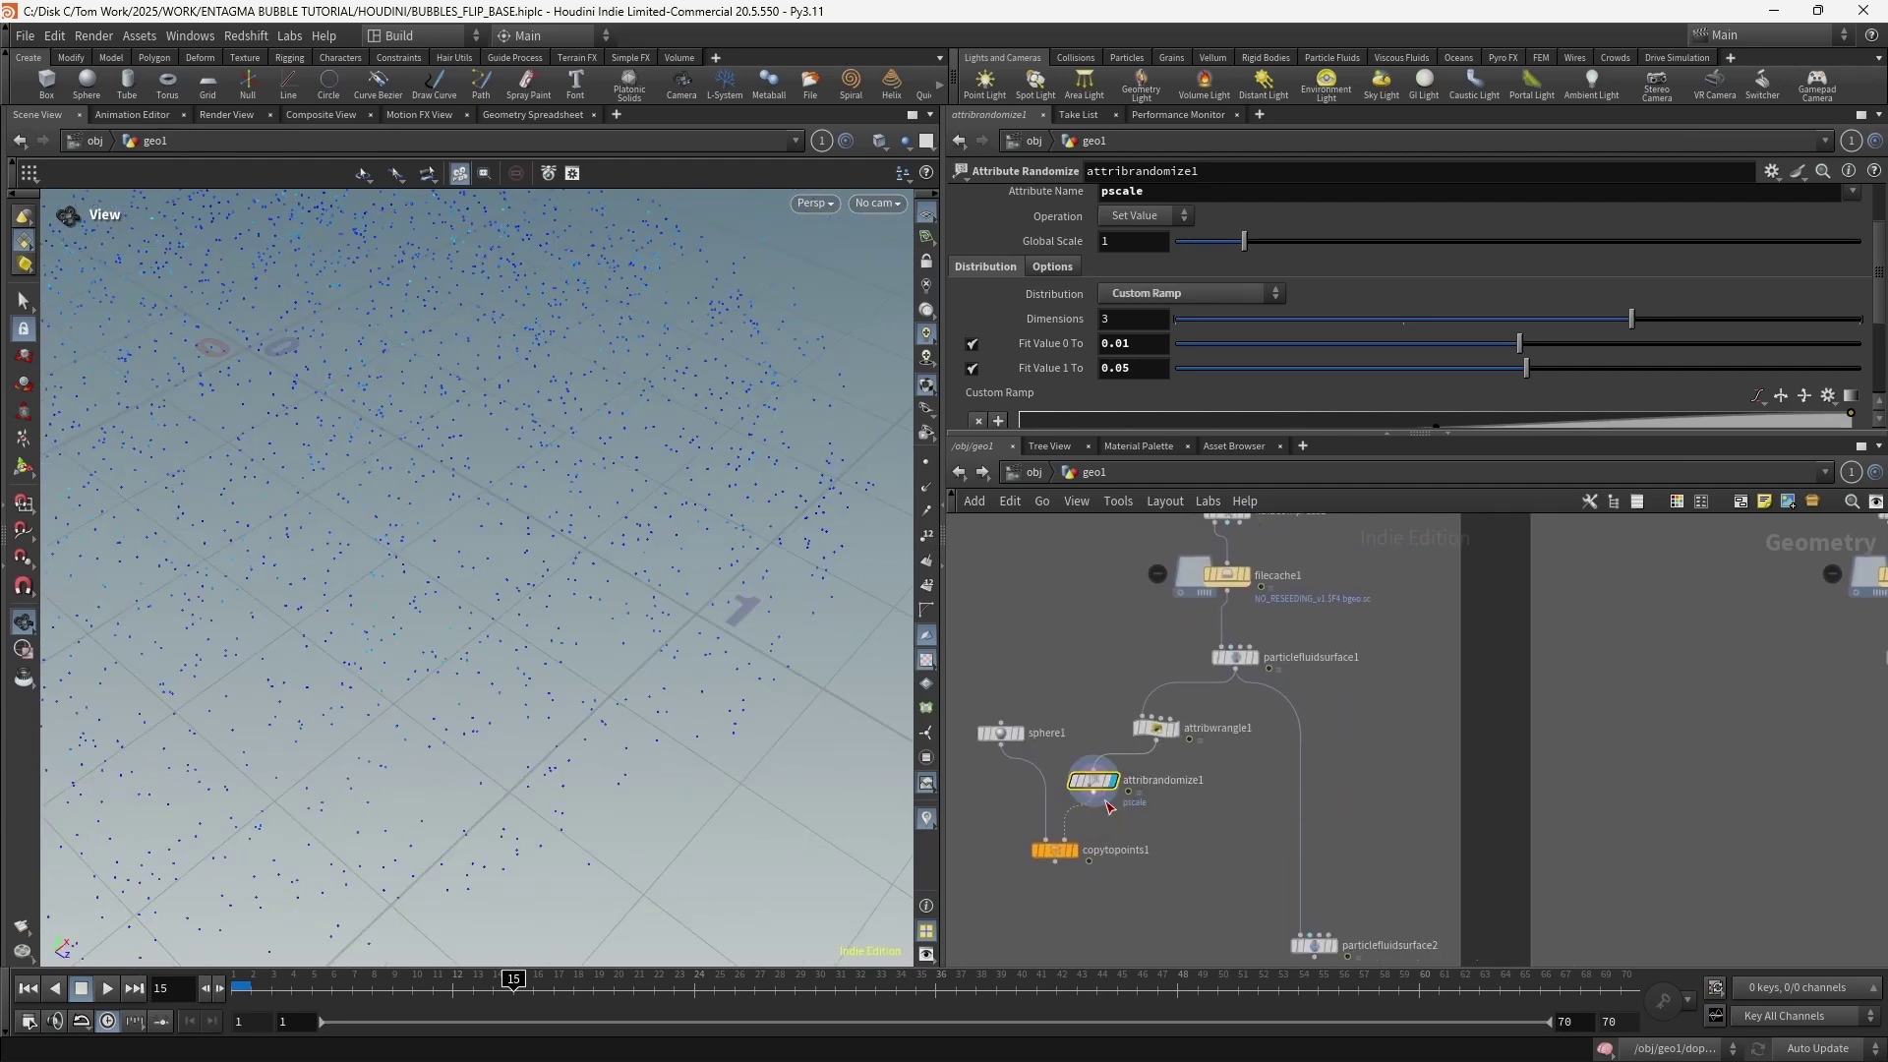
mouse_move(1102, 793)
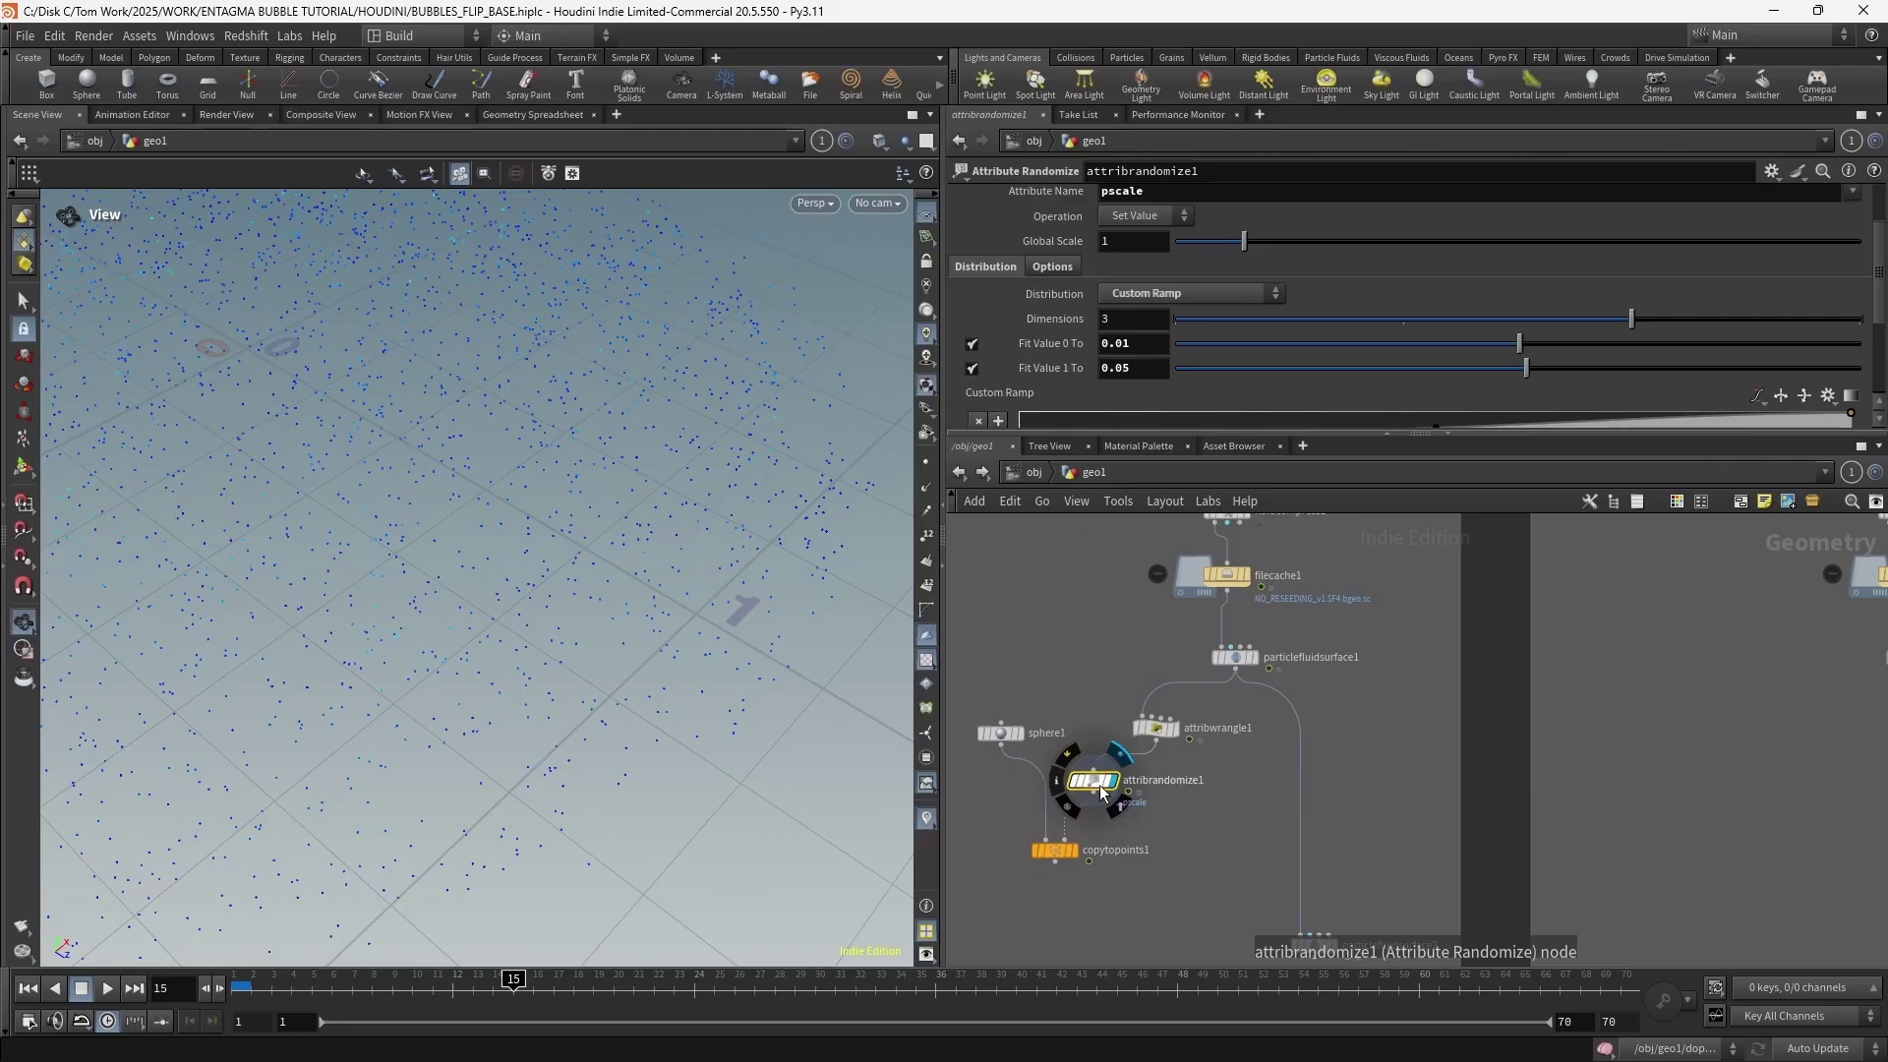
left_click(1052, 266)
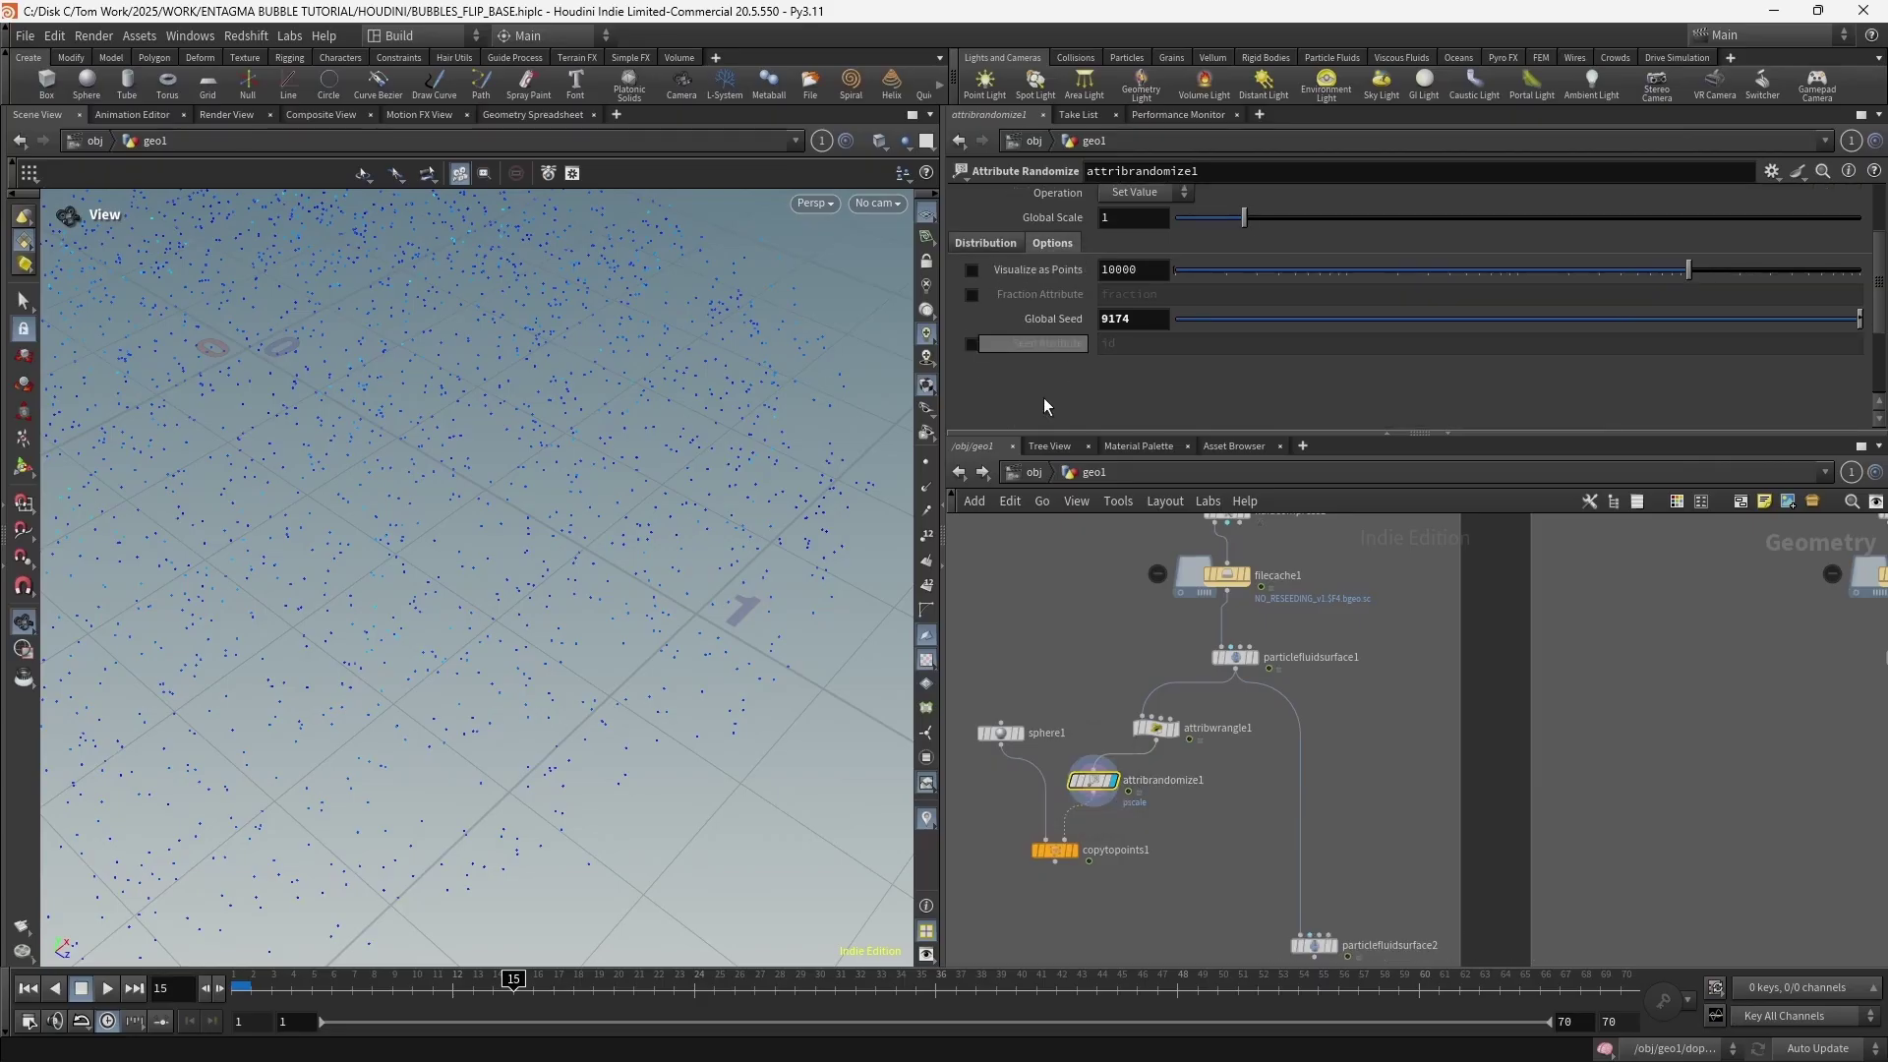
left_click(971, 343)
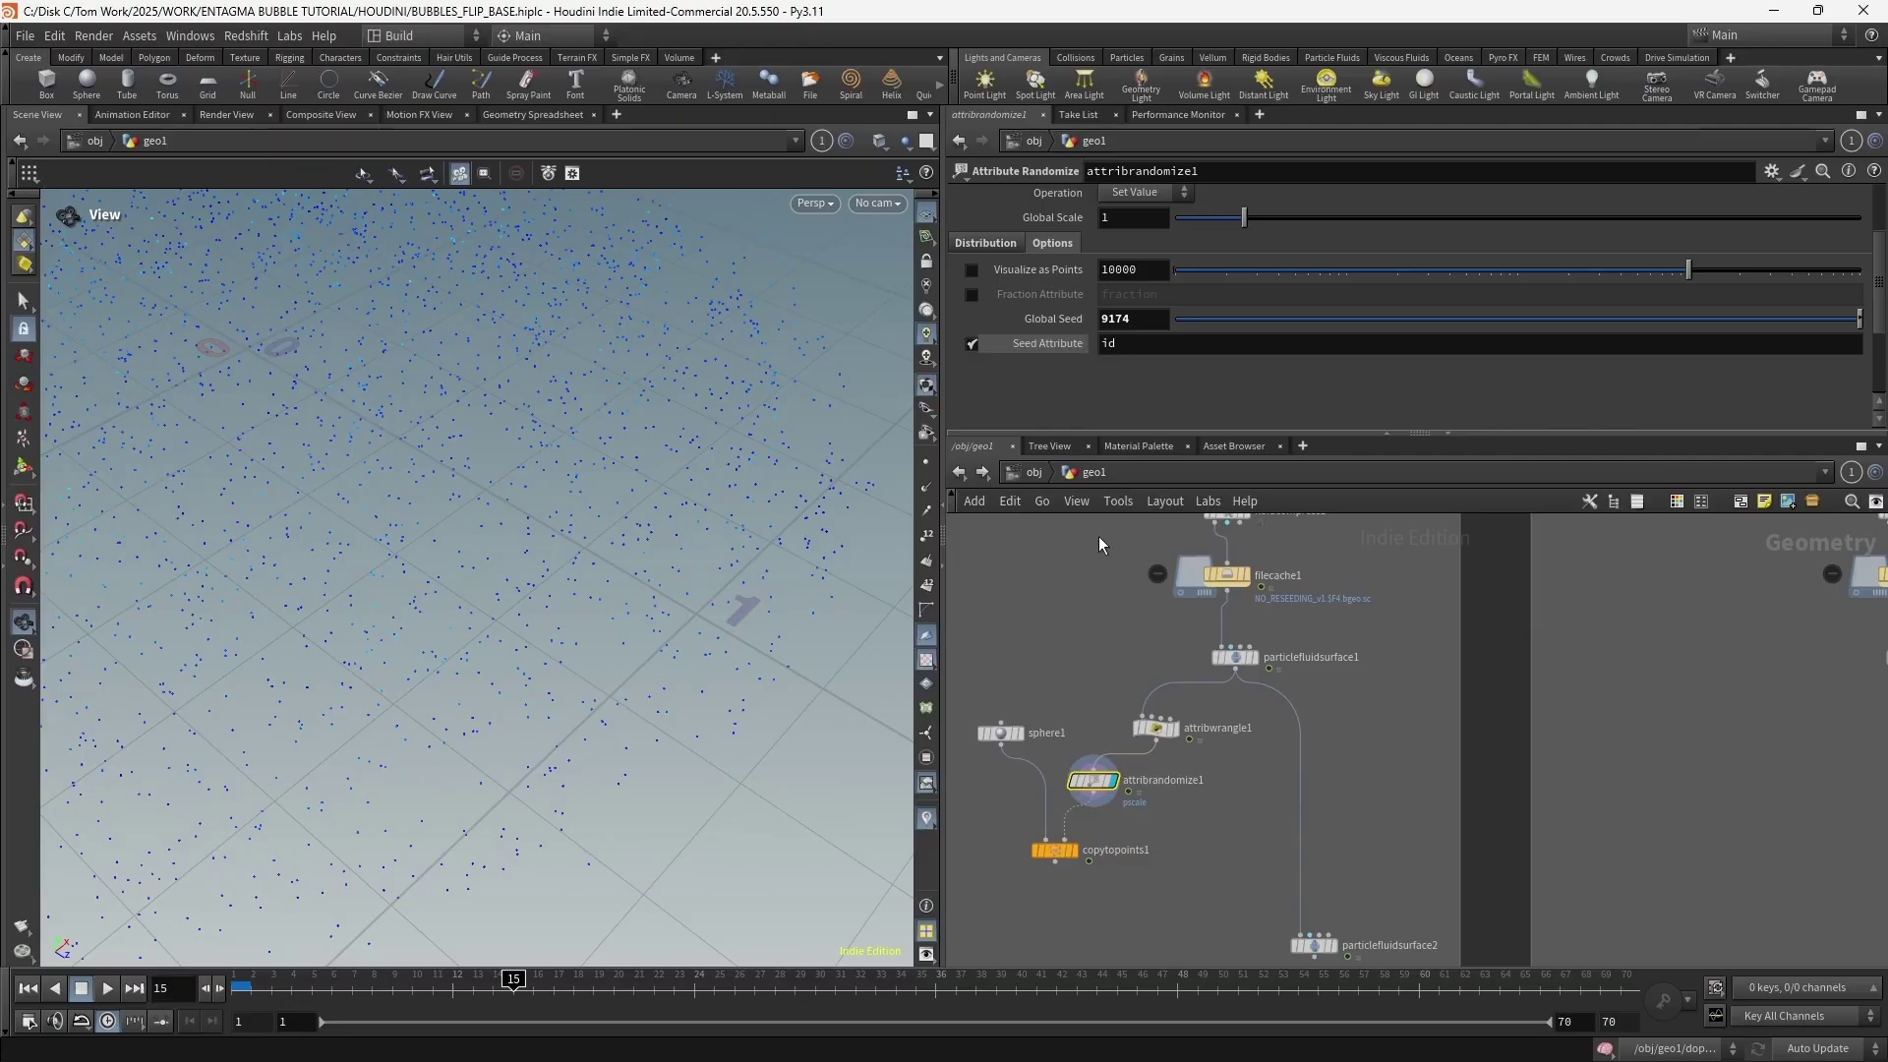
left_click(1073, 849)
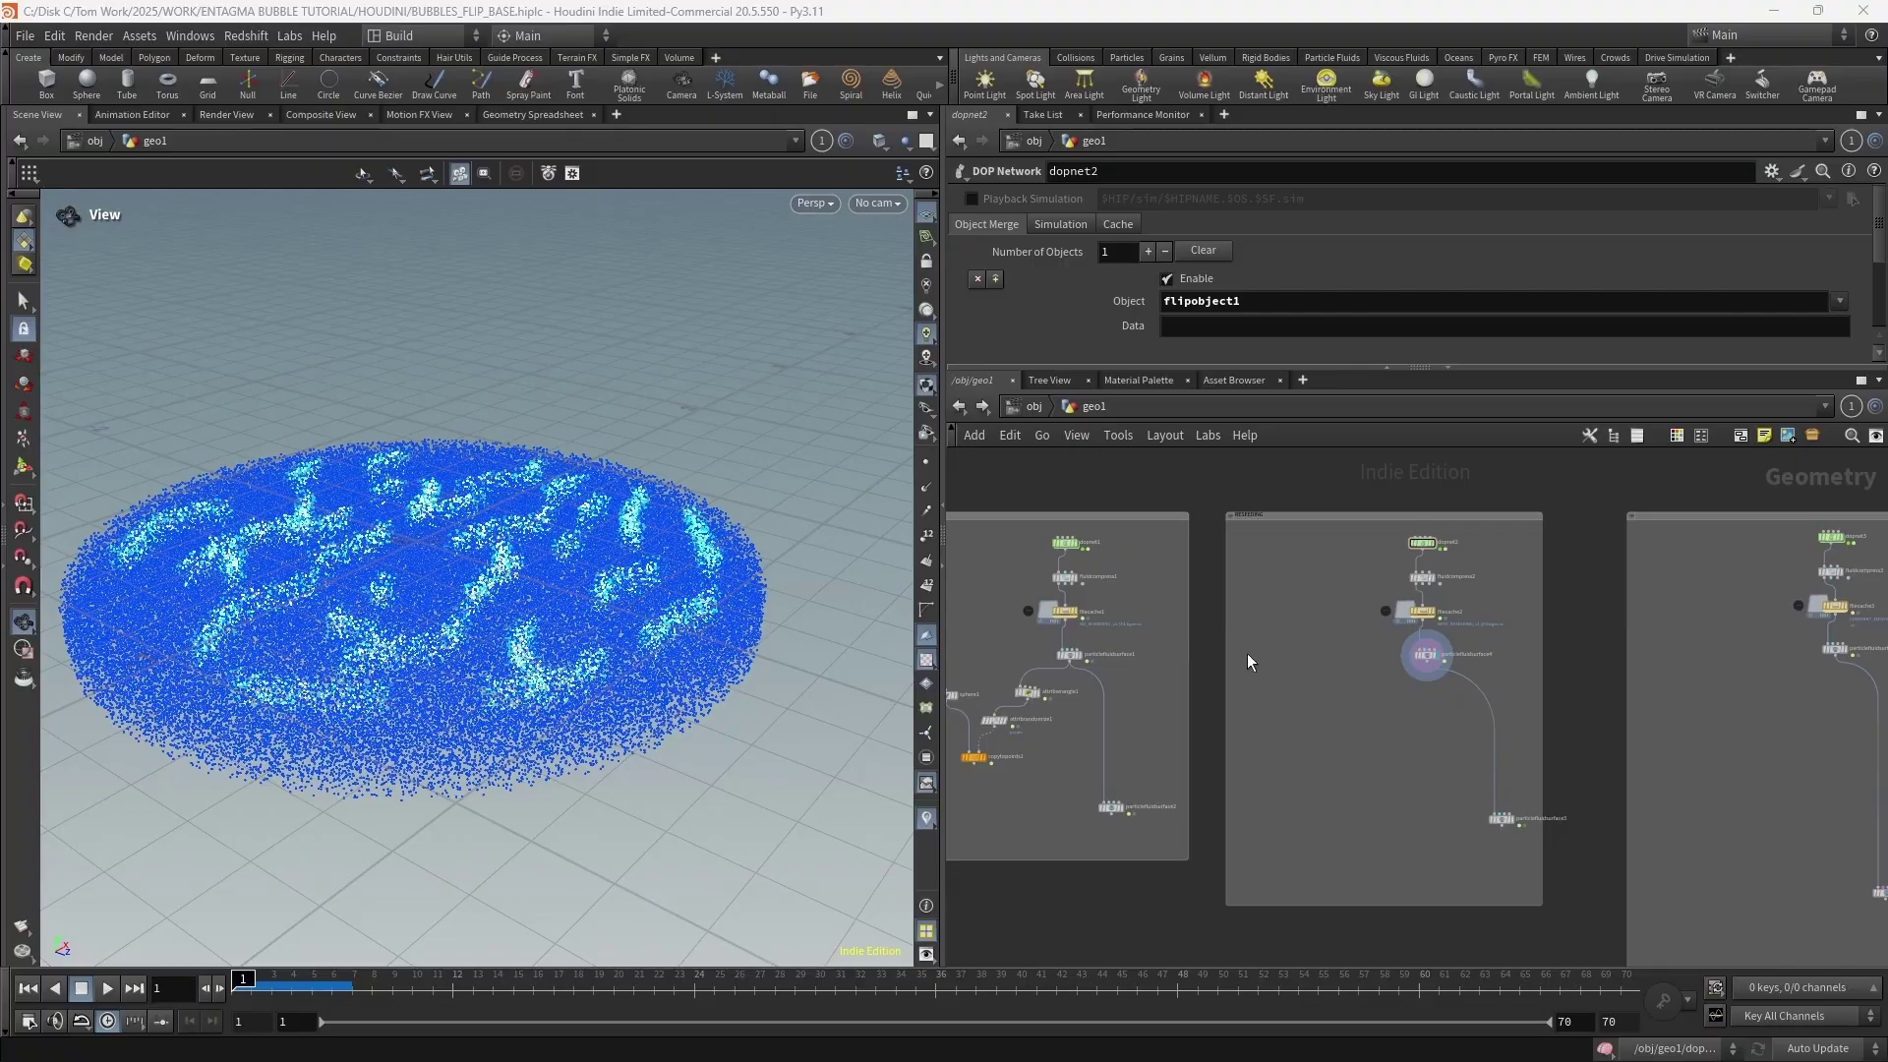
Examine the reseeding simulation's particles by scrubbing through the timeline and returning to frame 1
middle_click_drag(1341, 660, 1094, 620)
scroll(1261, 667, "up", 1)
left_click_drag(513, 545, 509, 578)
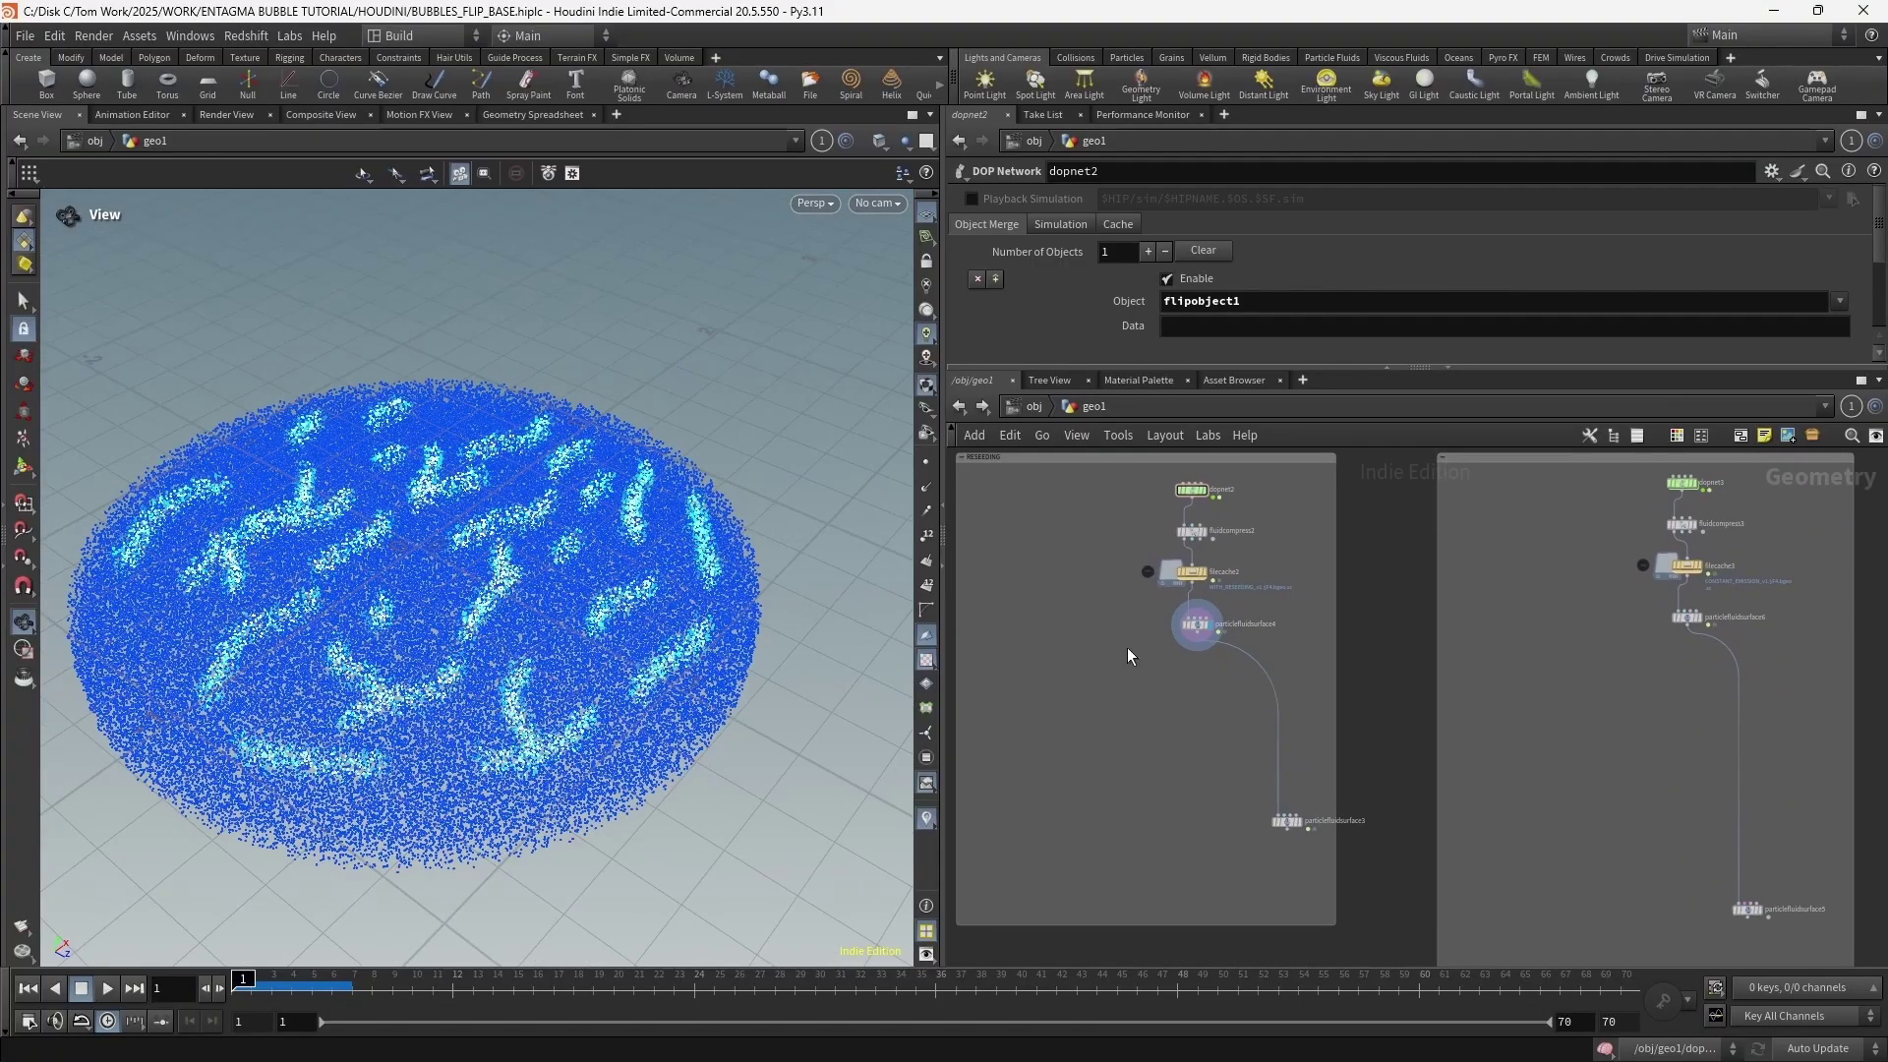
middle_click_drag(1127, 647, 1130, 685)
left_click_drag(257, 986, 831, 1011)
left_click_drag(447, 676, 433, 629)
left_click_drag(678, 1005, 236, 989)
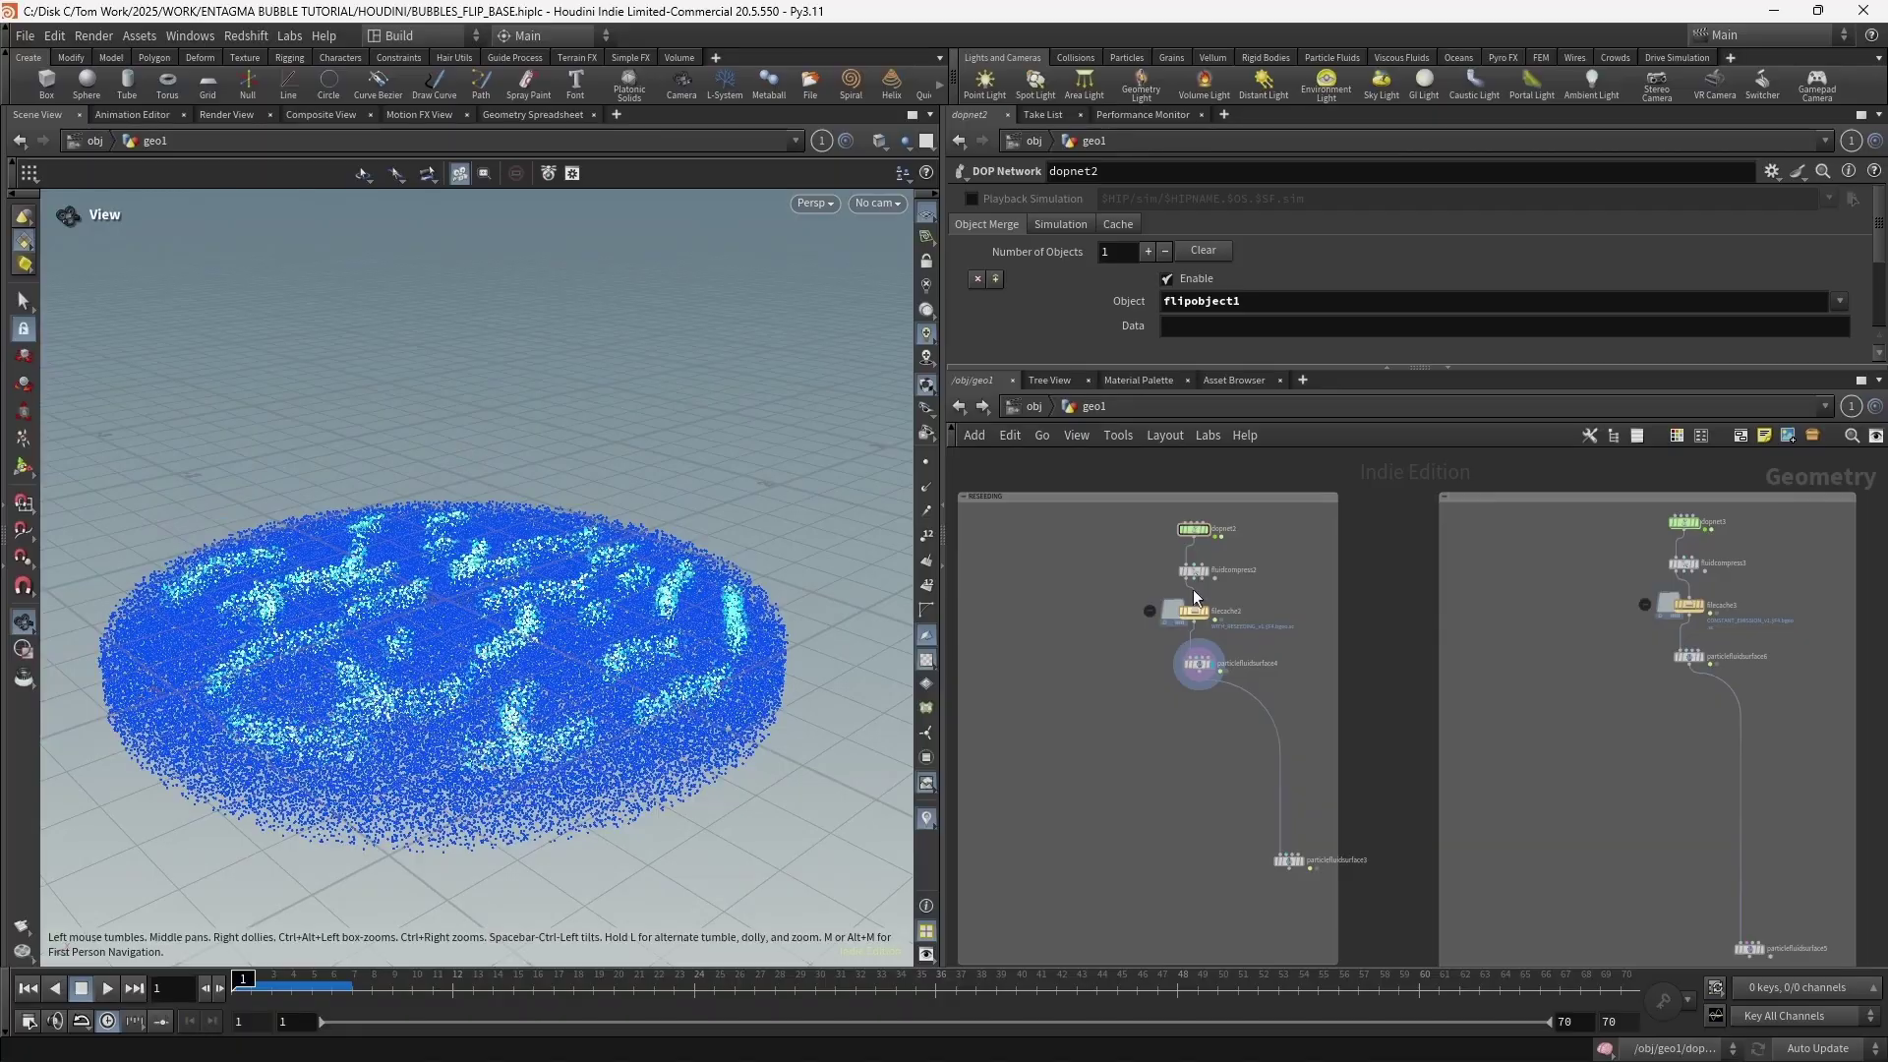
Check the Reseeding settings of flipsolver1 inside dopnet2 and return to the geo1 network
double_click(1193, 528)
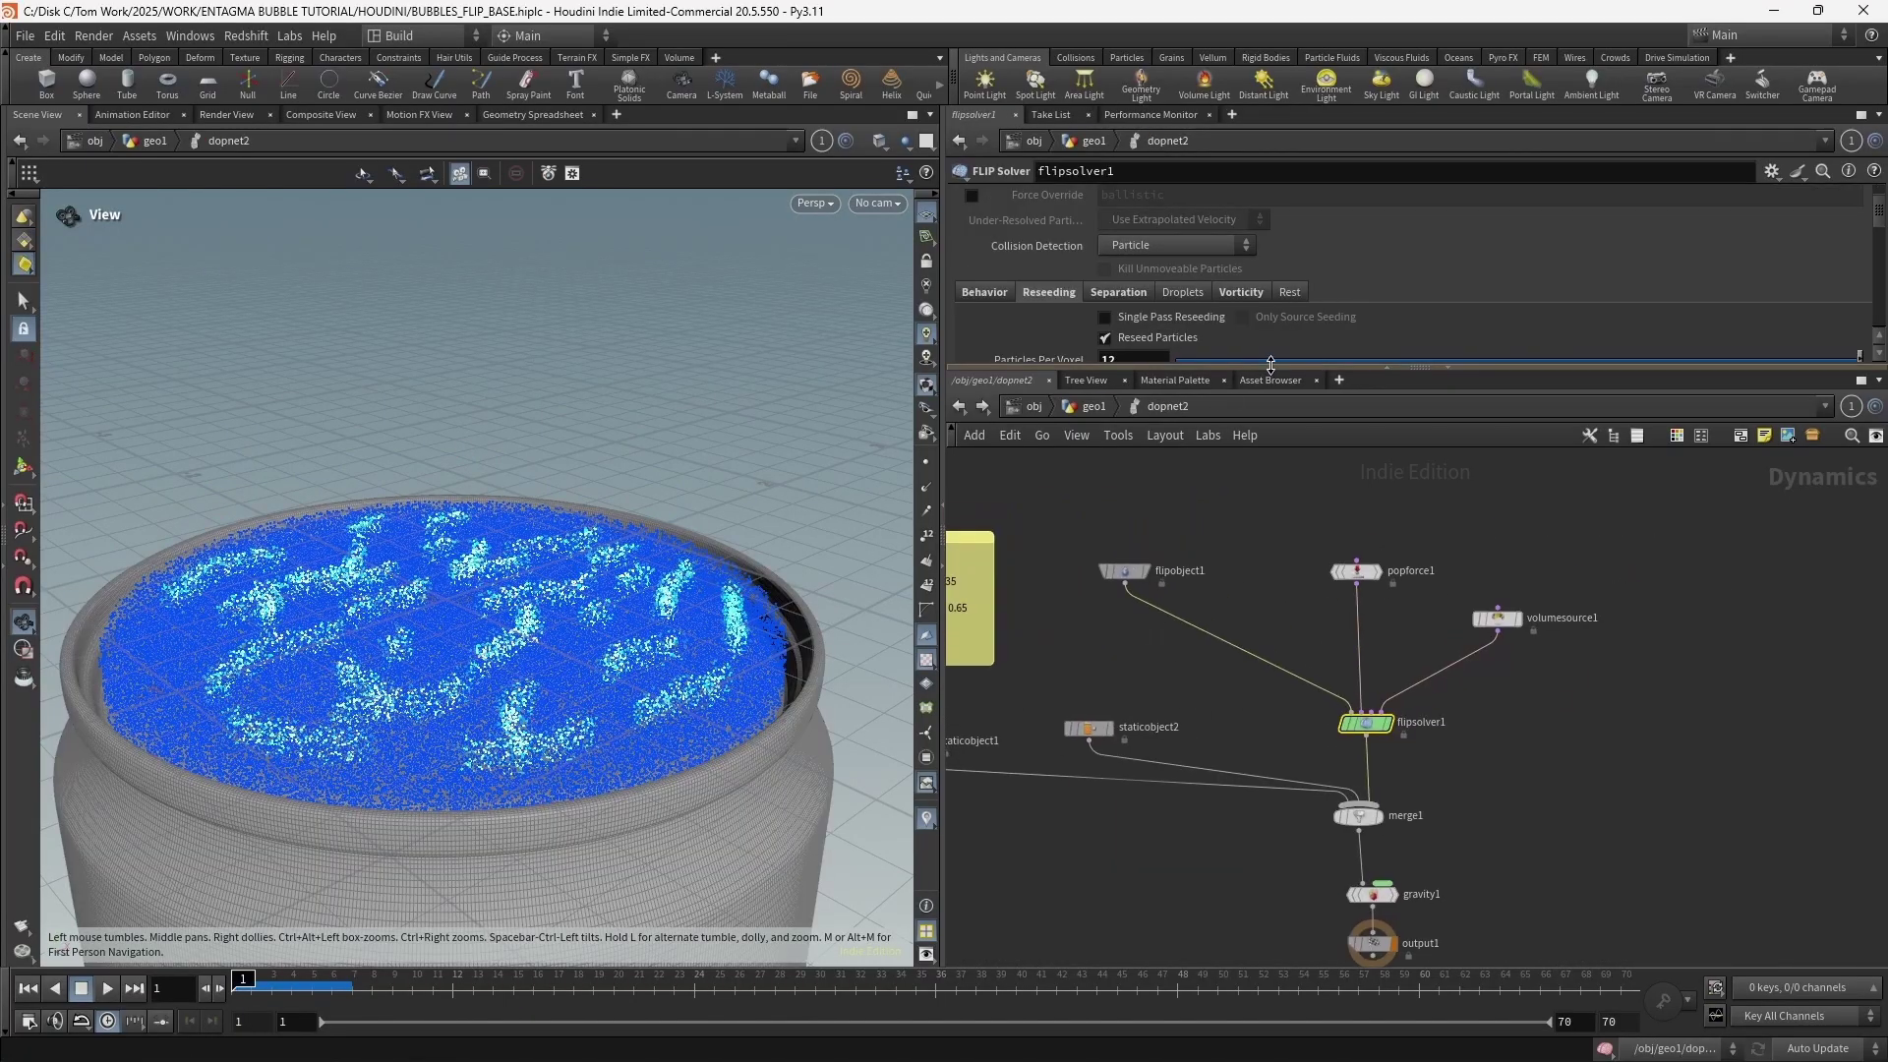
left_click_drag(1270, 365, 1270, 479)
scroll(1115, 364, "up", 1)
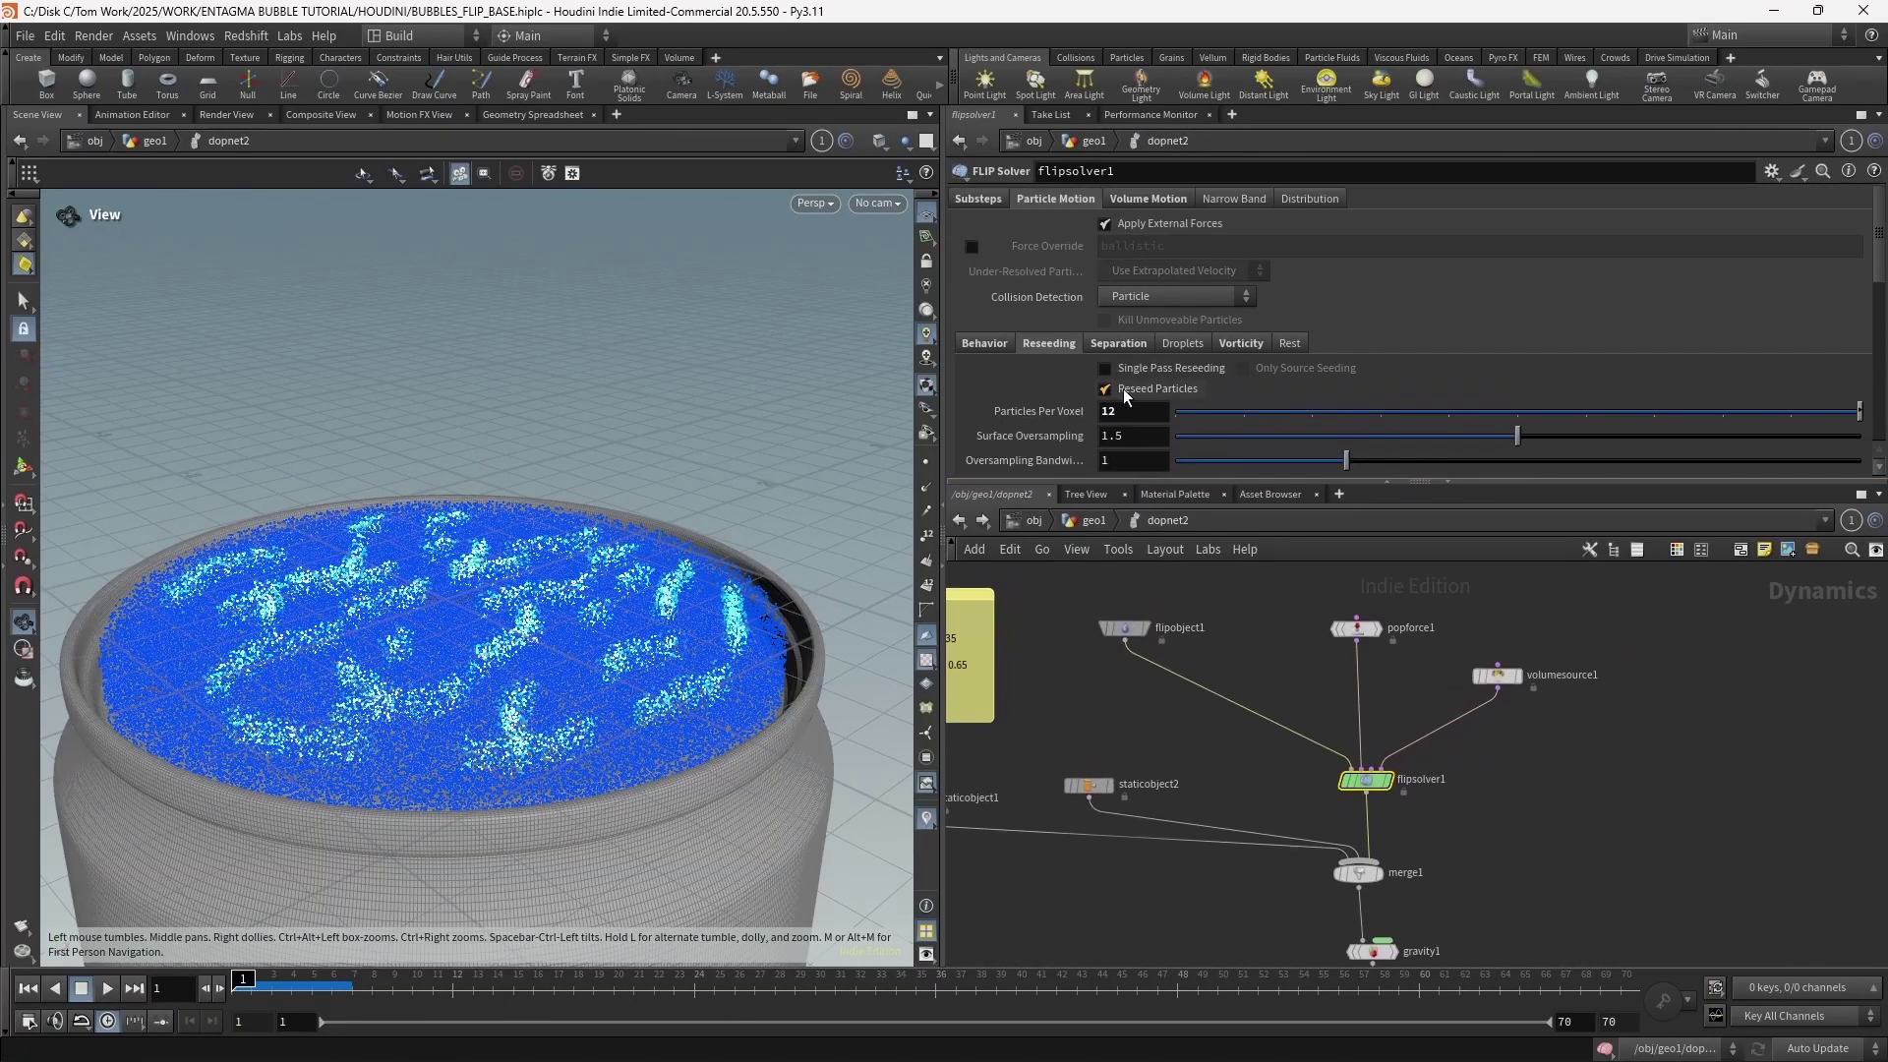
key("u")
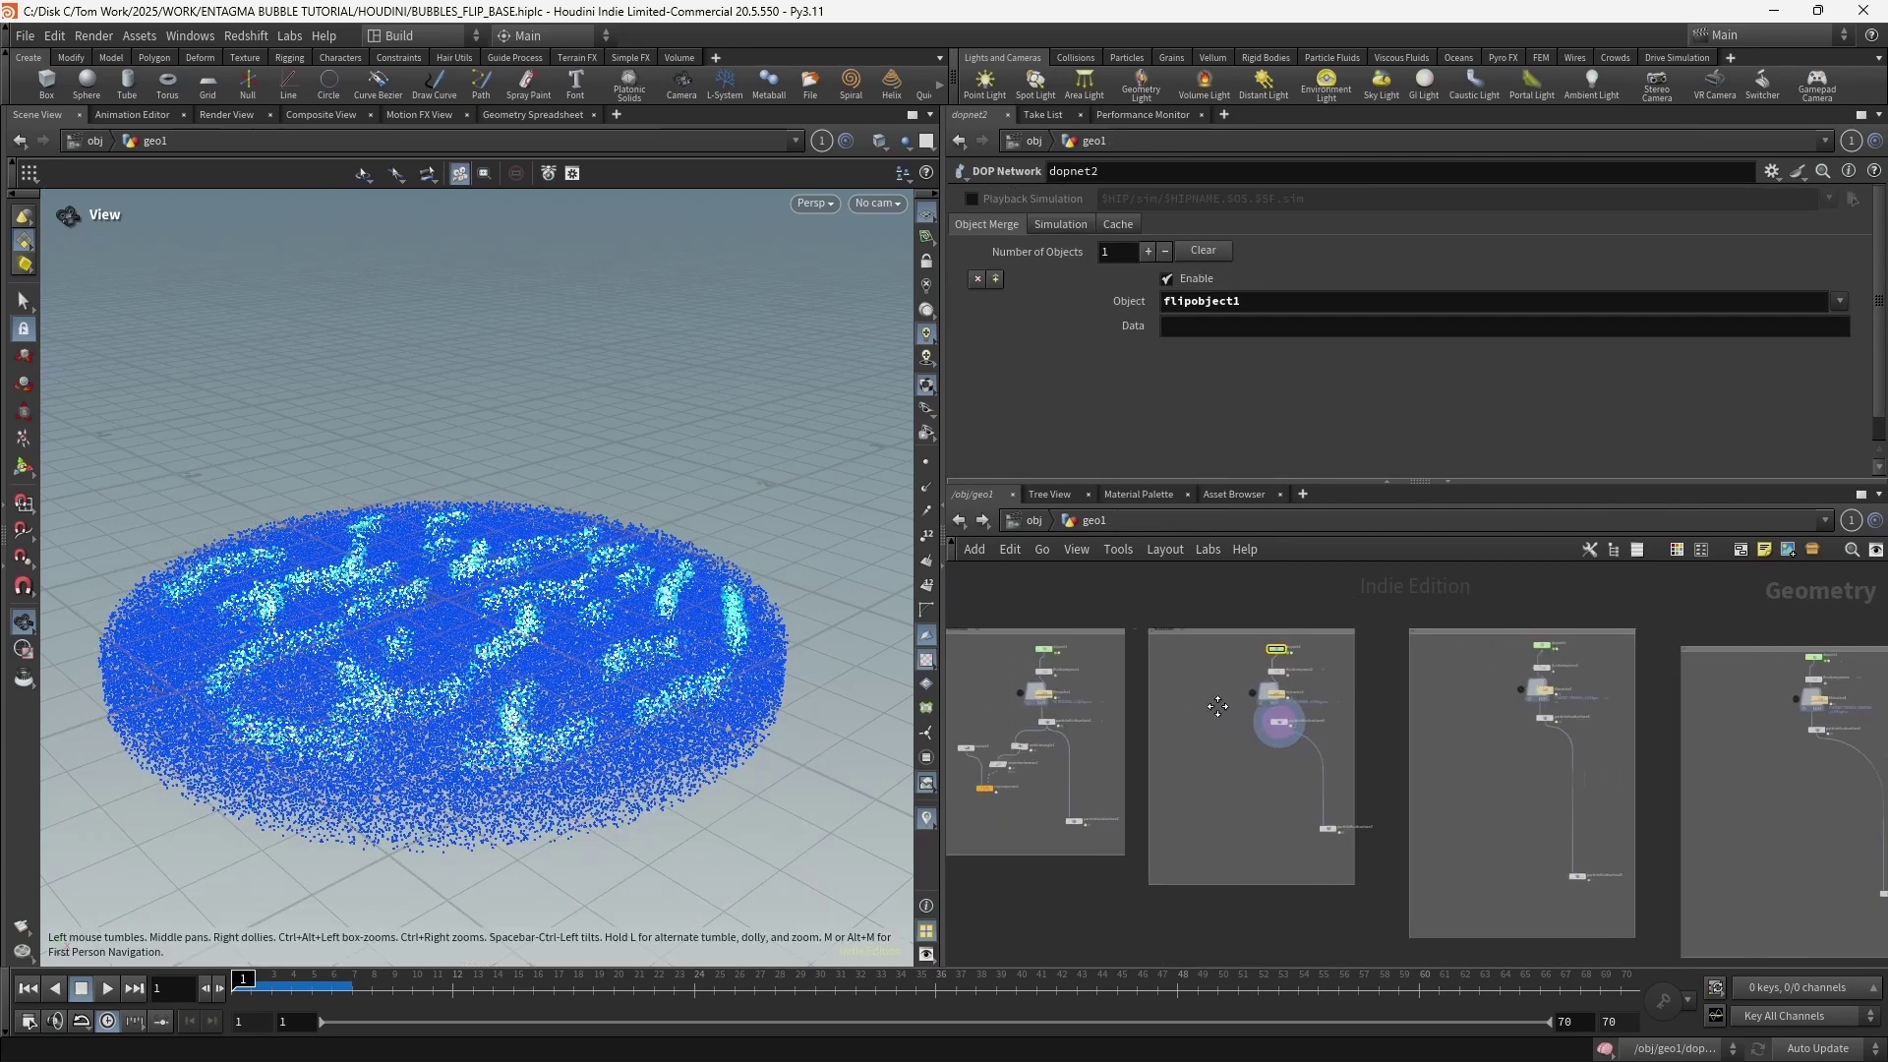
Display the particlefluidsurface2 mesh of the simulation without reseeding and scrub the timeline to frame 67
scroll(1121, 723, "up", 3)
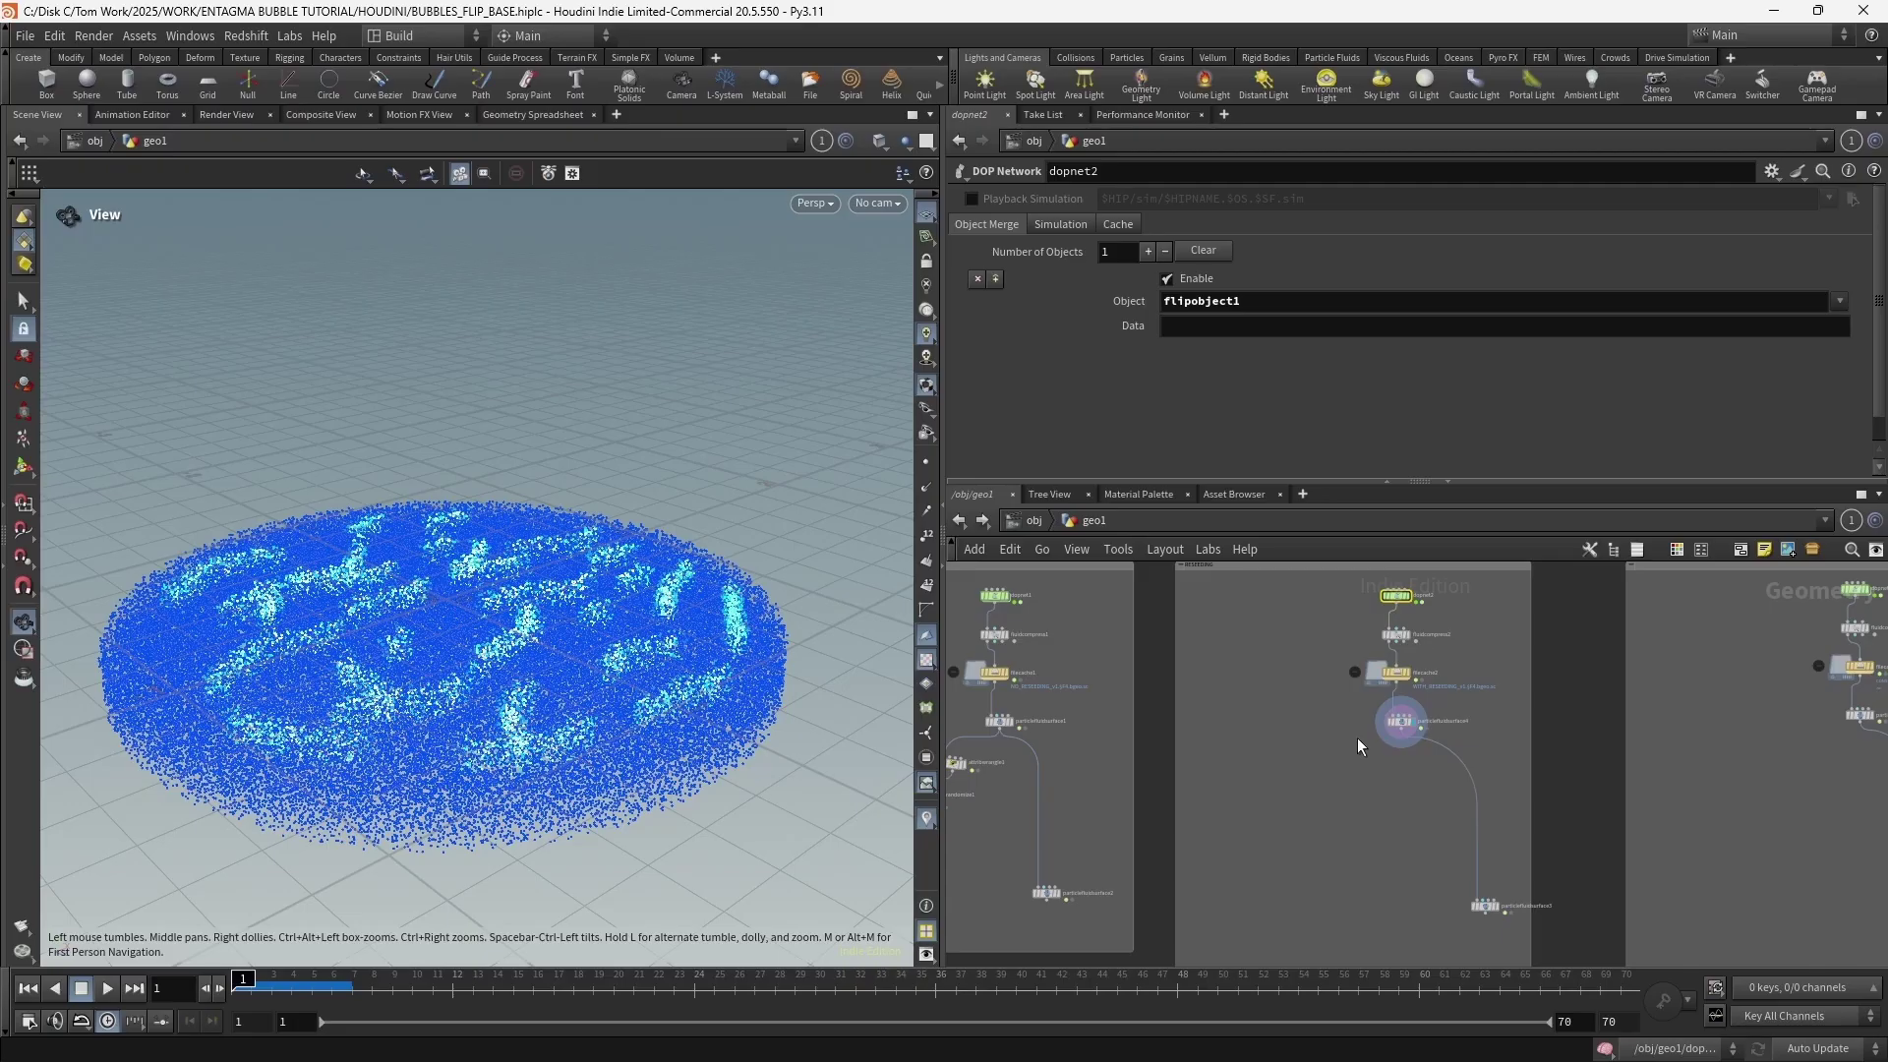
mouse_move(1336, 704)
middle_mouse_down()
mouse_move(1242, 695)
mouse_move(1182, 724)
middle_mouse_up()
left_click_drag(1415, 481, 1416, 477)
middle_click_drag(1154, 689, 1307, 640)
middle_click_drag(1155, 692, 1194, 676)
left_click_drag(1308, 476, 1308, 416)
scroll(1160, 787, "up", 3)
left_click(1153, 801)
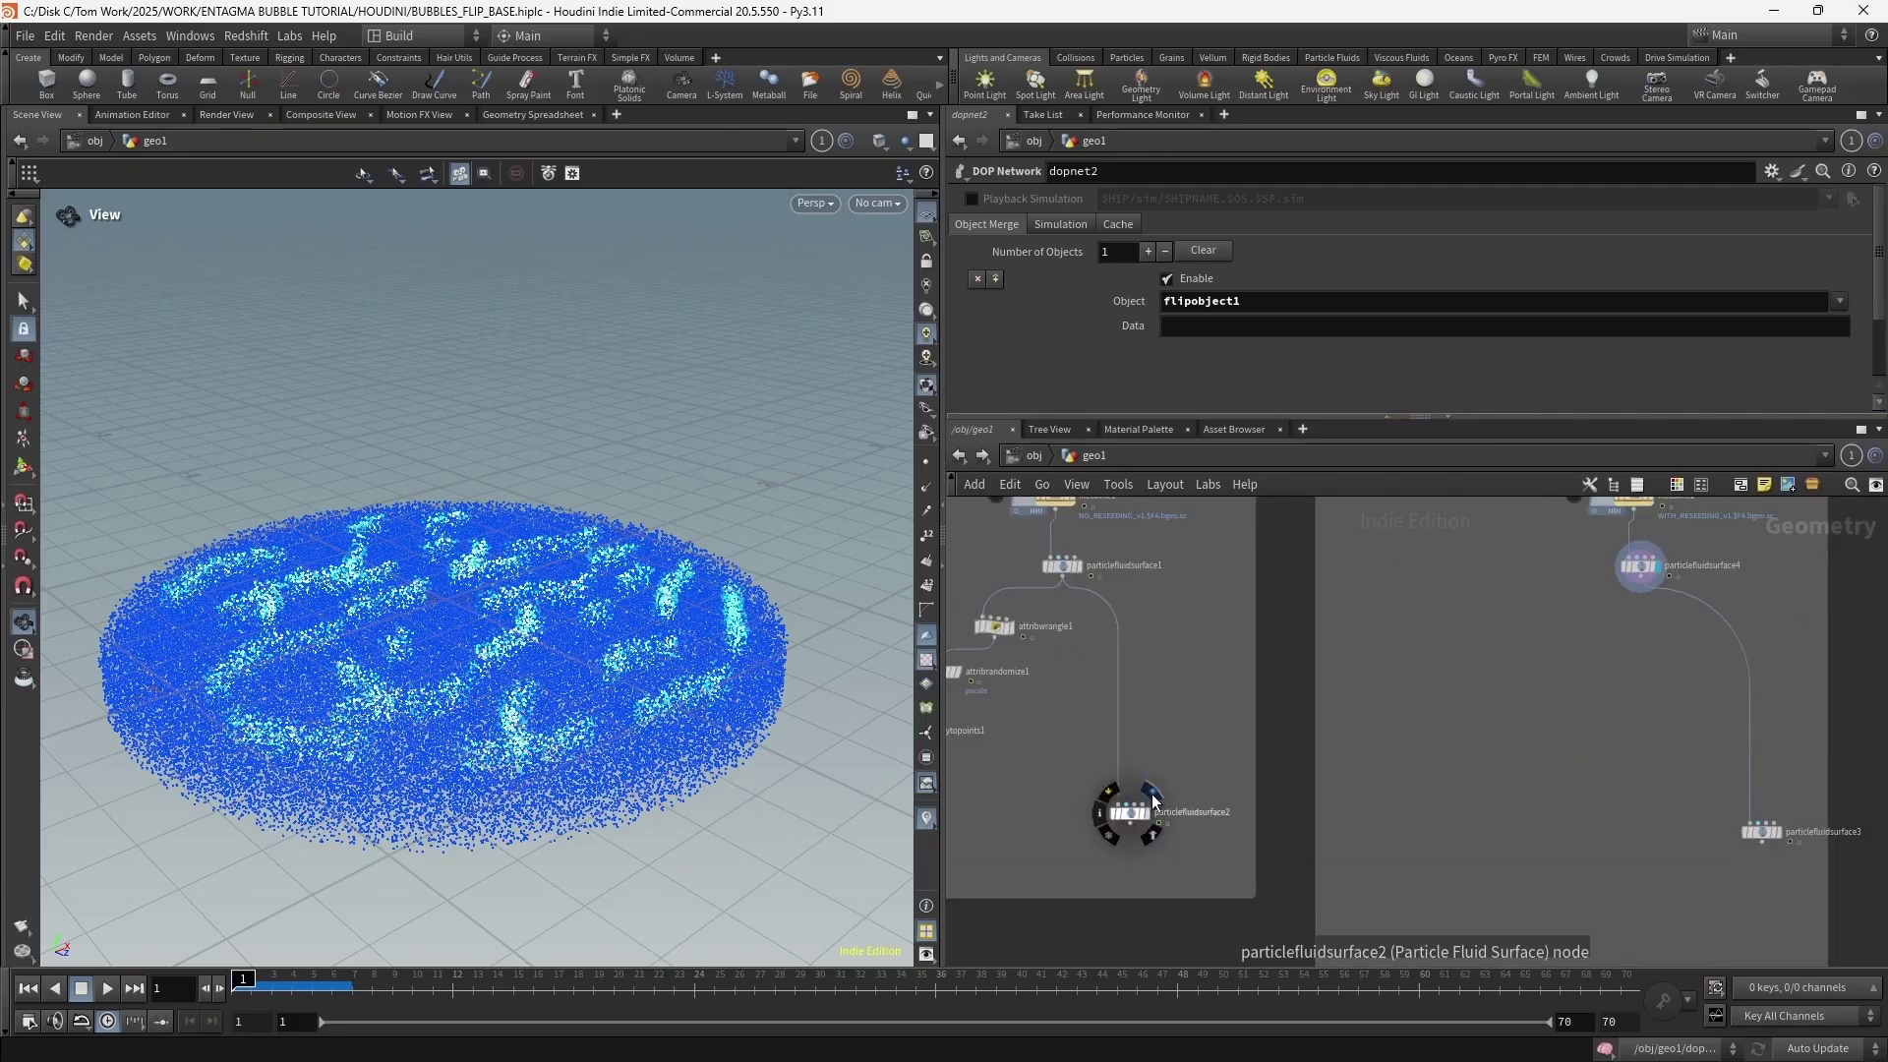
left_click_drag(268, 987, 533, 981)
left_click_drag(521, 648, 488, 615)
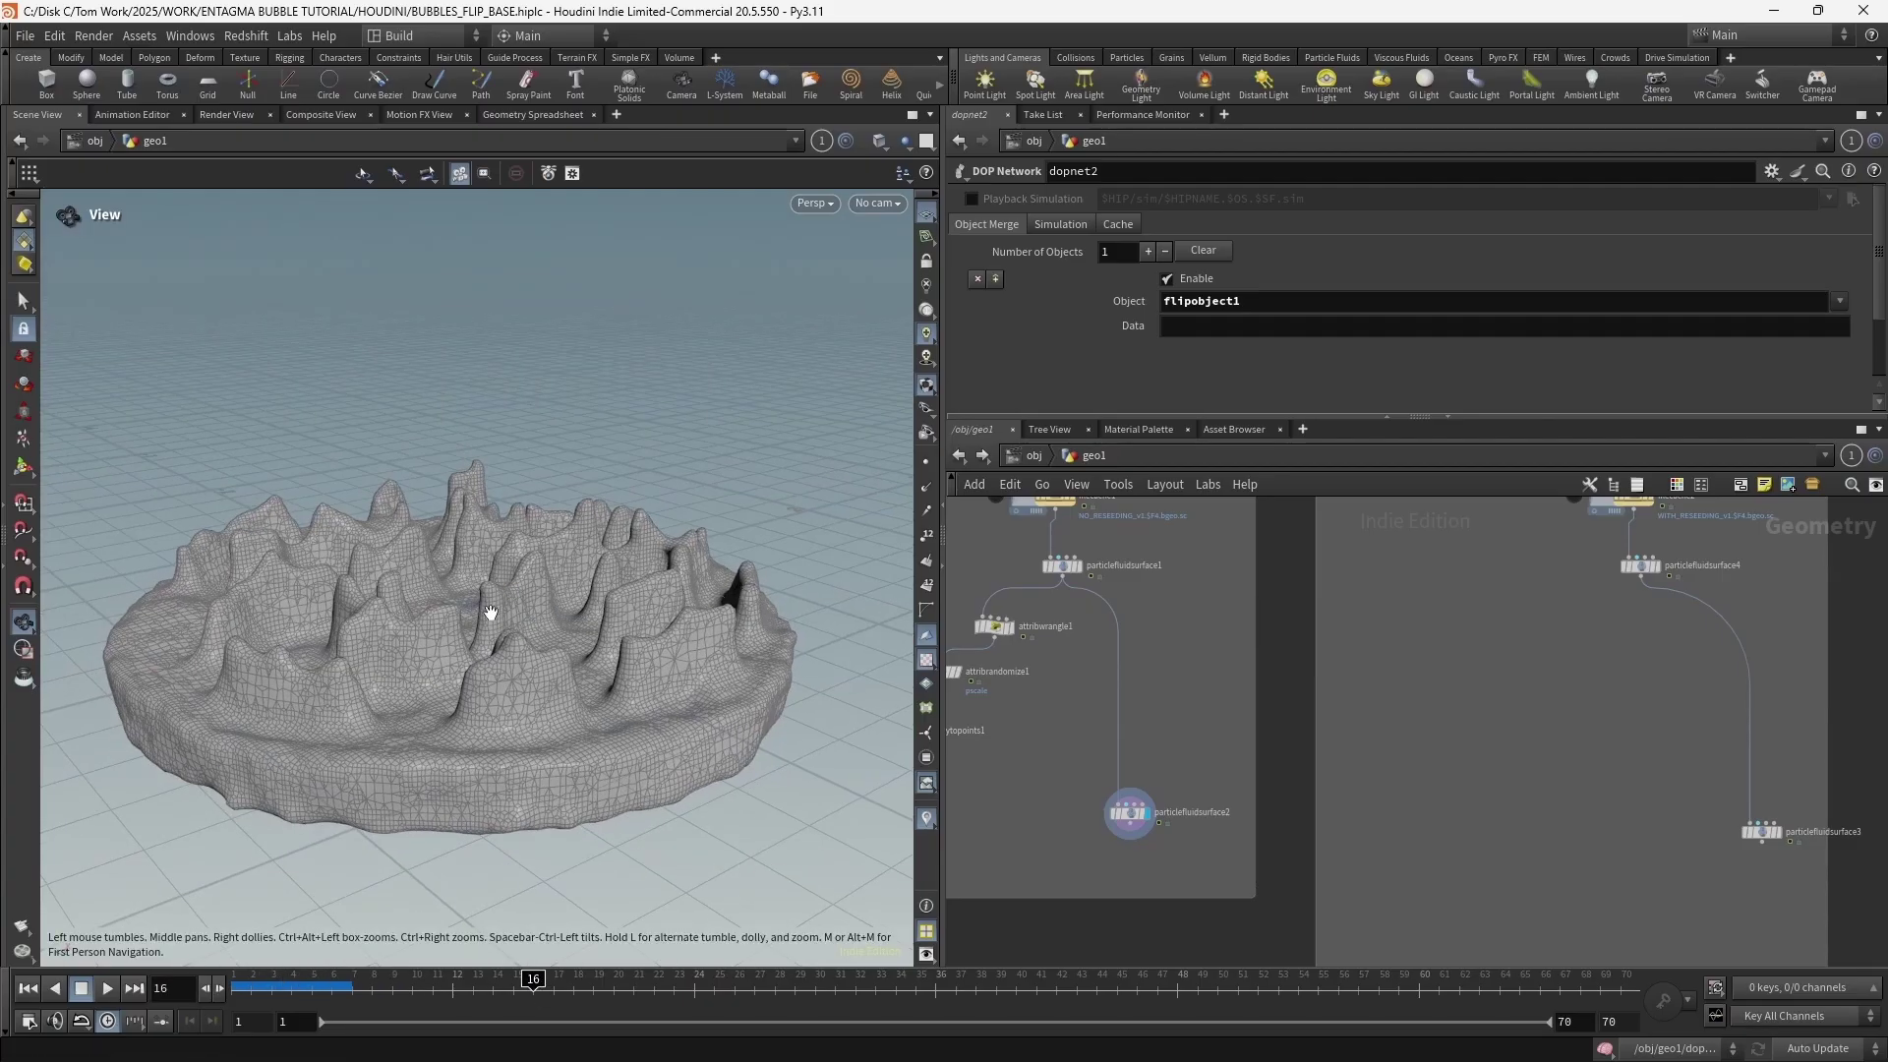
right_click_drag(490, 790, 611, 860)
left_click_drag(652, 990, 1559, 989)
Inspect the holes and thin walls of the particlefluidsurface2 mesh up close
left_click_drag(848, 509, 696, 493)
left_click_drag(519, 414, 695, 400)
middle_click_drag(695, 401, 479, 420)
scroll(479, 421, "up", 6)
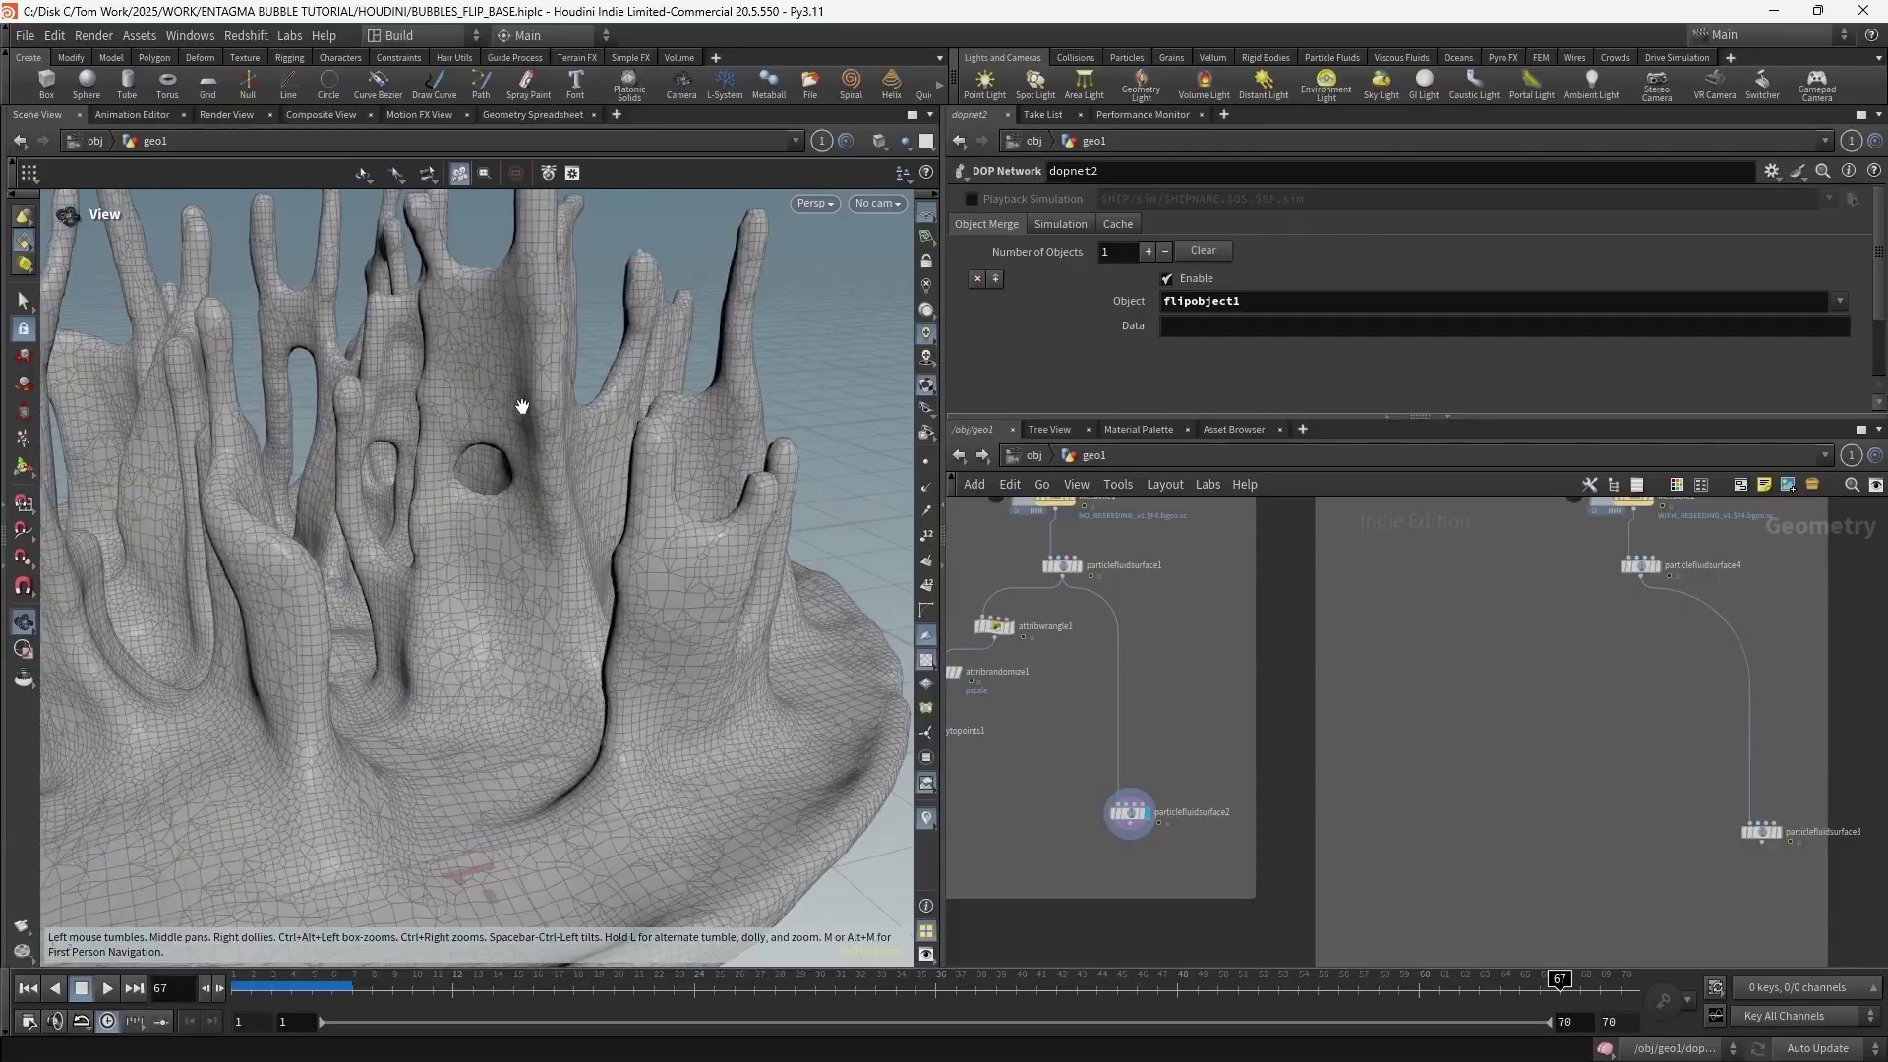
left_click_drag(478, 407, 698, 546)
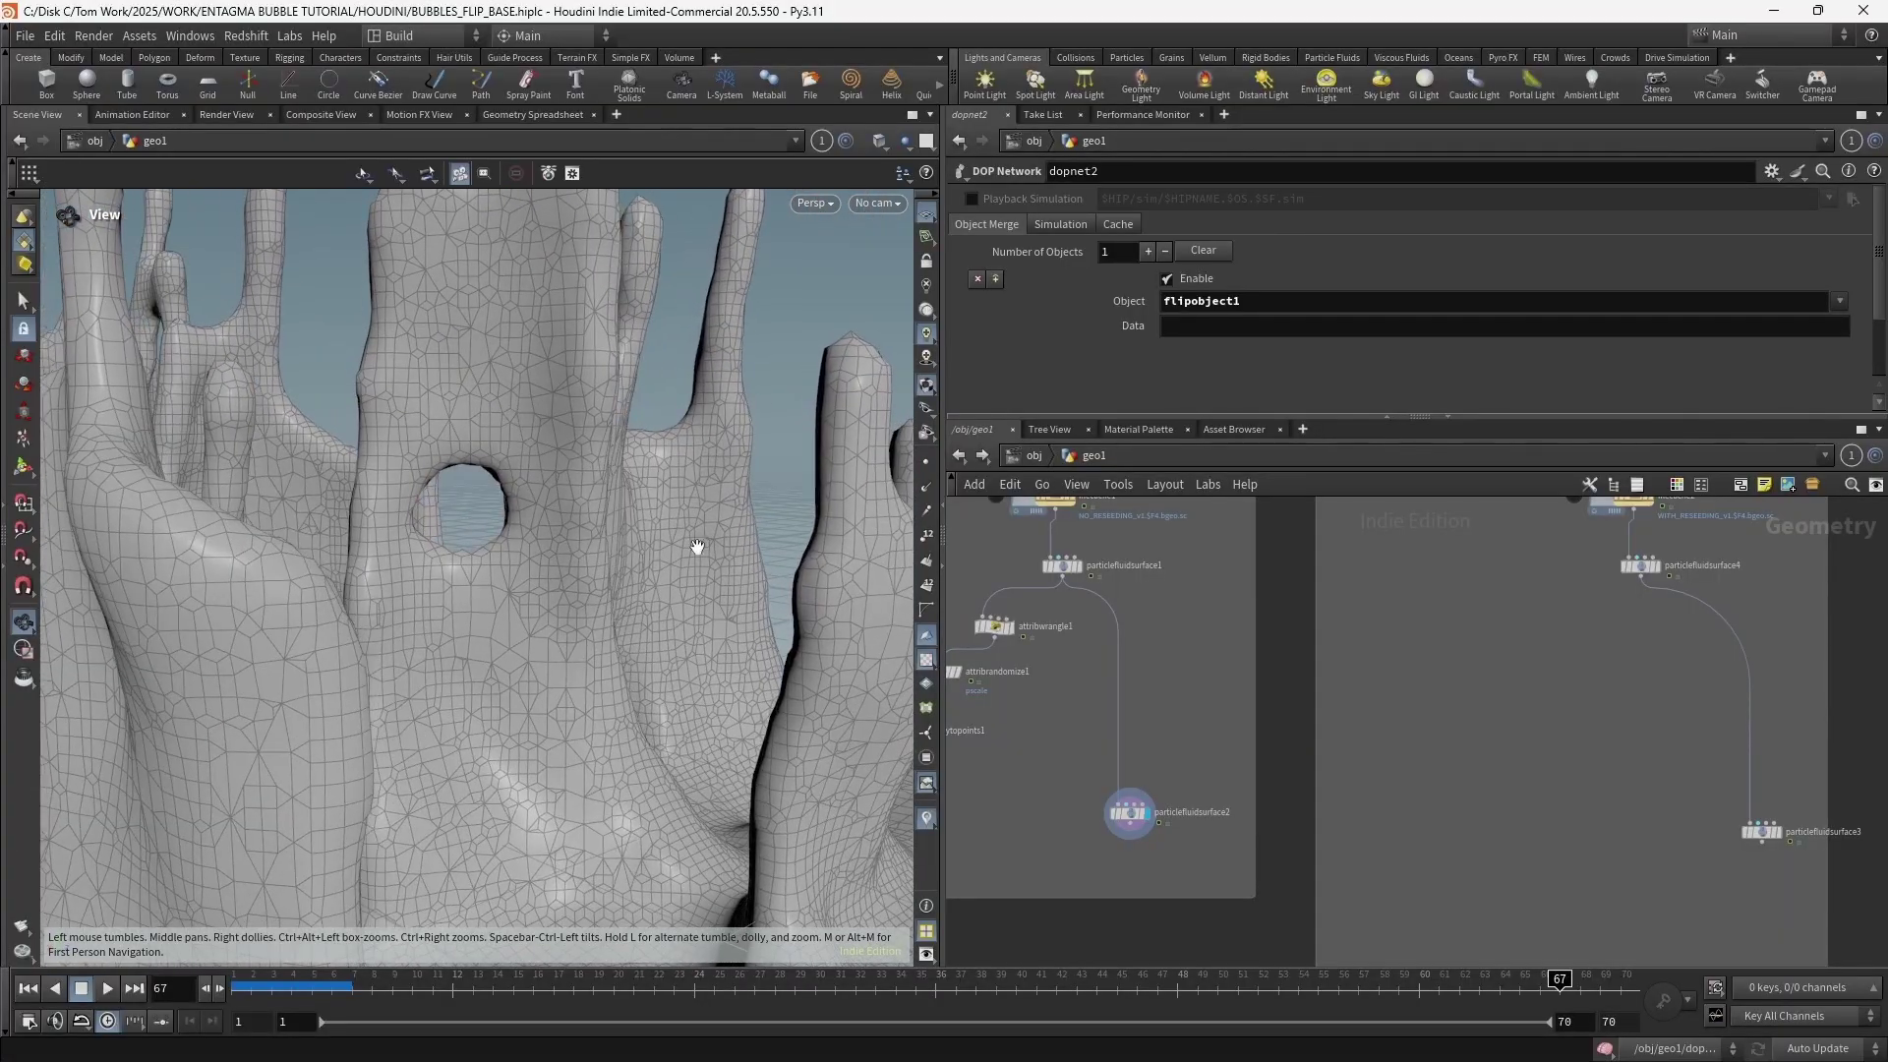
left_click_drag(434, 455, 576, 383)
Display the particlefluidsurface3 mesh of the reseeding simulation and view its overall shape for comparison
middle_click_drag(1263, 752, 1163, 721)
scroll(1312, 738, "up", 4)
left_click(1312, 760)
left_click_drag(476, 489, 518, 516)
scroll(517, 515, "down", 8)
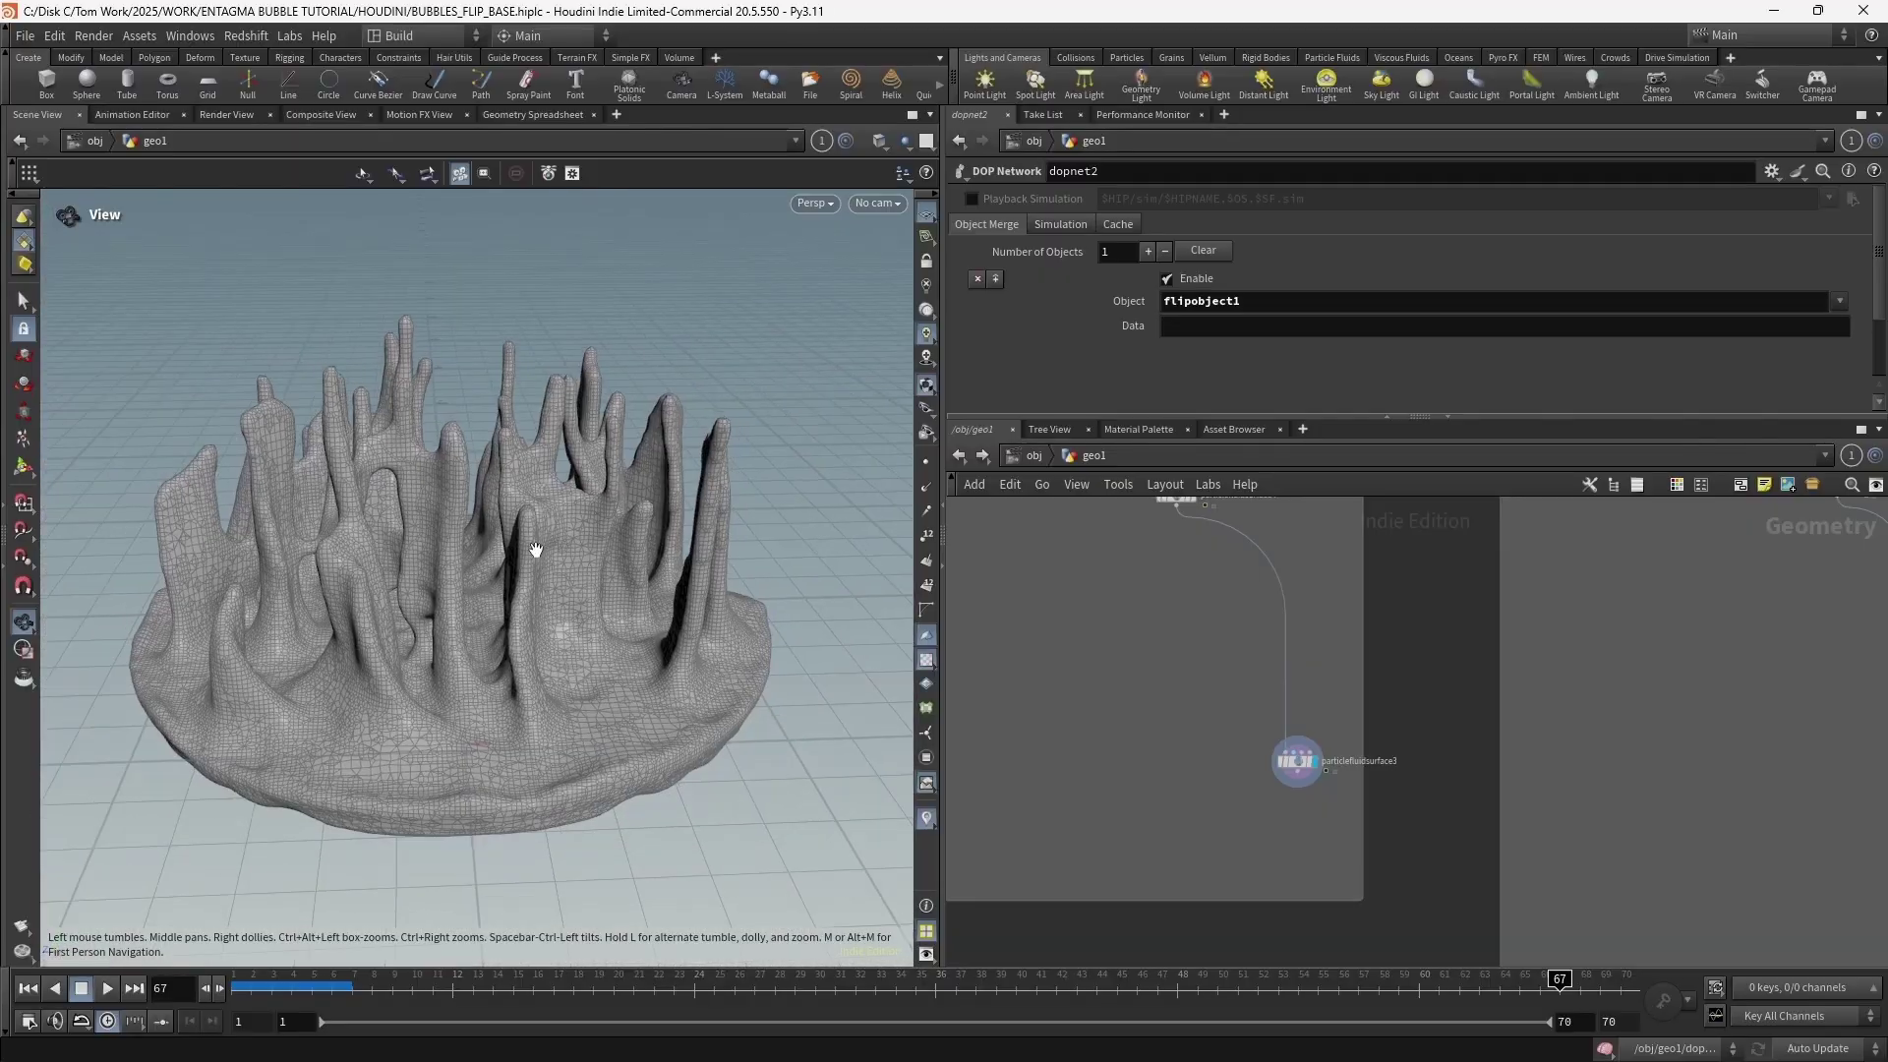
Display the reseeding simulation's particles from particlefluidsurface4
middle_click_drag(1094, 599, 1103, 687)
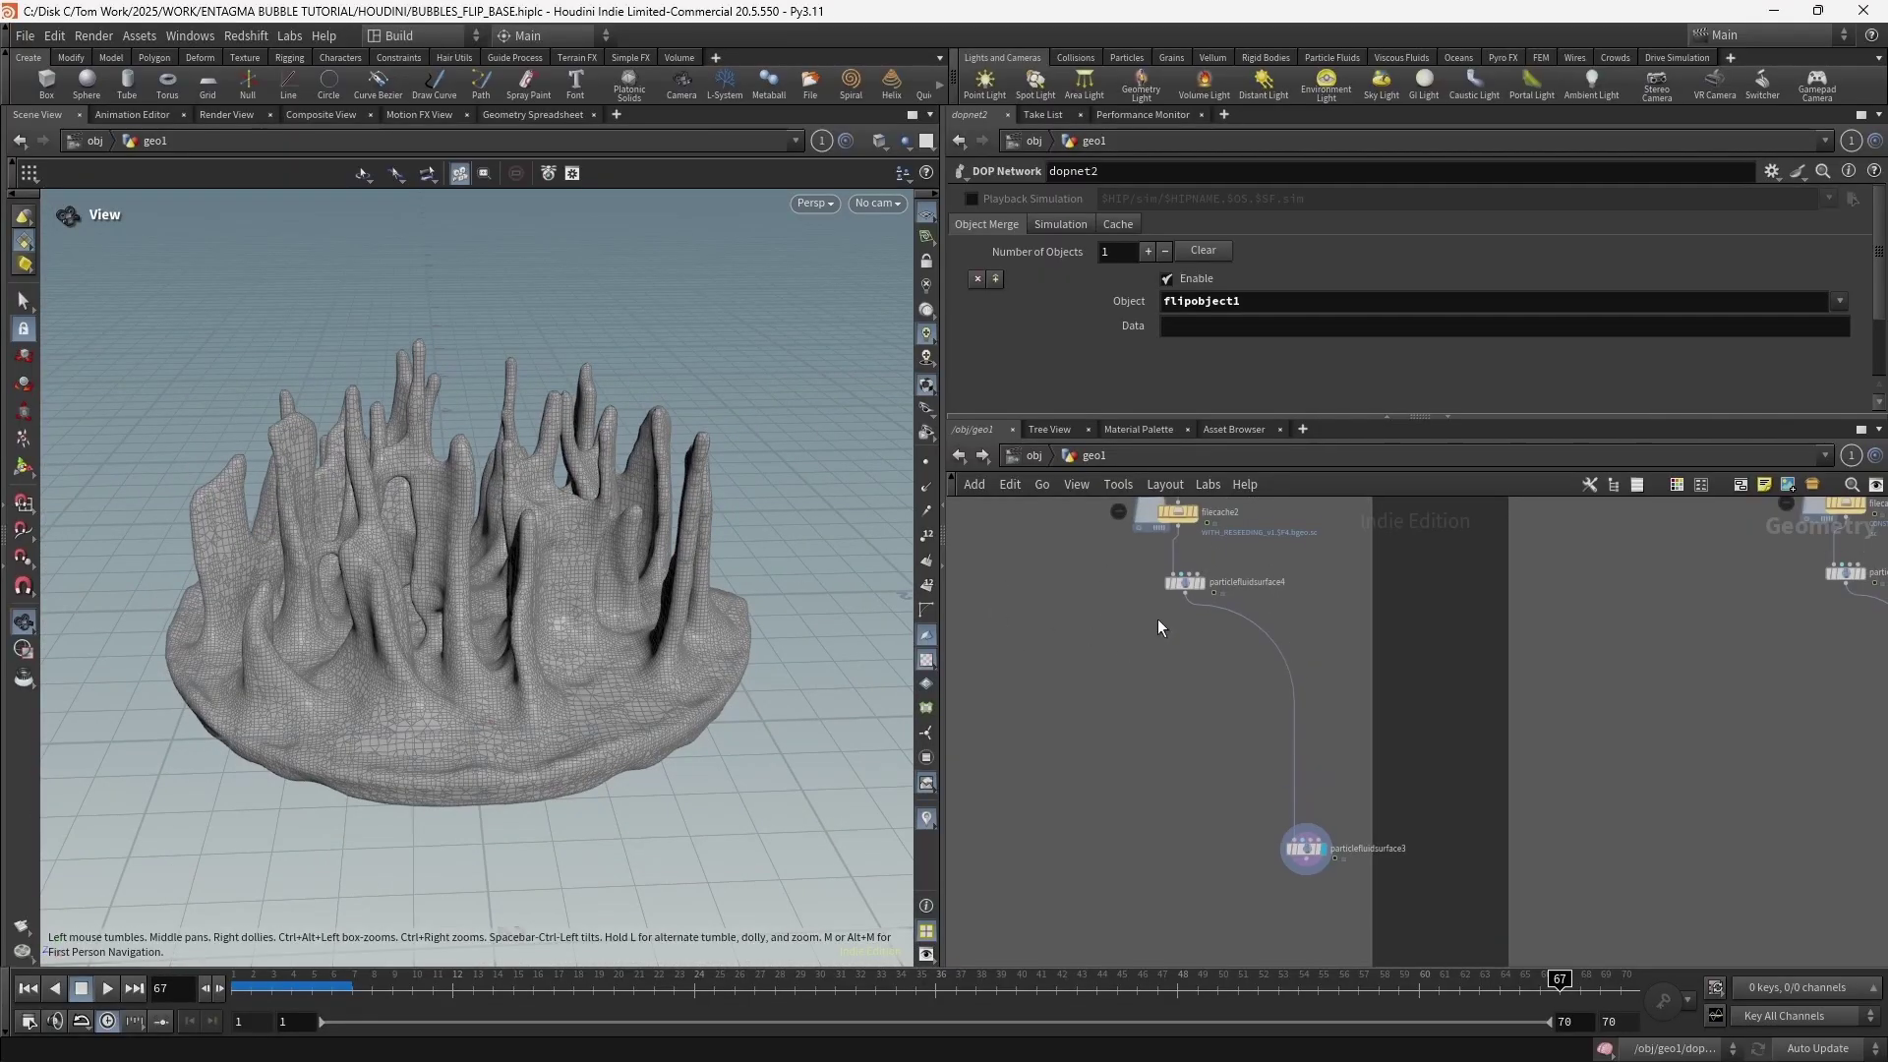
scroll(1158, 627, "up", 4)
left_click(1177, 701)
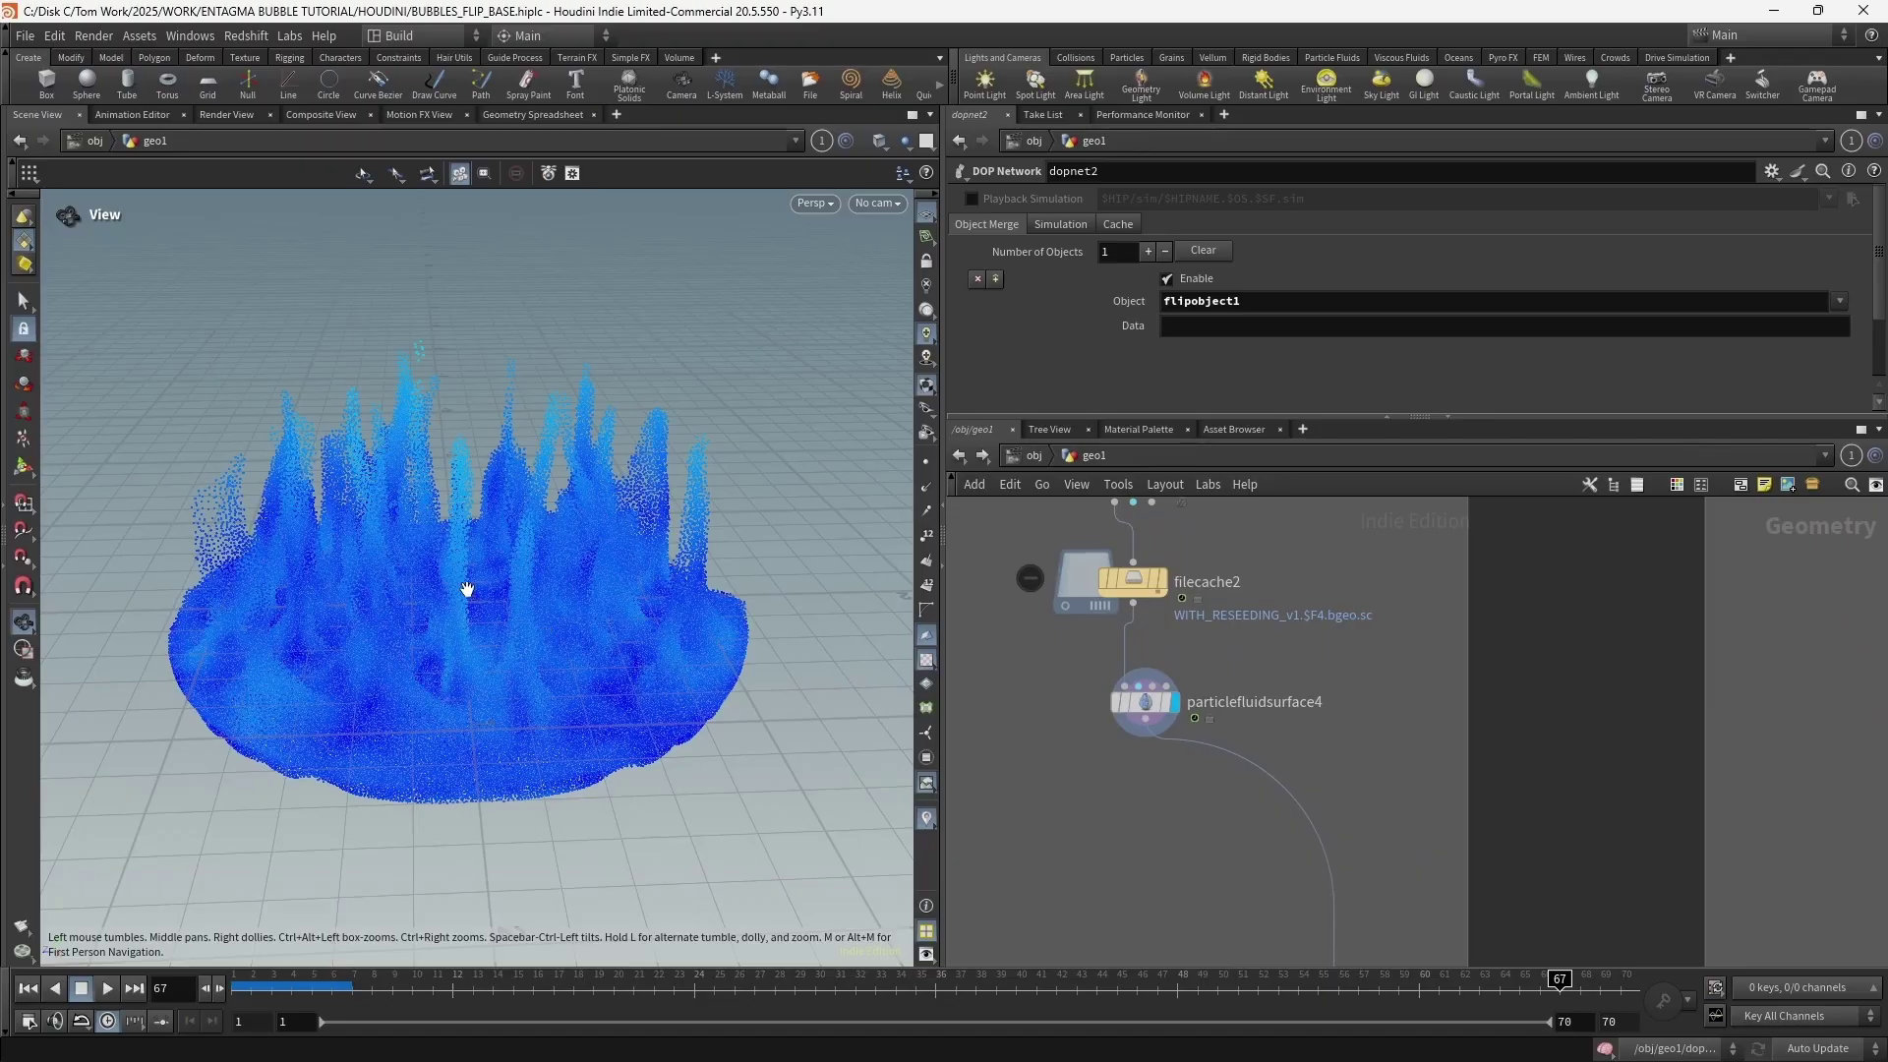
Duplicate the sphere, wrangle, randomize and Copy to Points nodes into the reseeding branch, feed them from particlefluidsurface4, and display the copied spheres
scroll(1018, 763, "down", 5)
middle_click_drag(969, 776, 1273, 726)
scroll(1272, 725, "down", 2)
middle_click_drag(1146, 728, 1280, 649)
scroll(1150, 707, "up", 3)
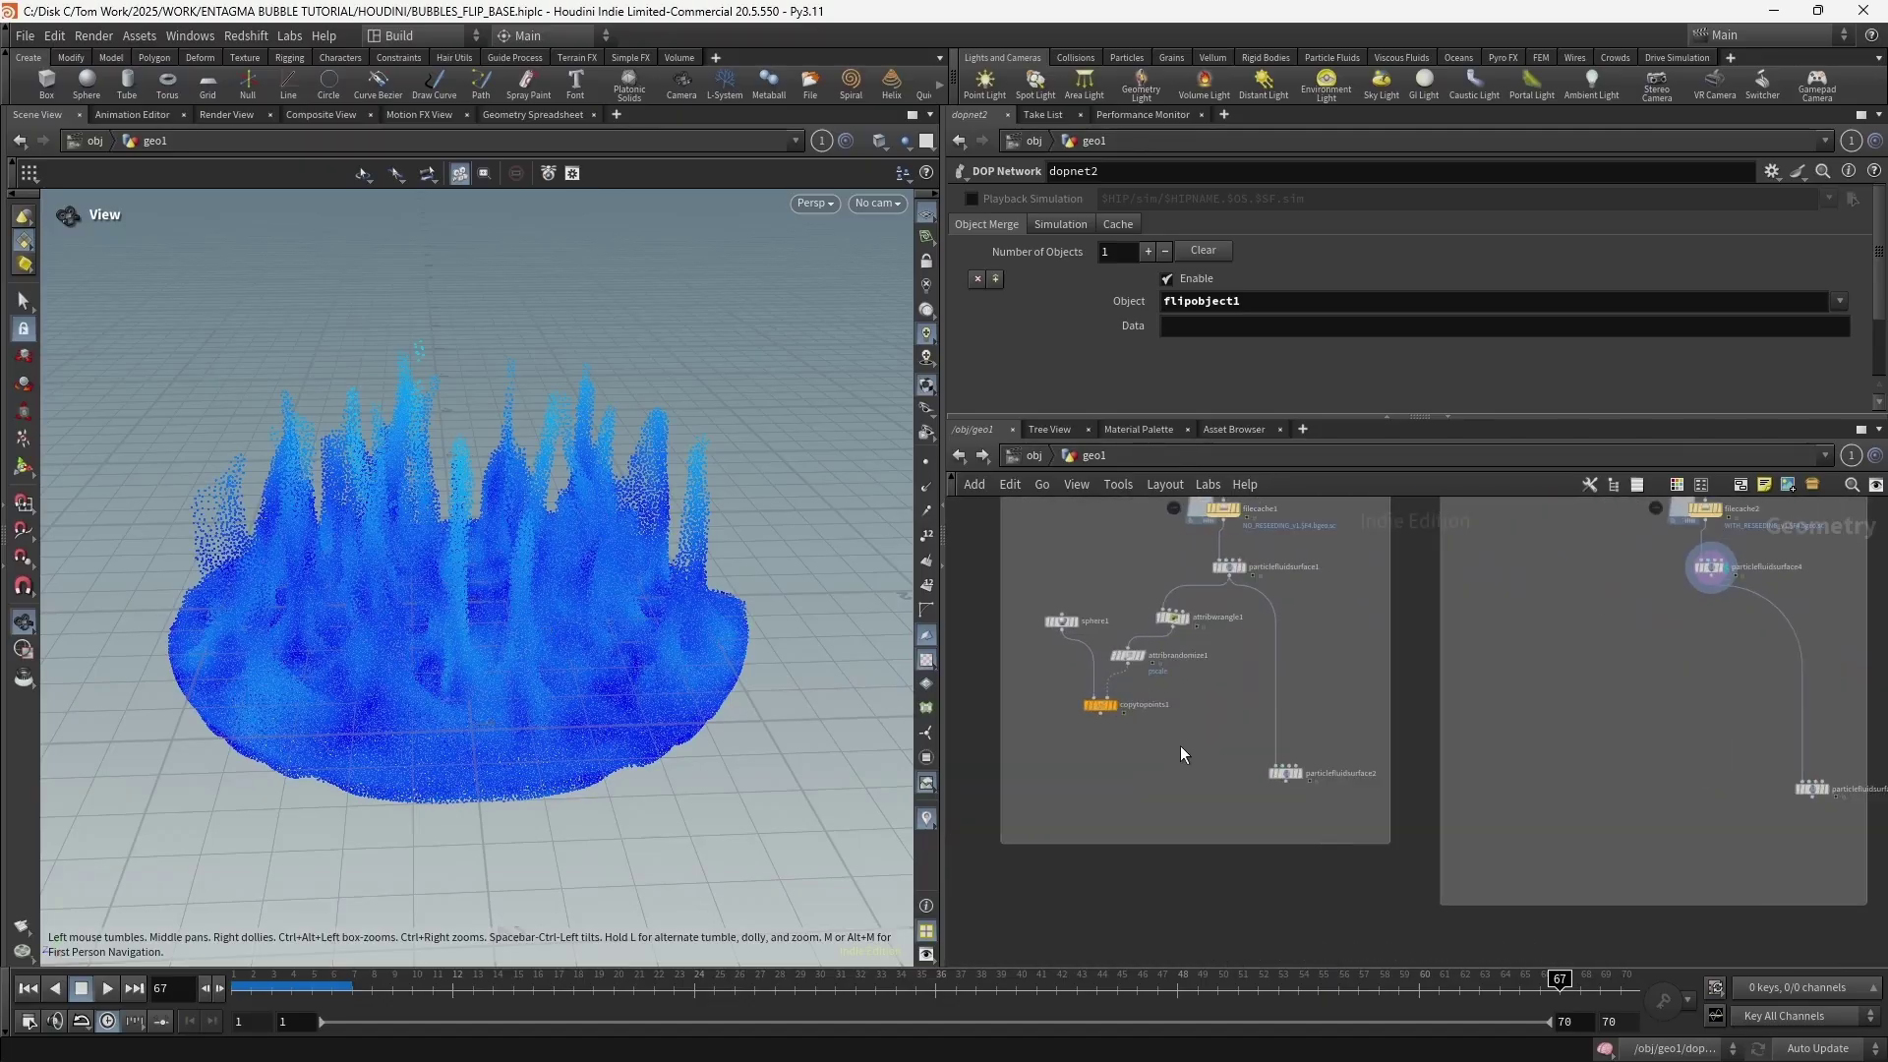
left_click_drag(1047, 605, 1046, 605)
key("ctrl+c")
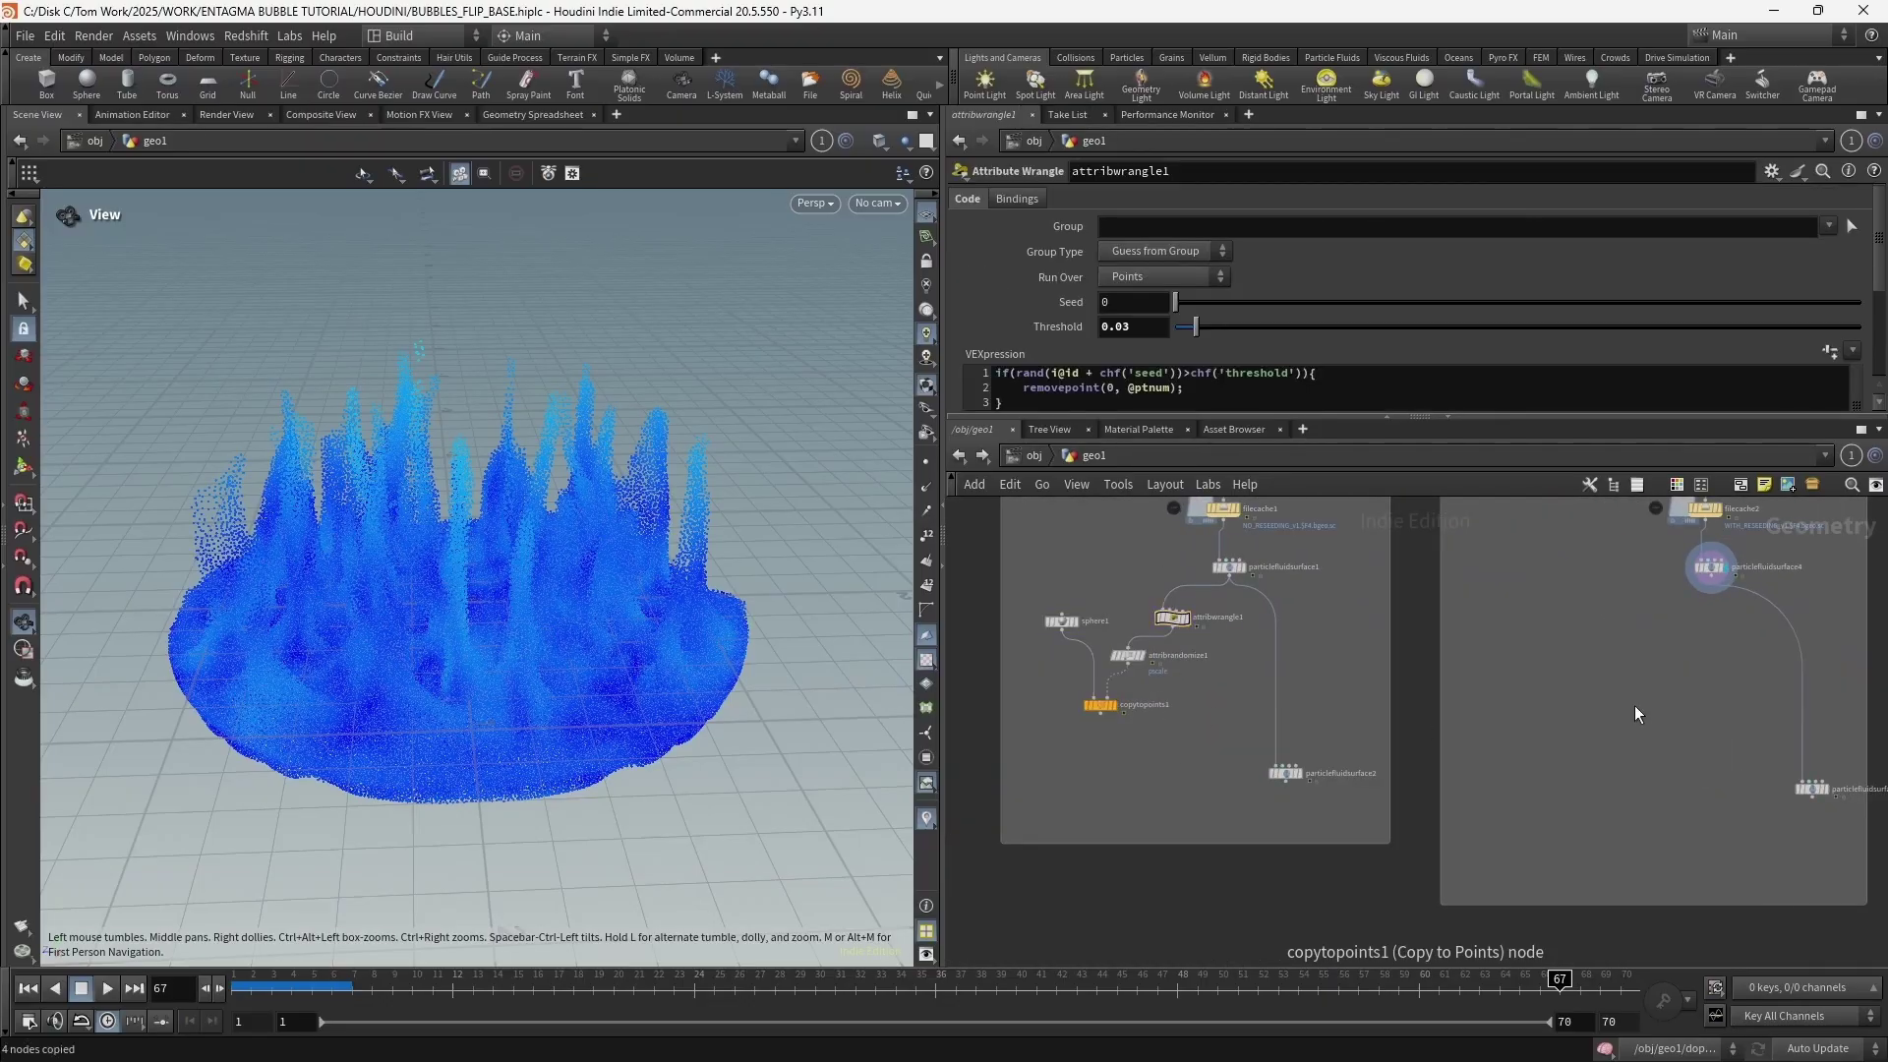
middle_click_drag(1634, 705, 1483, 683)
key("ctrl+v")
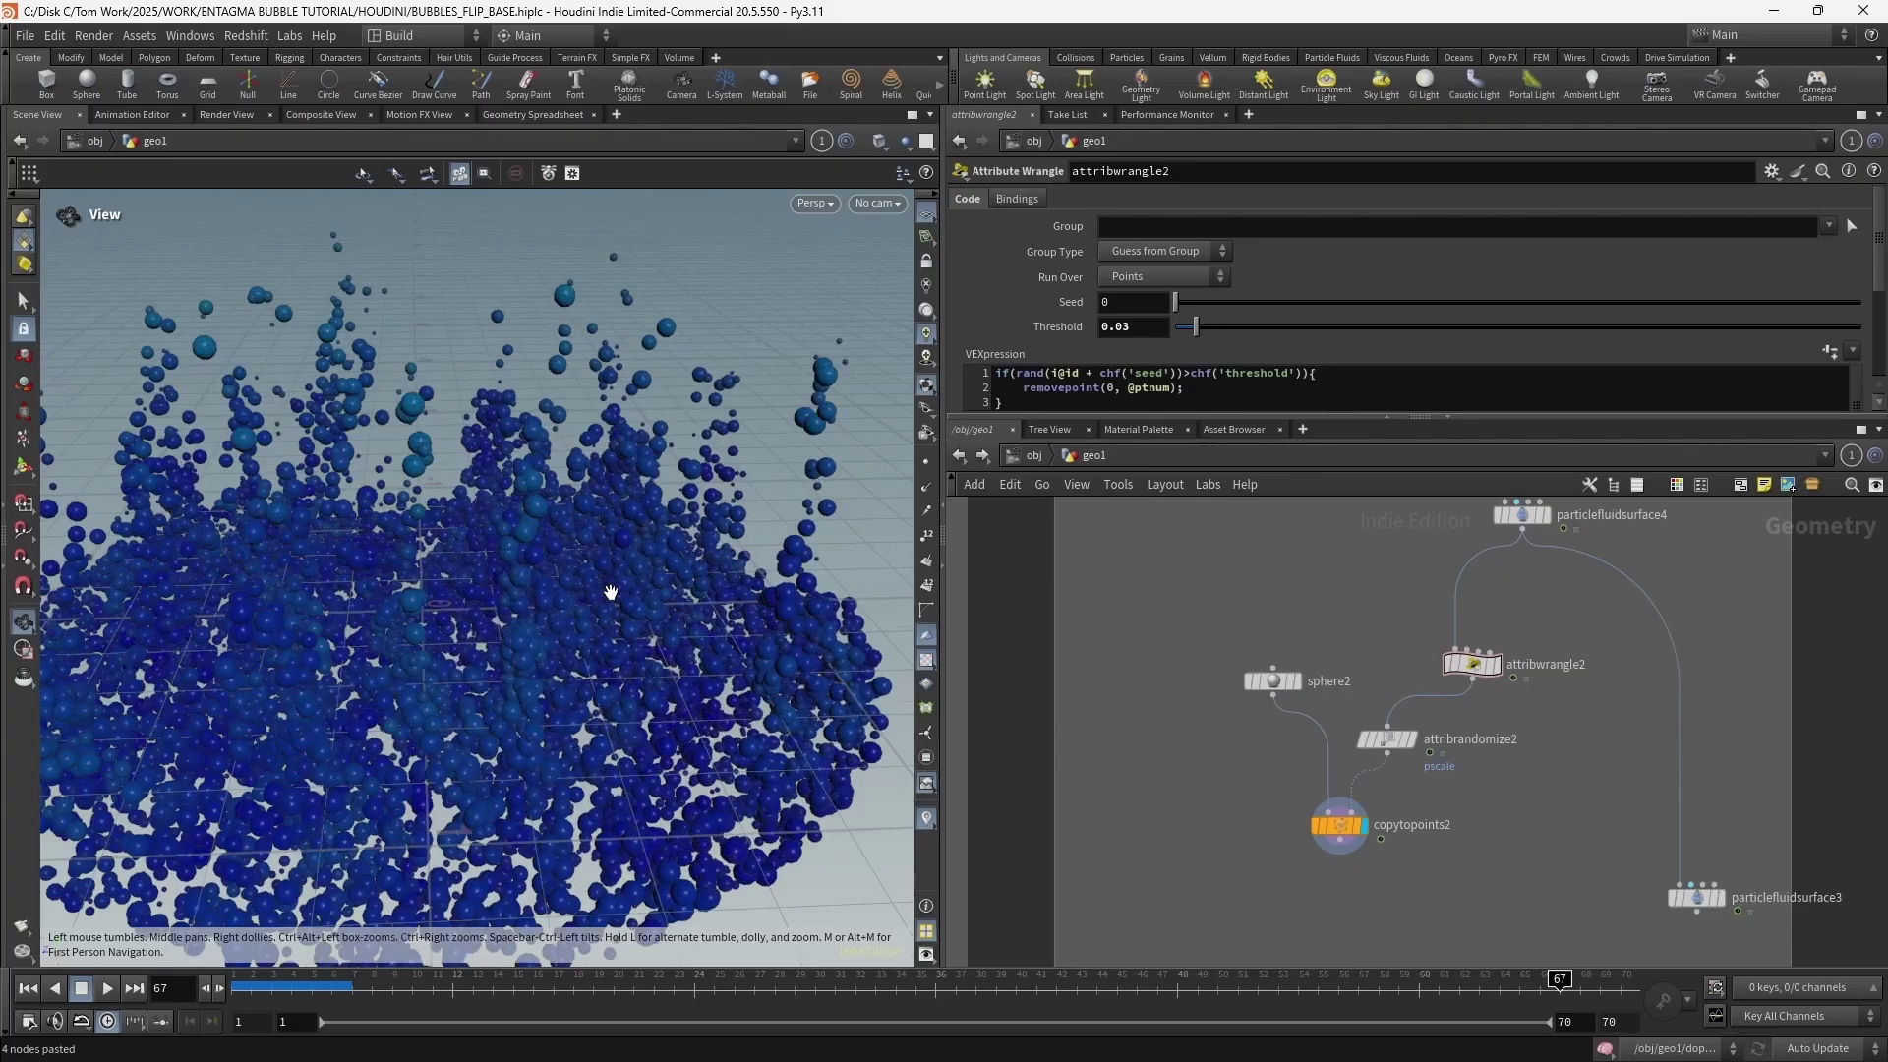
left_click_drag(610, 590, 488, 561)
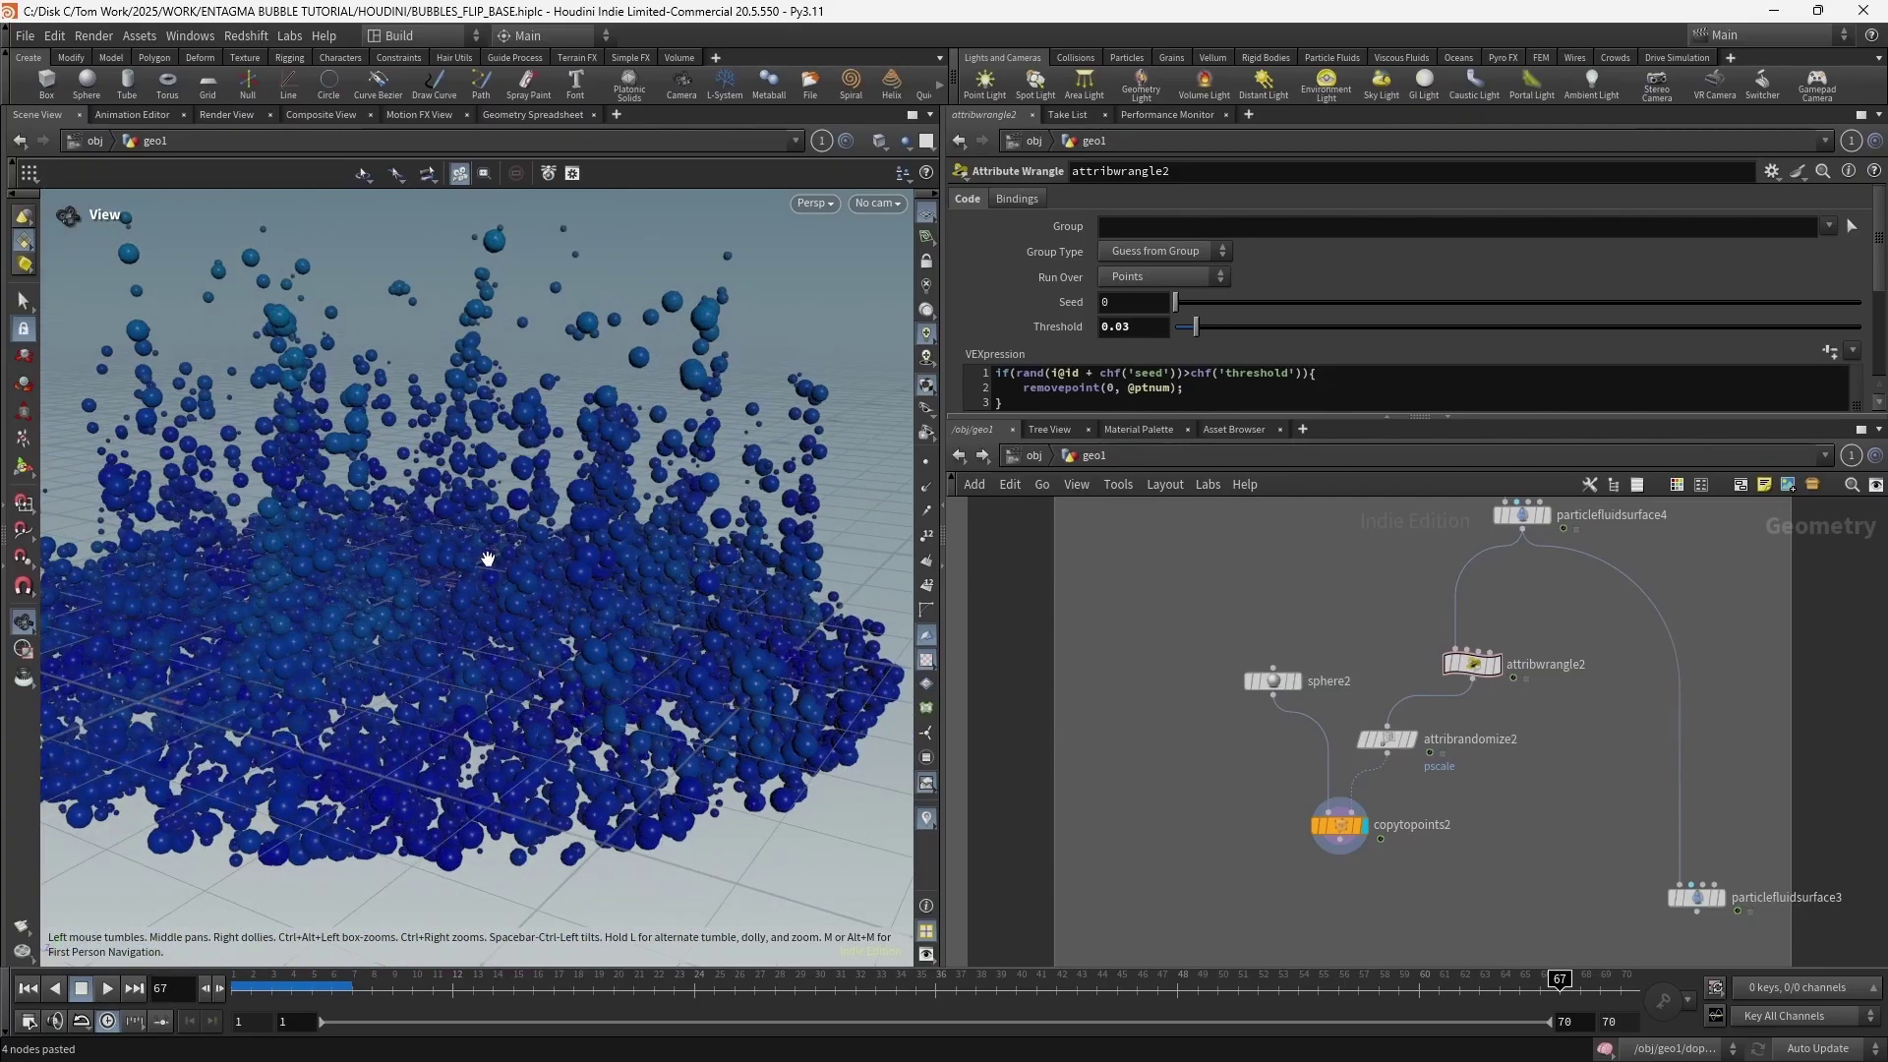
Enlarge the parameter pane and set attribwrangle2's Threshold to 0.005 to thin out the reseeding particles
middle_click_drag(693, 580, 660, 610)
left_click_drag(499, 535, 541, 600)
middle_click_drag(1438, 586, 1308, 677)
scroll(1291, 635, "up", 2)
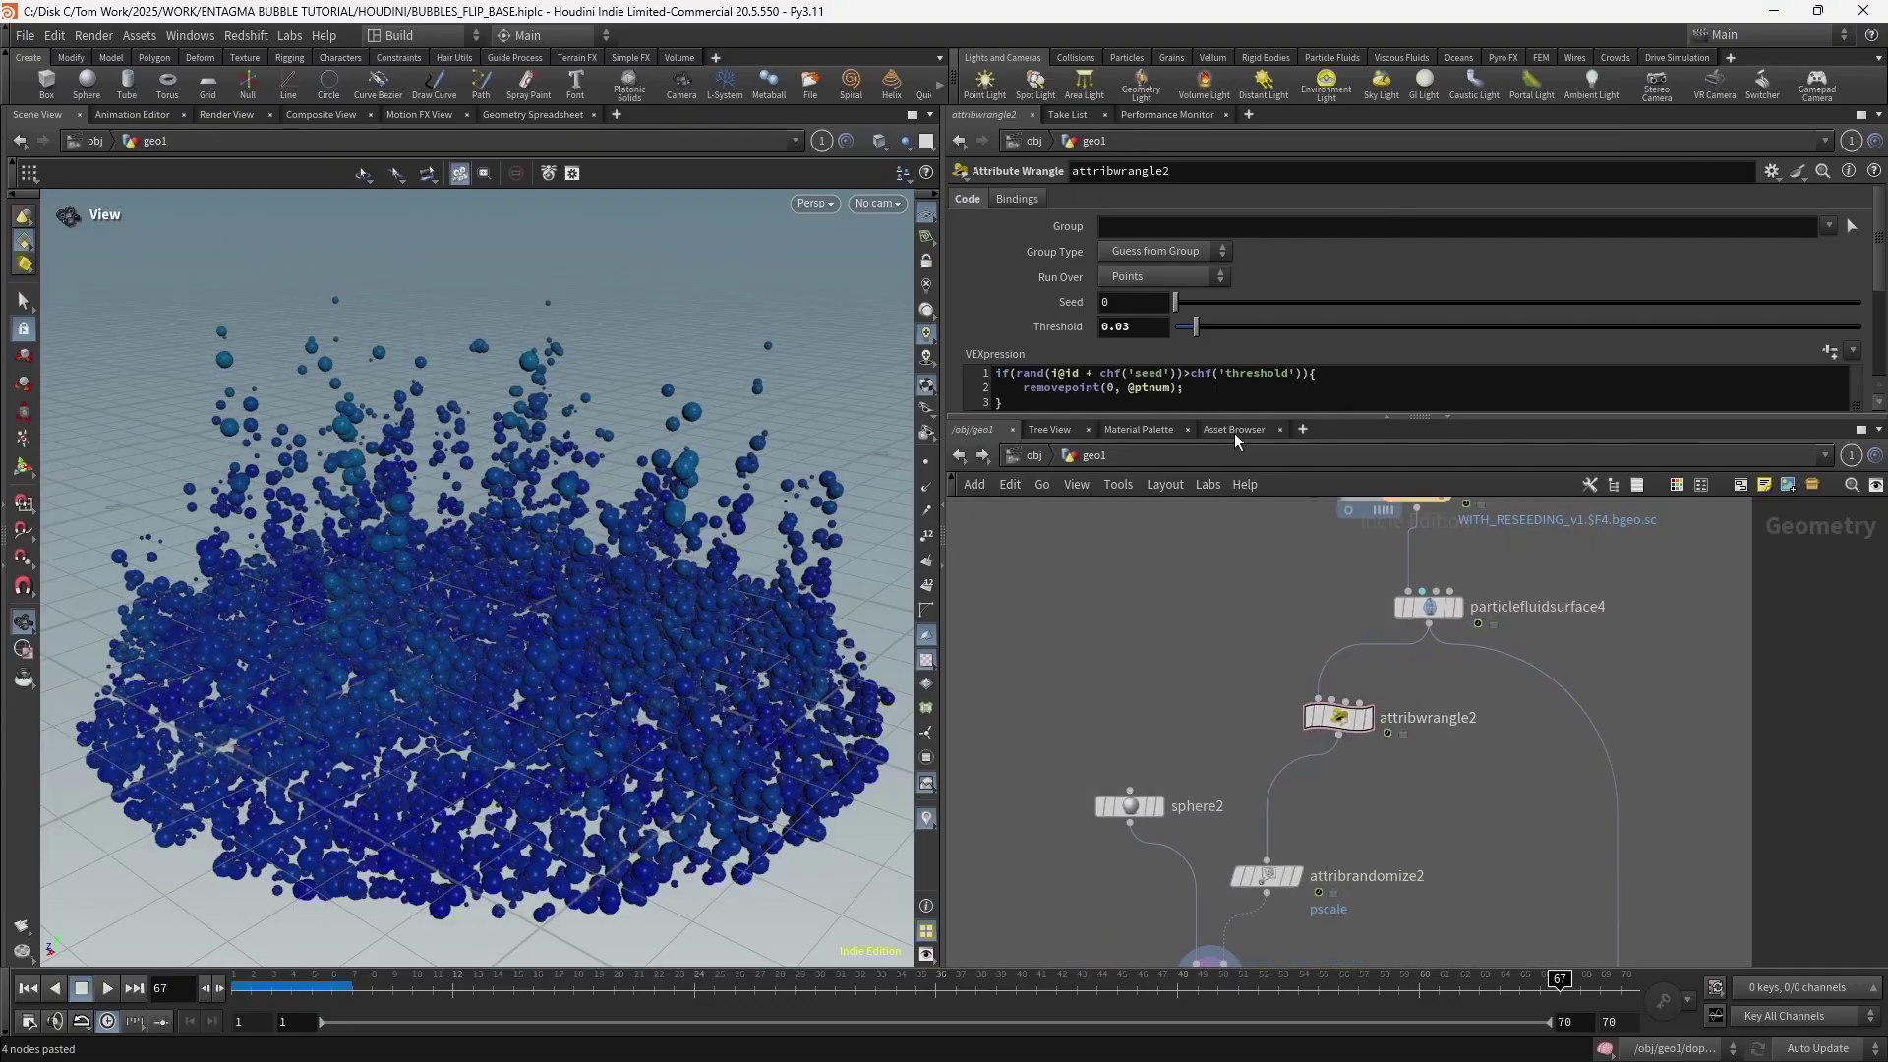
left_click_drag(1236, 417, 1236, 451)
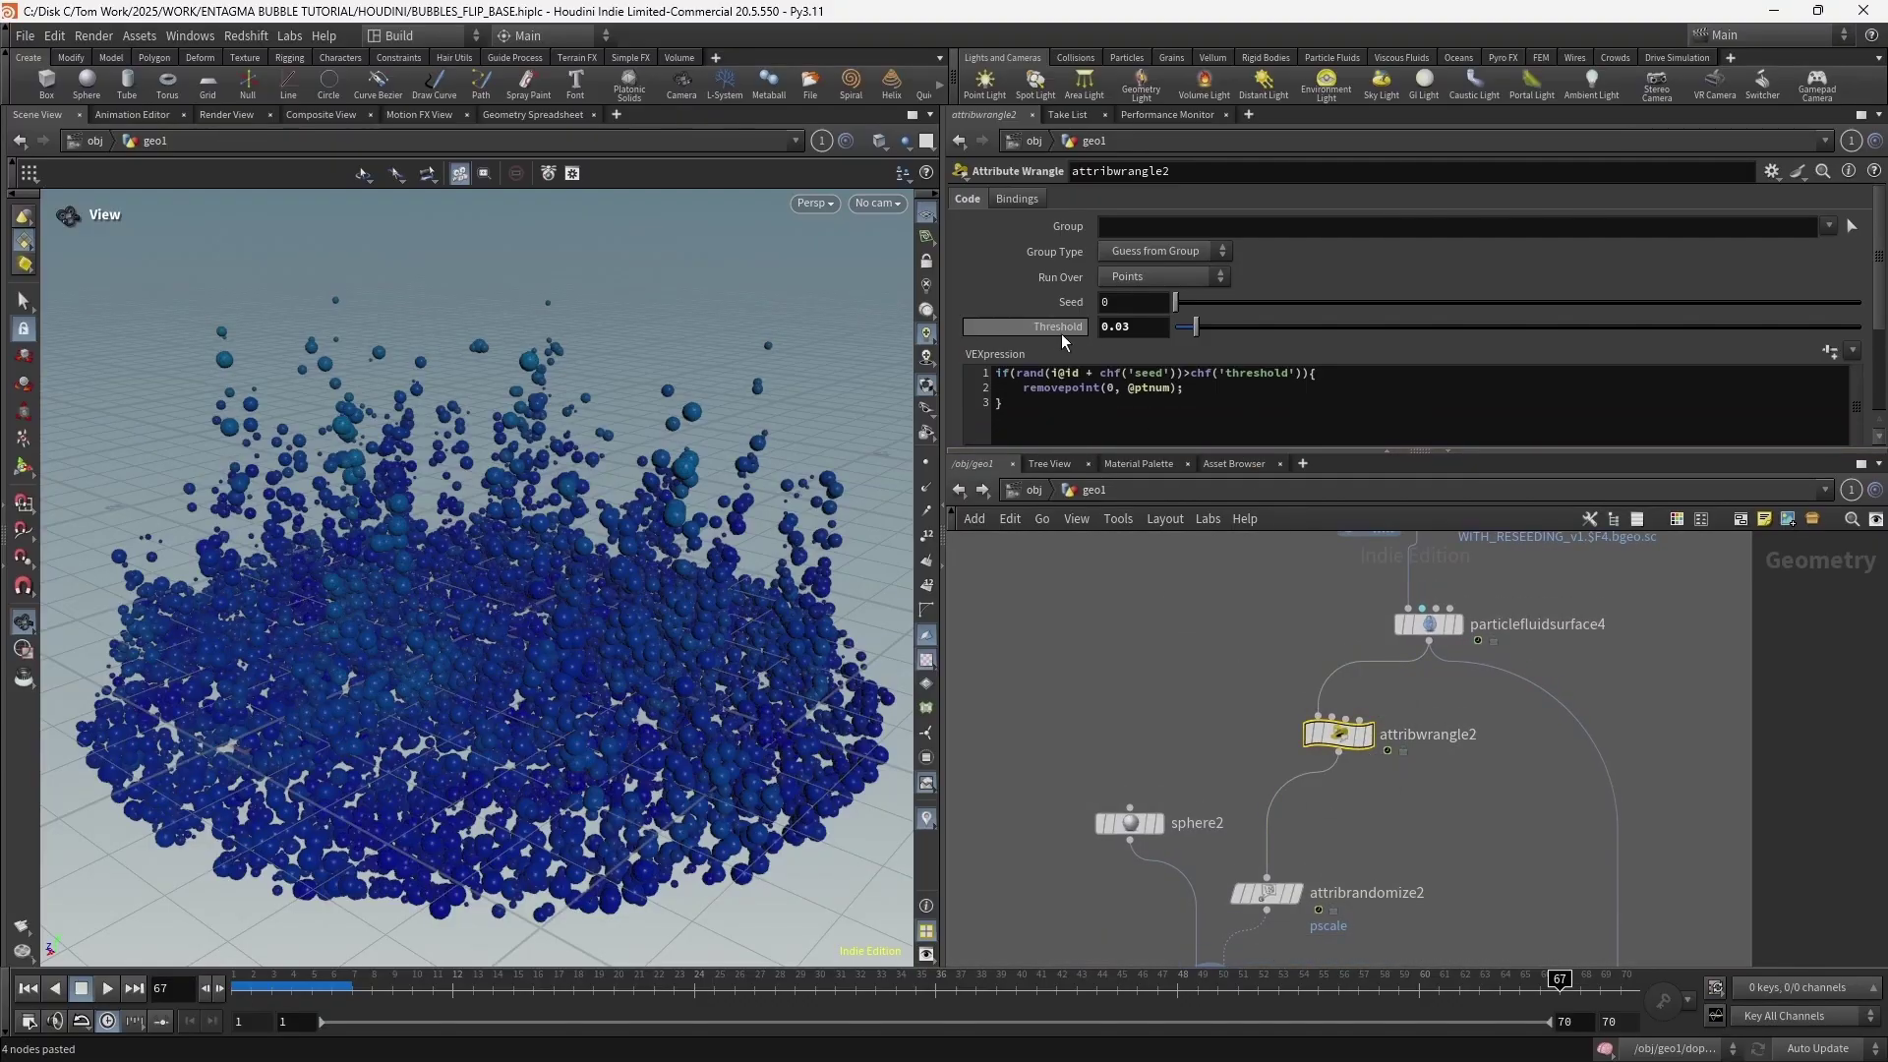
type("5")
key("Return")
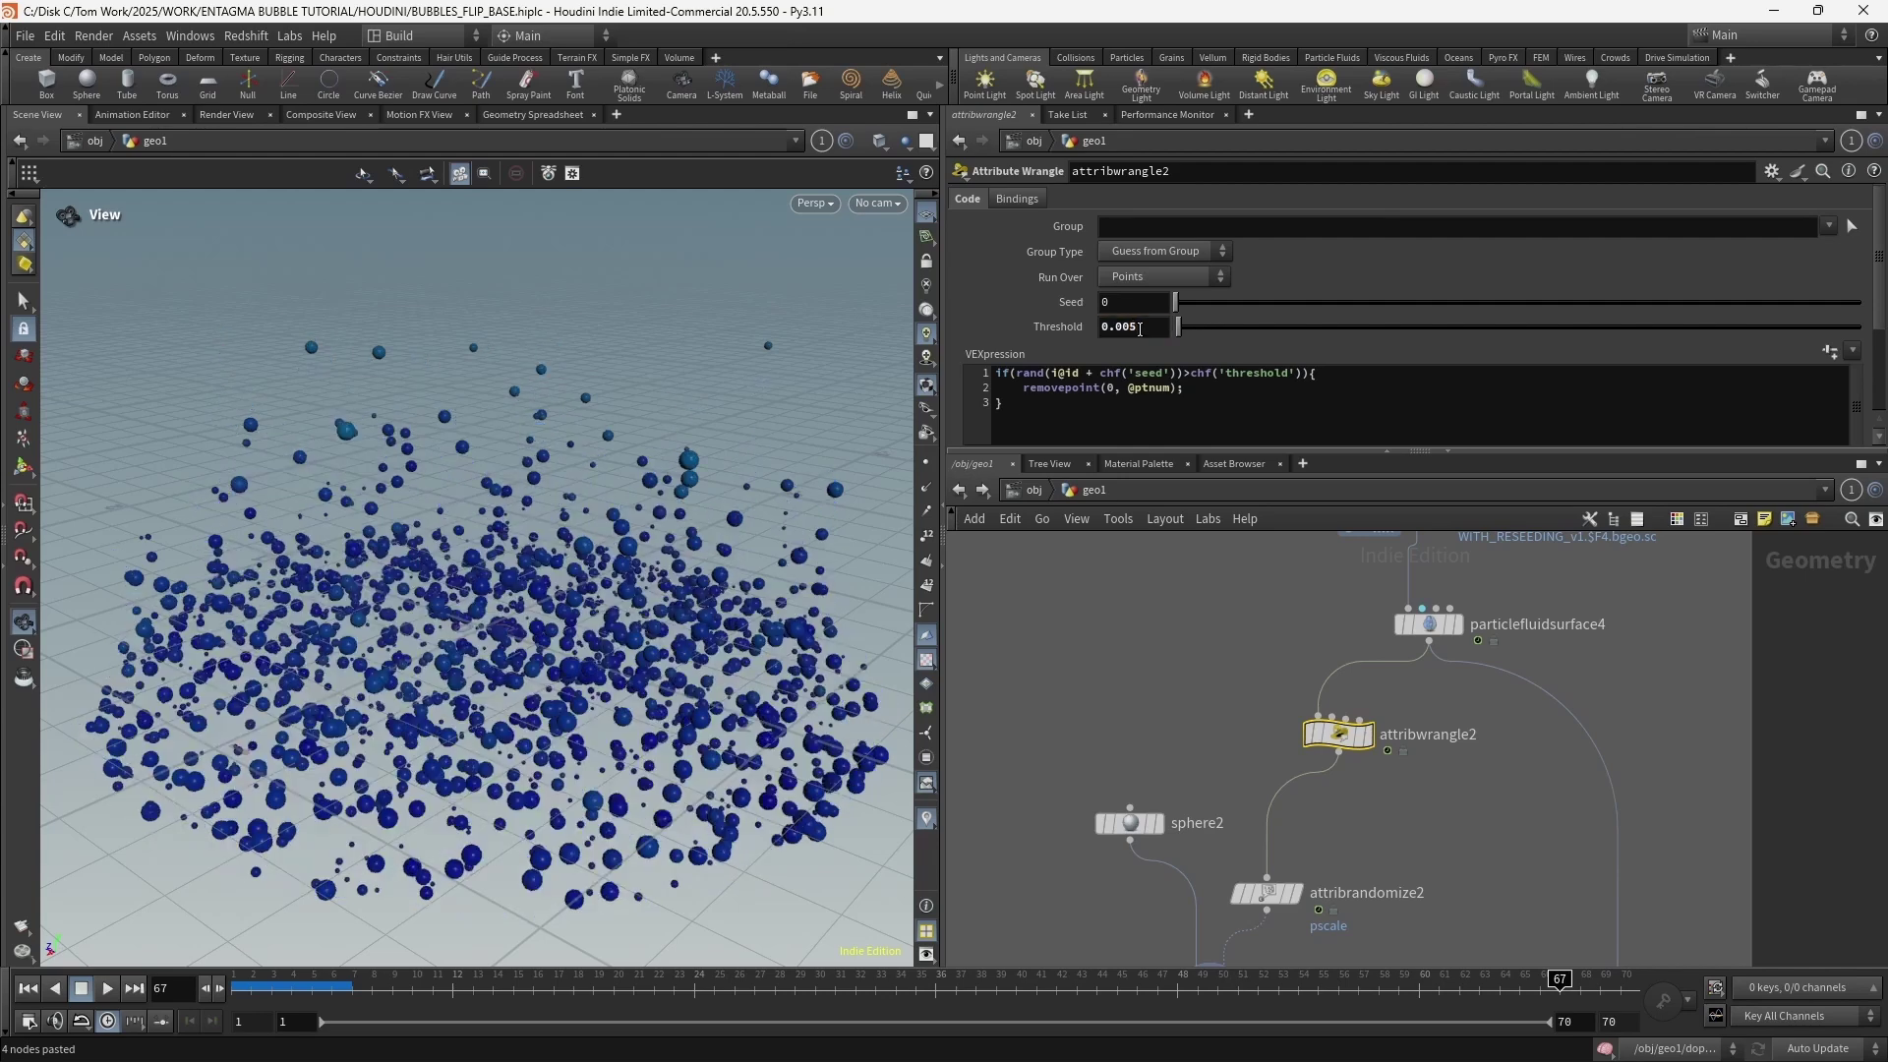
Move to frame 25 and set attribrandomize2's Fit Value 1 To to 0.1 for larger bubble spheres
scroll(1130, 700, "down", 2)
middle_click_drag(1130, 700, 1091, 542)
scroll(431, 646, "up", 3)
scroll(611, 570, "up", 3)
left_click_drag(279, 980, 716, 978)
left_click(1205, 702)
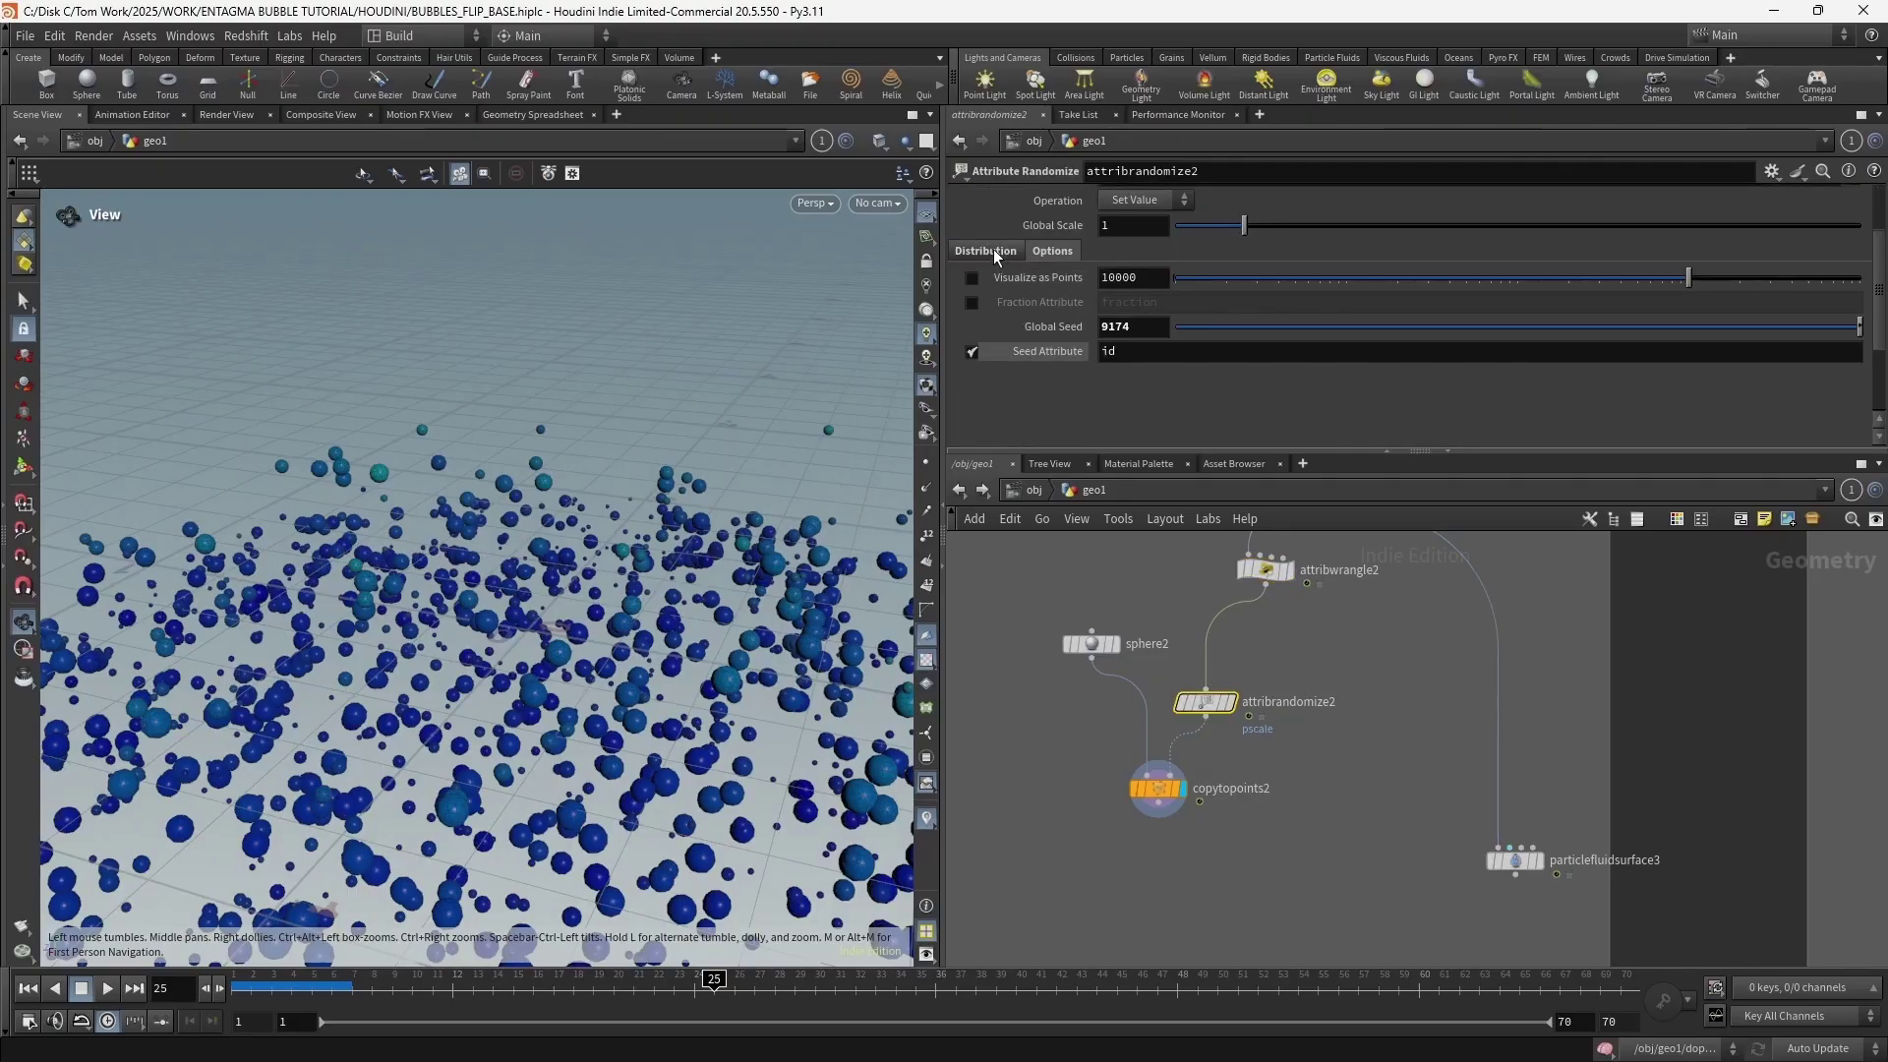
left_click(993, 250)
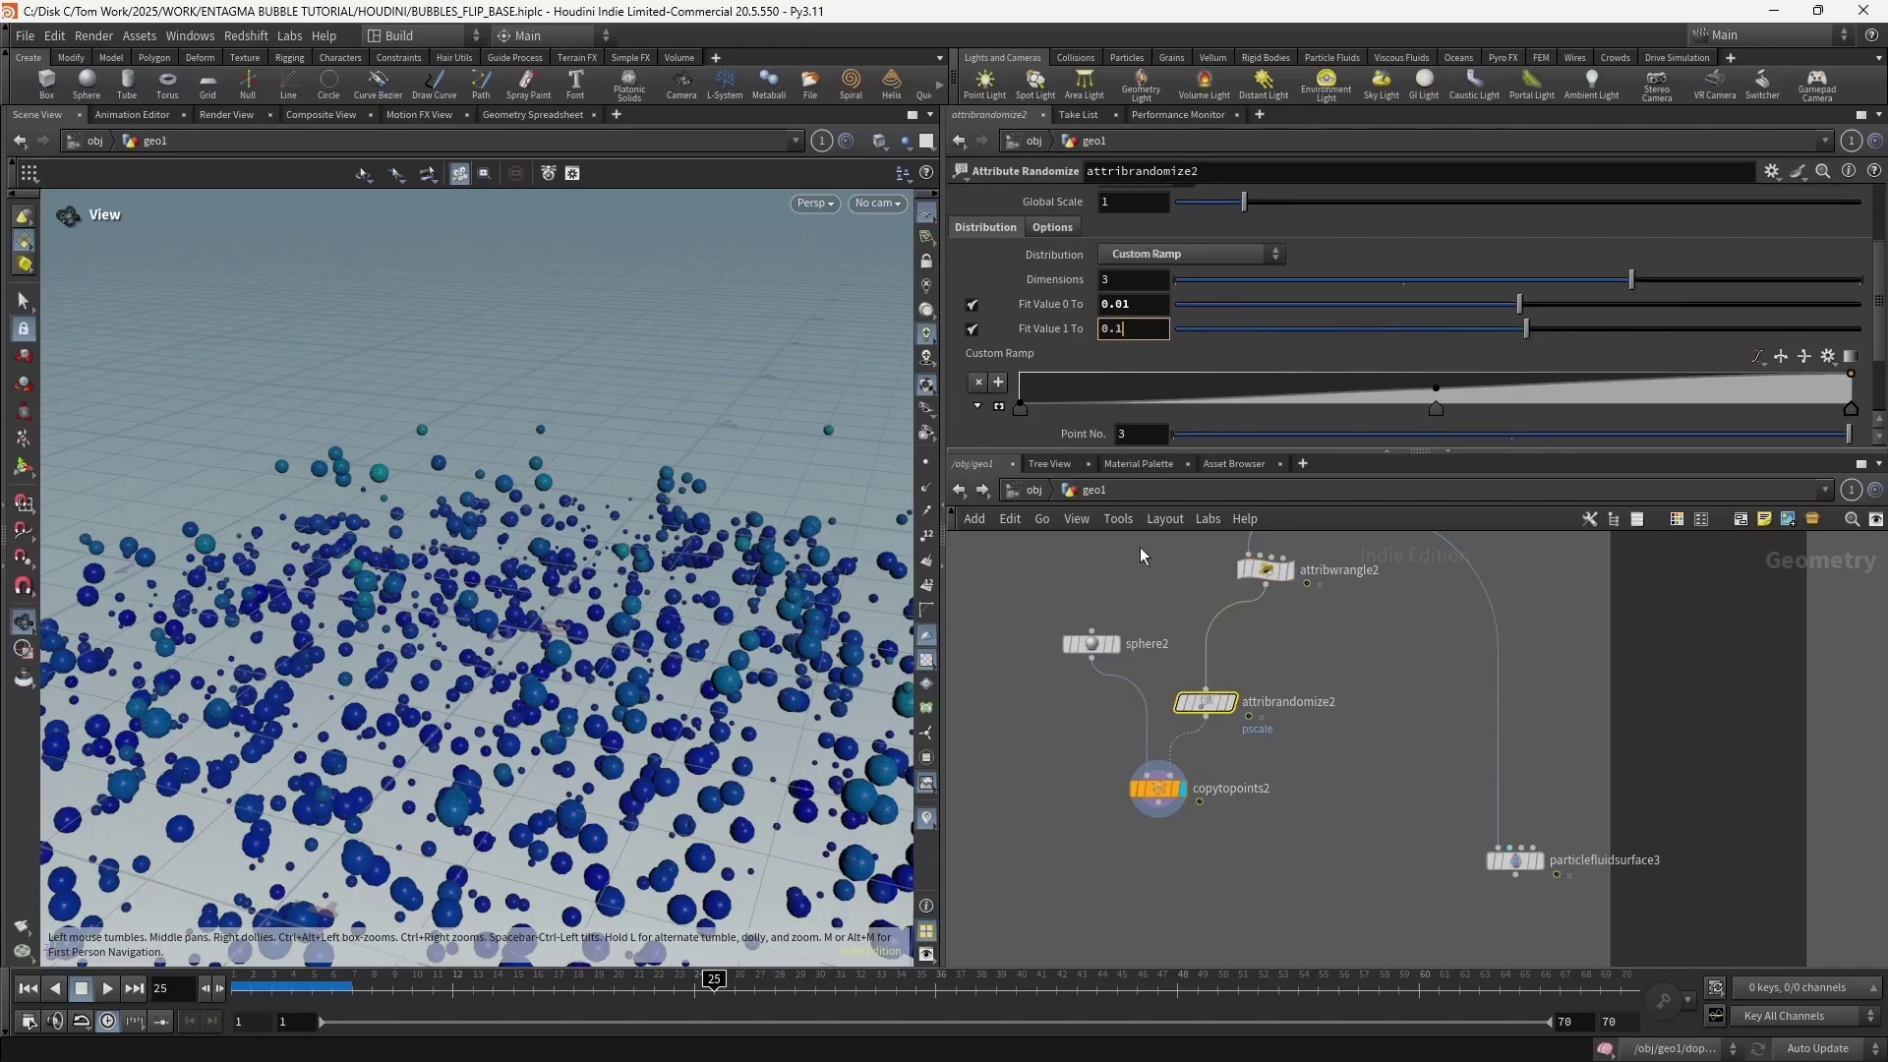
Set attribwrangle2's Threshold to 0.002
left_click(1266, 569)
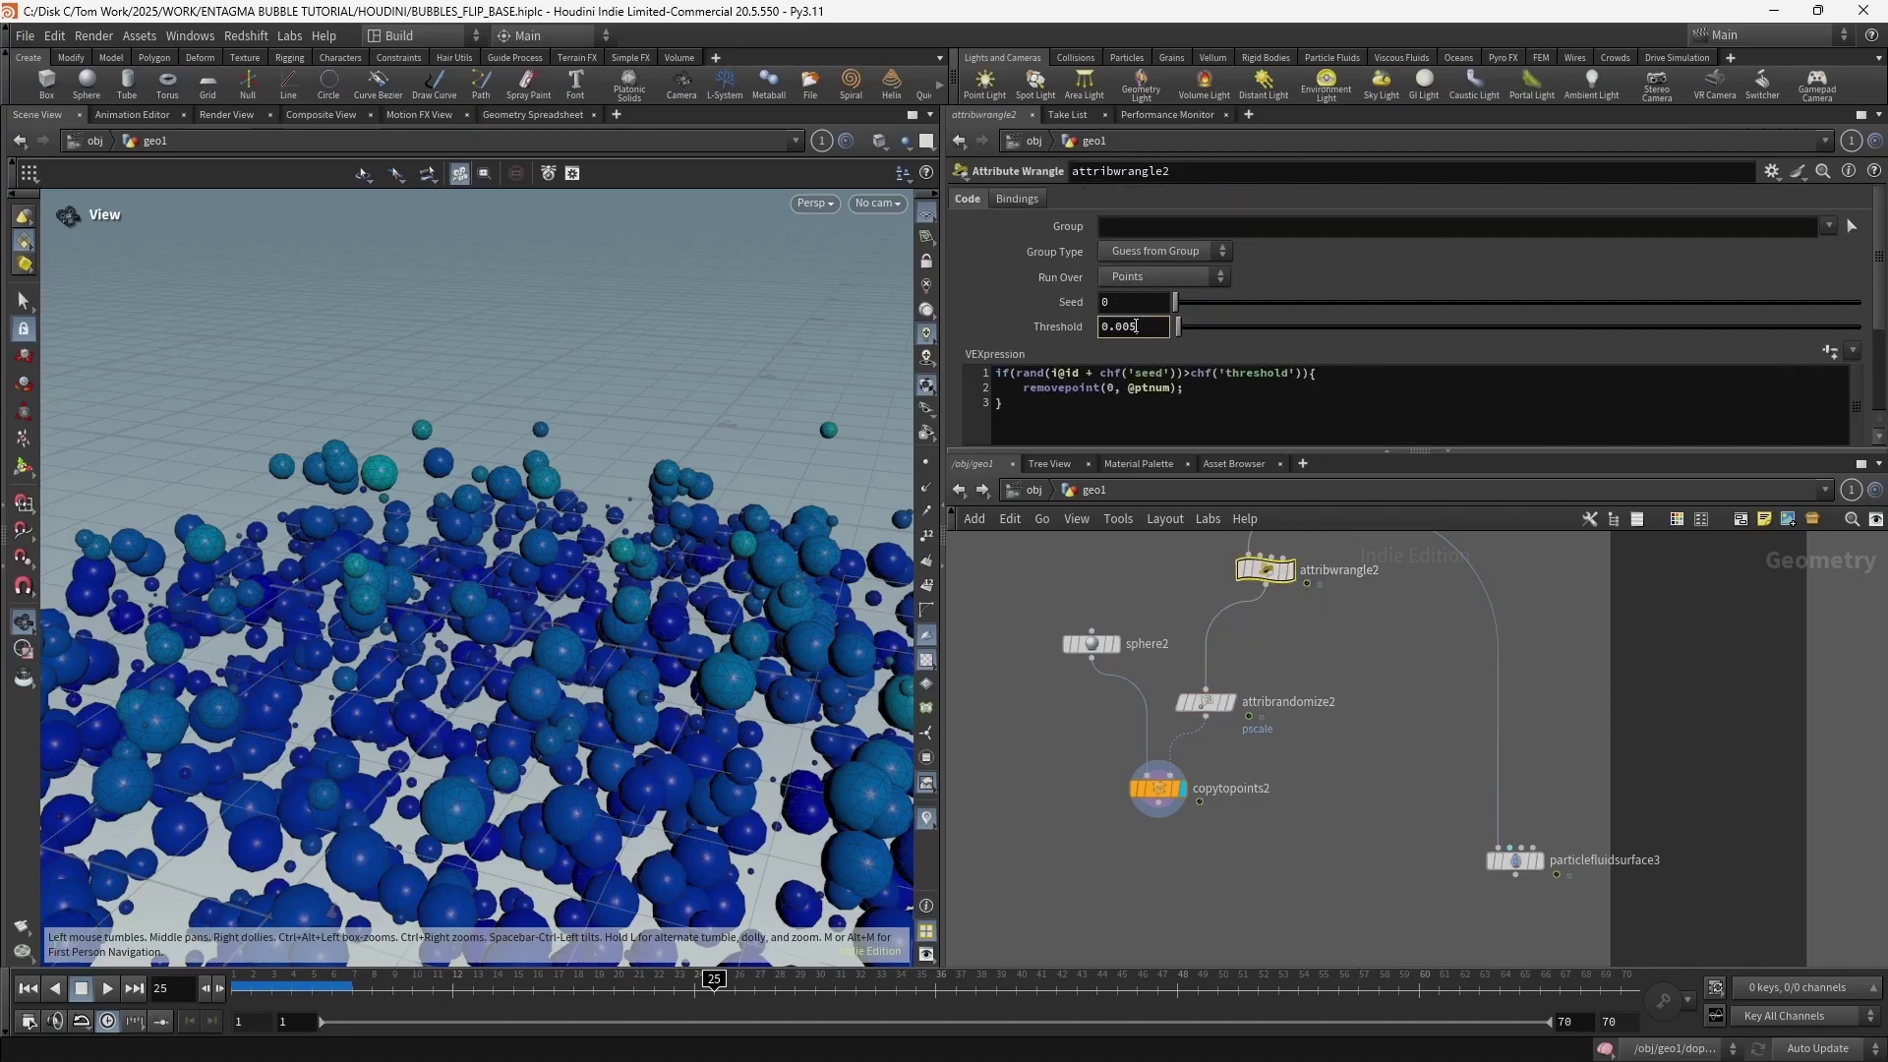
key("BackSpace")
type("2")
key("Return")
Scrub through the frames and orbit around the copied spheres to examine how the bubbles behave over time
left_click_drag(858, 558, 670, 518)
left_click_drag(339, 978, 815, 978)
scroll(400, 479, "up", 2)
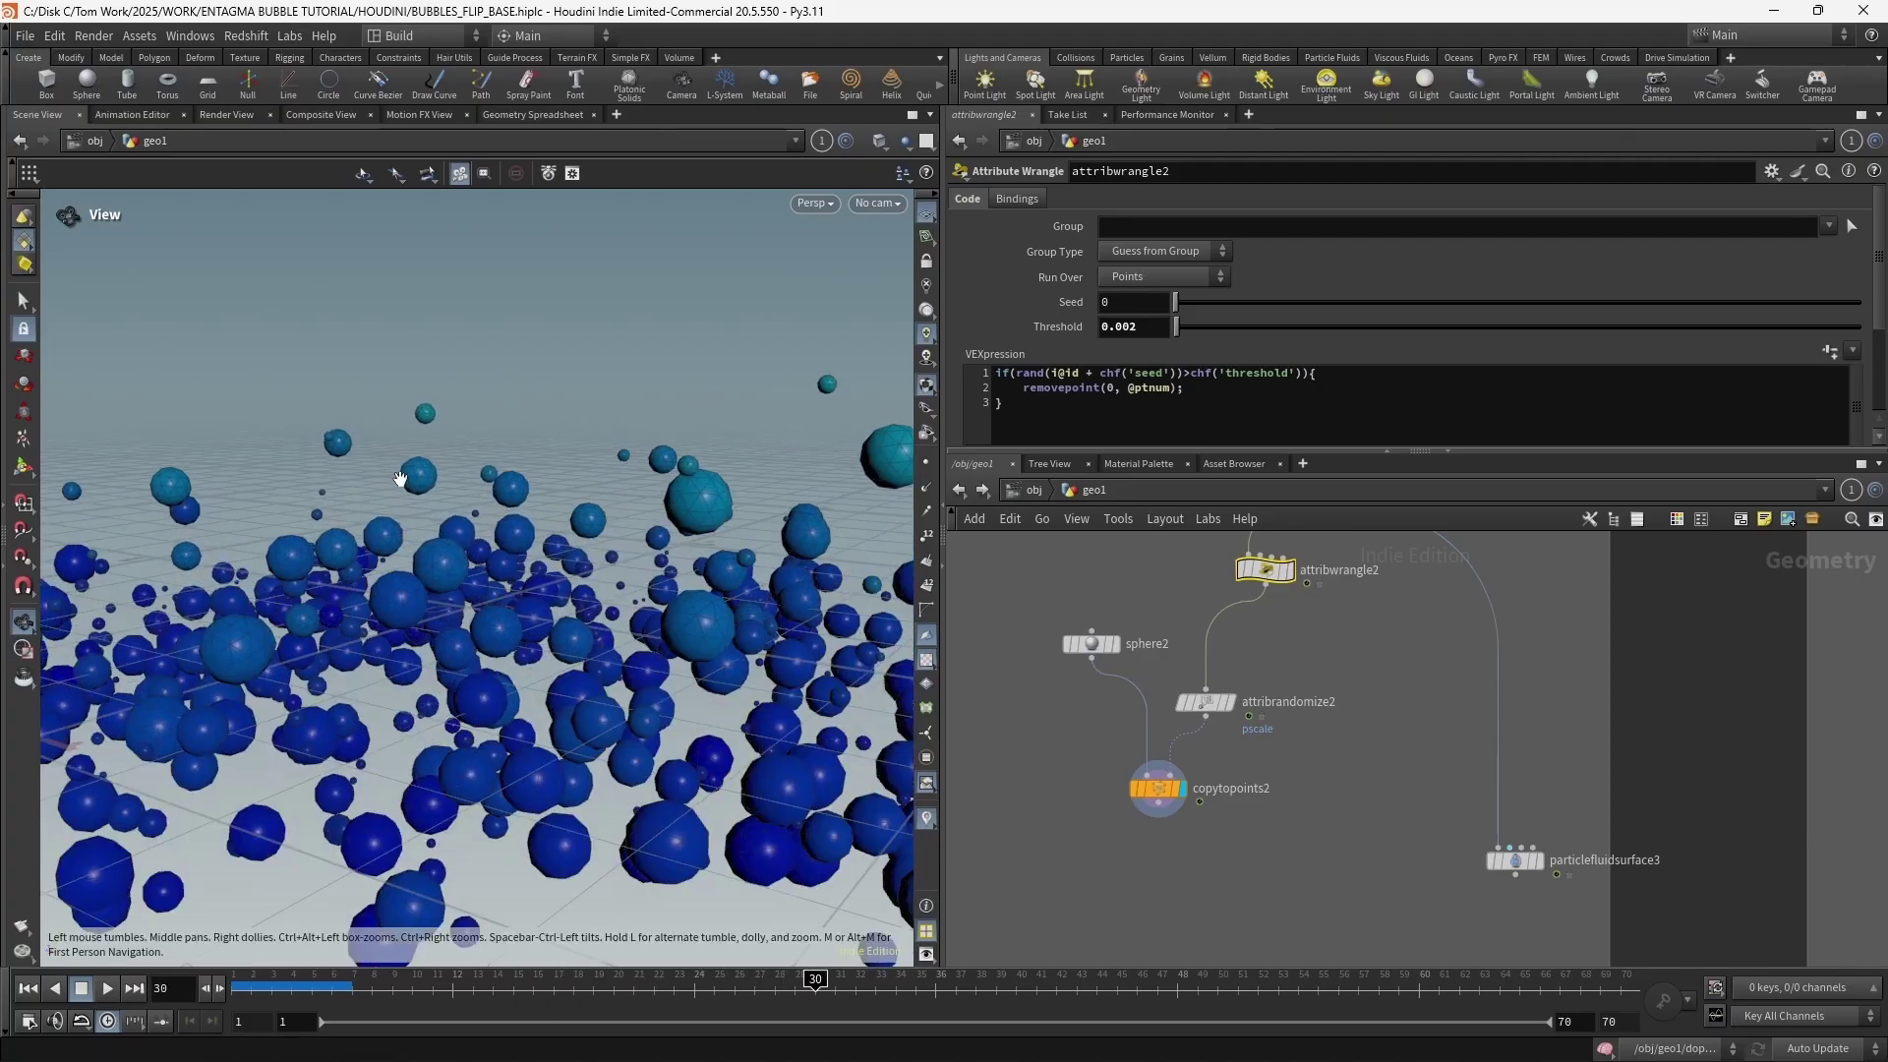
left_click_drag(617, 995, 1398, 937)
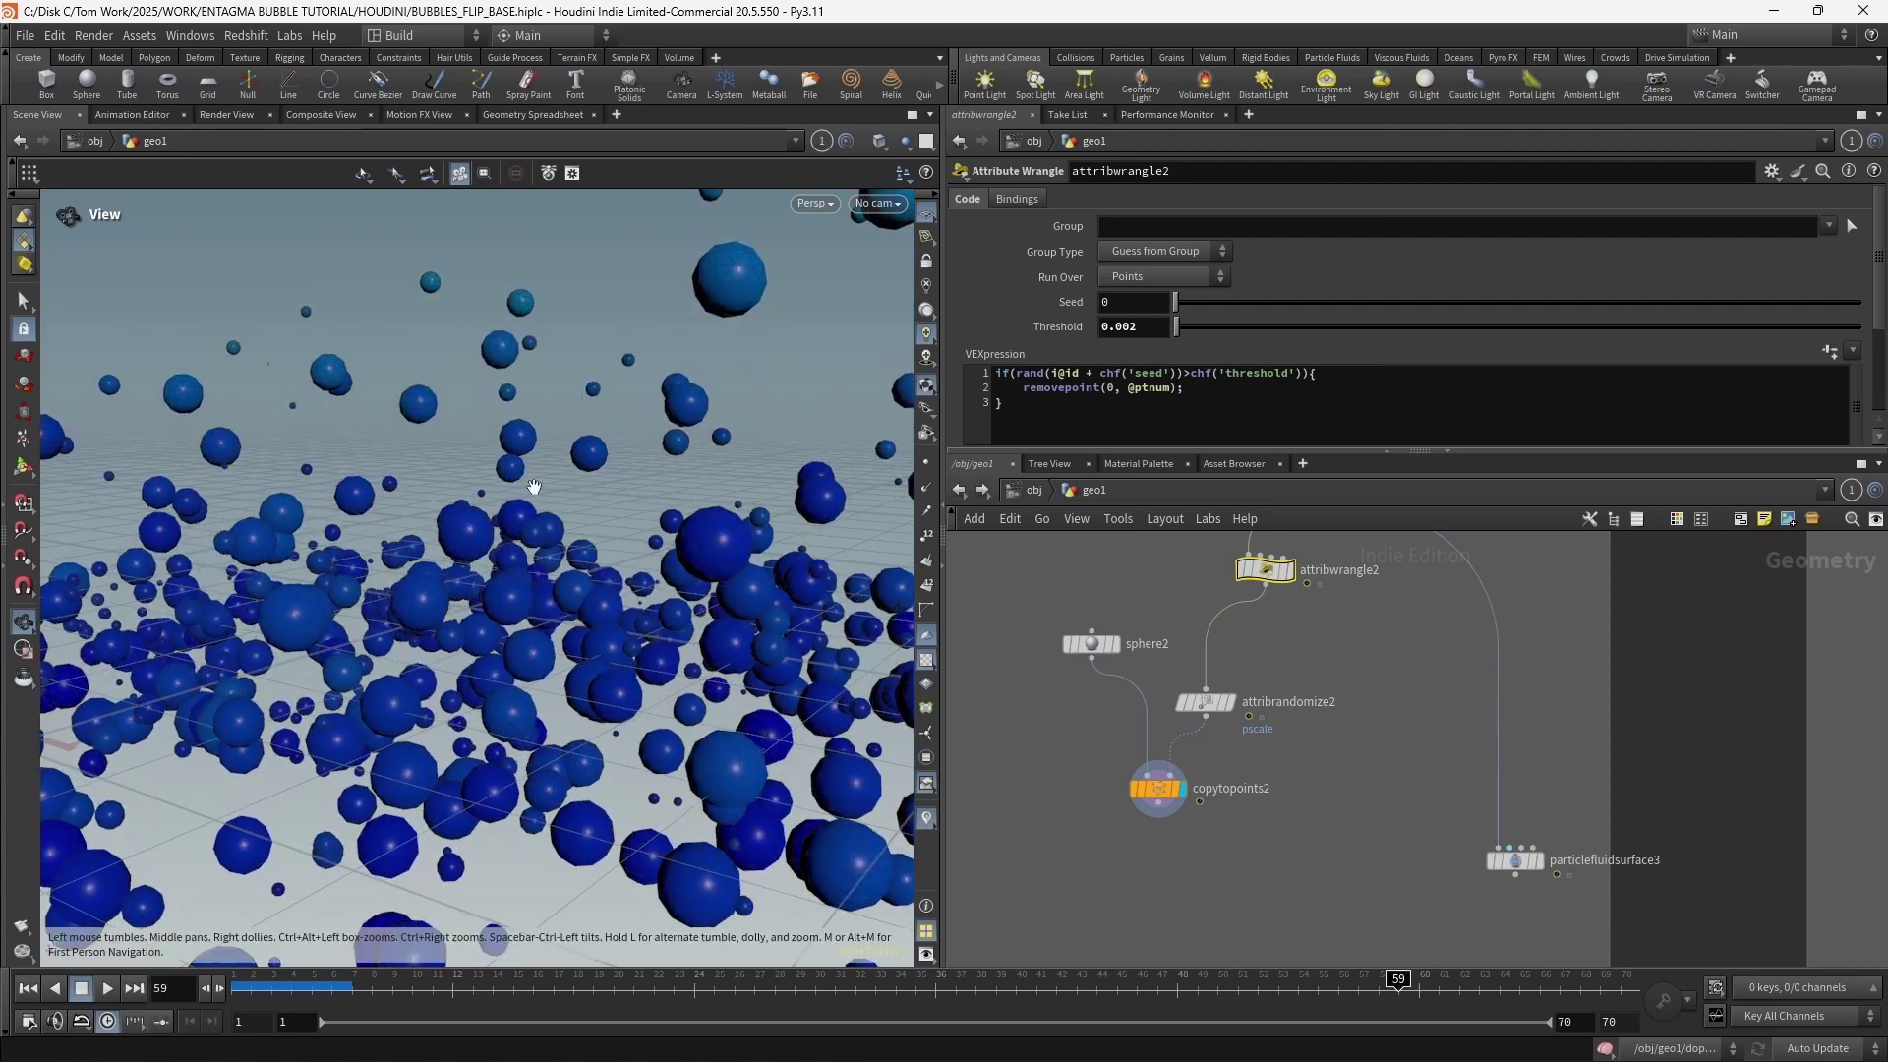
left_click_drag(535, 488, 577, 547)
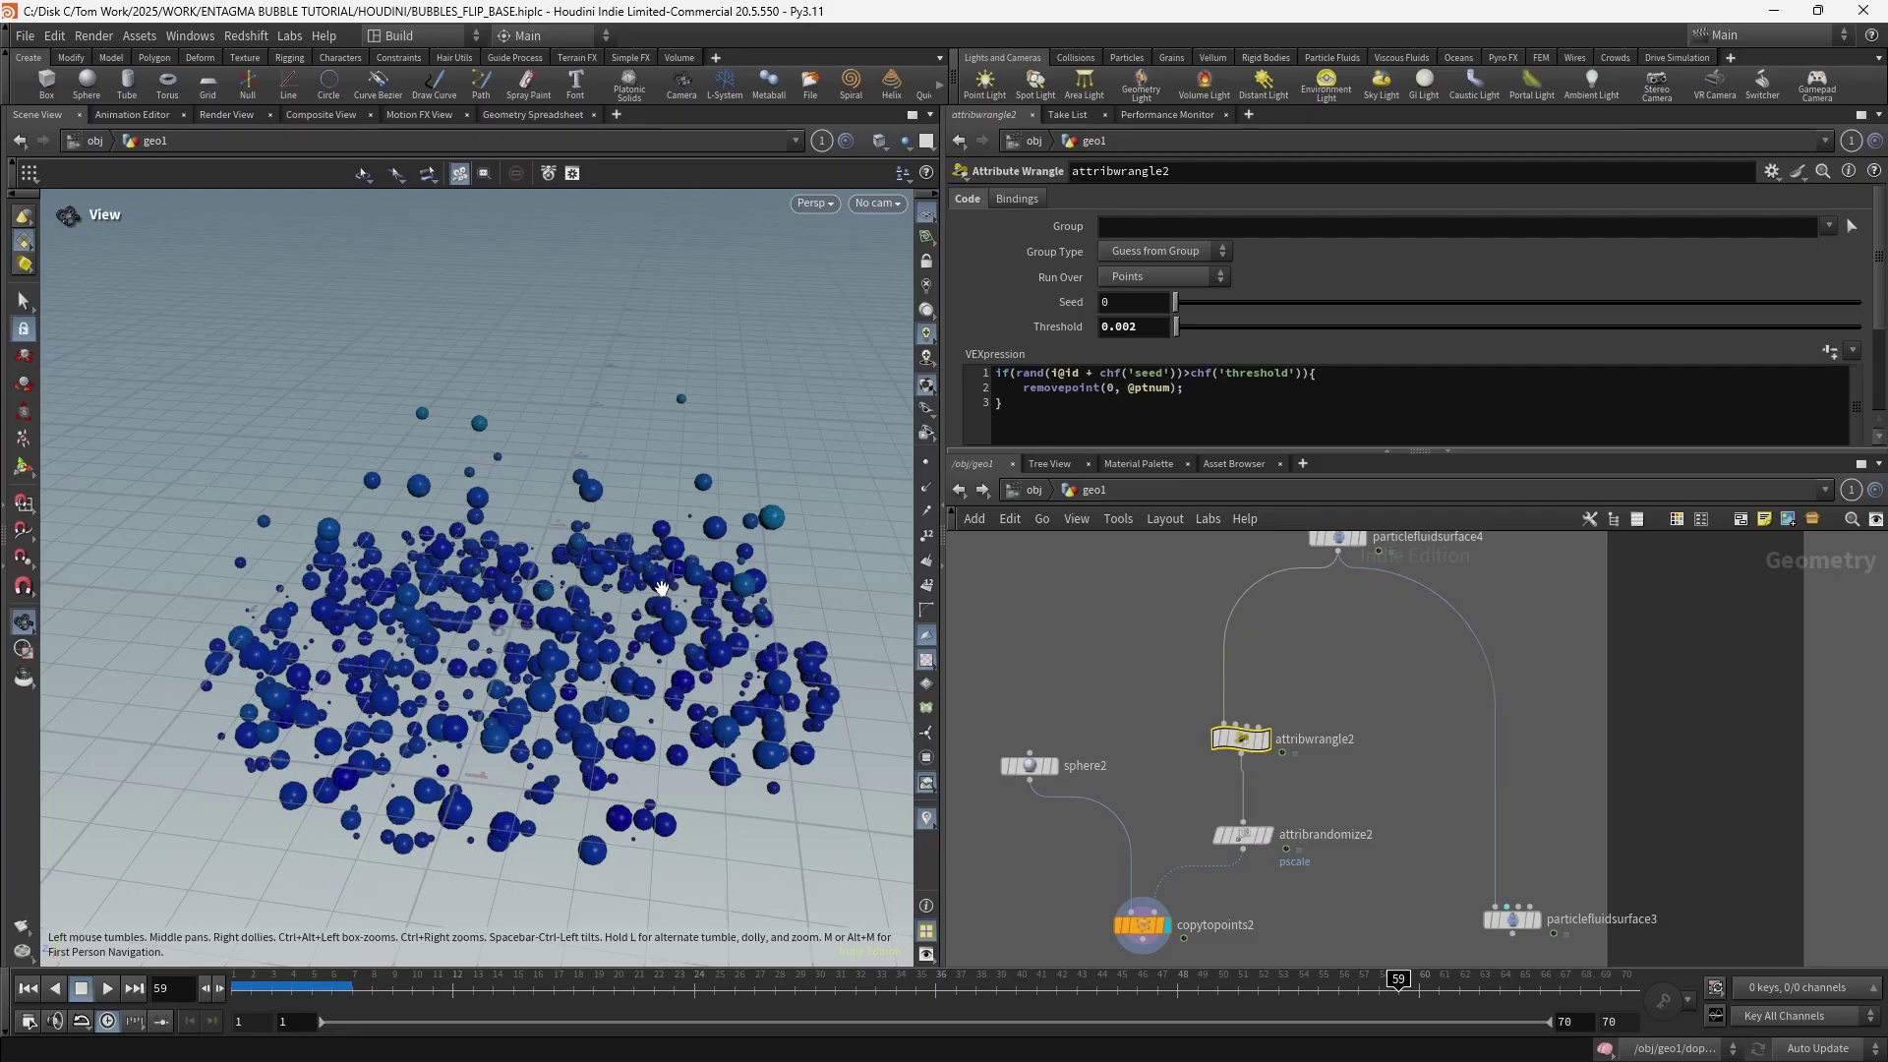
left_click_drag(661, 588, 629, 649)
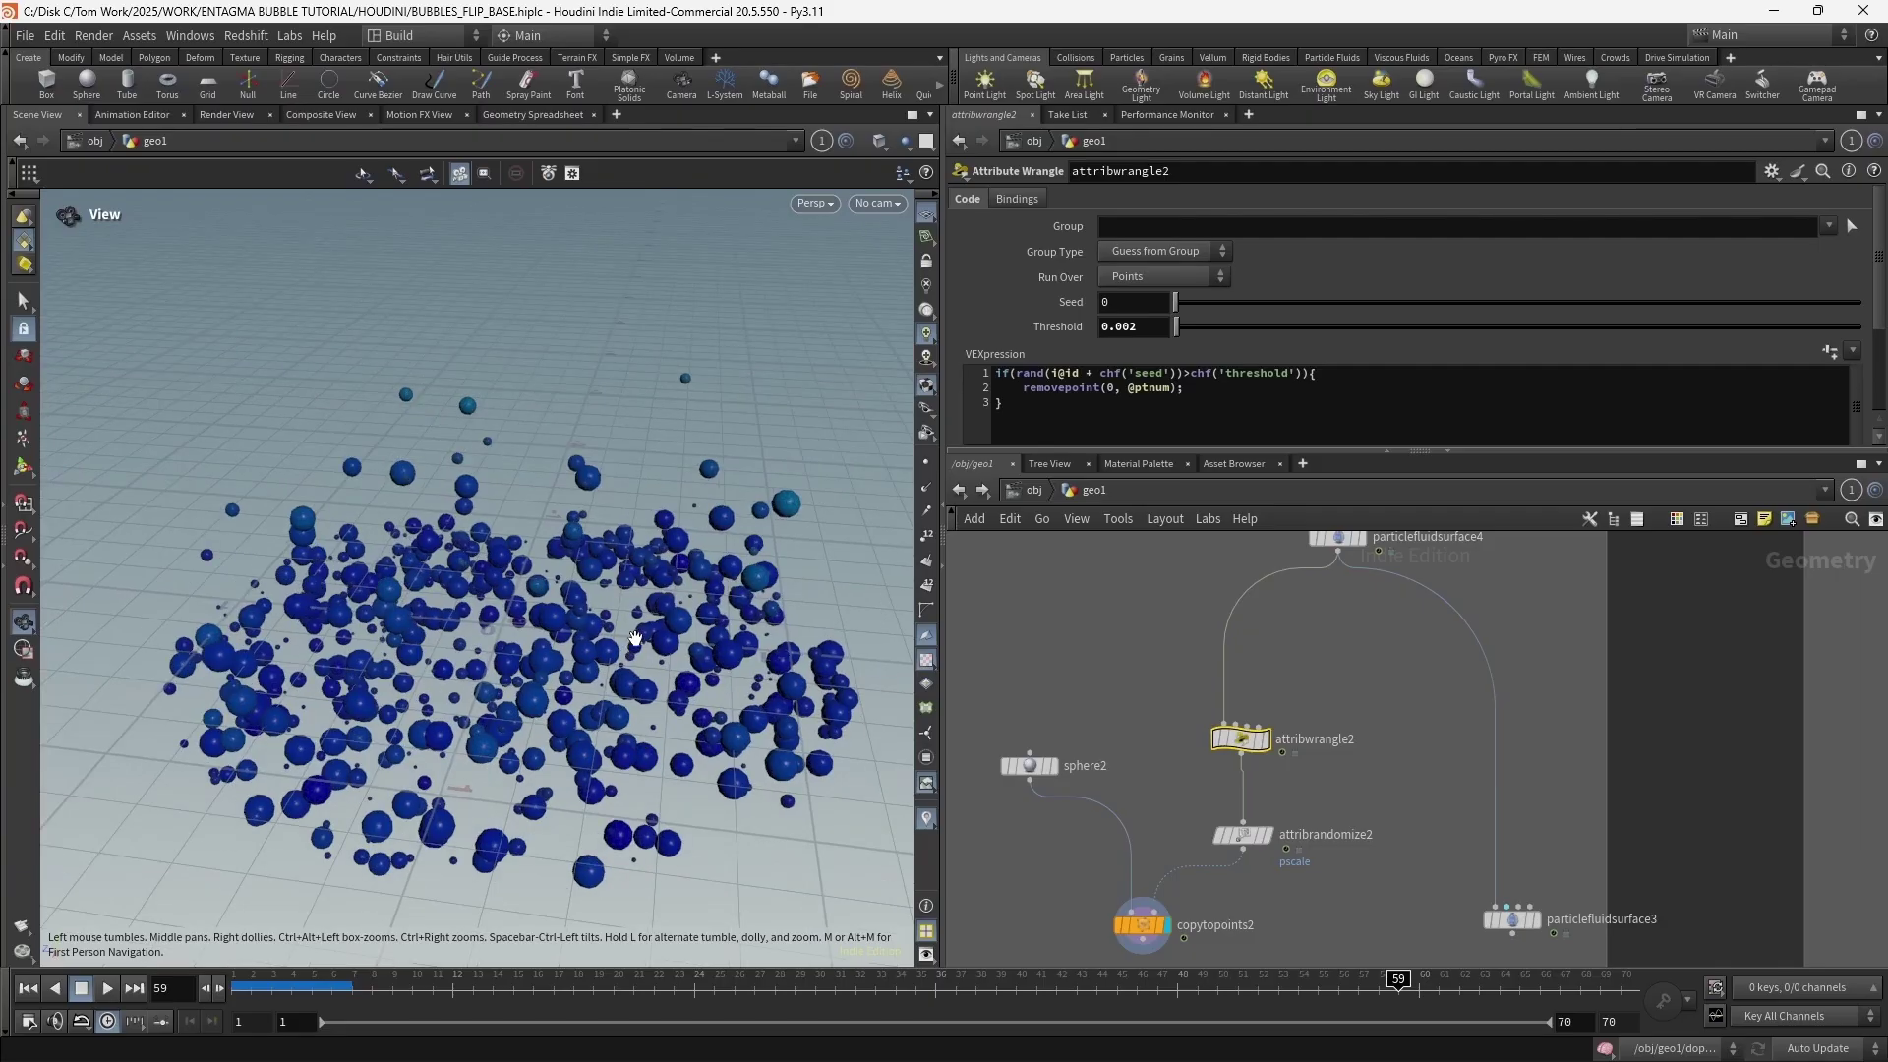
scroll(635, 640, "up", 4)
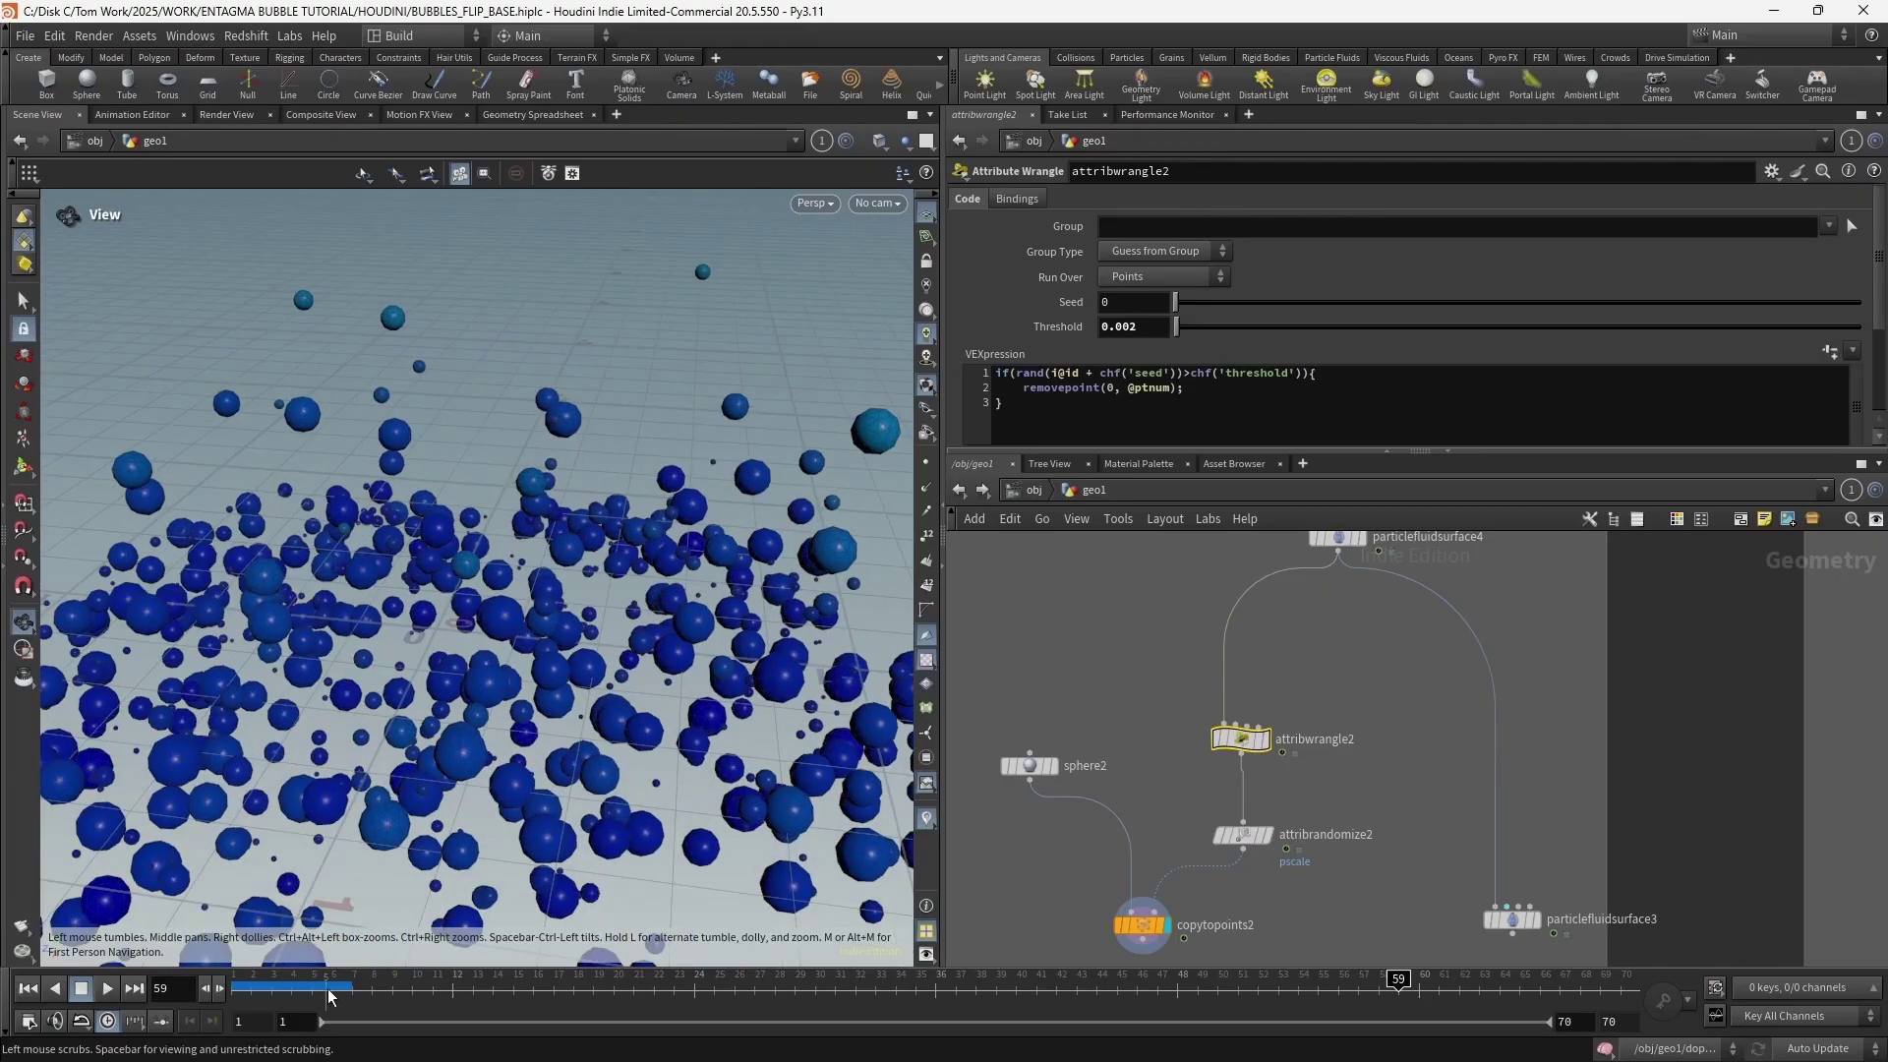
left_click_drag(335, 992, 697, 991)
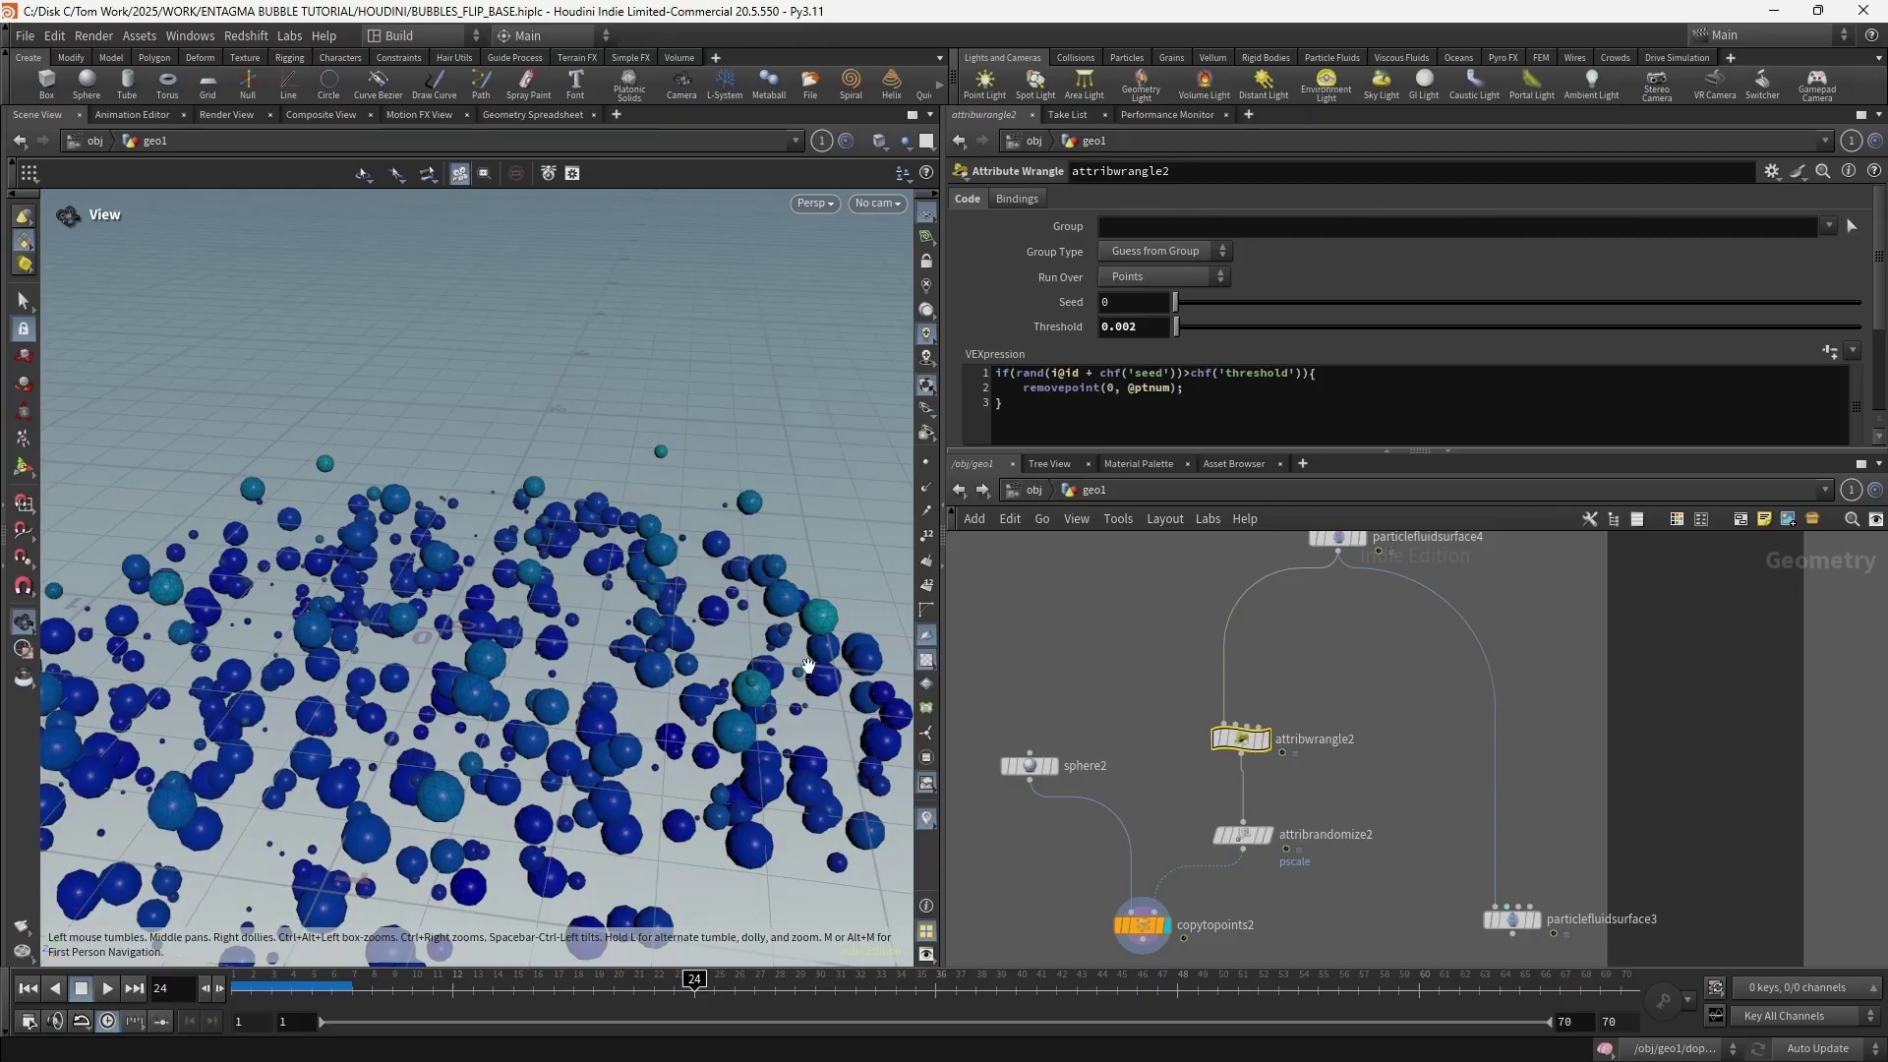
left_click_drag(632, 652, 674, 705)
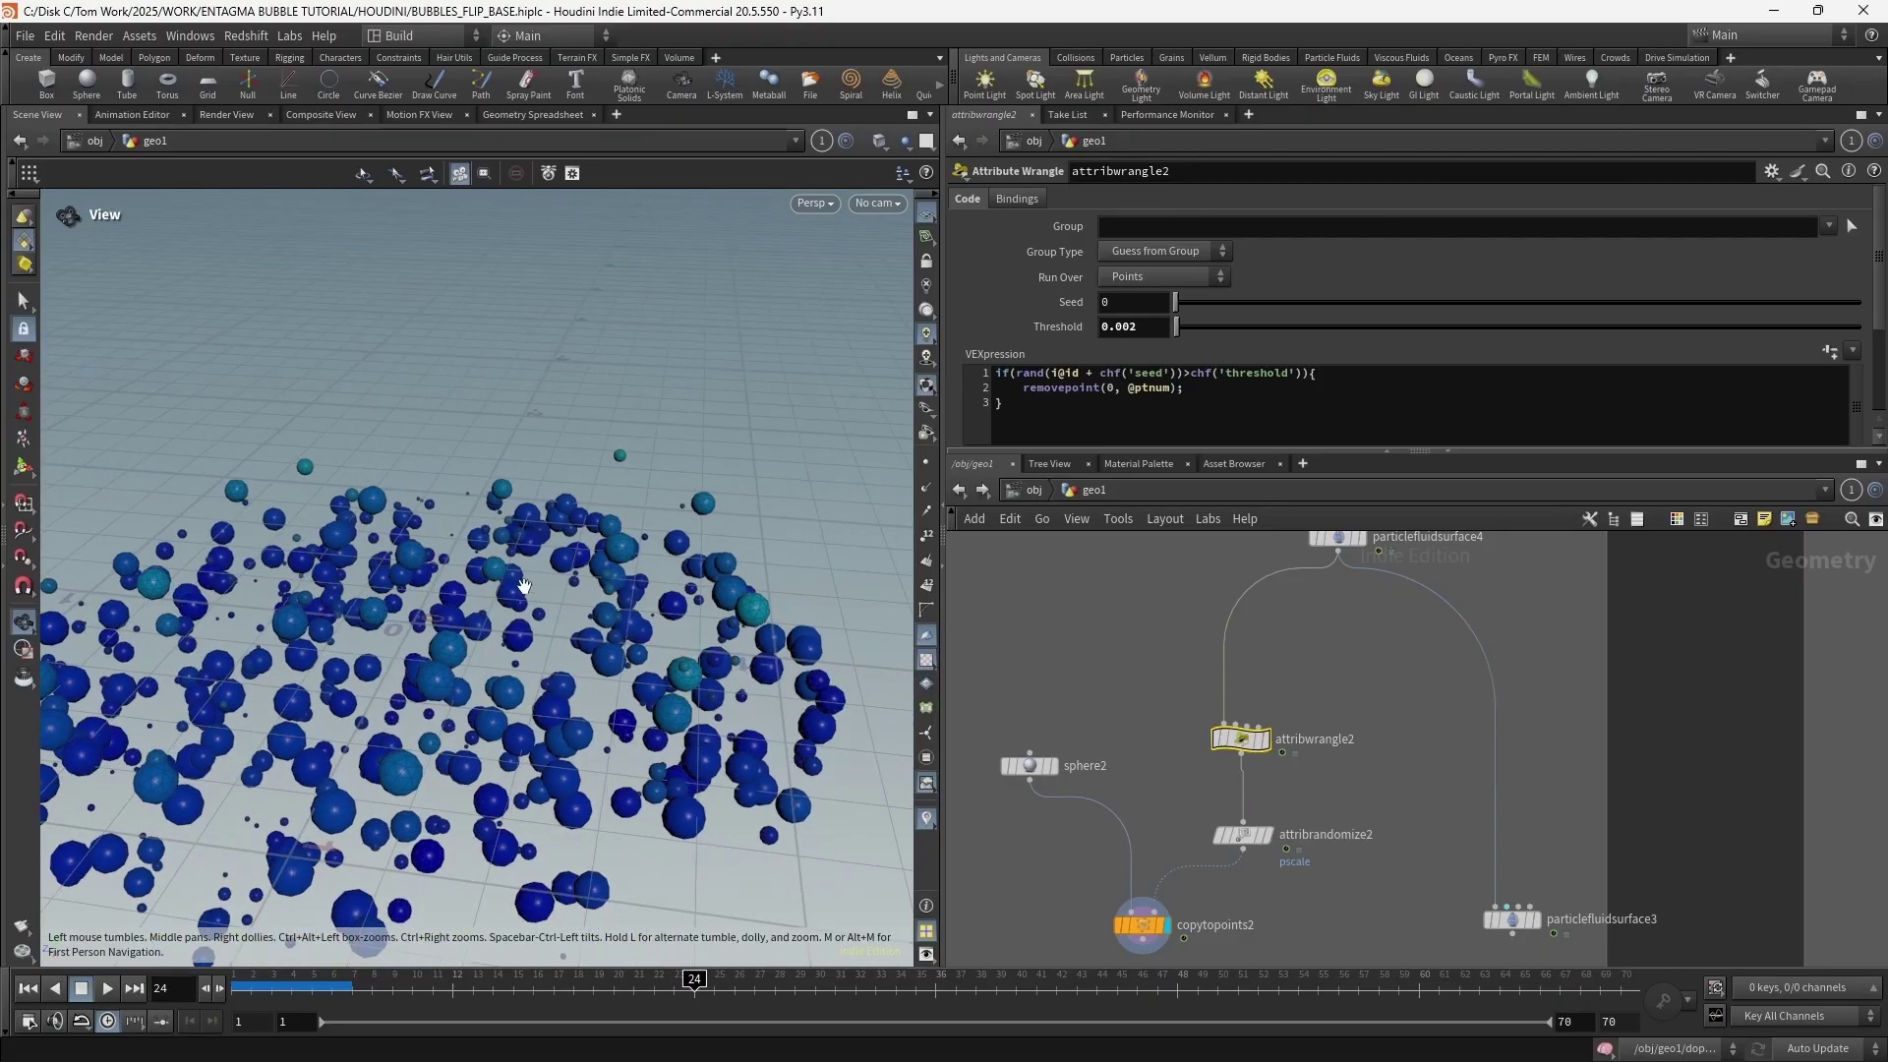
left_click_drag(399, 988, 875, 991)
Make room in the reseeding branch by moving sphere2, attribrandomize2 and copytopoints2 away from attribwrangle2
middle_click_drag(1344, 675, 1231, 613)
scroll(1214, 803, "down", 3)
left_click_drag(1229, 875, 988, 732)
left_click_drag(1012, 743, 1027, 862)
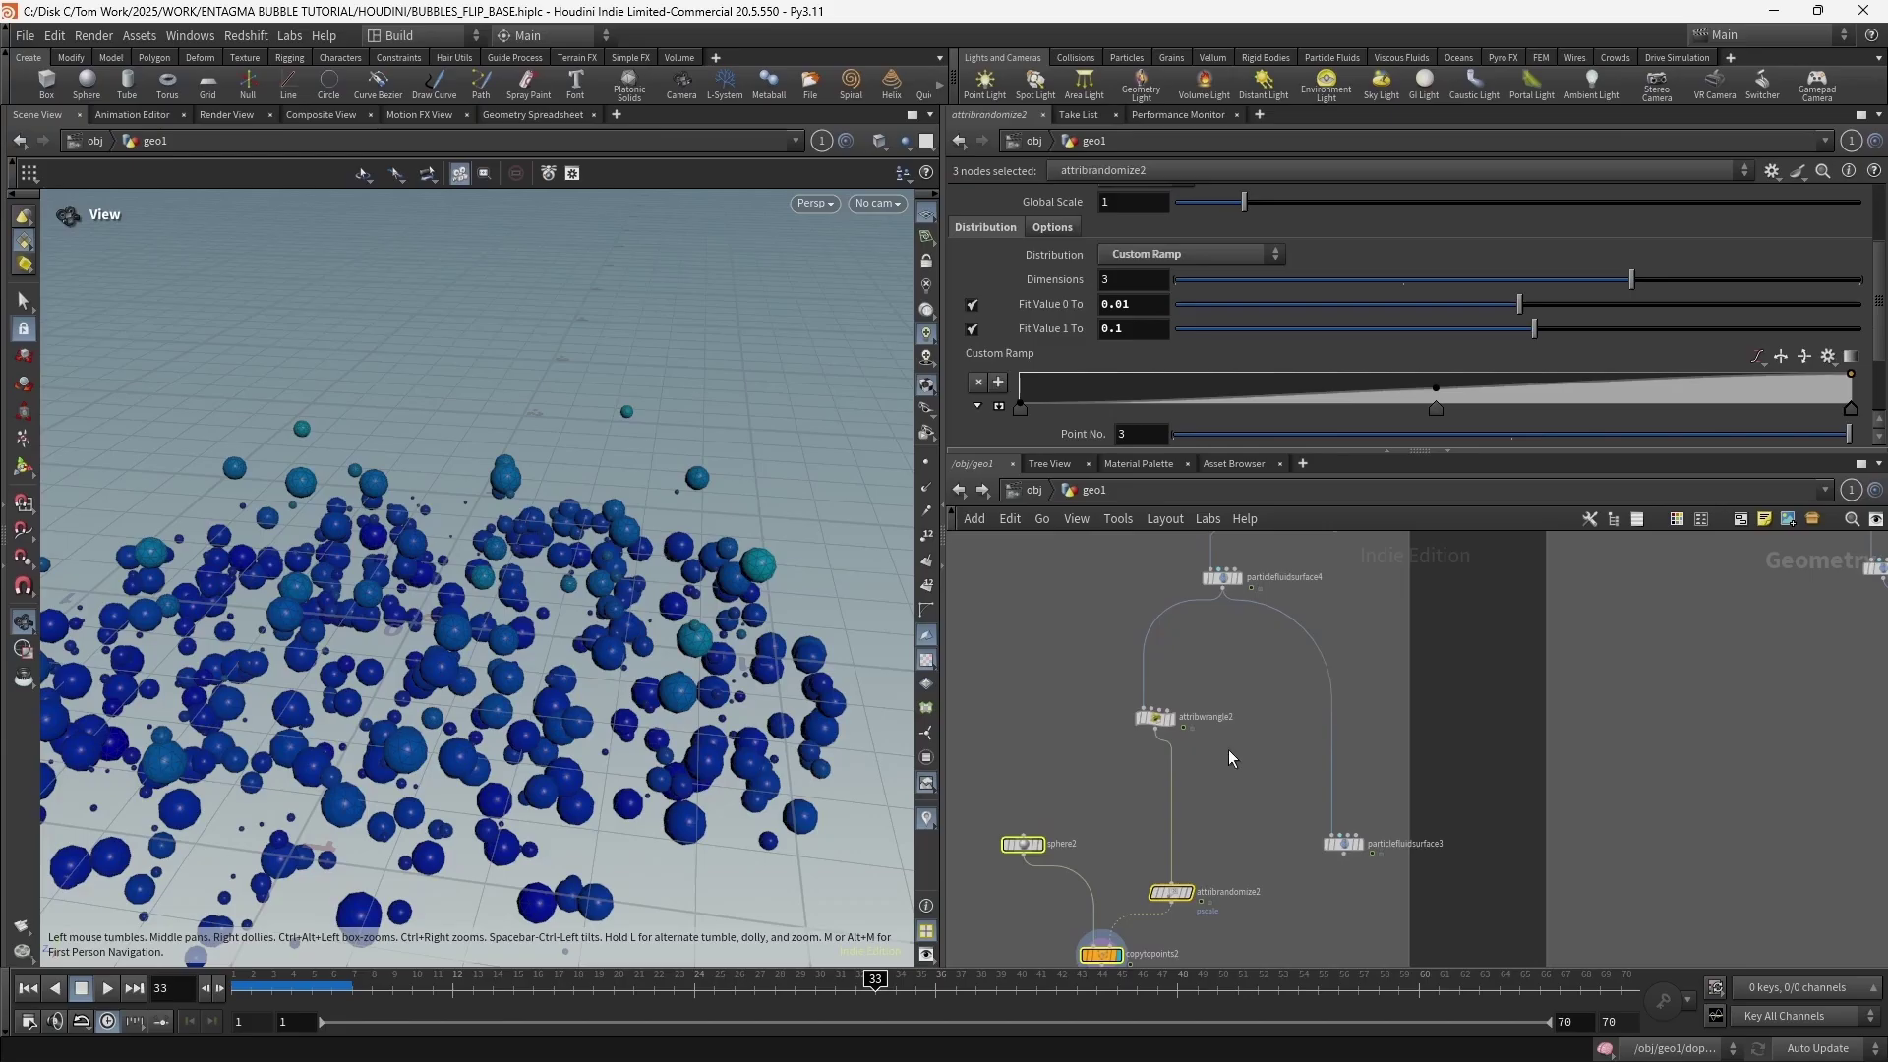
left_click(1180, 682)
left_click_drag(1159, 718, 1162, 653)
Add a Retime node fed by particlefluidsurface4, display it and freeze it at frame 1
key("Tab")
type("ret")
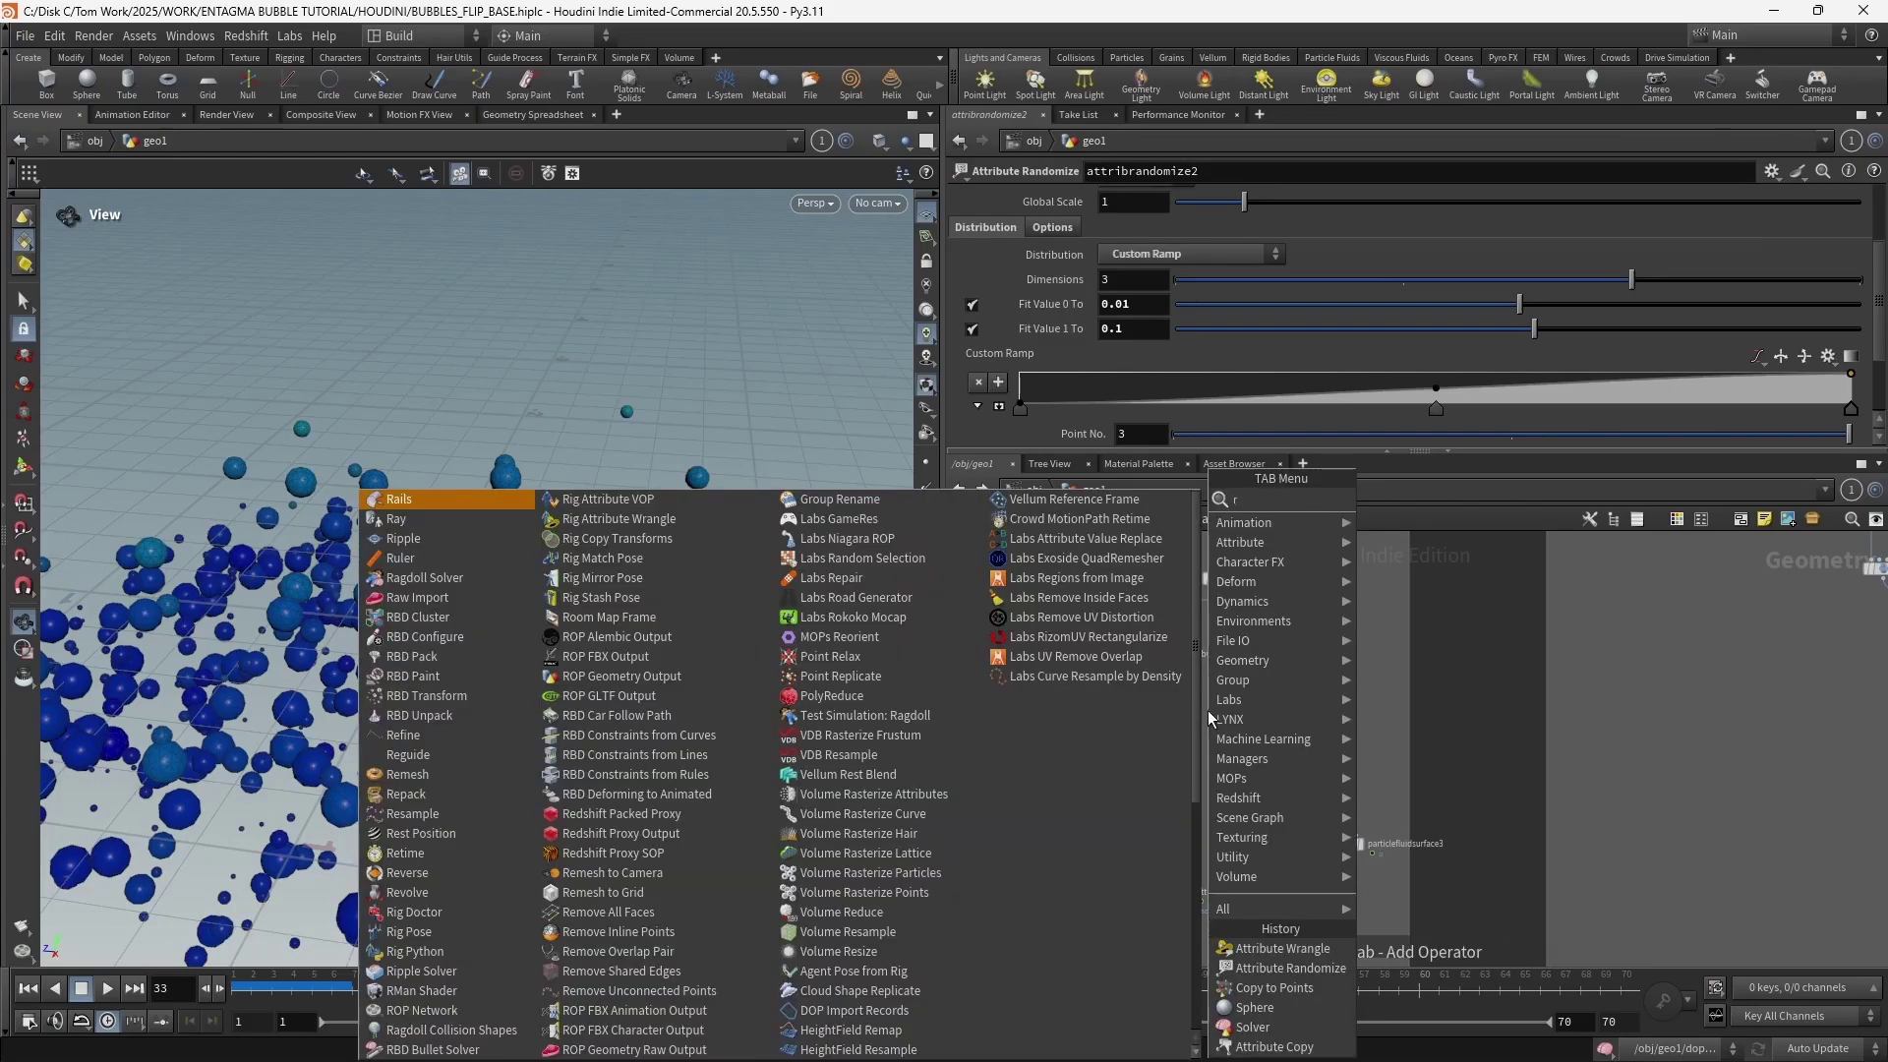
key("Return")
scroll(1227, 702, "up", 2)
left_click(1238, 722)
left_click_drag(1238, 708, 1216, 541)
left_click(1261, 723)
left_click_drag(365, 986, 236, 986)
left_click(1137, 246)
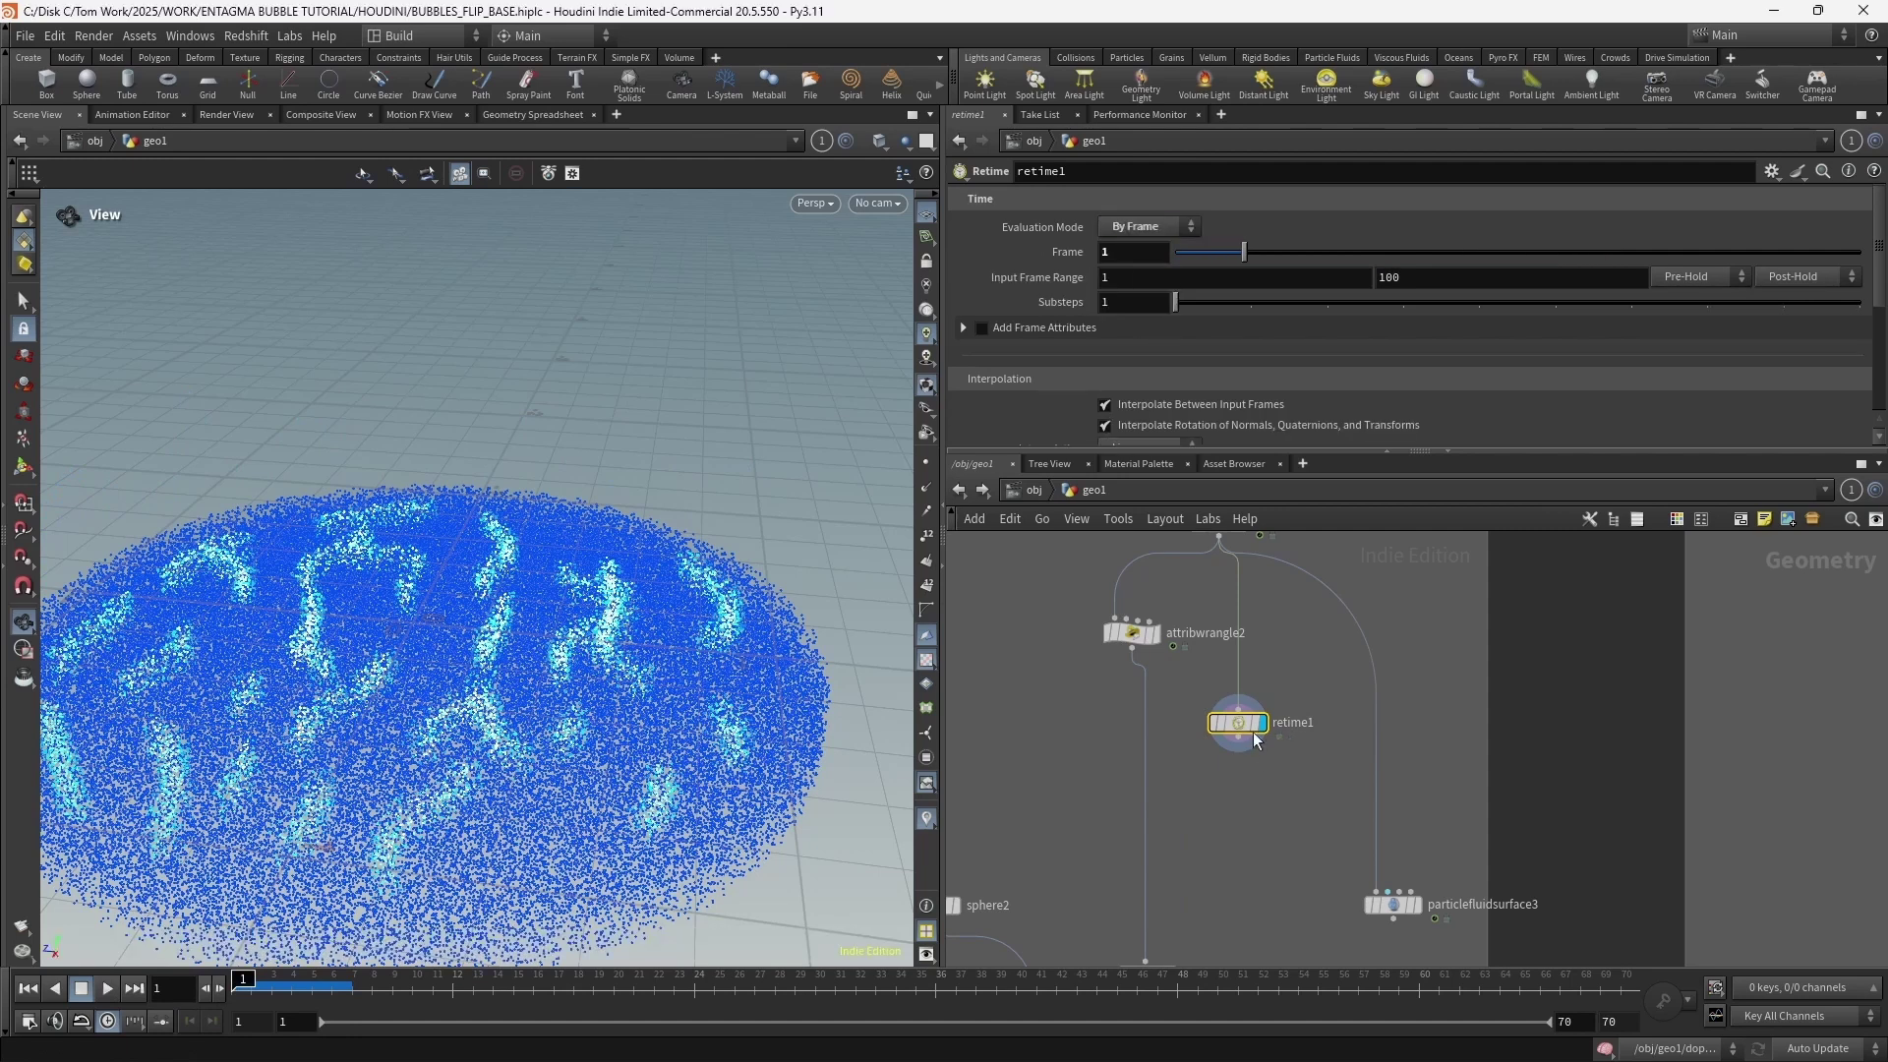
left_click(671, 980)
left_click_drag(218, 939, 212, 938)
Duplicate the Retime node, set the copy's Frame to 70, and scrub to check the frozen result
left_click_drag(1246, 732, 1345, 745)
middle_click_drag(1367, 742, 1273, 767)
left_click_drag(1136, 262, 1077, 246)
left_click(1115, 252)
key("Escape")
left_click(1149, 253)
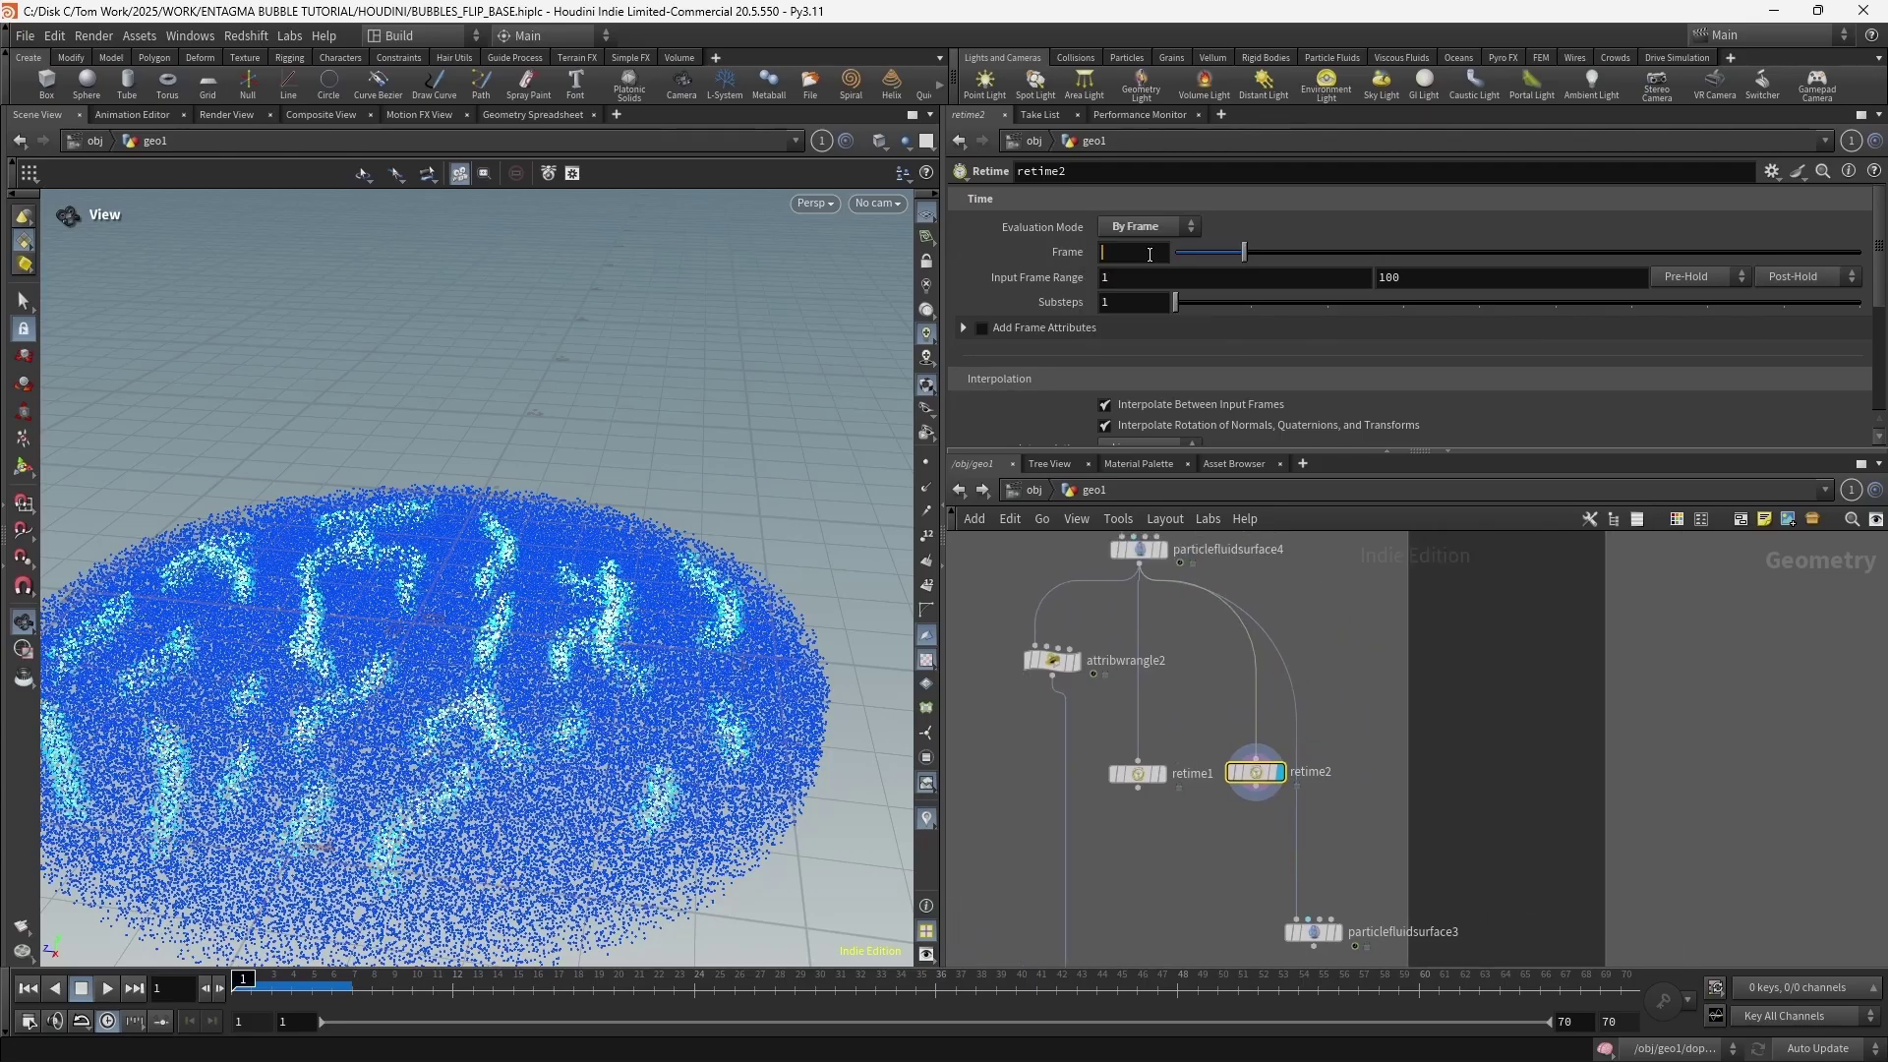
type("70")
left_click(939, 989)
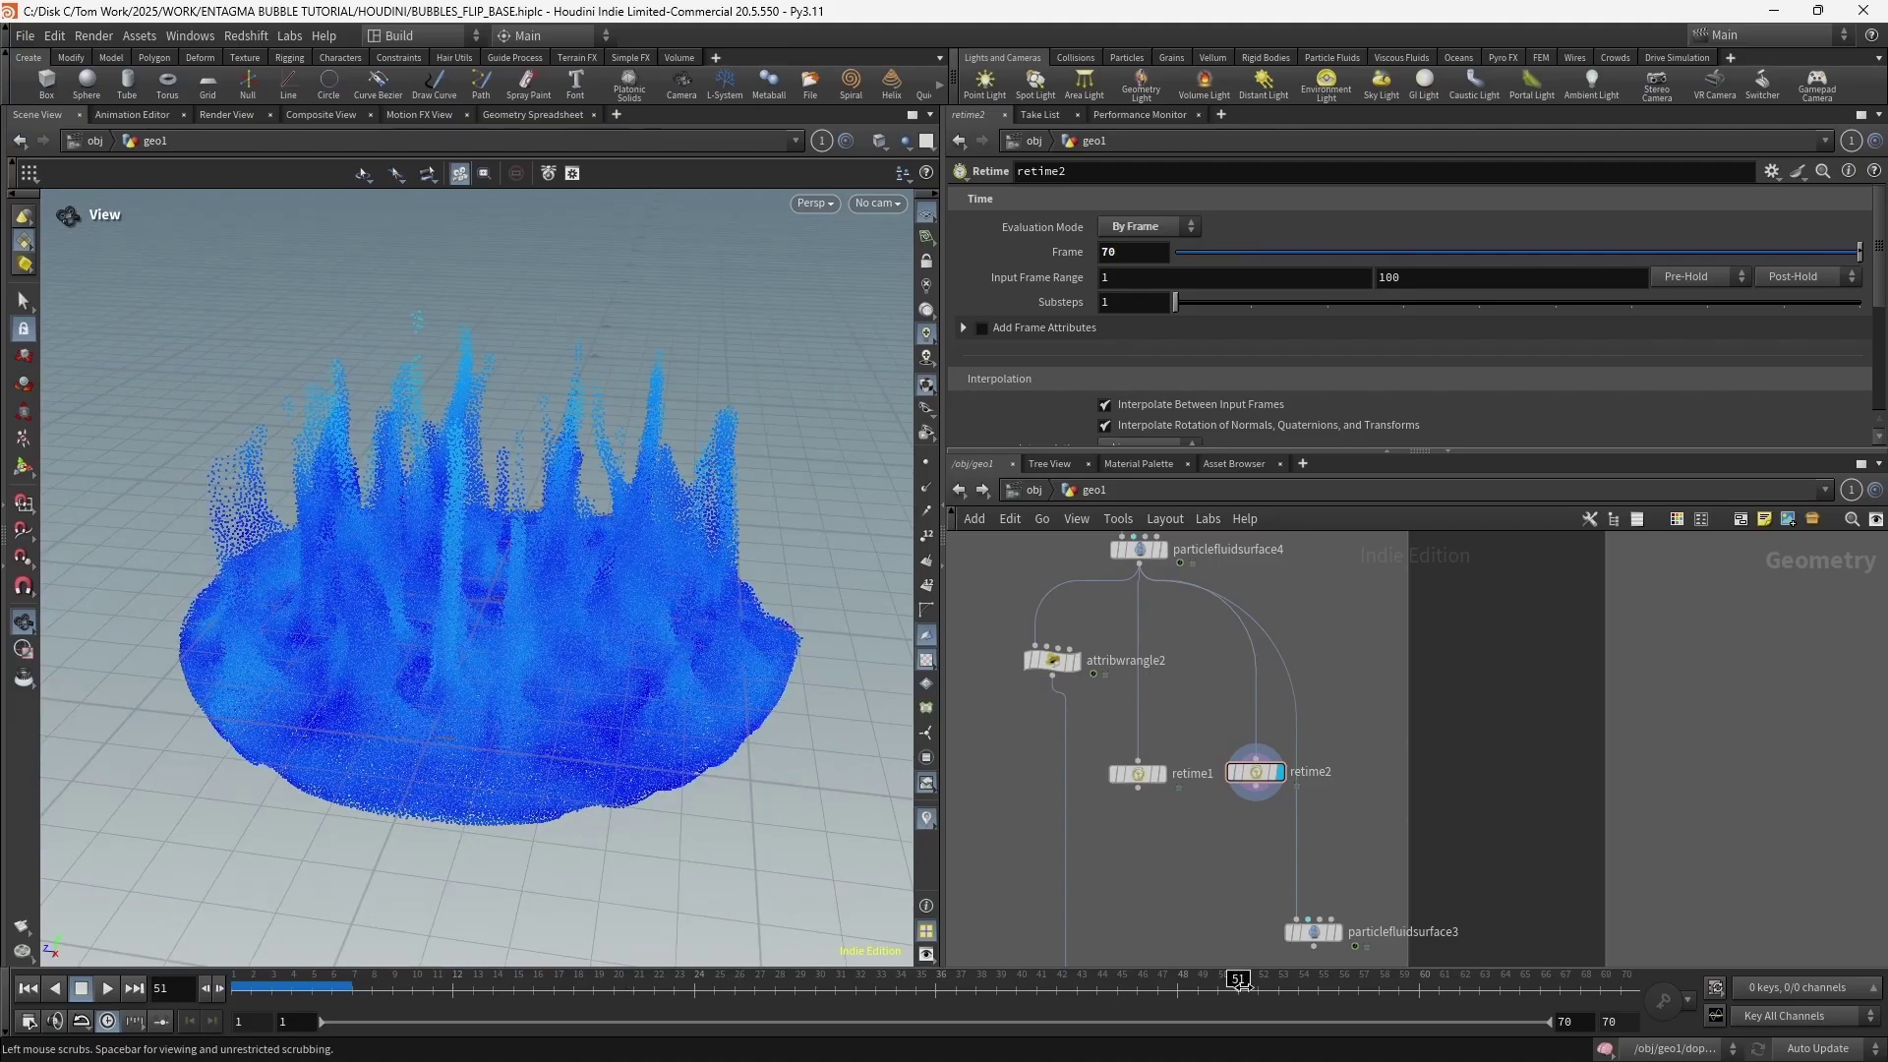
Insert an Attribute Wrangle between attribwrangle2 and attribrandomize2, connect retime1 and retime2 to its second and third inputs, and display it
middle_click_drag(1129, 771, 1135, 694)
key("r")
left_click(1135, 694)
key("Tab")
type("wr")
key("Return")
left_click(1113, 798)
left_click_drag(1107, 799, 1077, 793)
left_click_drag(1075, 780, 1261, 709)
key("r")
left_click(1086, 799)
mouse_move(1086, 799)
left_mouse_down()
mouse_move(1115, 804)
mouse_move(1091, 773)
left_mouse_up()
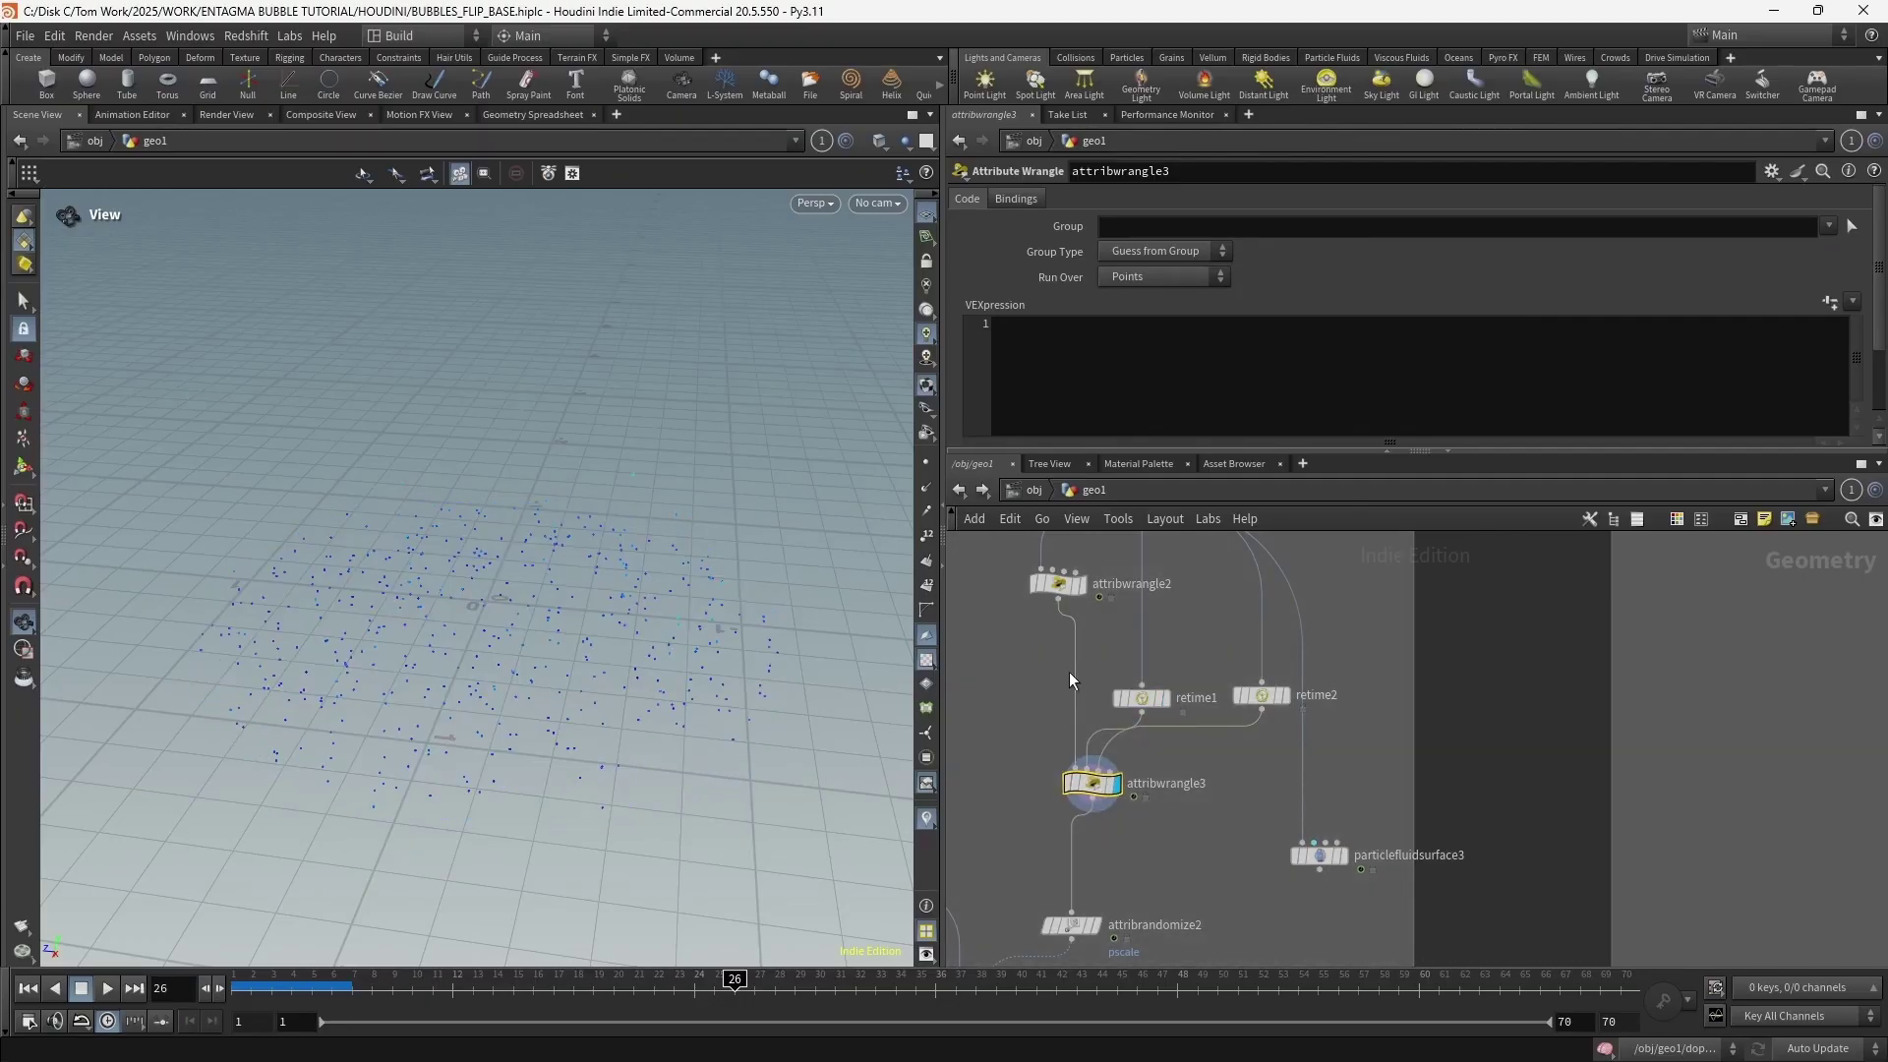
Examine which nodes feed the first, second and third inputs of attribwrangle3
scroll(1076, 757, "up", 5)
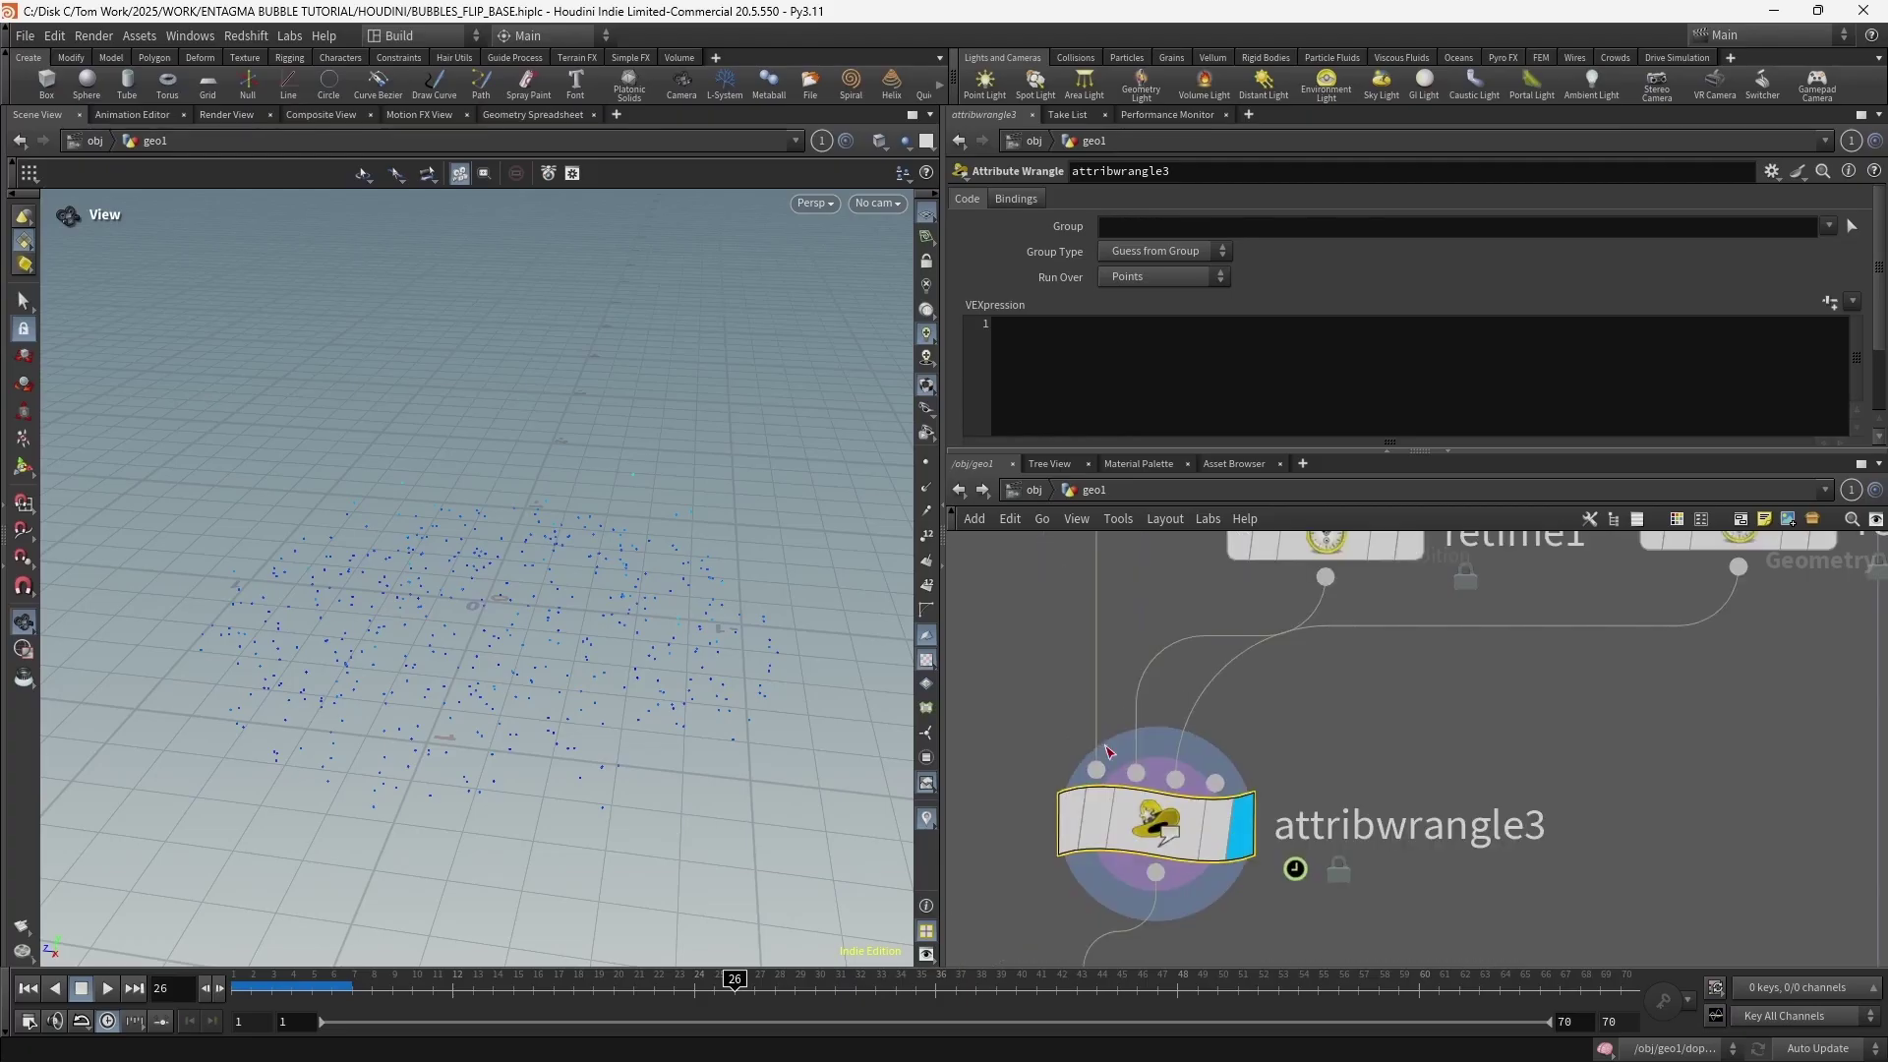
scroll(1090, 747, "down", 6)
scroll(1087, 664, "up", 4)
scroll(1081, 814, "down", 1)
middle_click_drag(1091, 762, 1060, 693)
left_click_drag(1194, 646, 1177, 599)
scroll(1077, 590, "down", 2)
middle_click_drag(1077, 547, 1078, 664)
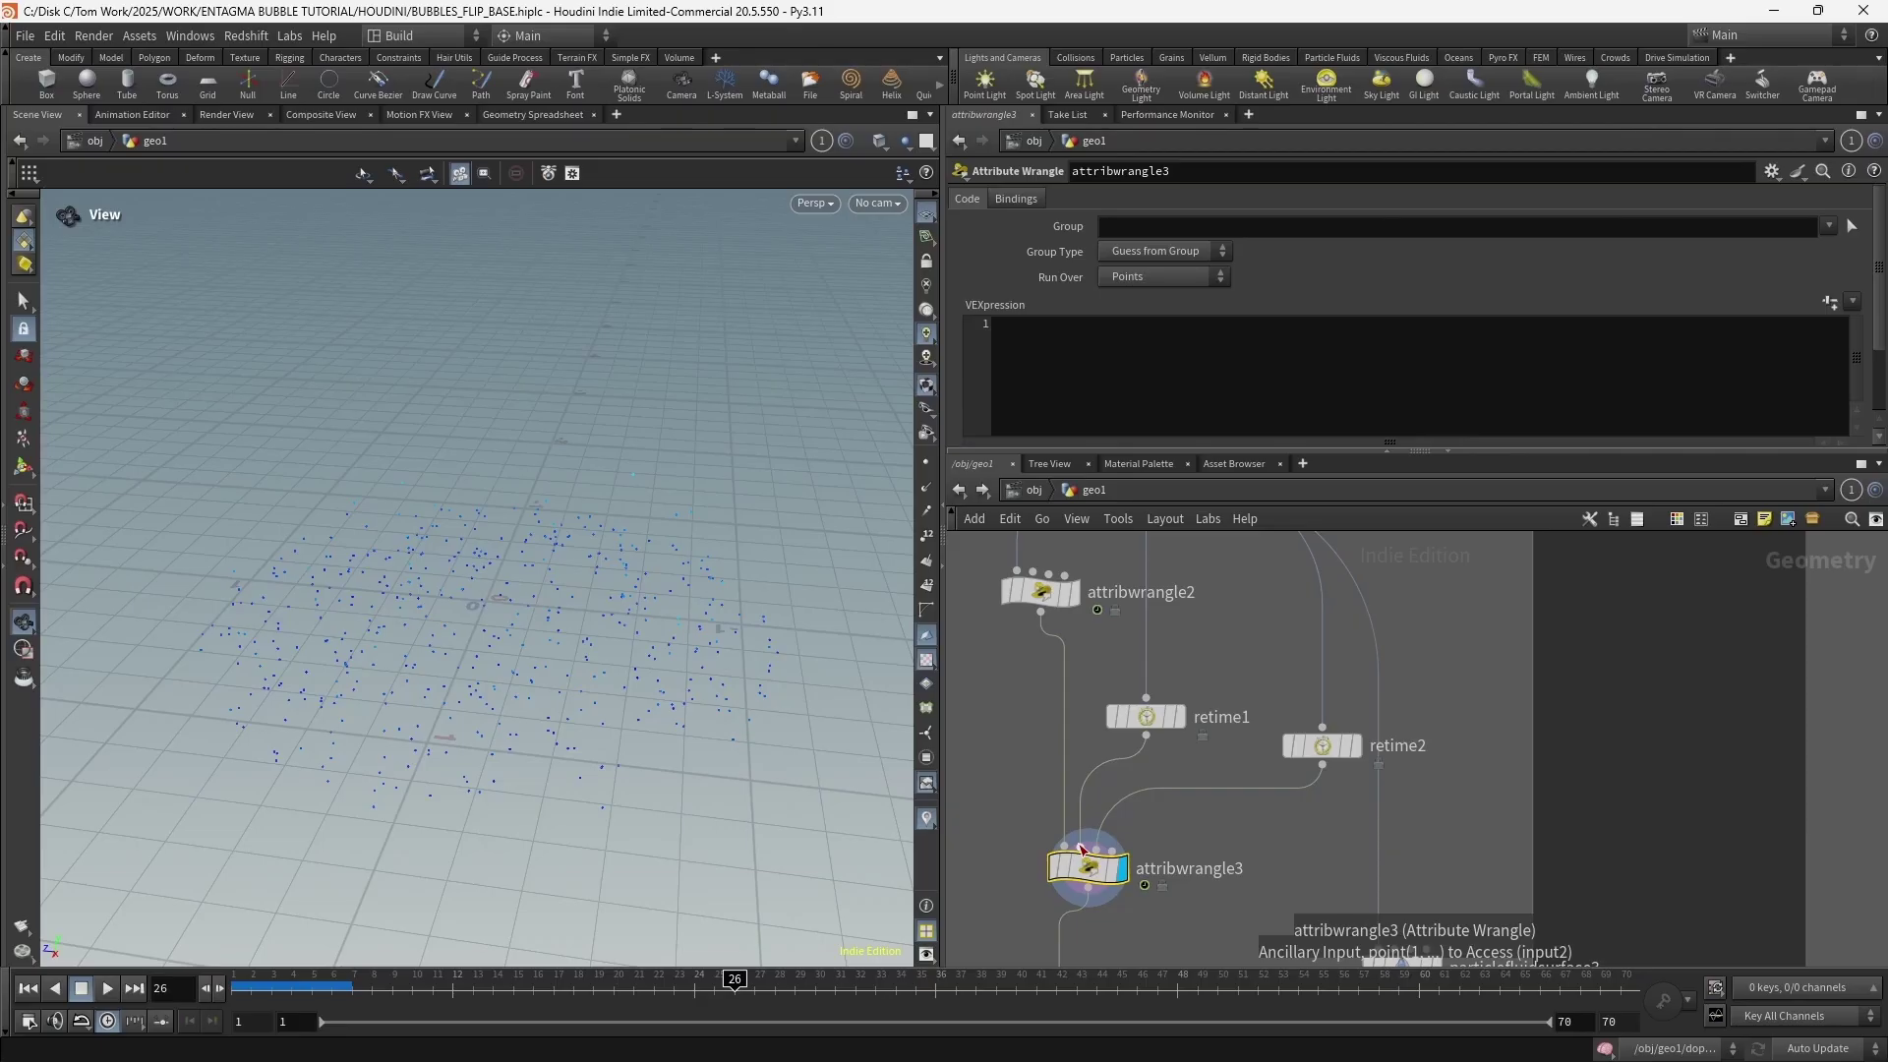
Begin attribwrangle3's expression with "if(i@id" and rewire retime1 and retime2 to take their input from attribwrangle2
left_click(1093, 382)
type("if(i@id")
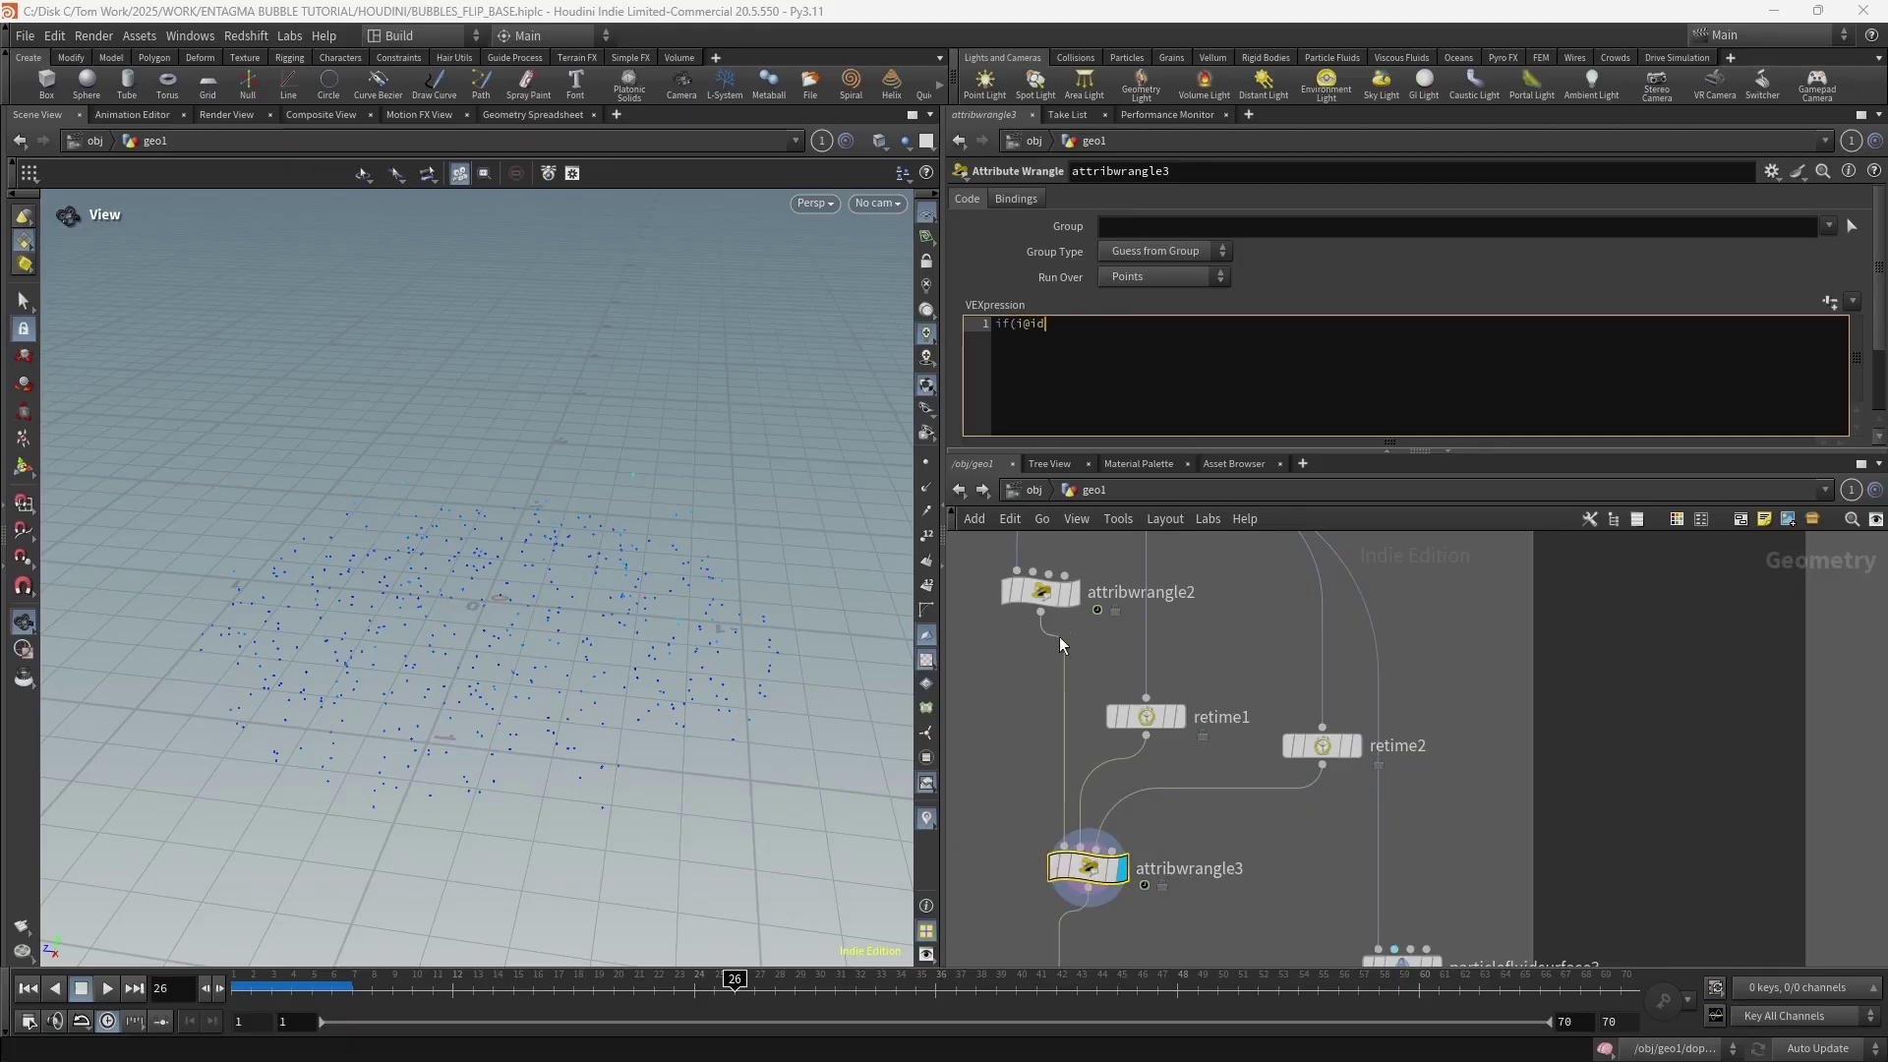
scroll(1040, 718, "down", 4)
scroll(1052, 777, "up", 2)
left_click_drag(1024, 748, 981, 740)
scroll(1022, 737, "down", 2)
middle_click_drag(1072, 679, 1195, 634)
left_click_drag(1127, 696, 1332, 700)
left_click_drag(1195, 782, 1153, 788)
left_click(1039, 336)
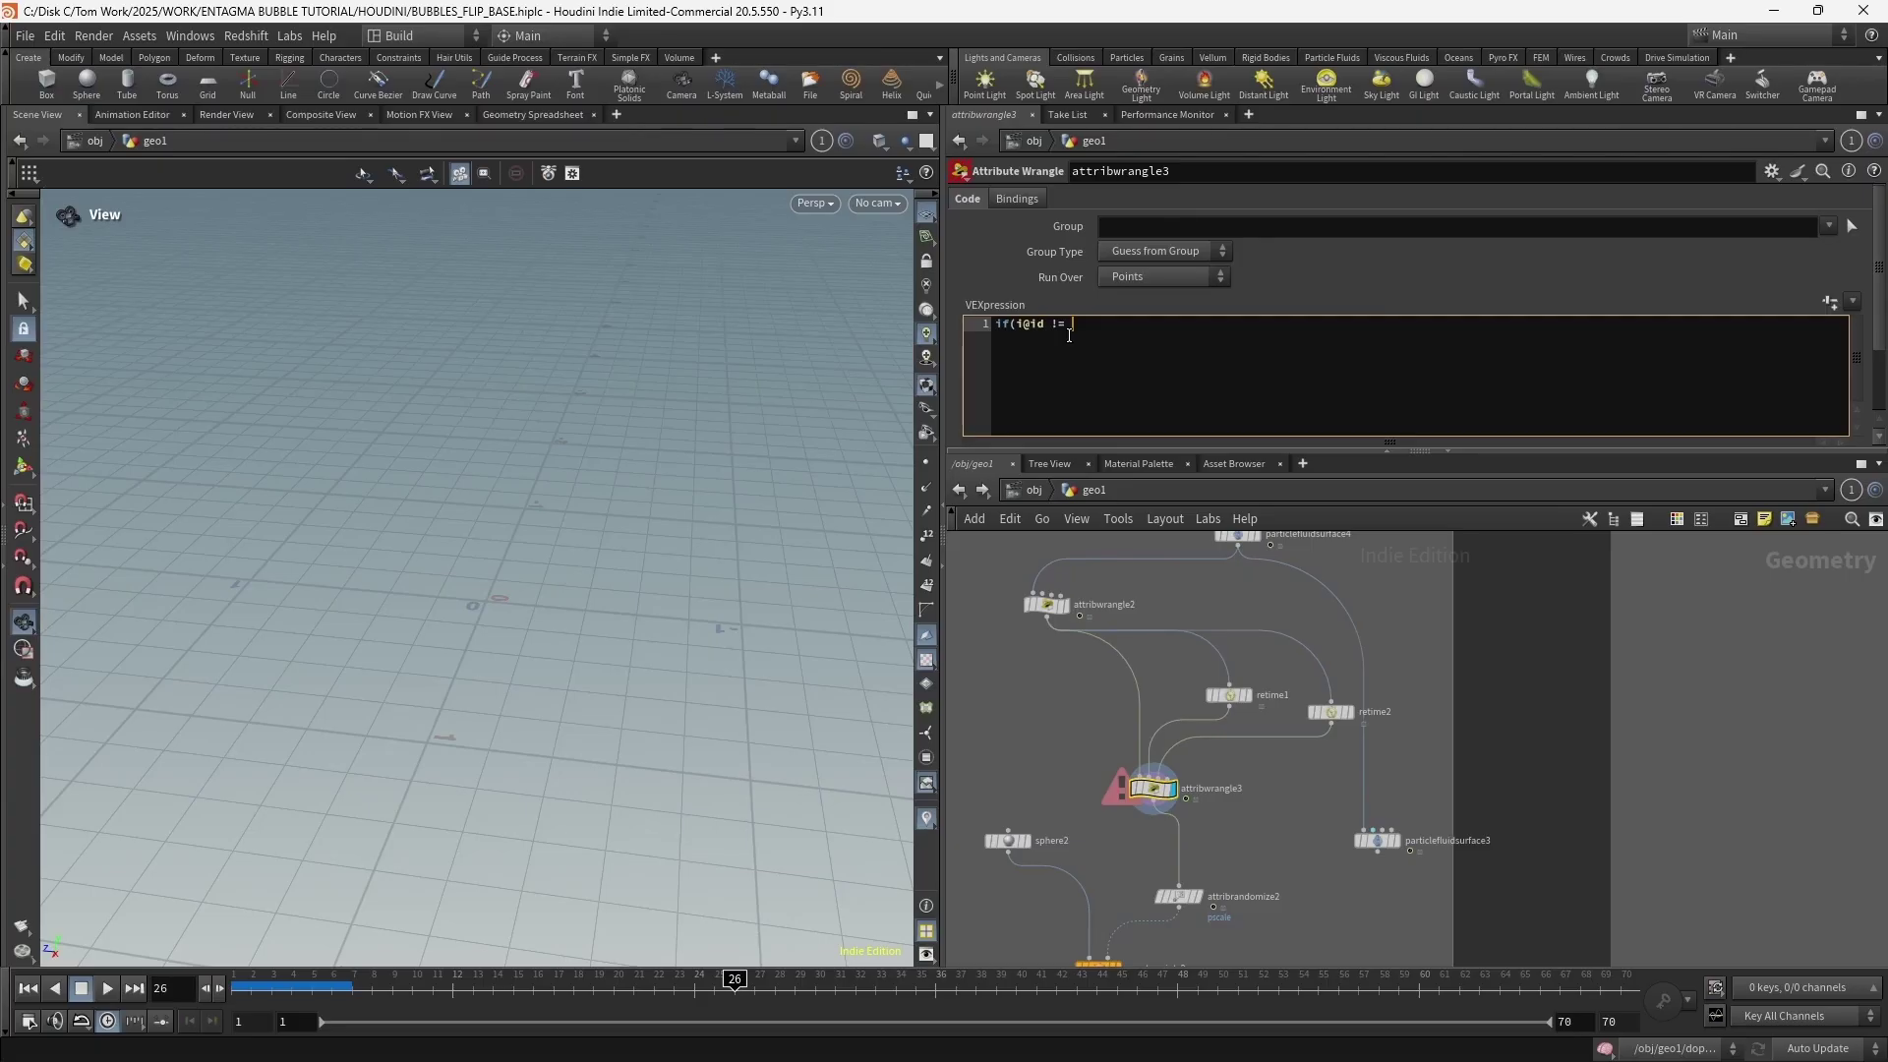
key("Escape")
key("Return")
type("removepoin")
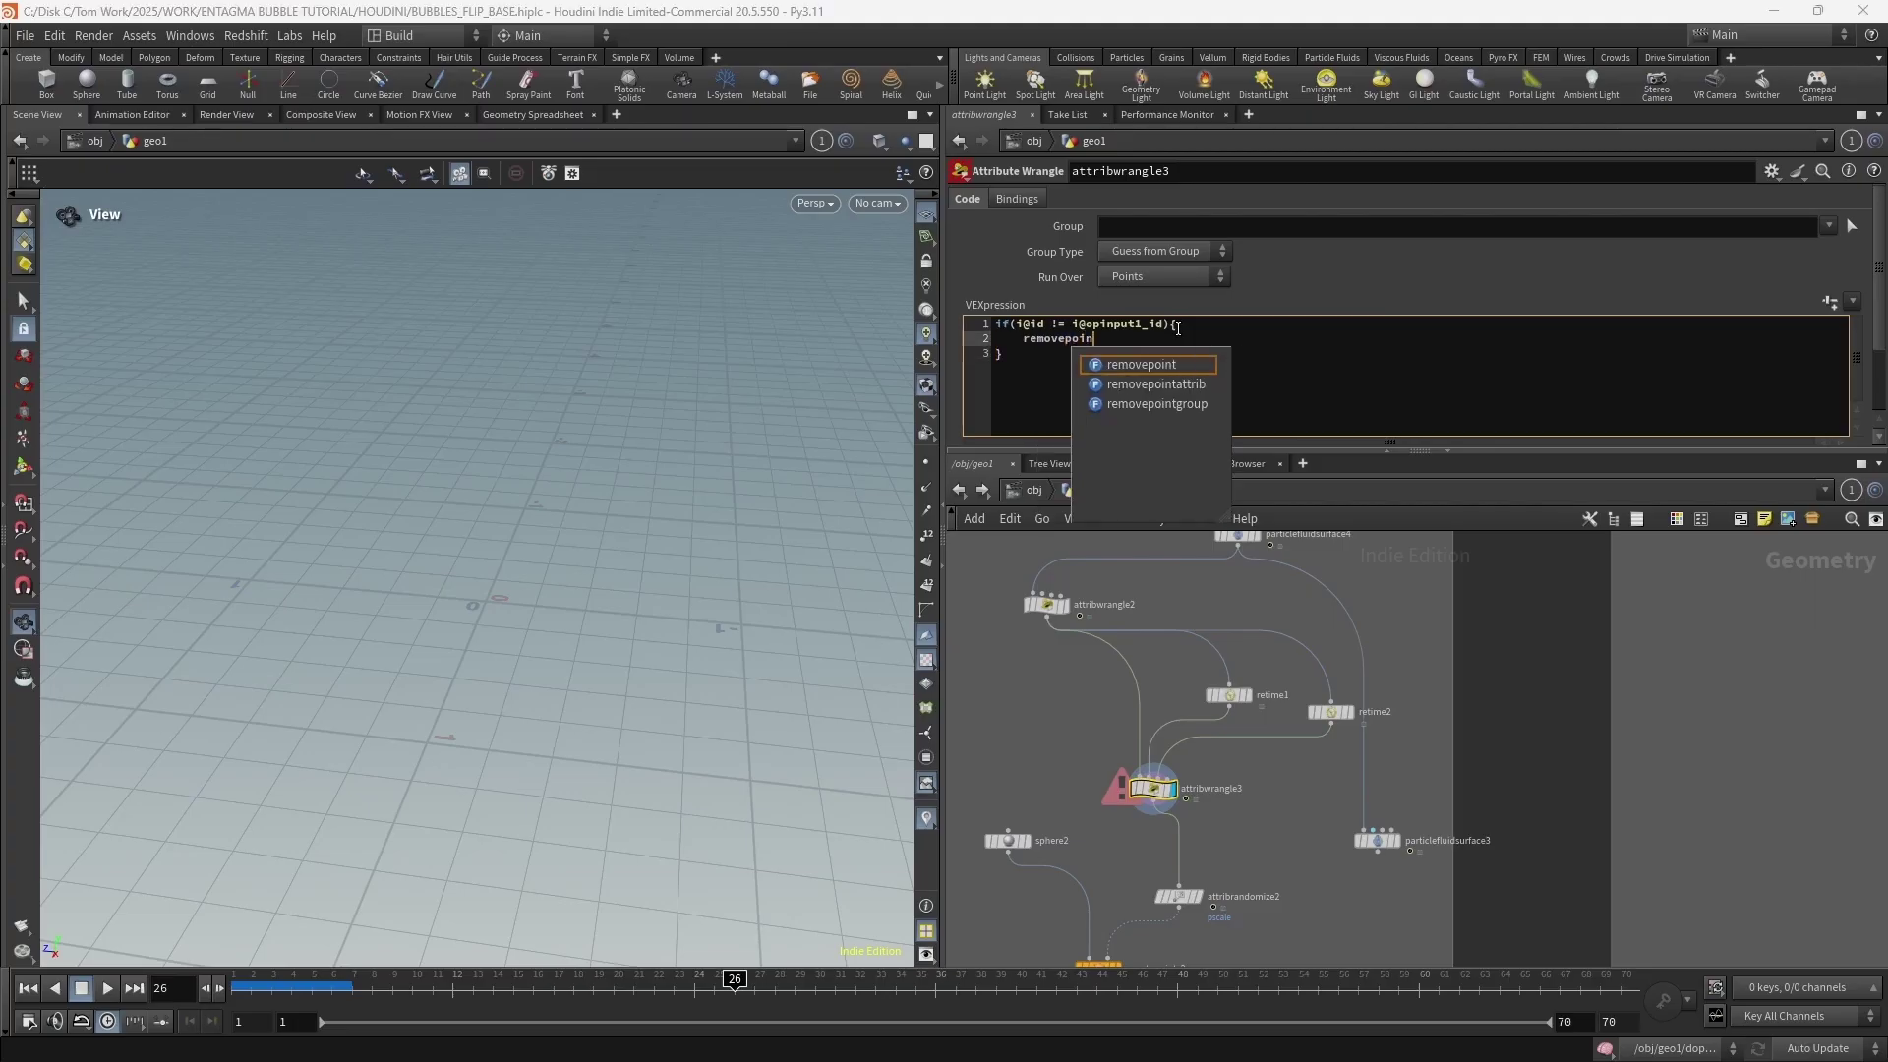
type("t(0, @ptnum);")
middle_click_drag(1122, 876, 1119, 761)
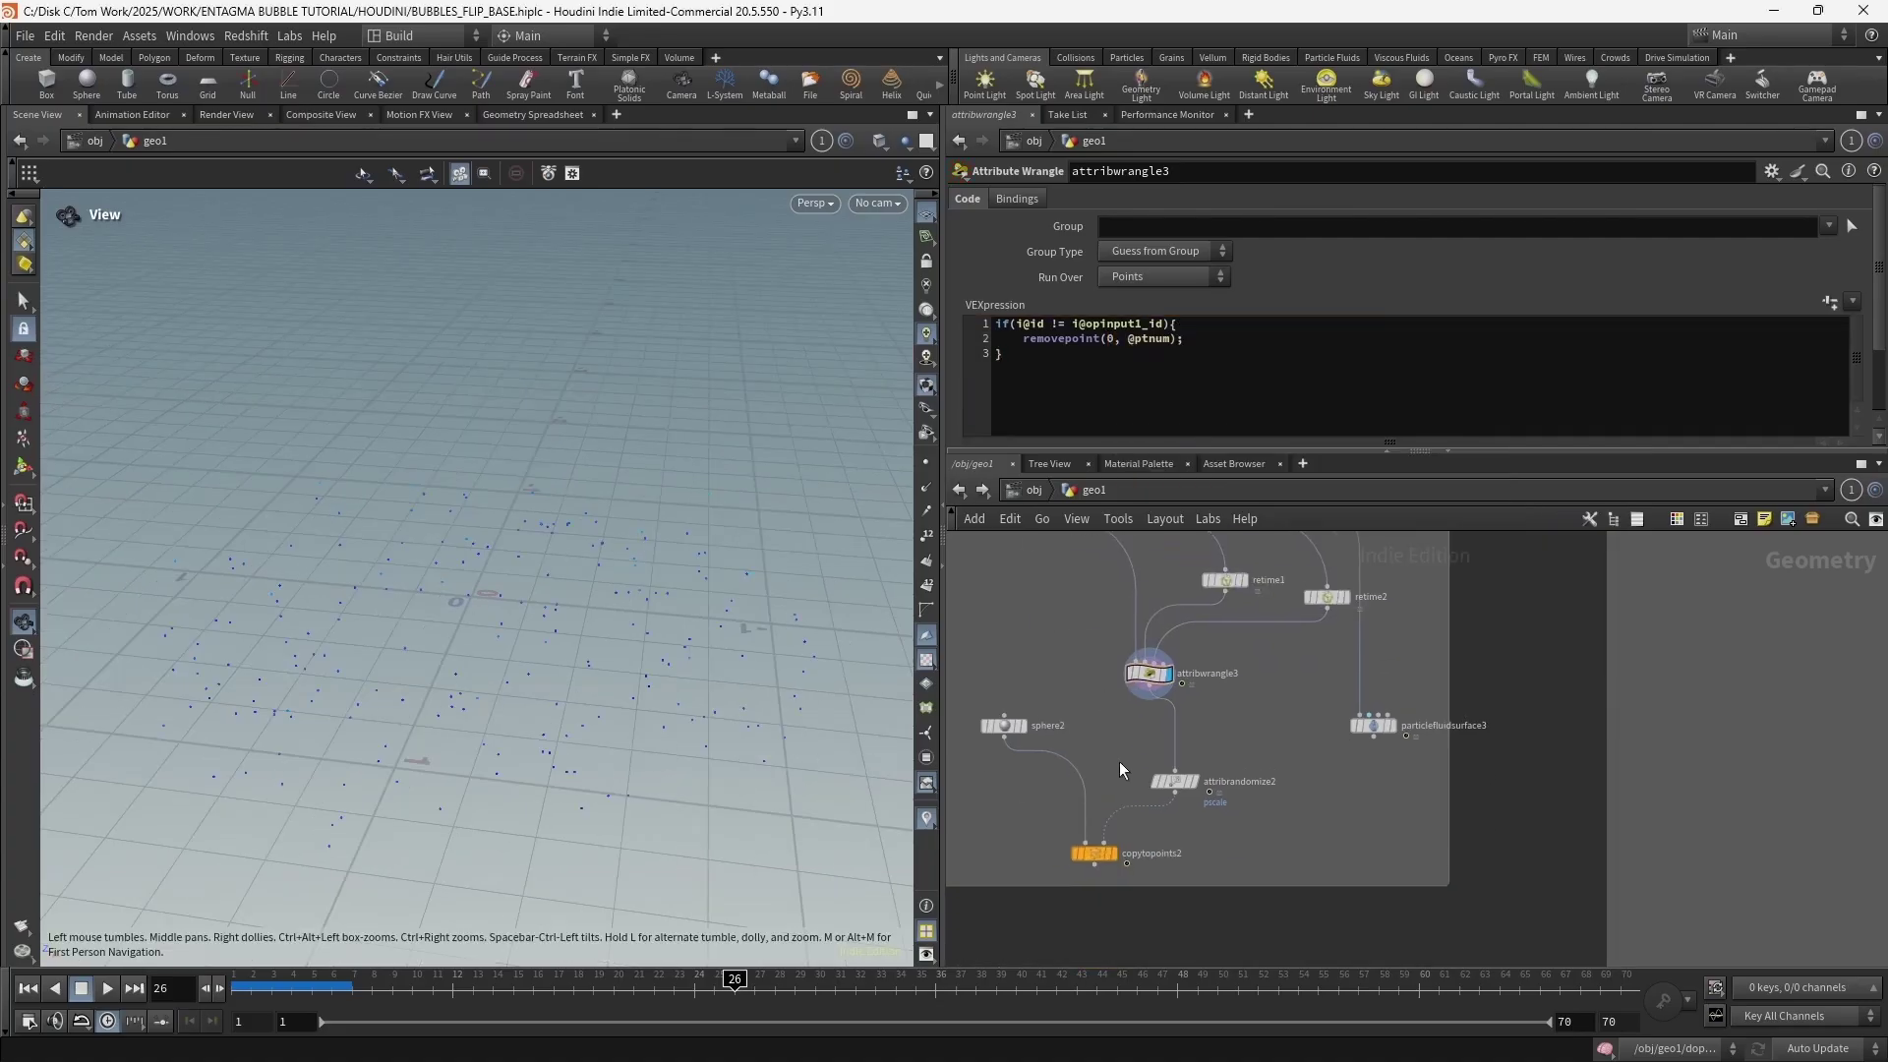
Display copytopoints2, toggle attribwrangle3's bypass to compare the spheres, and scrub through the frames
left_click(1121, 852)
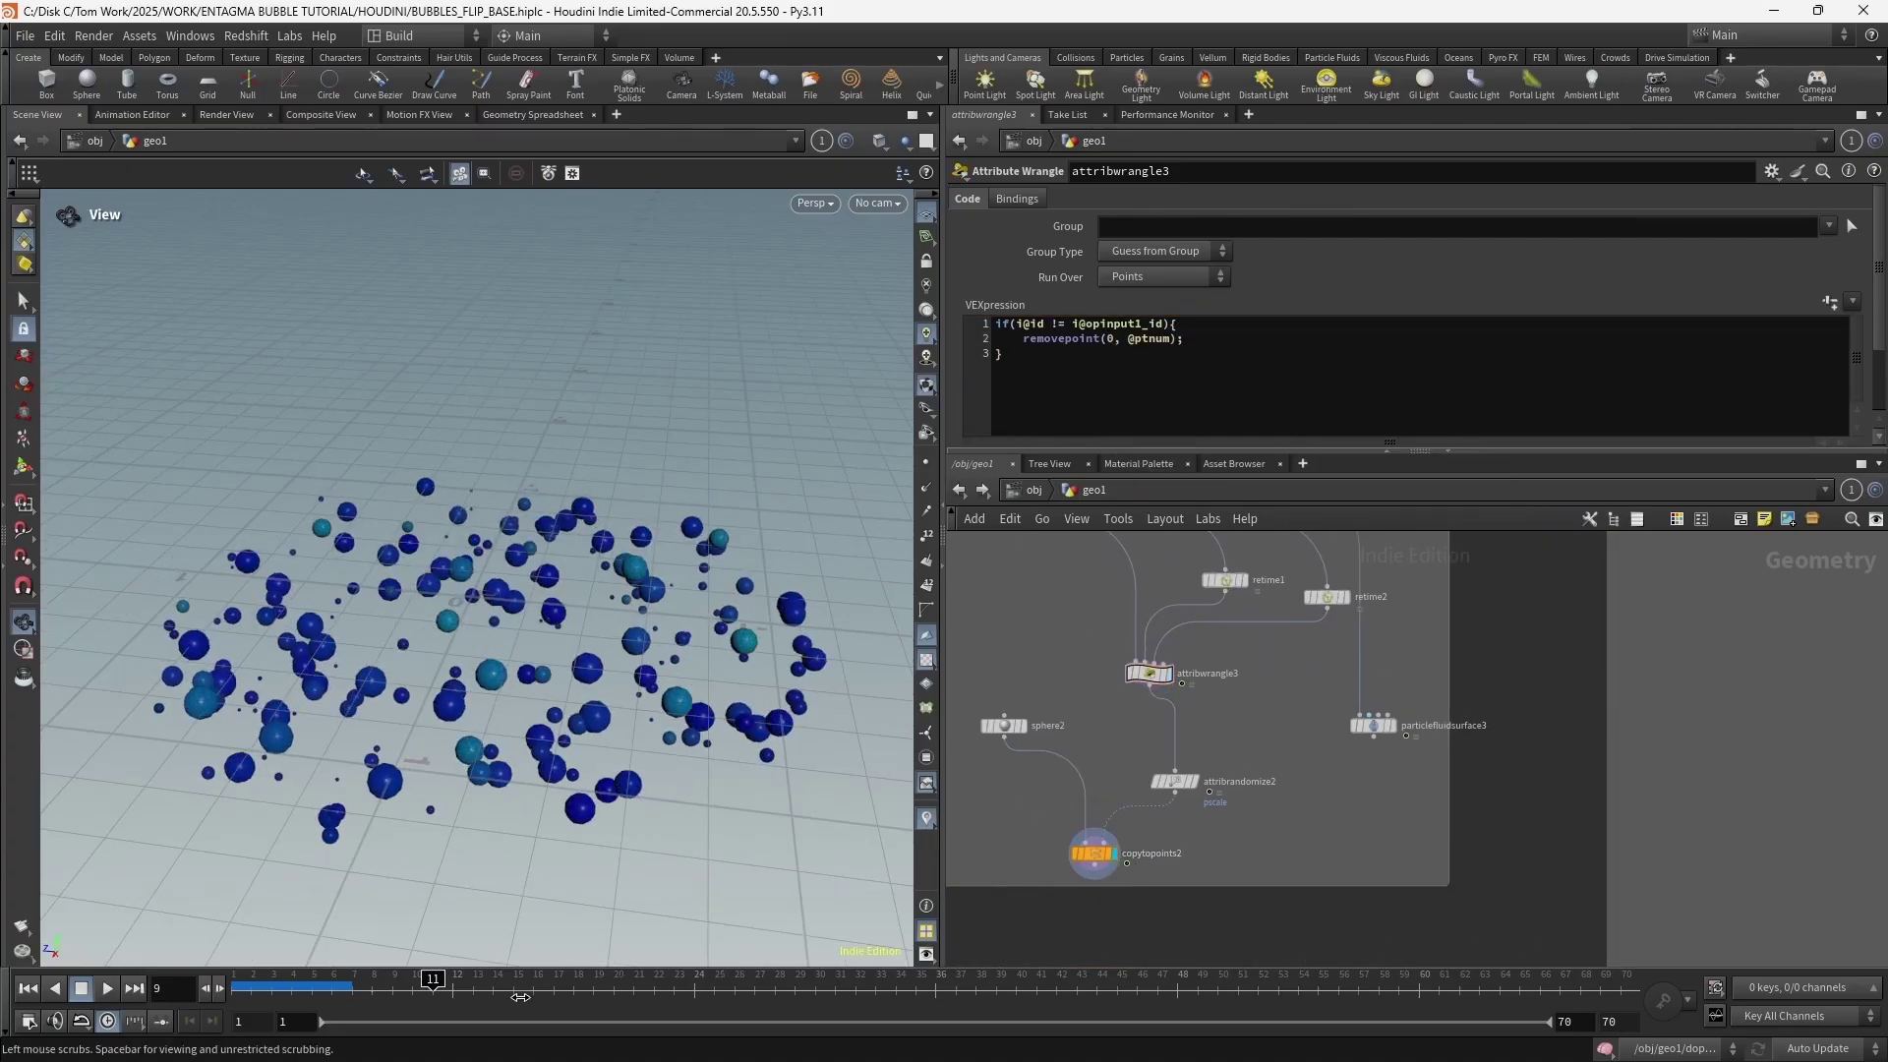
left_click_drag(603, 659, 611, 590)
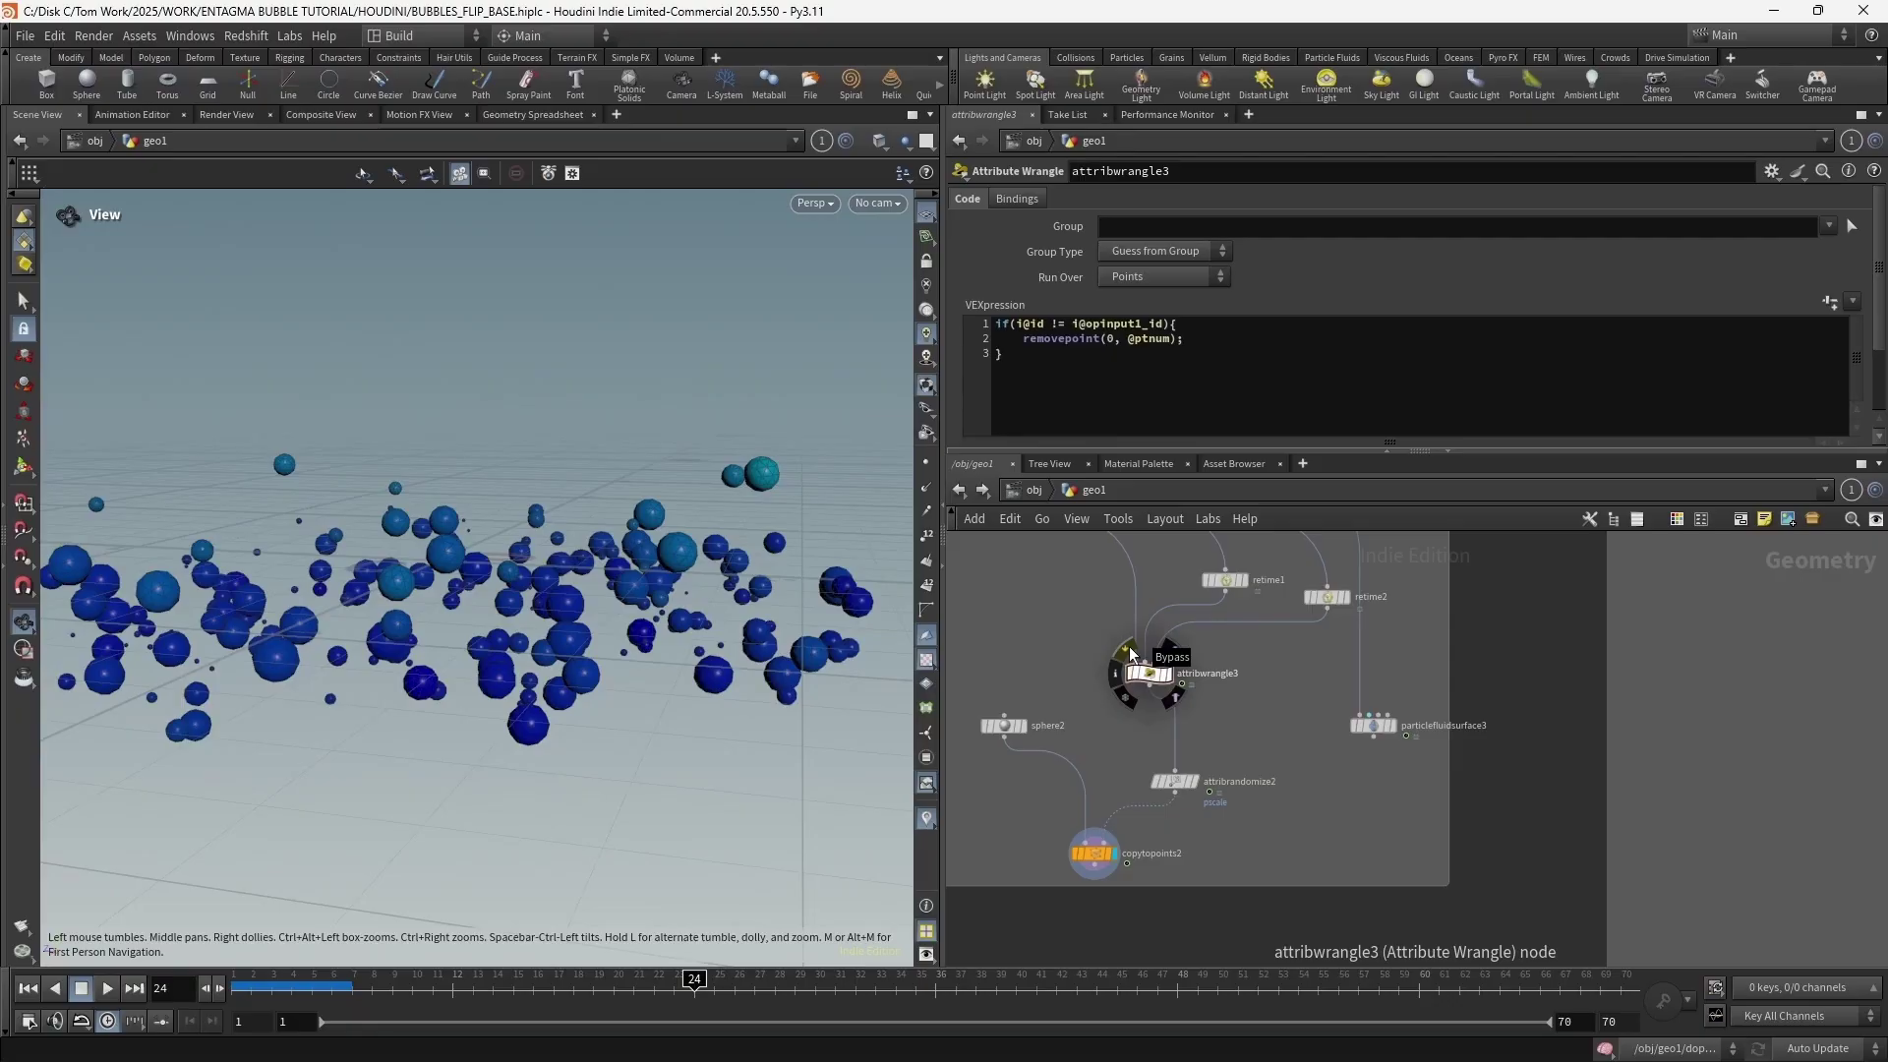
left_click(1129, 647)
left_click(1129, 647)
left_click(1129, 647)
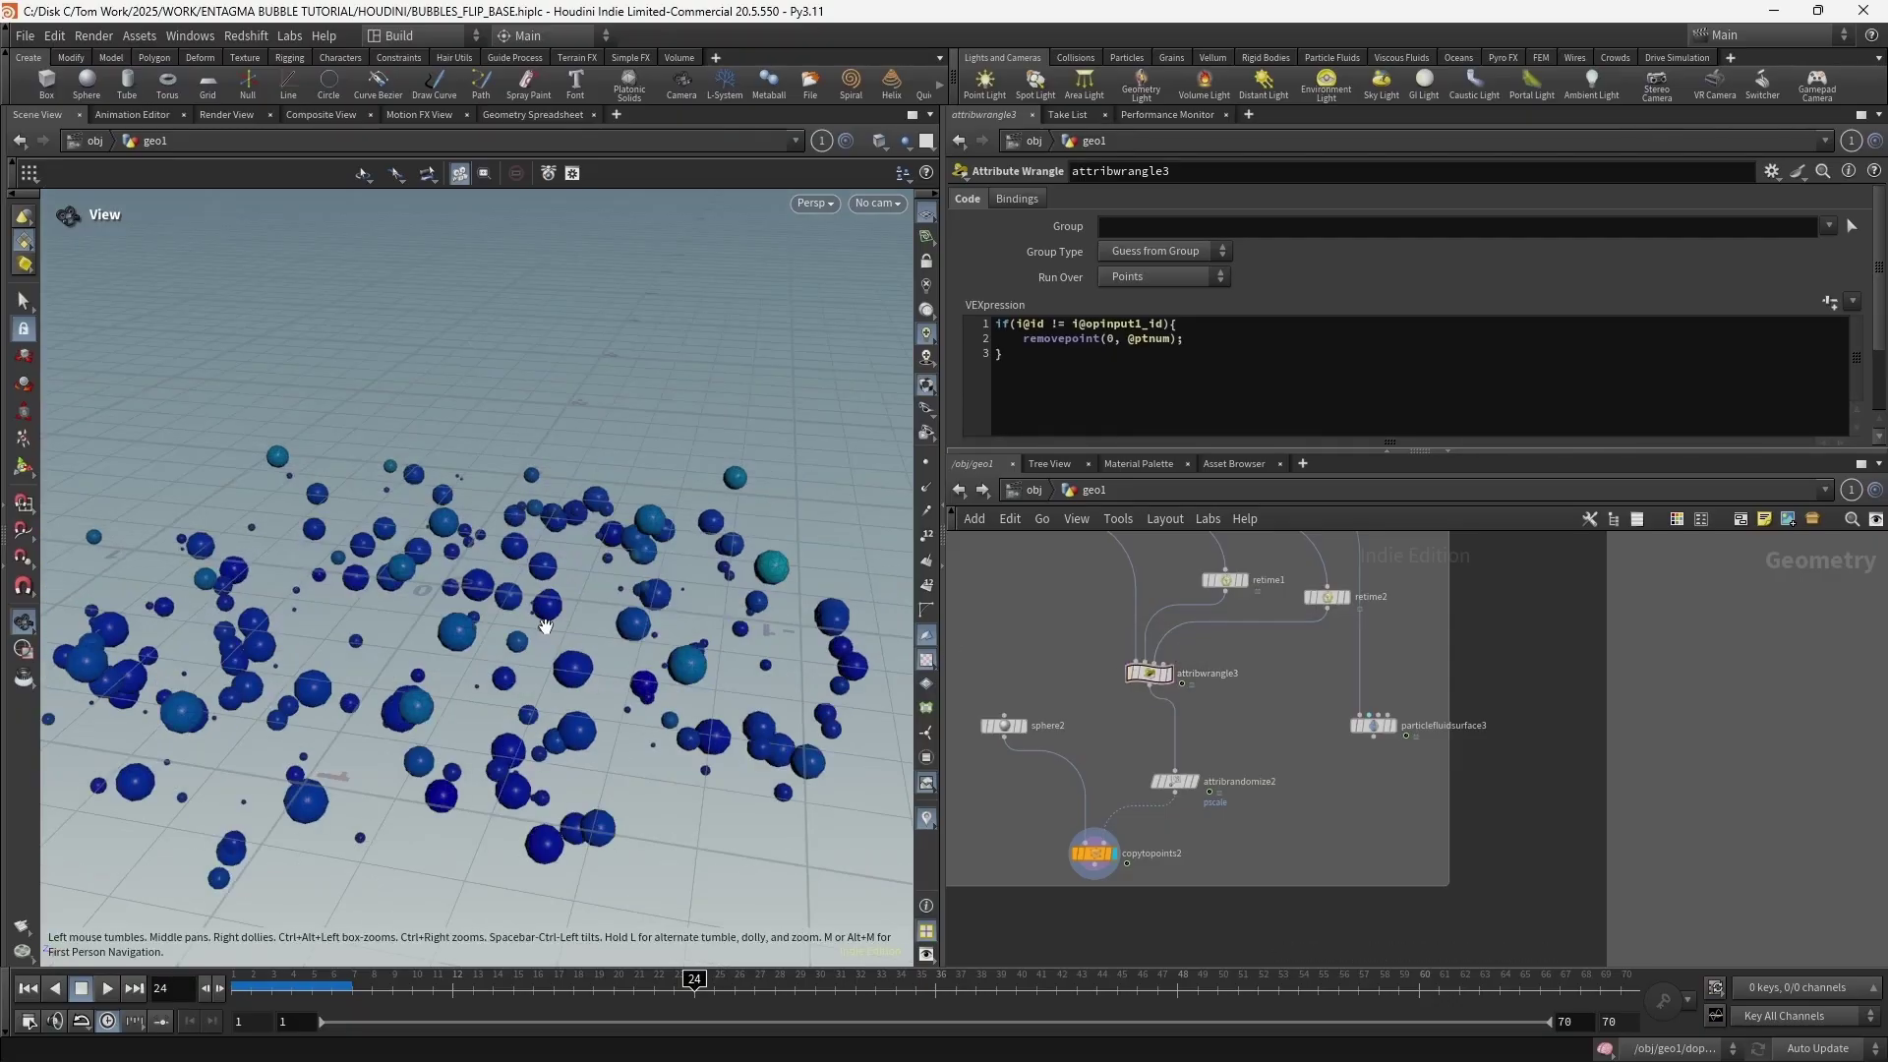
mouse_move(694, 980)
left_mouse_down()
mouse_move(861, 979)
mouse_move(533, 979)
mouse_move(774, 979)
left_mouse_up()
left_click_drag(373, 595, 423, 599)
scroll(423, 600, "up", 2)
left_click_drag(286, 987, 575, 983)
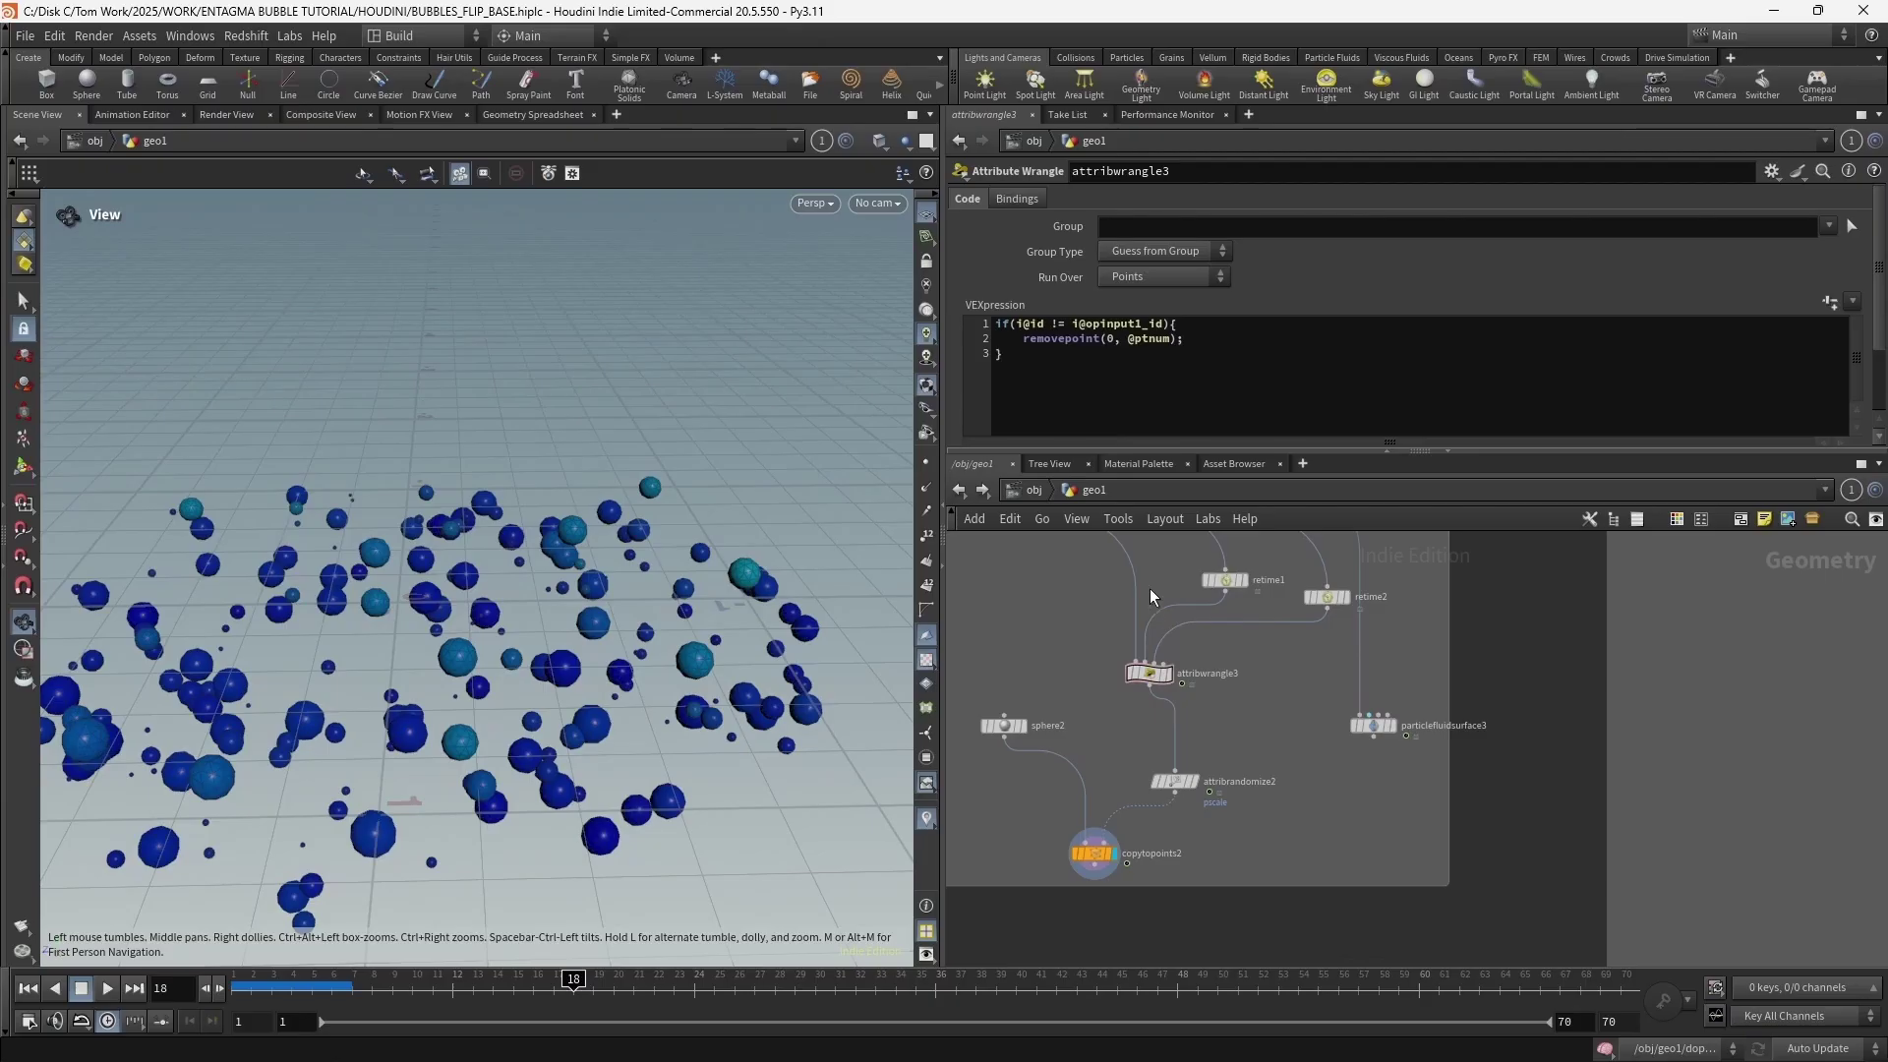
Shift retime1 nearer attribwrangle3, select copytopoints2, and scrub to frame 30 to examine the filtered bubbles up close
middle_click_drag(1148, 588, 1127, 632)
left_click_drag(1207, 632, 1168, 631)
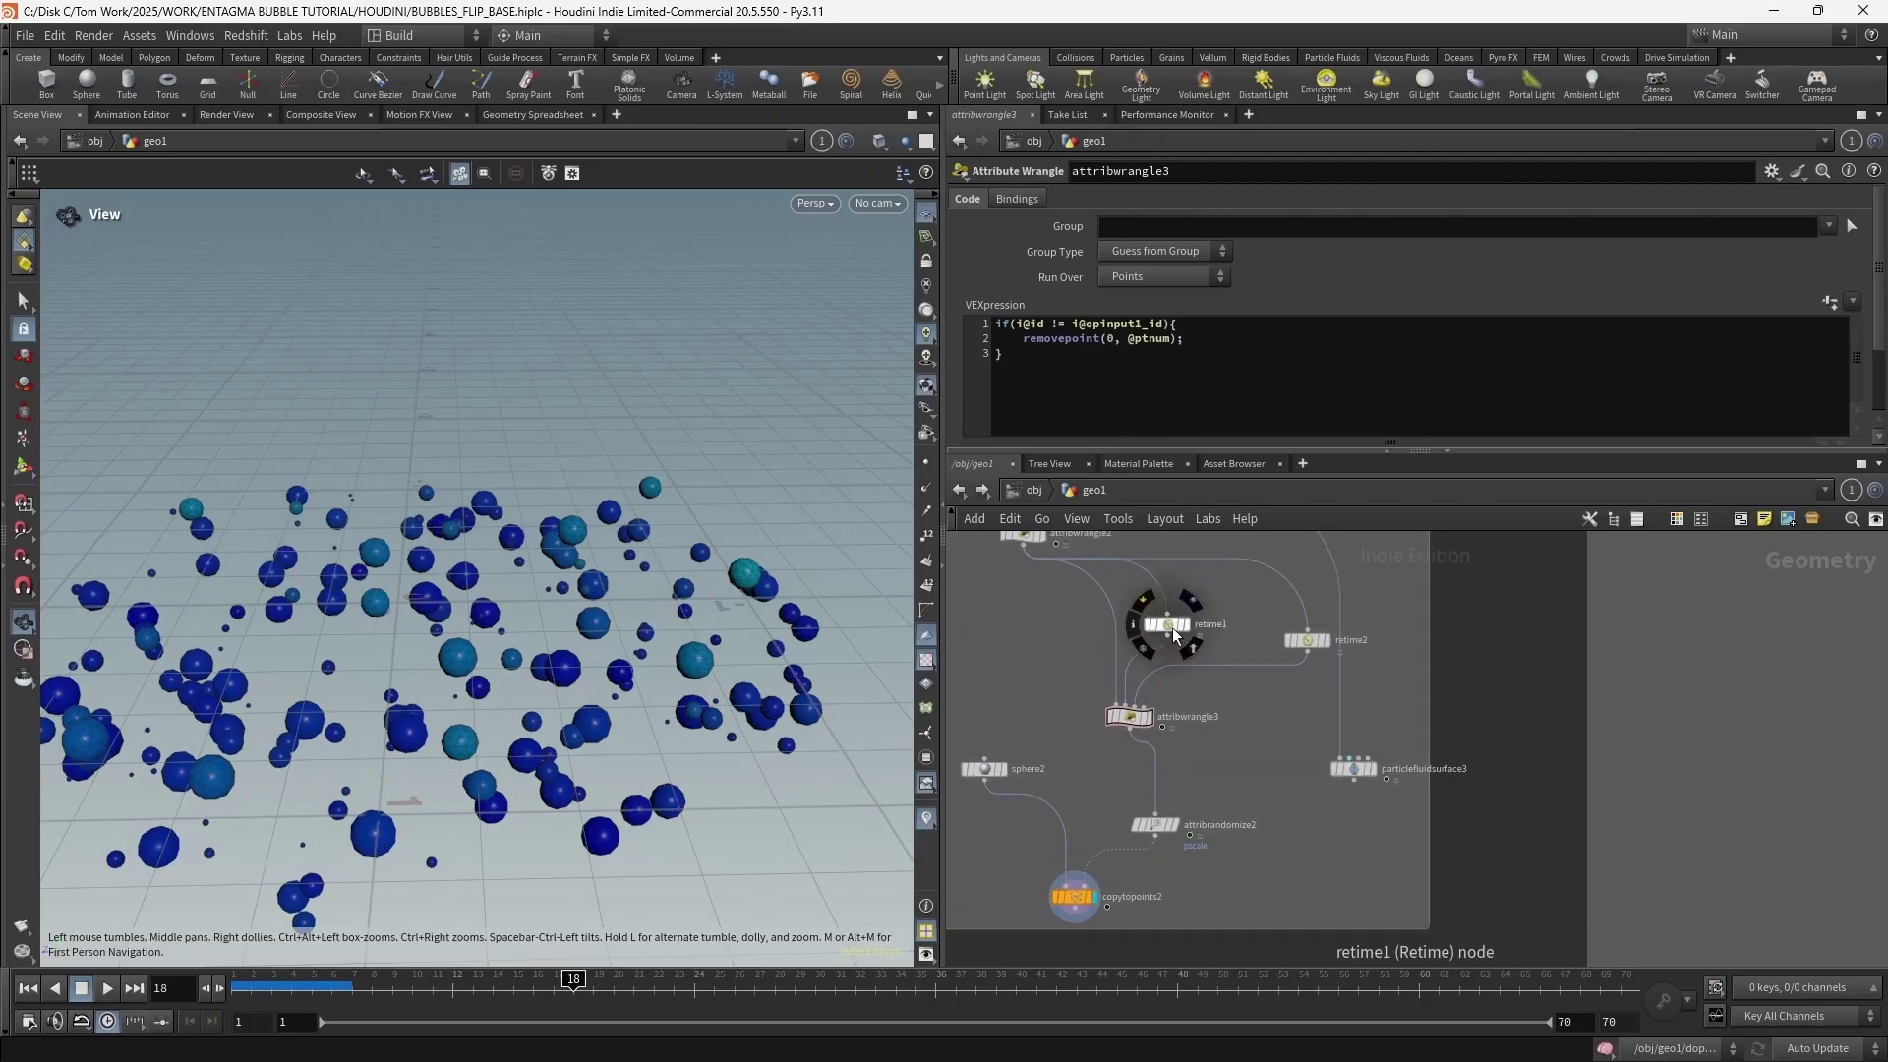
middle_click_drag(1197, 612, 1190, 618)
key("ctrl+Up")
left_click(1071, 901)
scroll(527, 652, "up", 2)
left_click_drag(588, 645, 521, 619)
left_click_drag(268, 985, 824, 976)
scroll(321, 773, "up", 4)
scroll(404, 782, "down", 6)
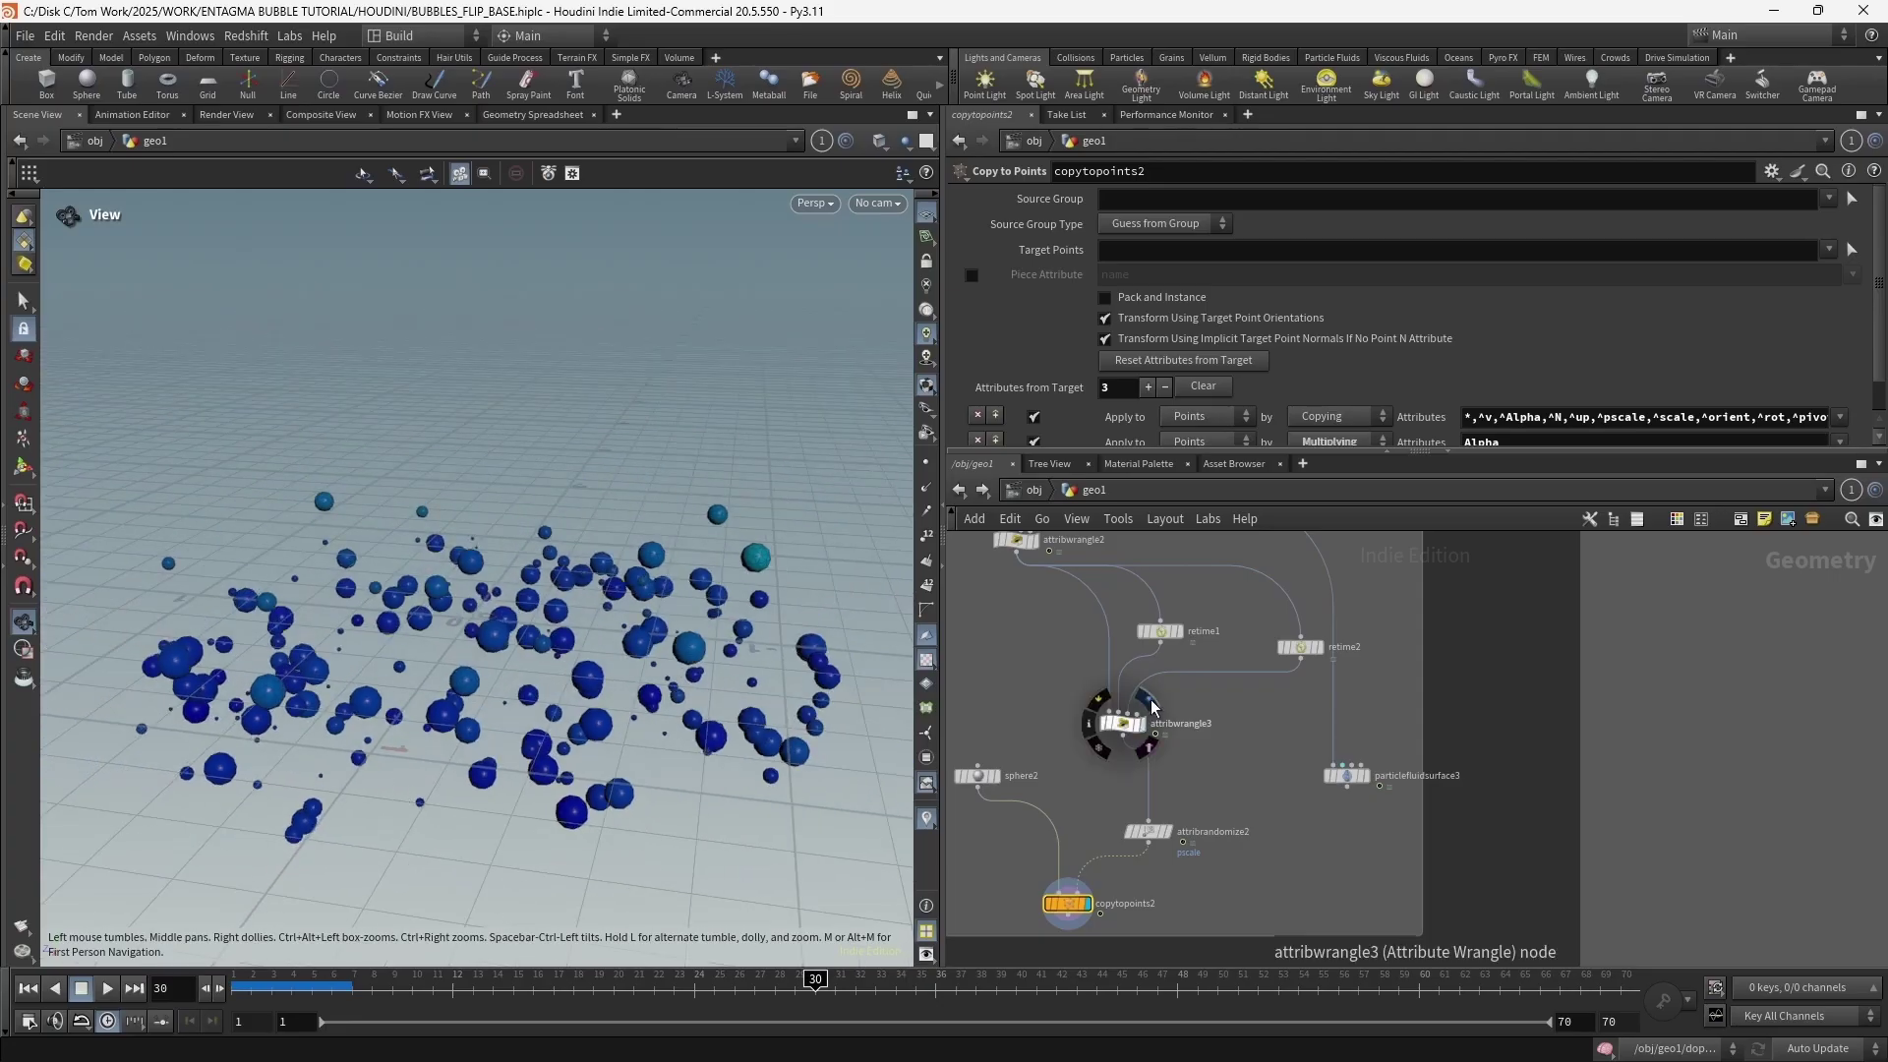
Display attribwrangle3 and duplicate its if-removepoint block below the original in the VEX expression
left_click(1140, 724)
left_click(1070, 373)
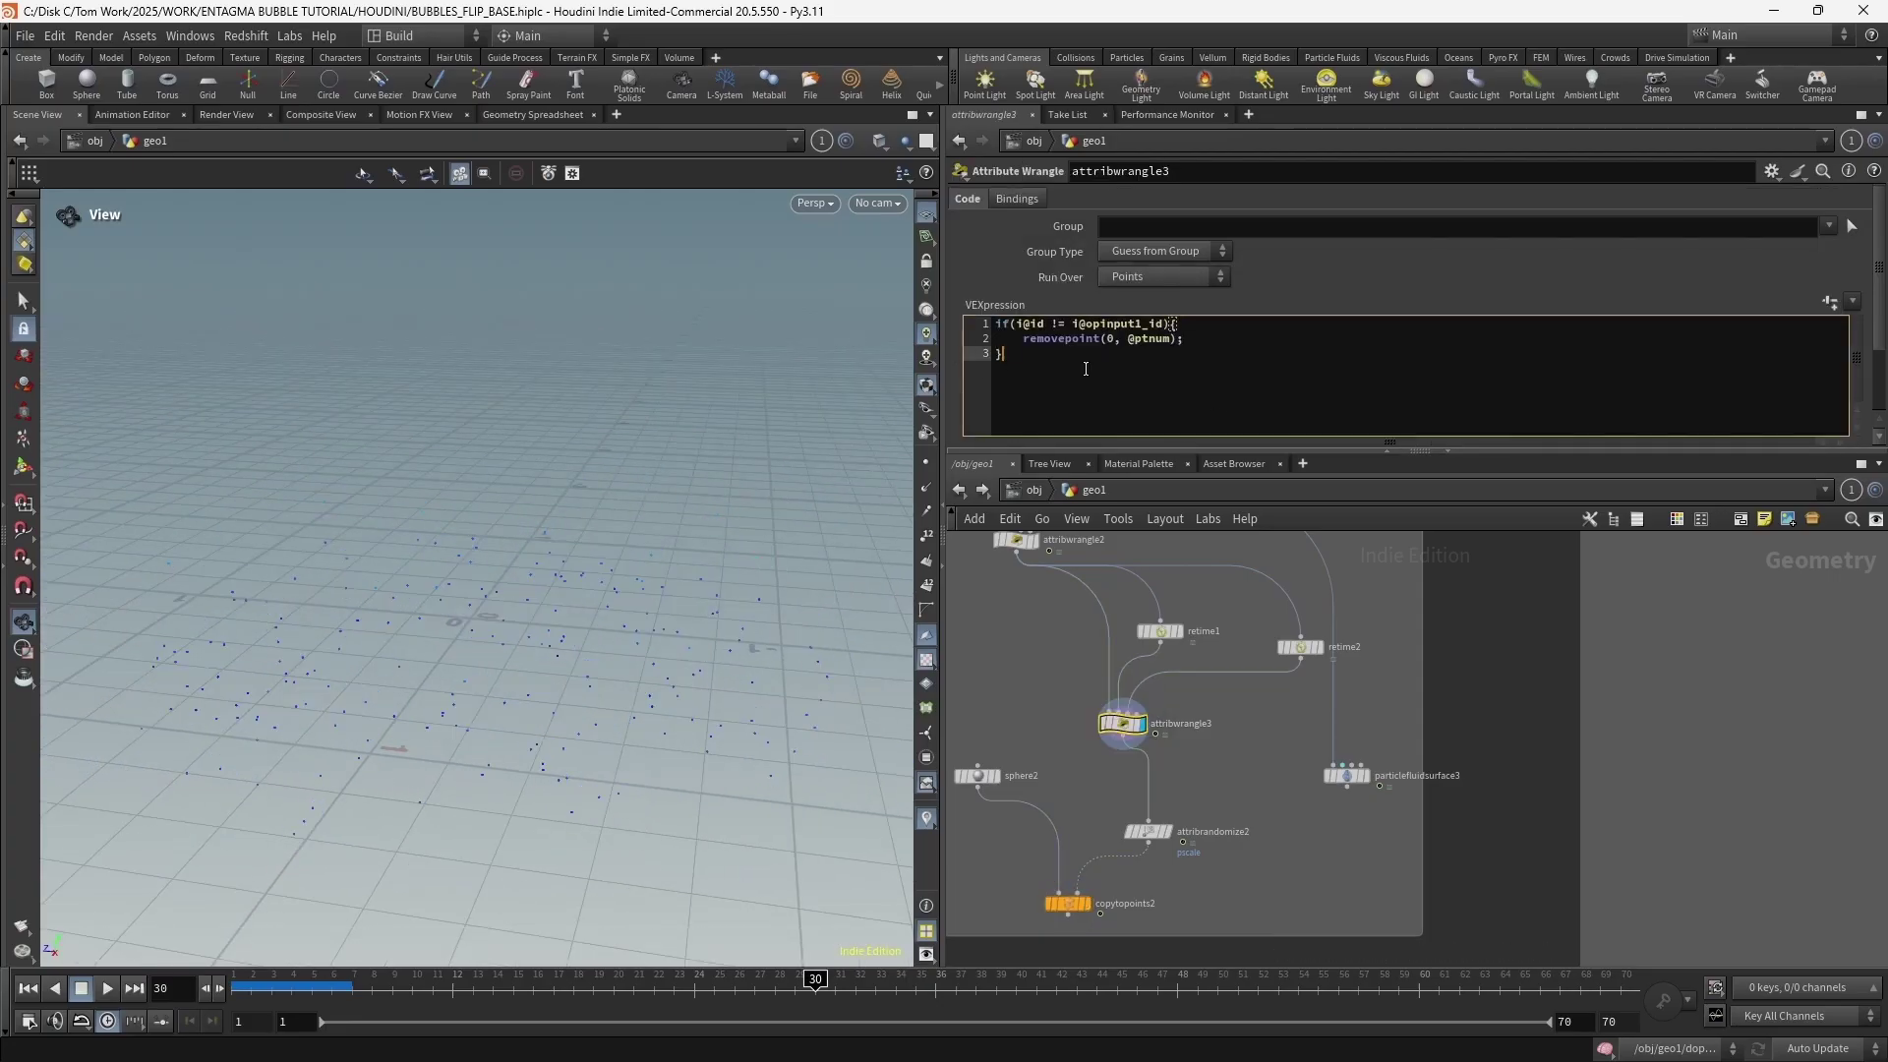
key("ctrl+a")
key("ctrl+c")
key("Right")
key("Return")
key("Return")
key("ctrl+v")
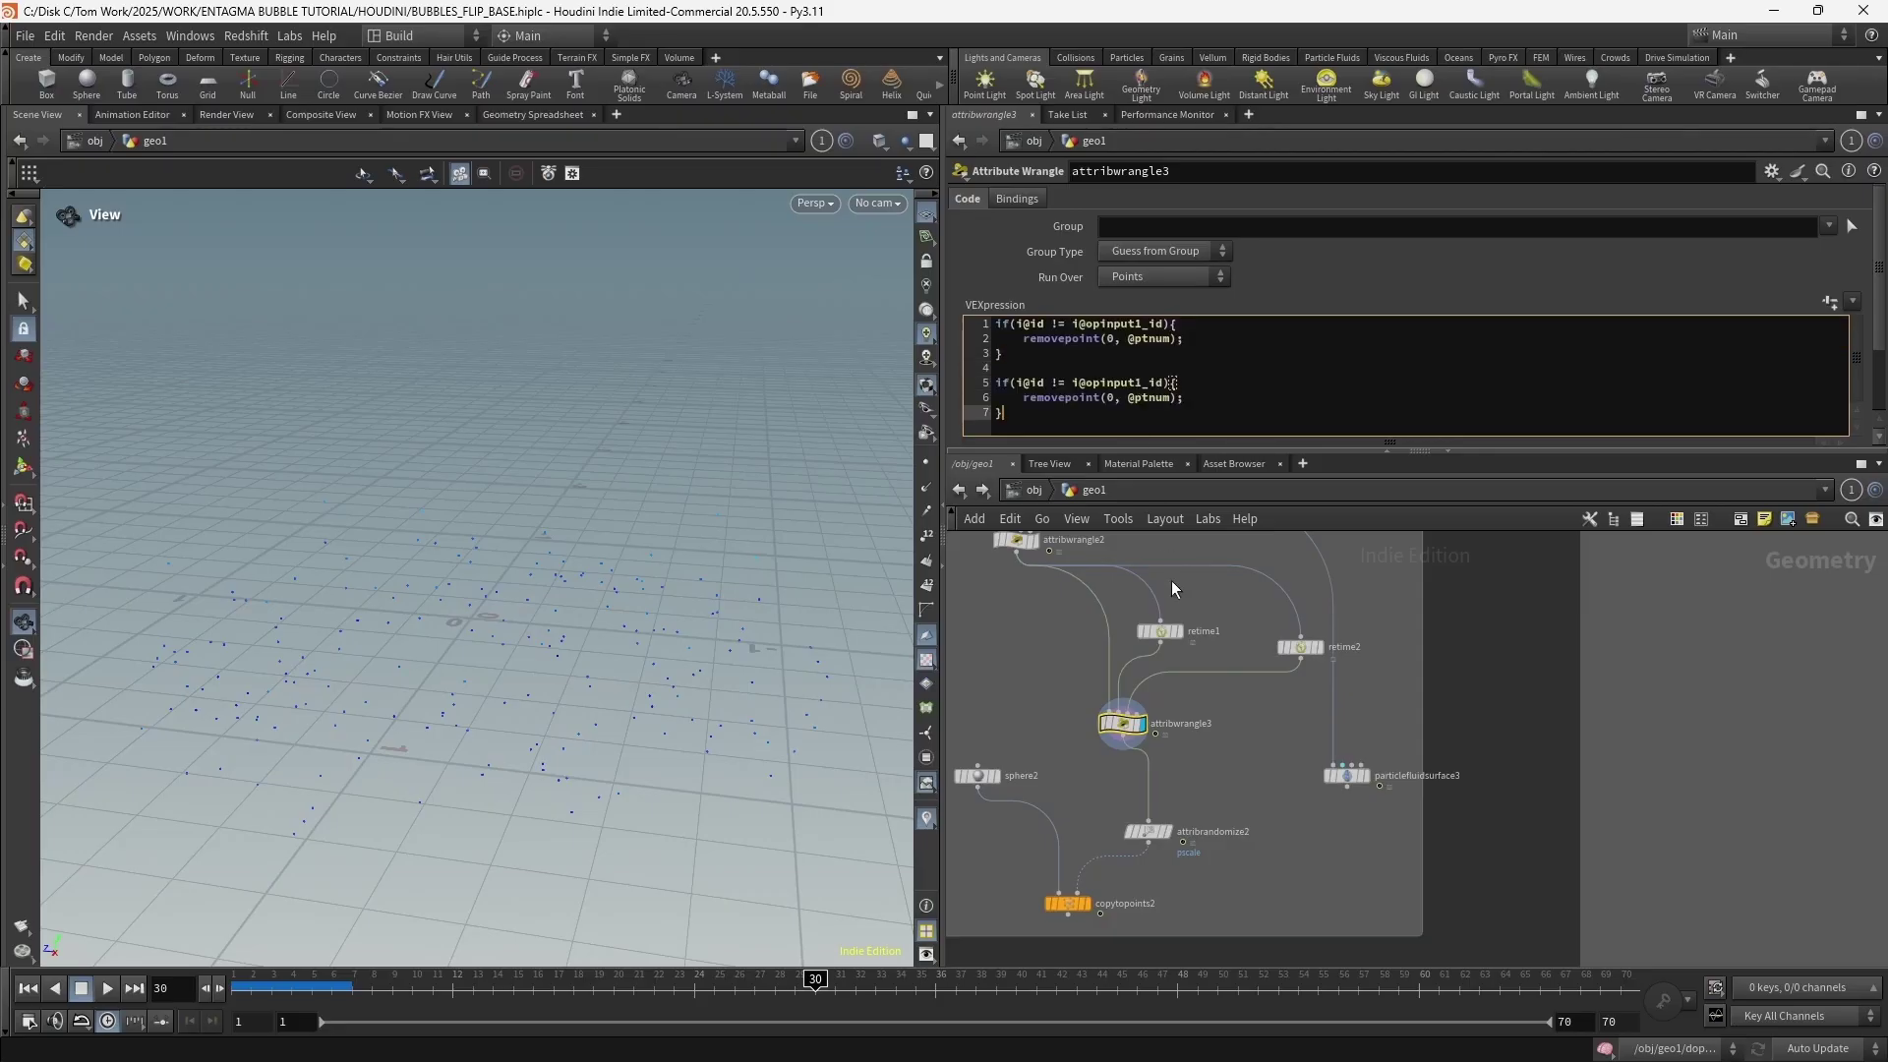
Arrange retime1 and retime2 side by side above attribwrangle3
left_click_drag(1159, 638, 1183, 625)
mouse_move(1140, 596)
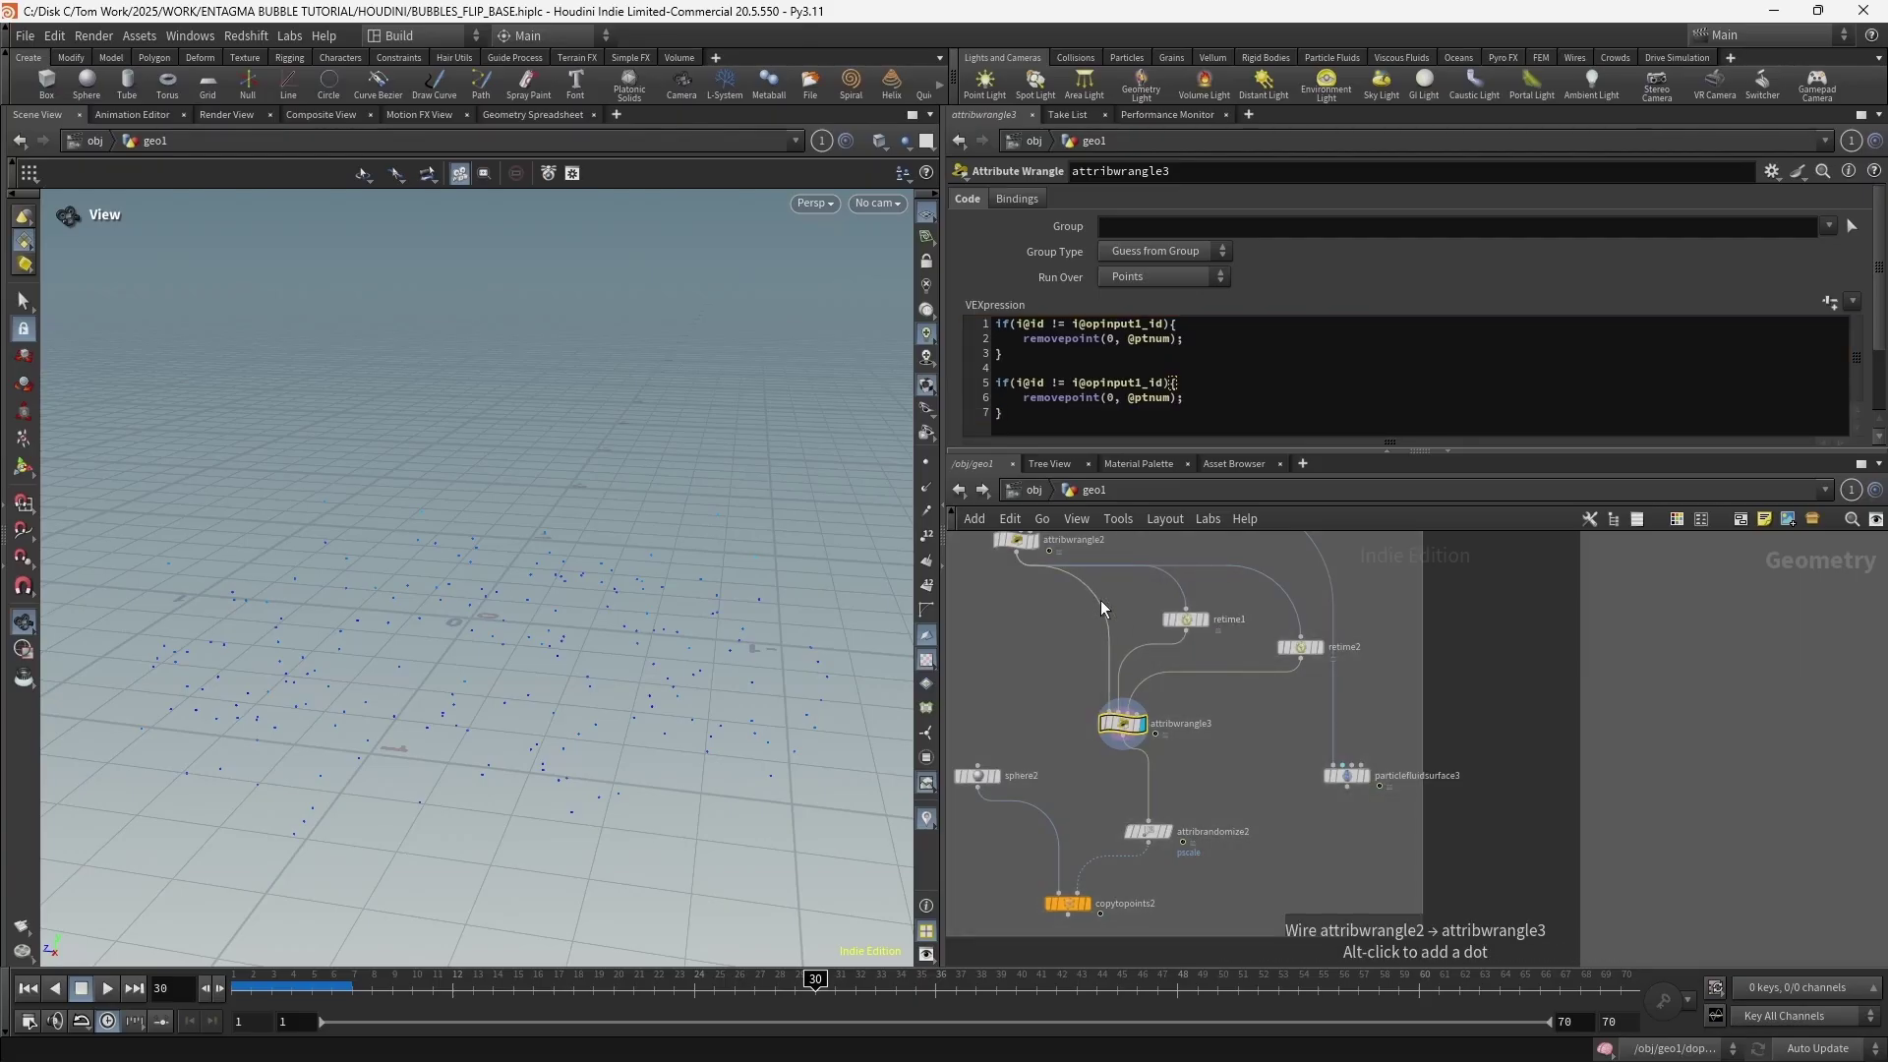
left_click_drag(1306, 651, 1281, 630)
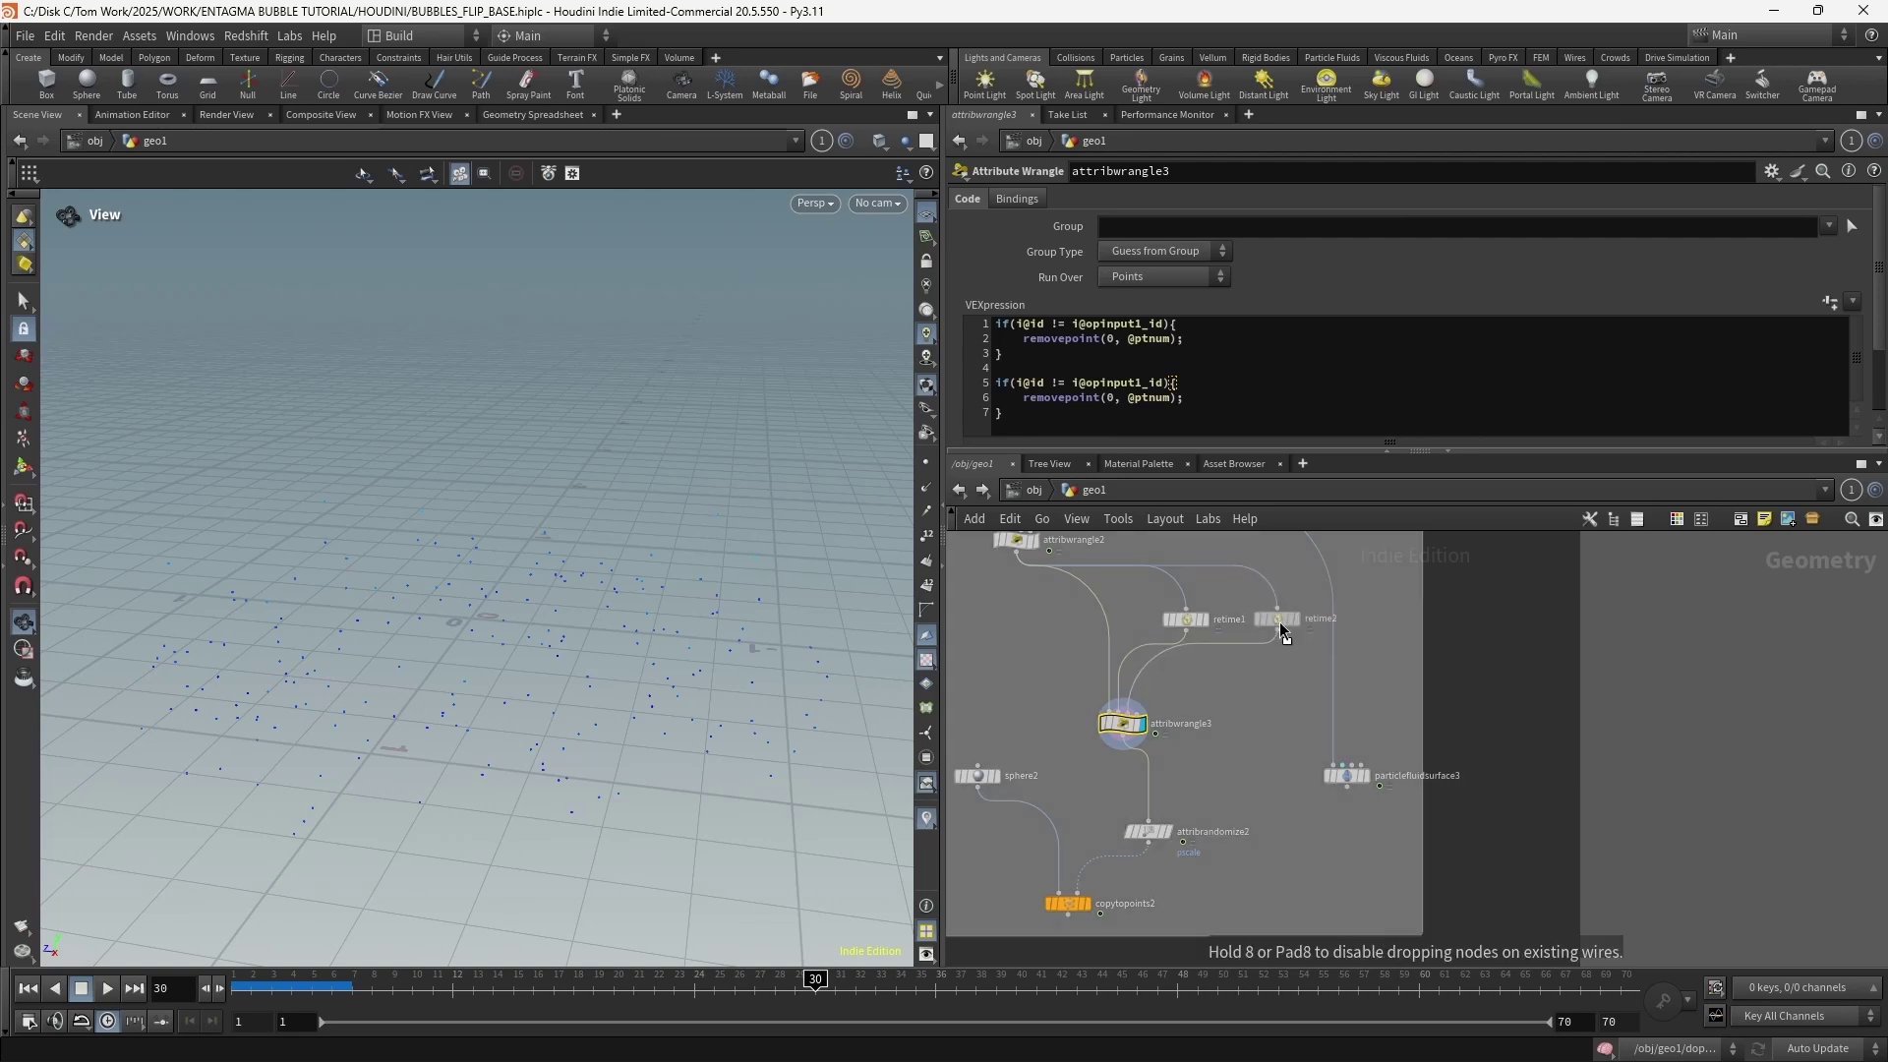
Change the duplicated condition in attribwrangle3 to compare against i@opinput2_id and display copytopoints2
mouse_move(1294, 629)
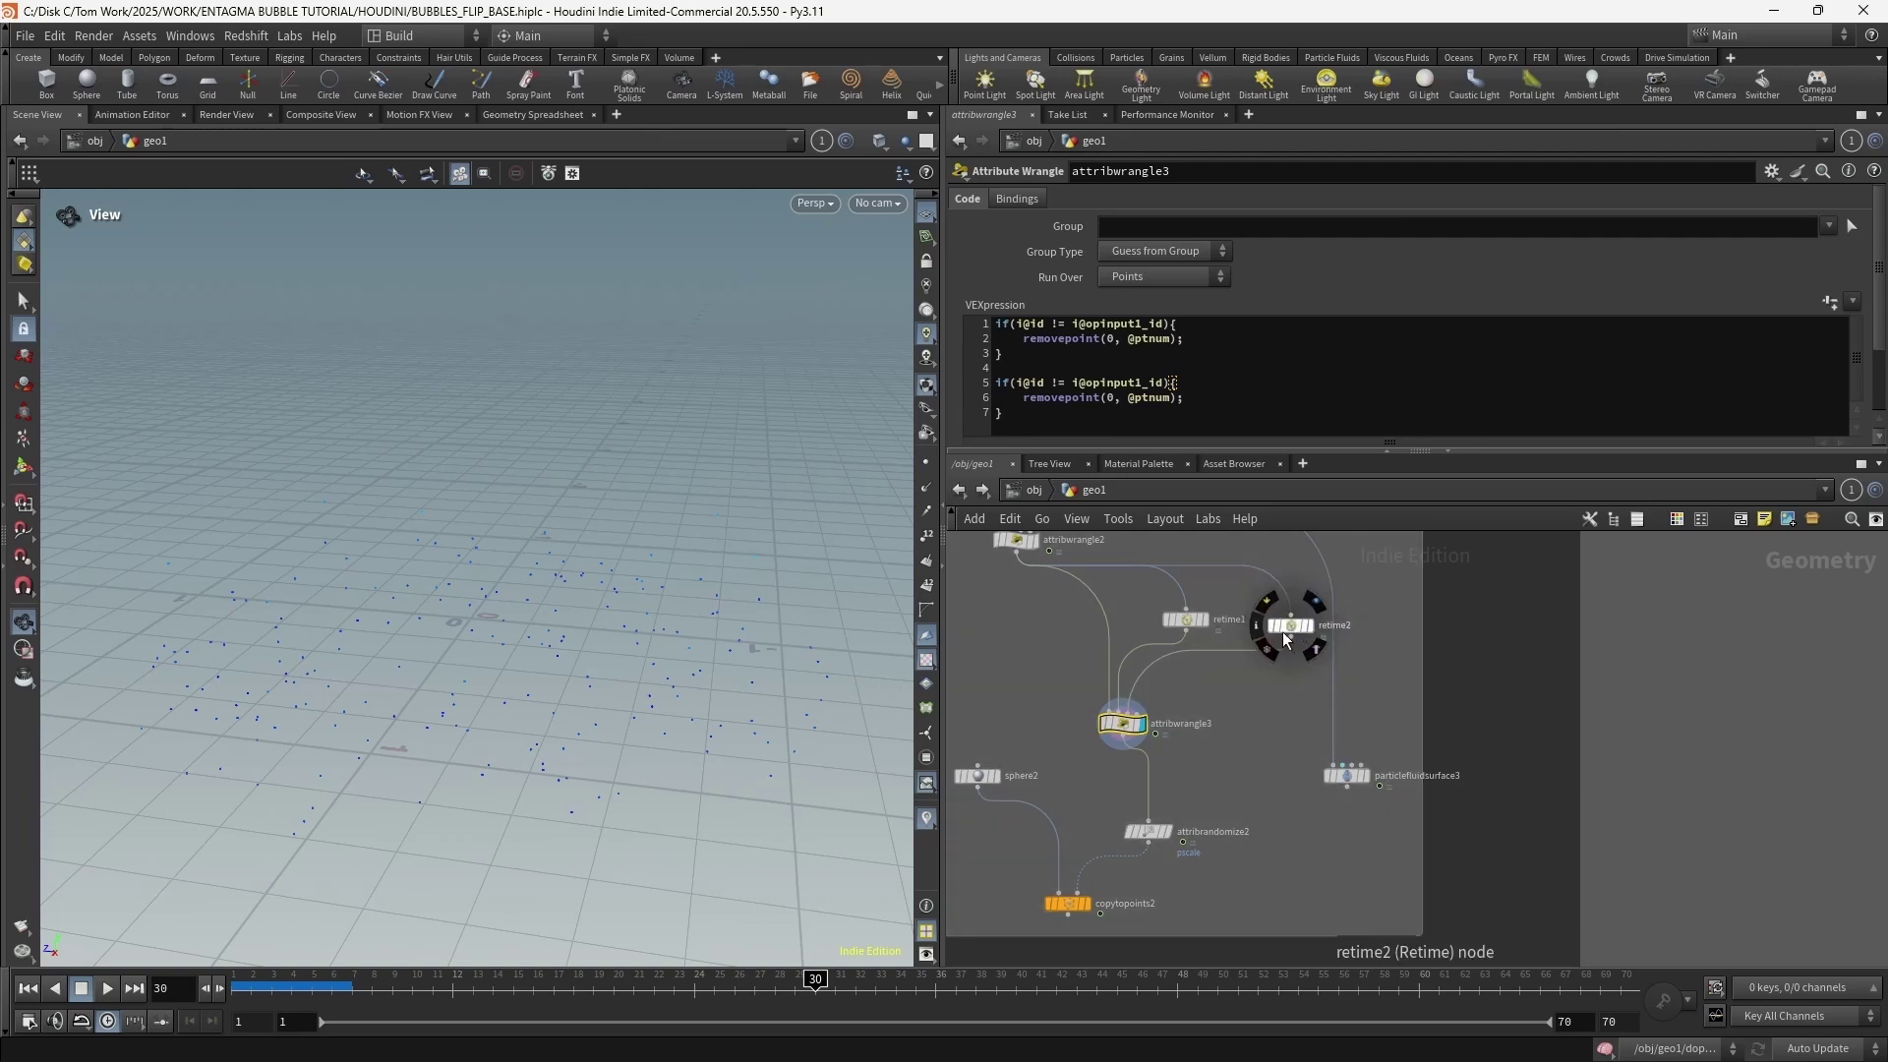
left_click(1139, 384)
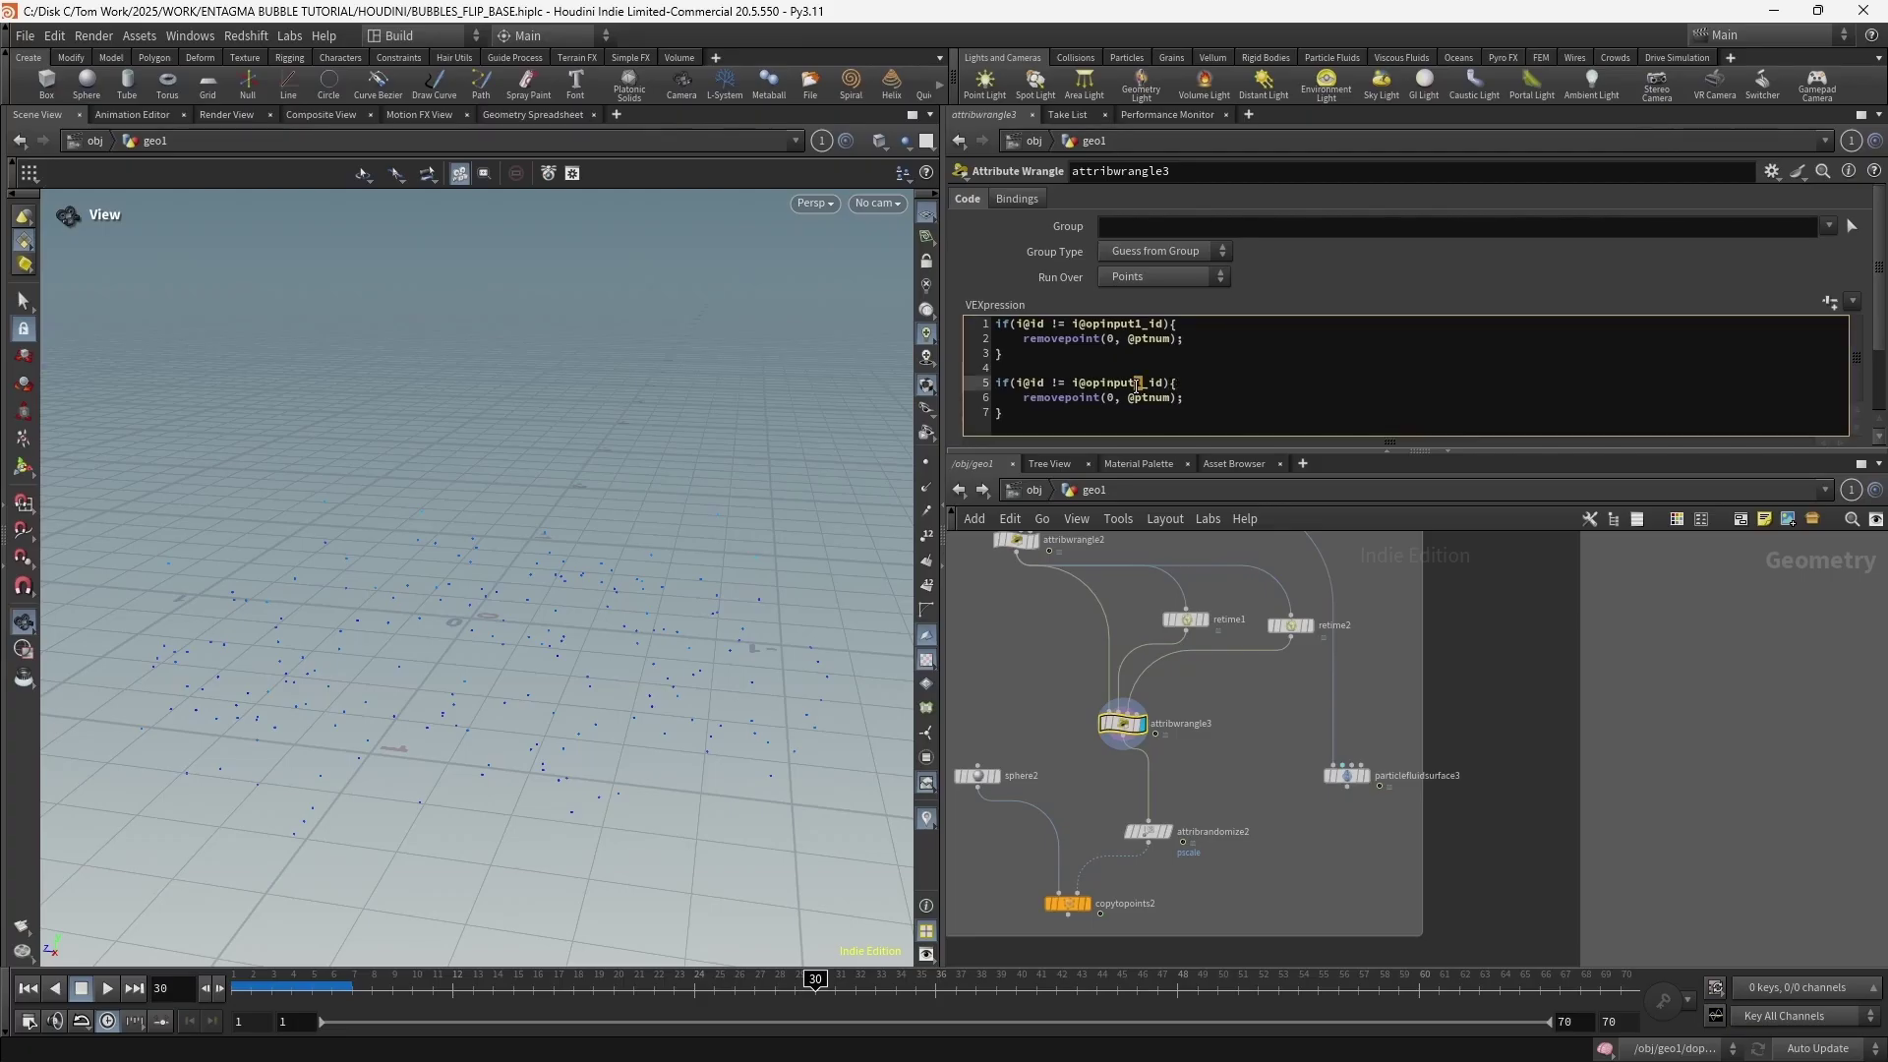
left_click(1233, 741)
middle_click_drag(1093, 812, 1079, 725)
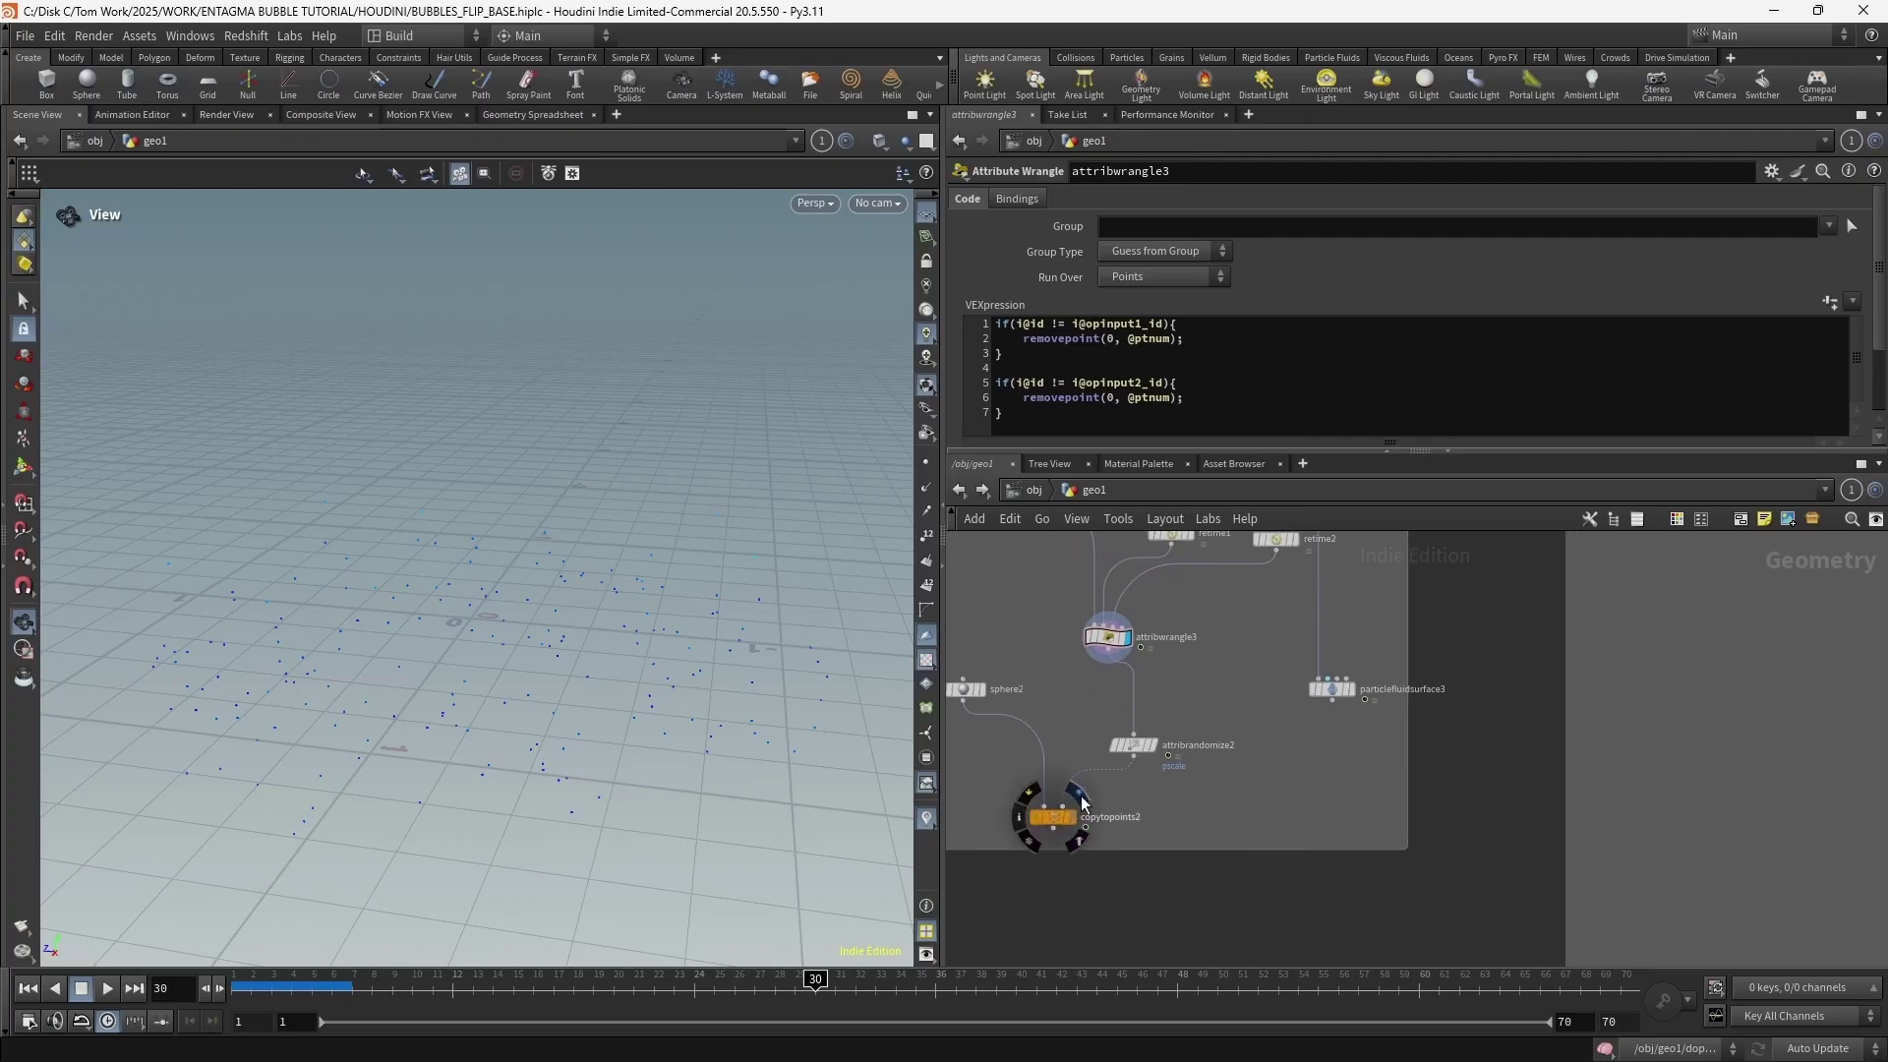
left_click(1082, 799)
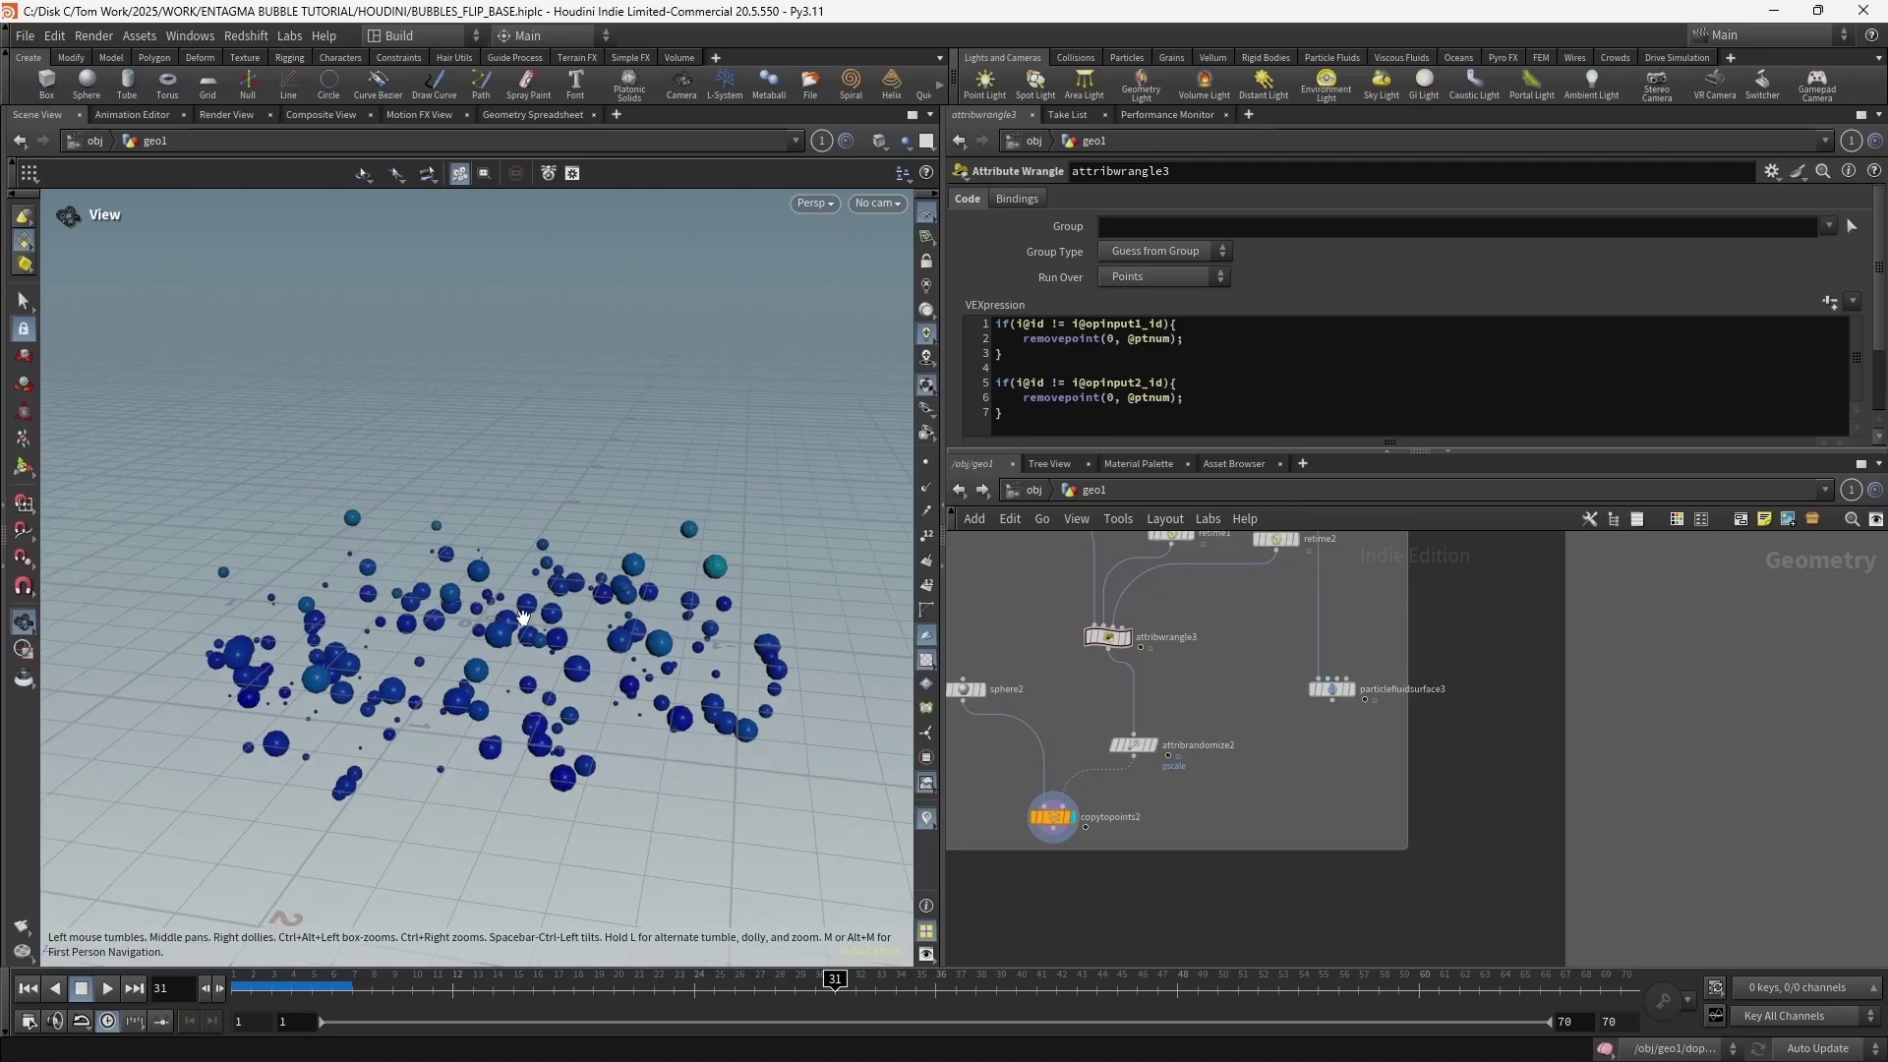
Scrub back and forth through the early frames, ending on frame 18, to check whether the filtered bubble spheres stay stable
left_click_drag(523, 618, 539, 715)
right_click_drag(539, 716, 662, 893)
left_click_drag(474, 991, 574, 991)
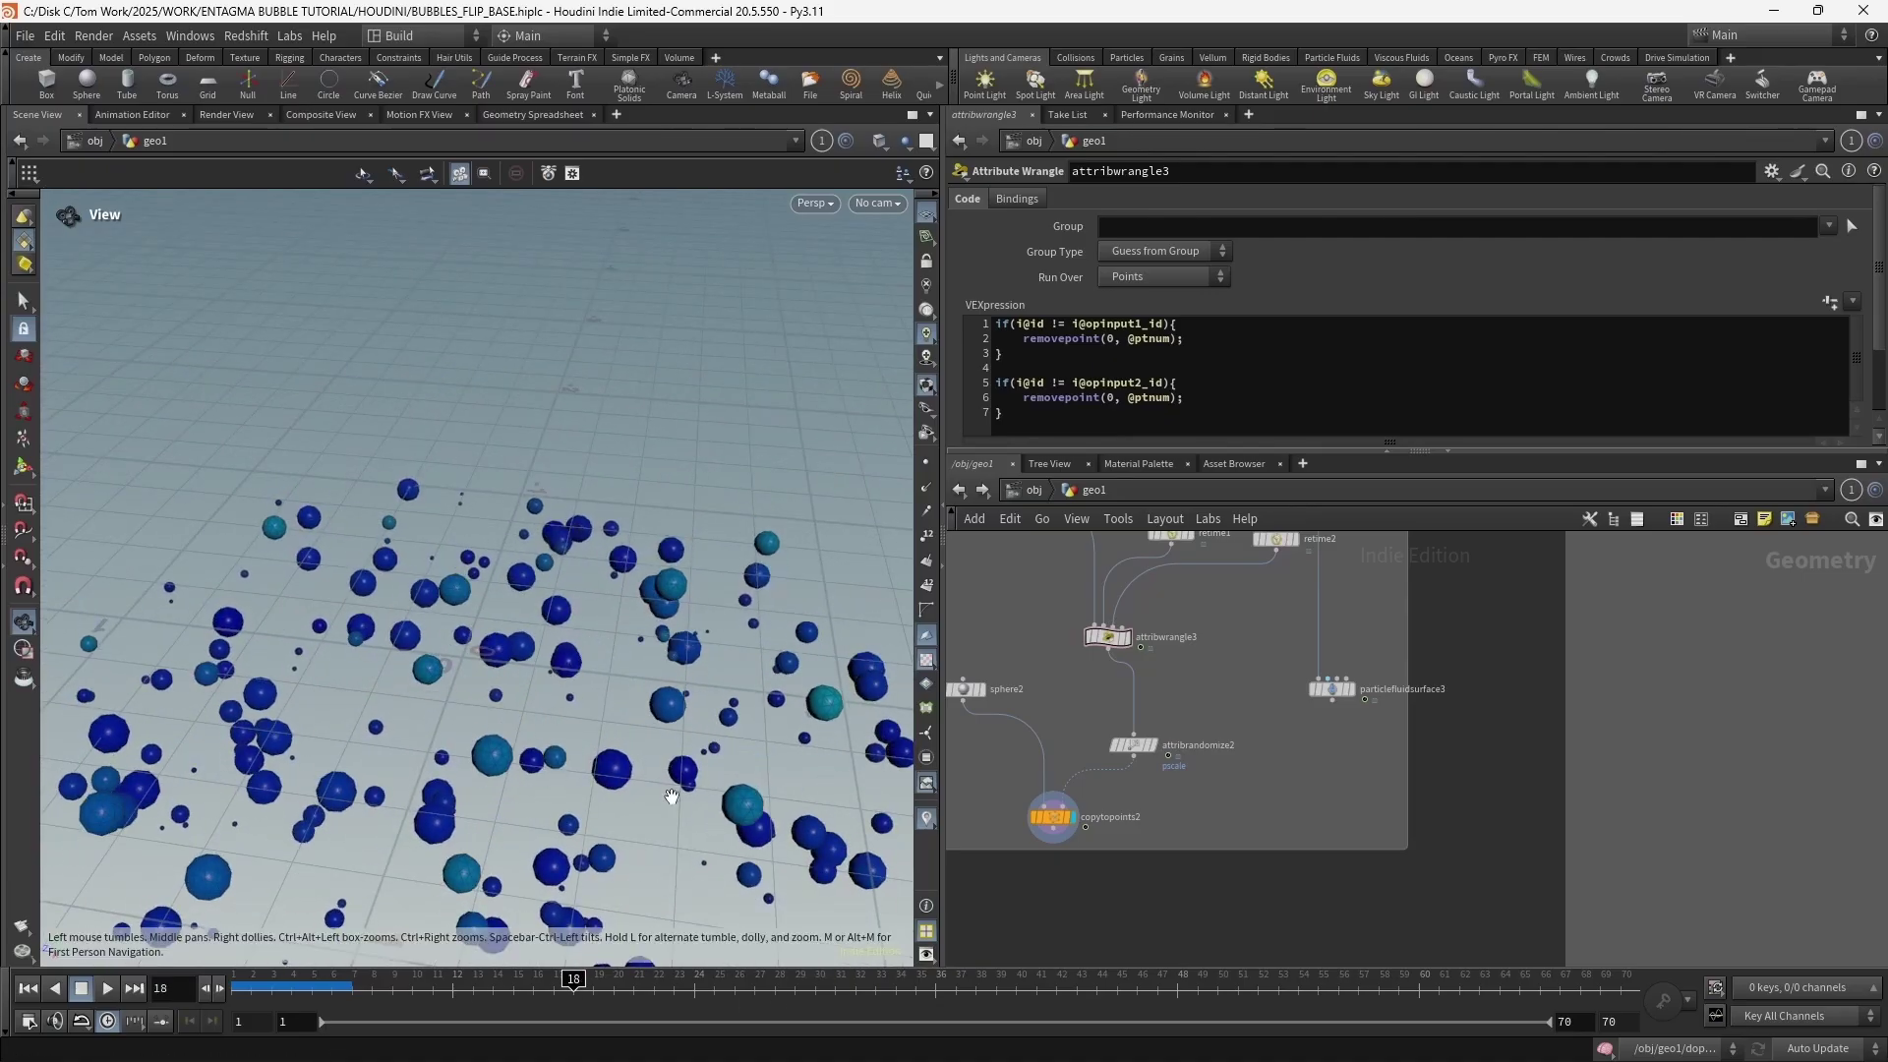
left_click_drag(433, 980, 654, 980)
left_click_drag(560, 634, 723, 673)
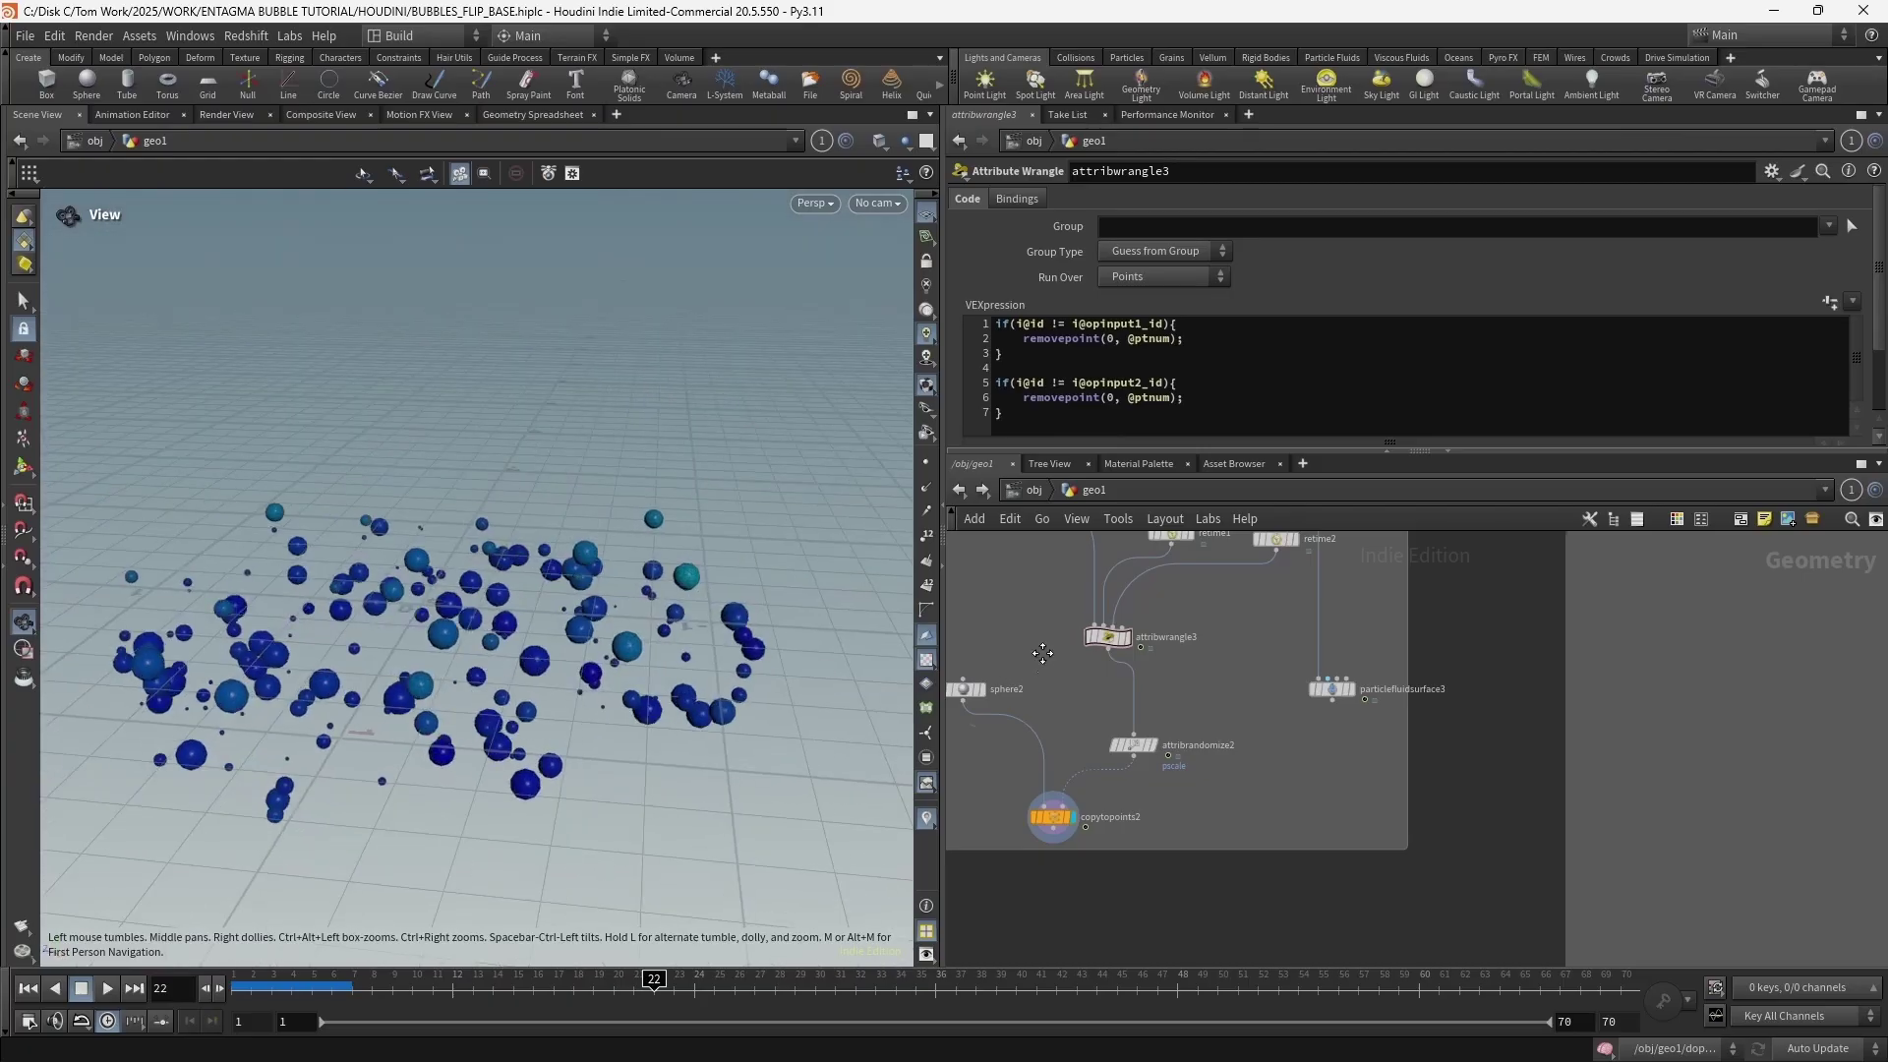
middle_click_drag(1043, 653, 1067, 761)
left_click_drag(295, 986, 573, 982)
middle_click_drag(1070, 730, 1071, 756)
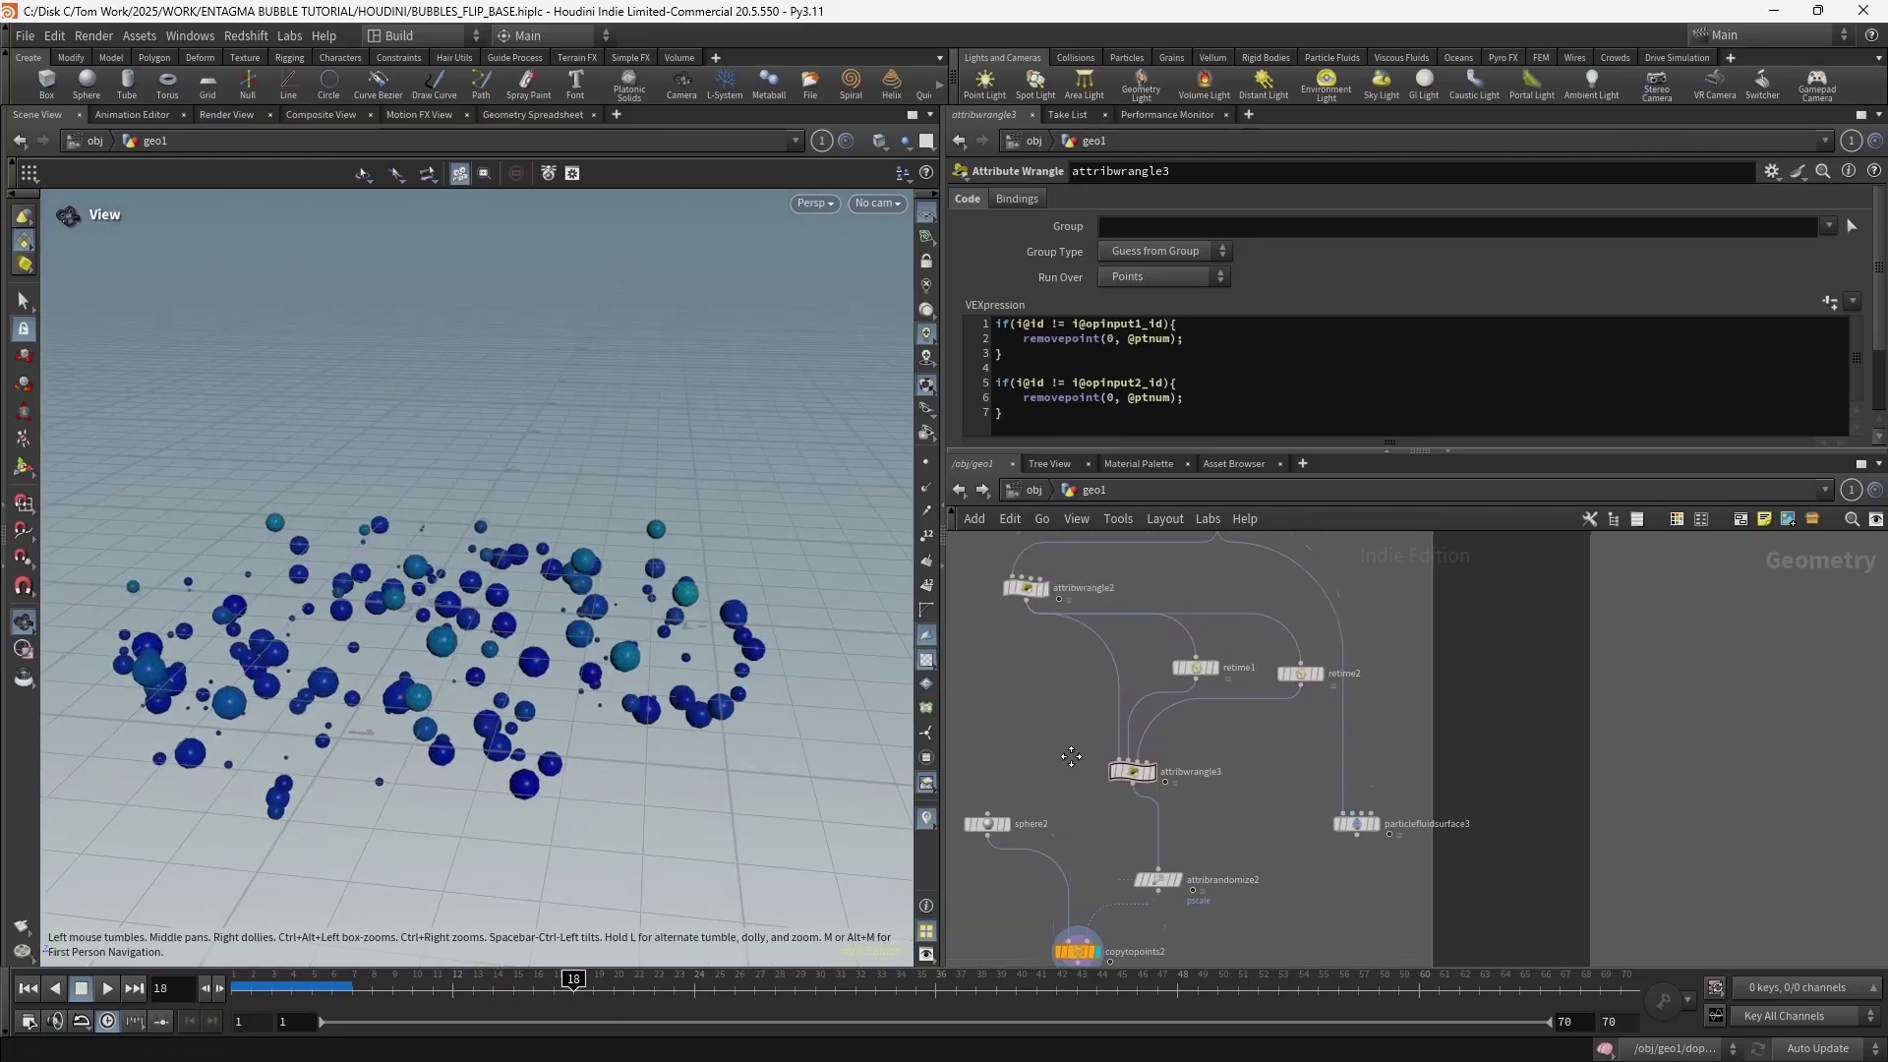
Shift attribwrangle2 closer to the retime nodes and set its Threshold to 0.005
left_click_drag(1021, 621, 1092, 627)
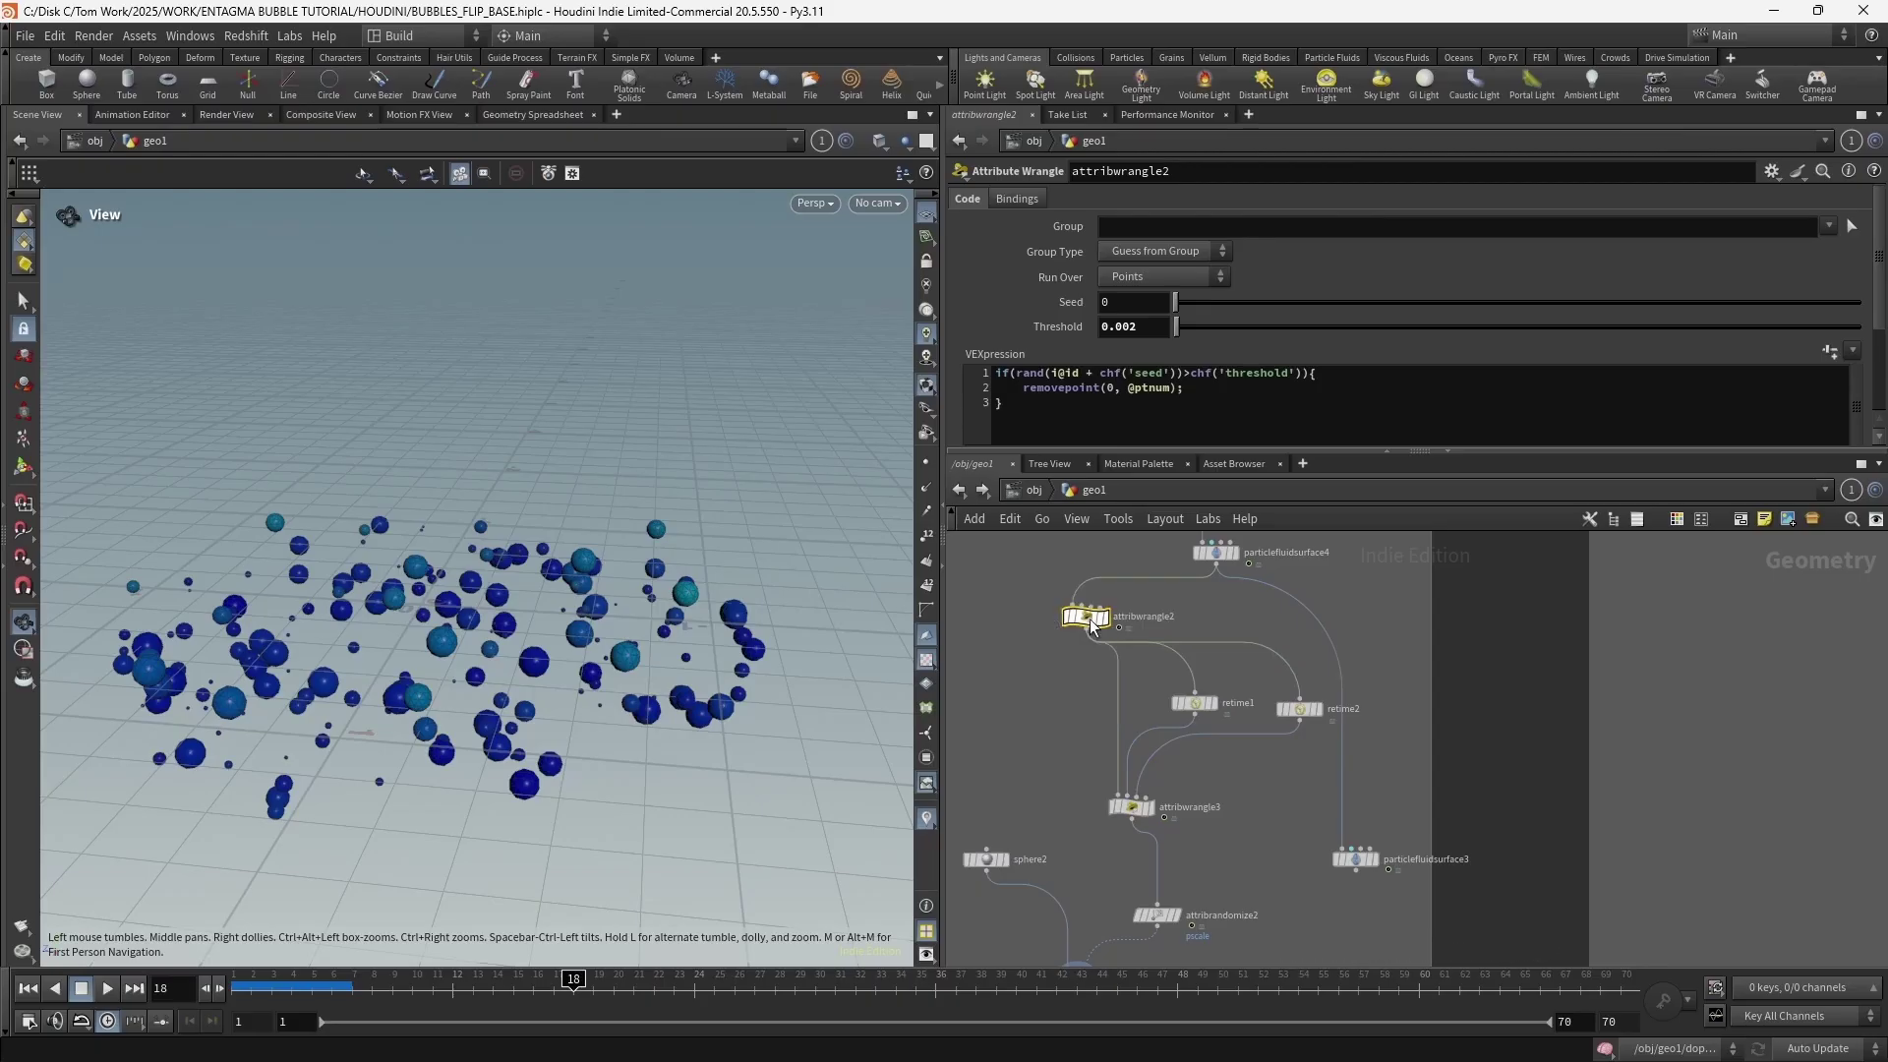
left_click(1151, 328)
type("5")
key("Return")
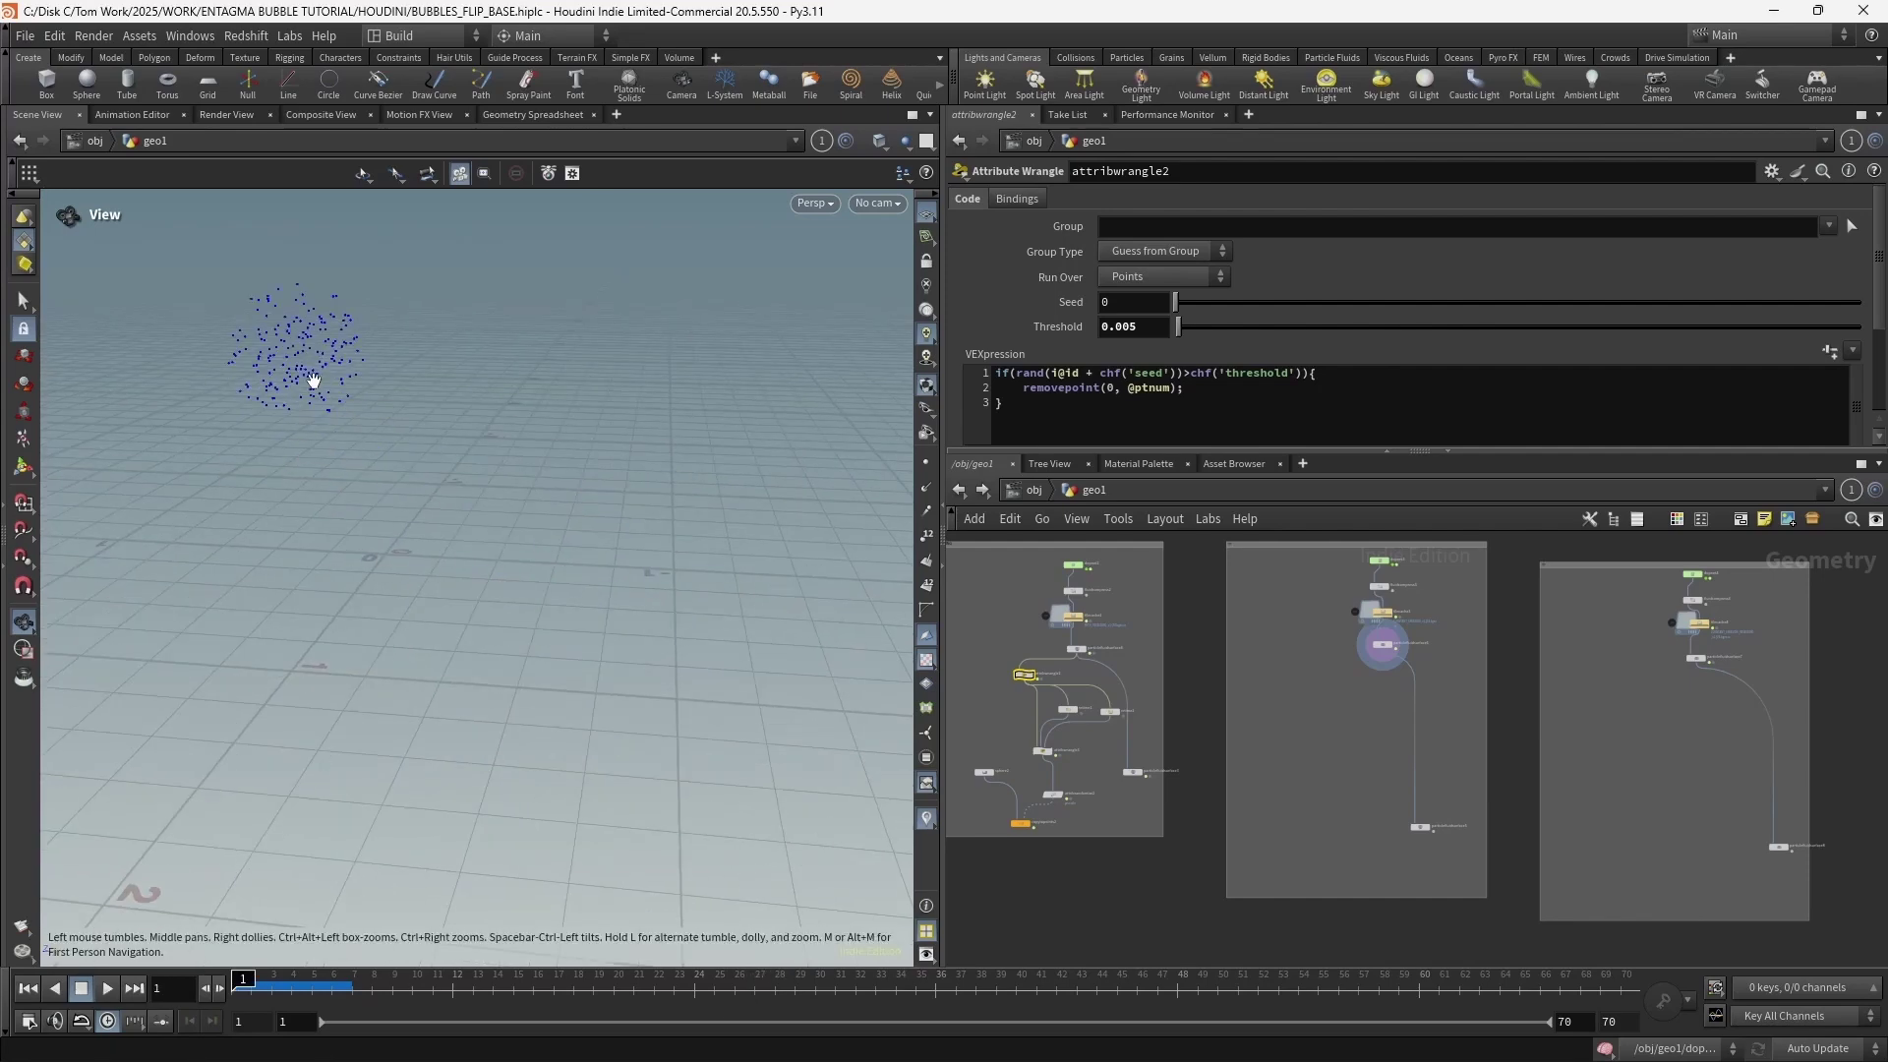
Play and scrub the second network's particles to frame 18, return to frame 1, and go from dopnet3 back to geo1
left_click(108, 988)
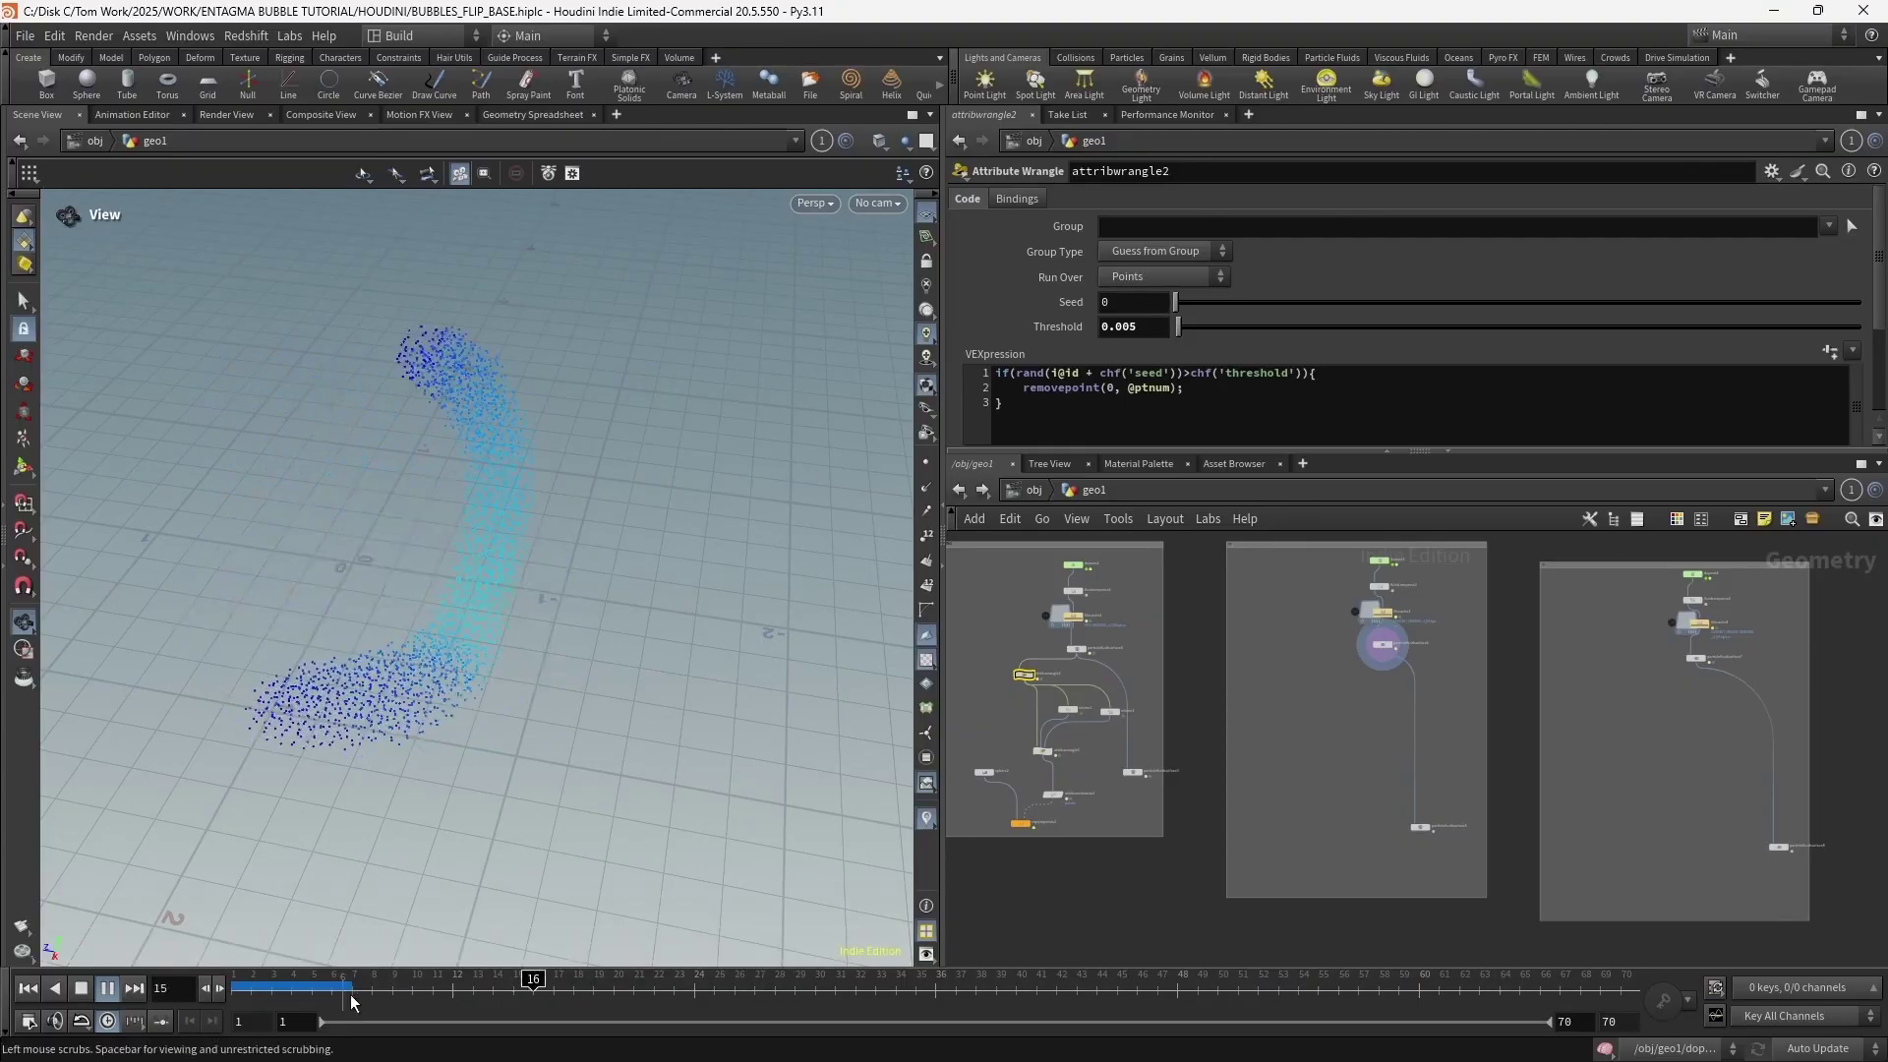
left_click_drag(350, 999, 577, 991)
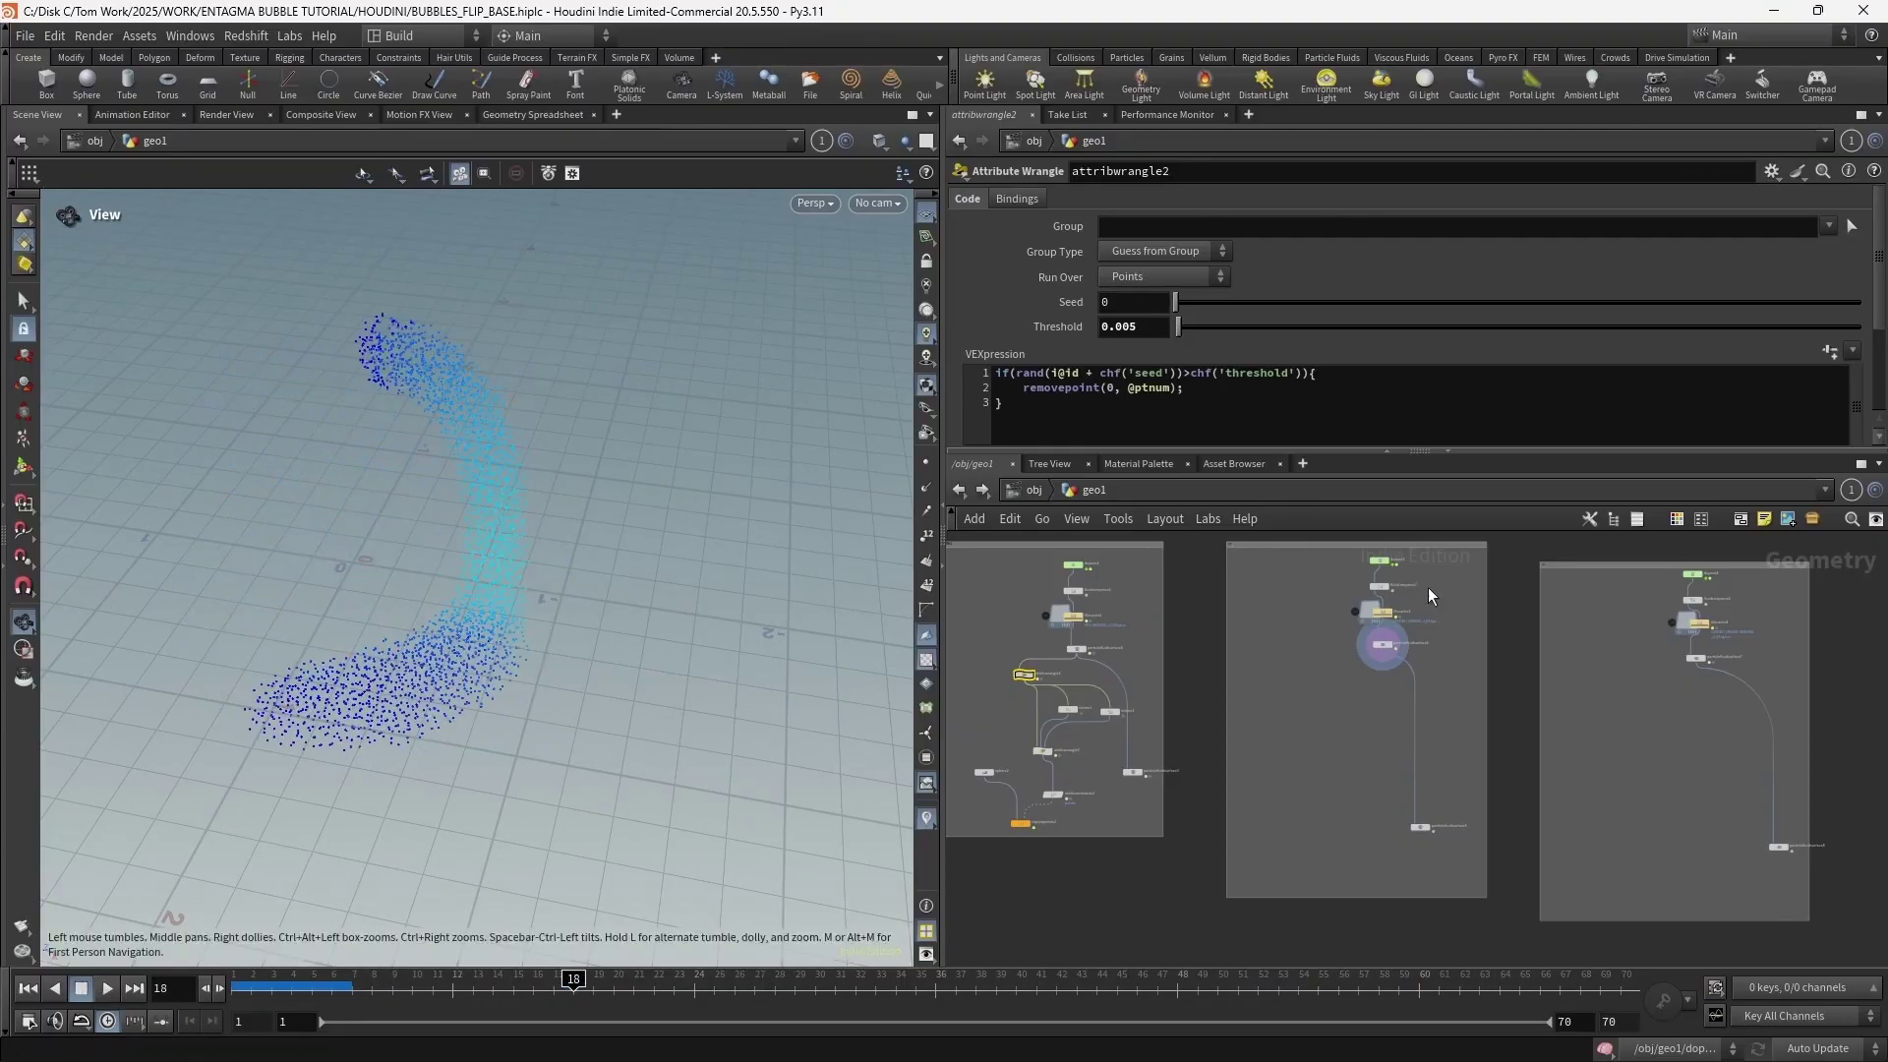
middle_click_drag(1433, 594, 1369, 667)
left_click(236, 988)
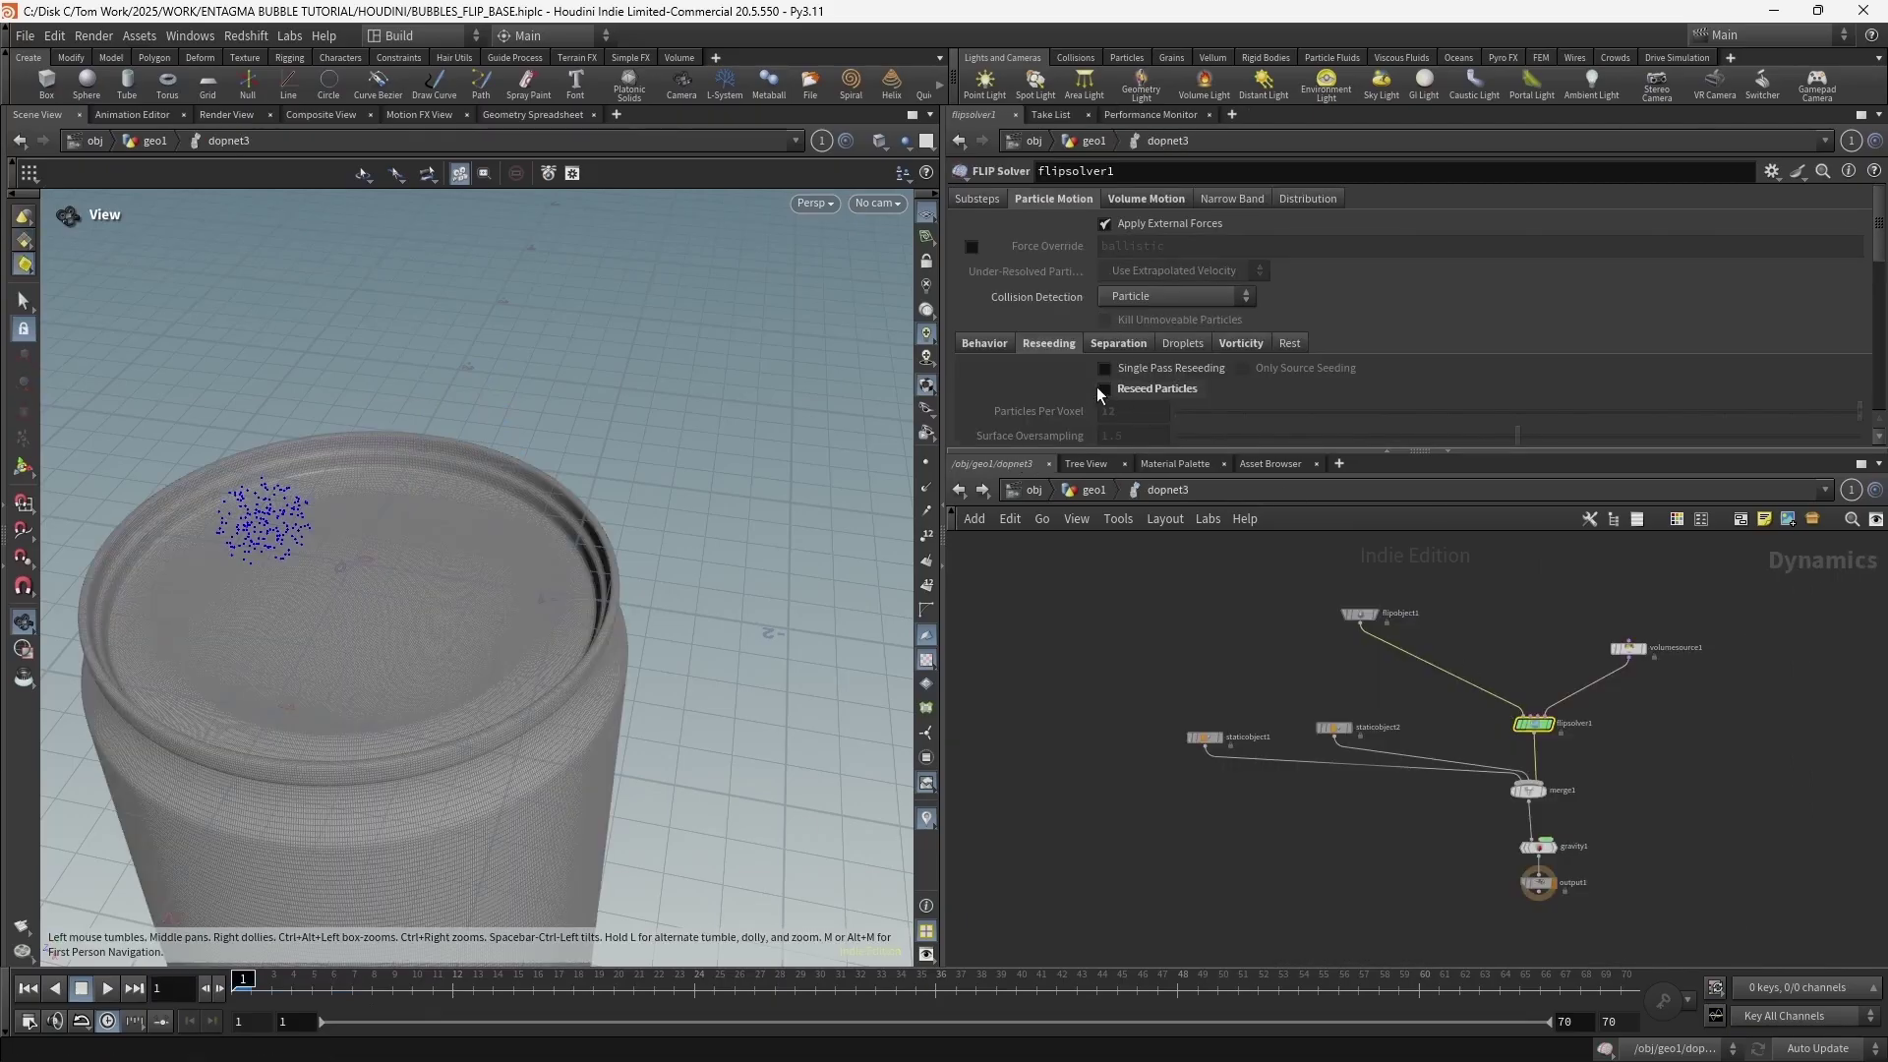
key("u")
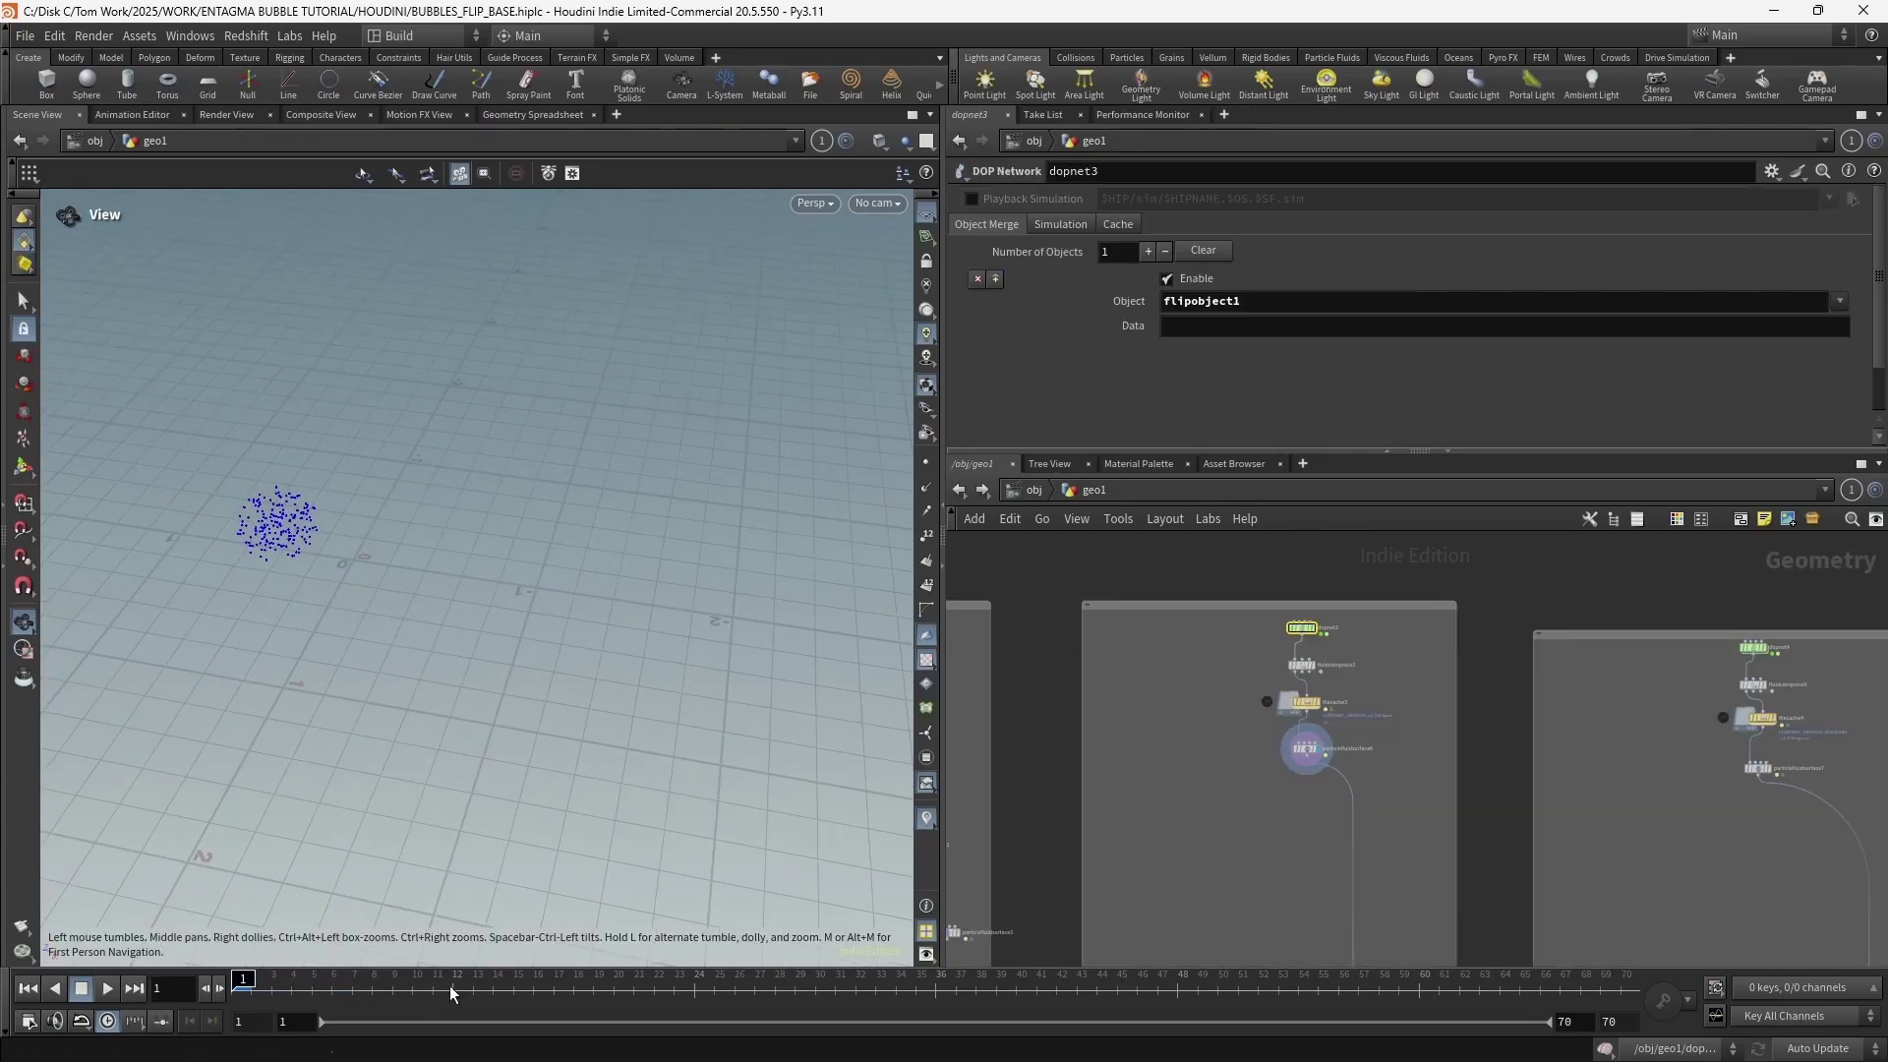
key("Up")
Copy the sphere, threshold wrangle, attribute randomize and copy-to-points nodes from the first network and paste them into the second
scroll(1127, 836, "down", 3)
middle_click_drag(1063, 785, 1534, 653)
scroll(1209, 717, "up", 3)
left_click_drag(1222, 750, 1100, 640)
key("ctrl+c")
scroll(1268, 753, "down", 3)
middle_click_drag(1848, 747, 1510, 742)
scroll(1544, 688, "up", 5)
key("ctrl+v")
Connect the pasted attribwrangle4 to the particle fluid surface node above it and display copytopoints3
left_click(1339, 685)
left_click_drag(1333, 678, 1370, 604)
left_click(1290, 775)
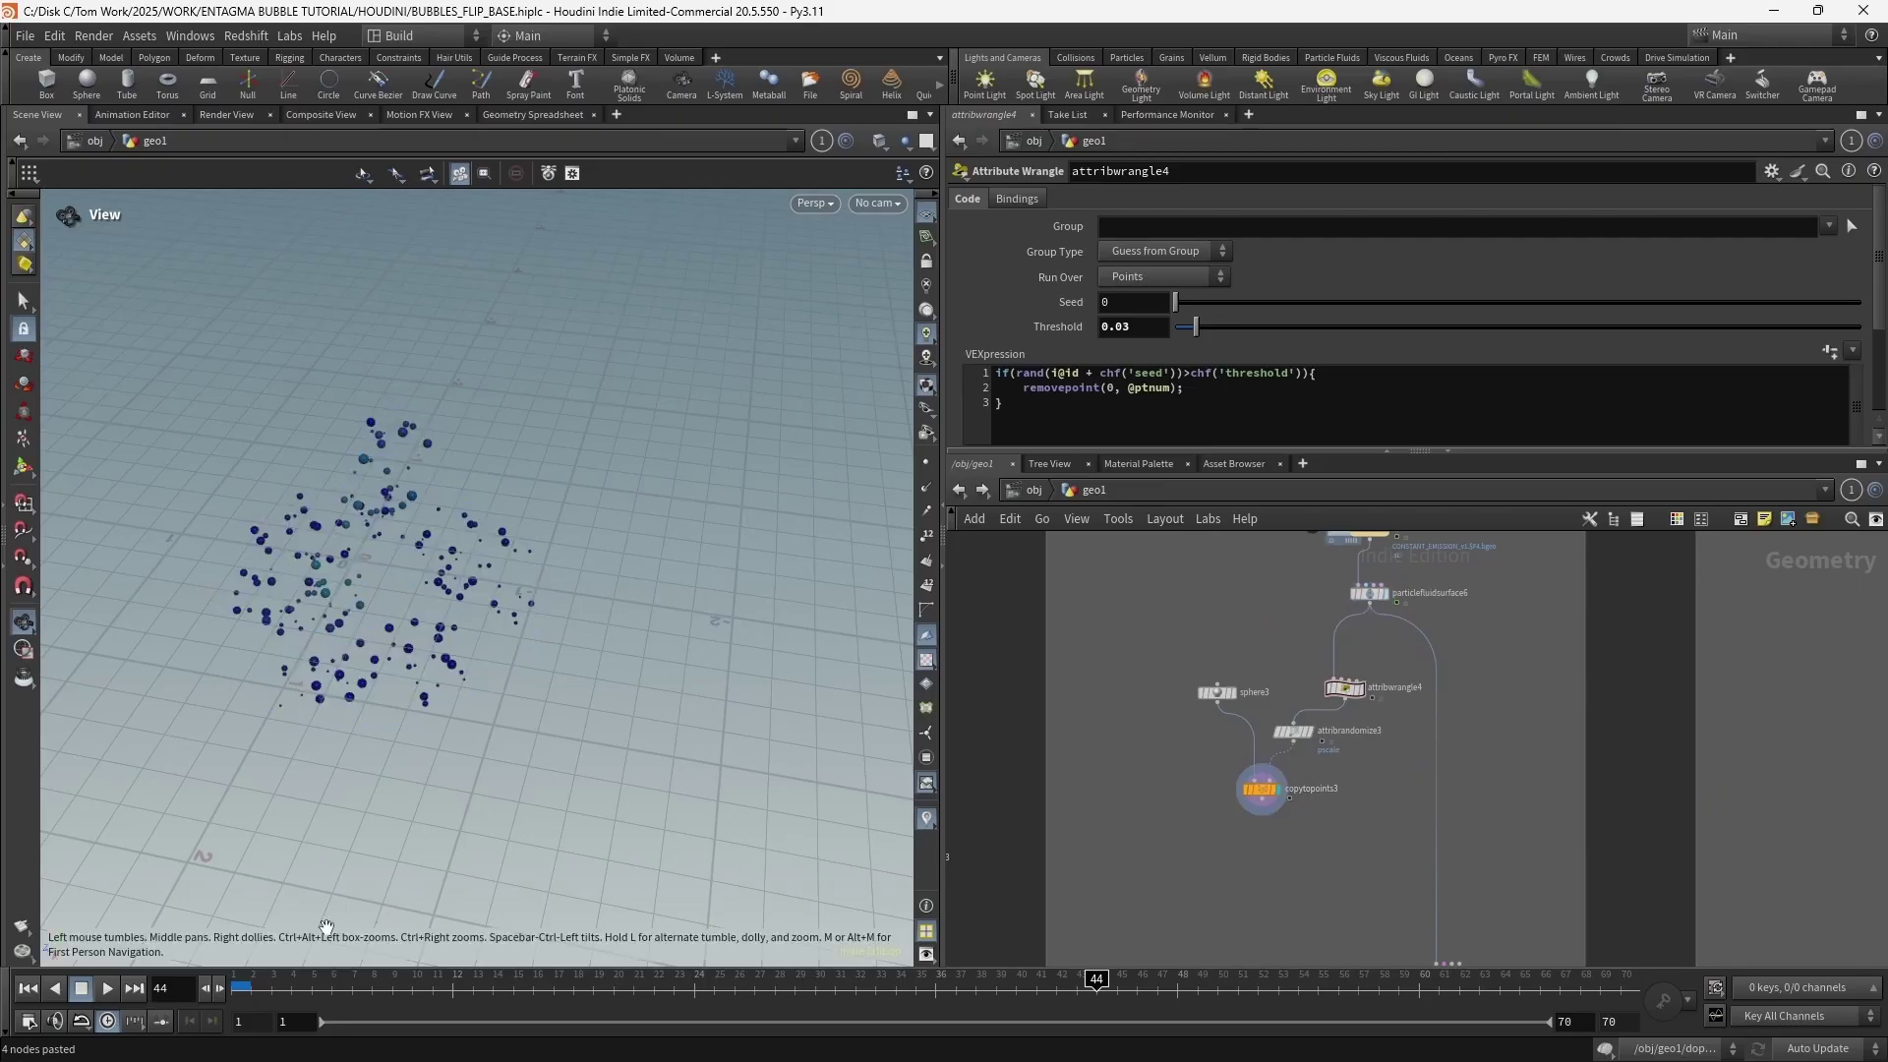
Examine the third network's particles from another angle and return to frame 1
left_click(246, 1001)
left_click_drag(1291, 907, 1100, 864)
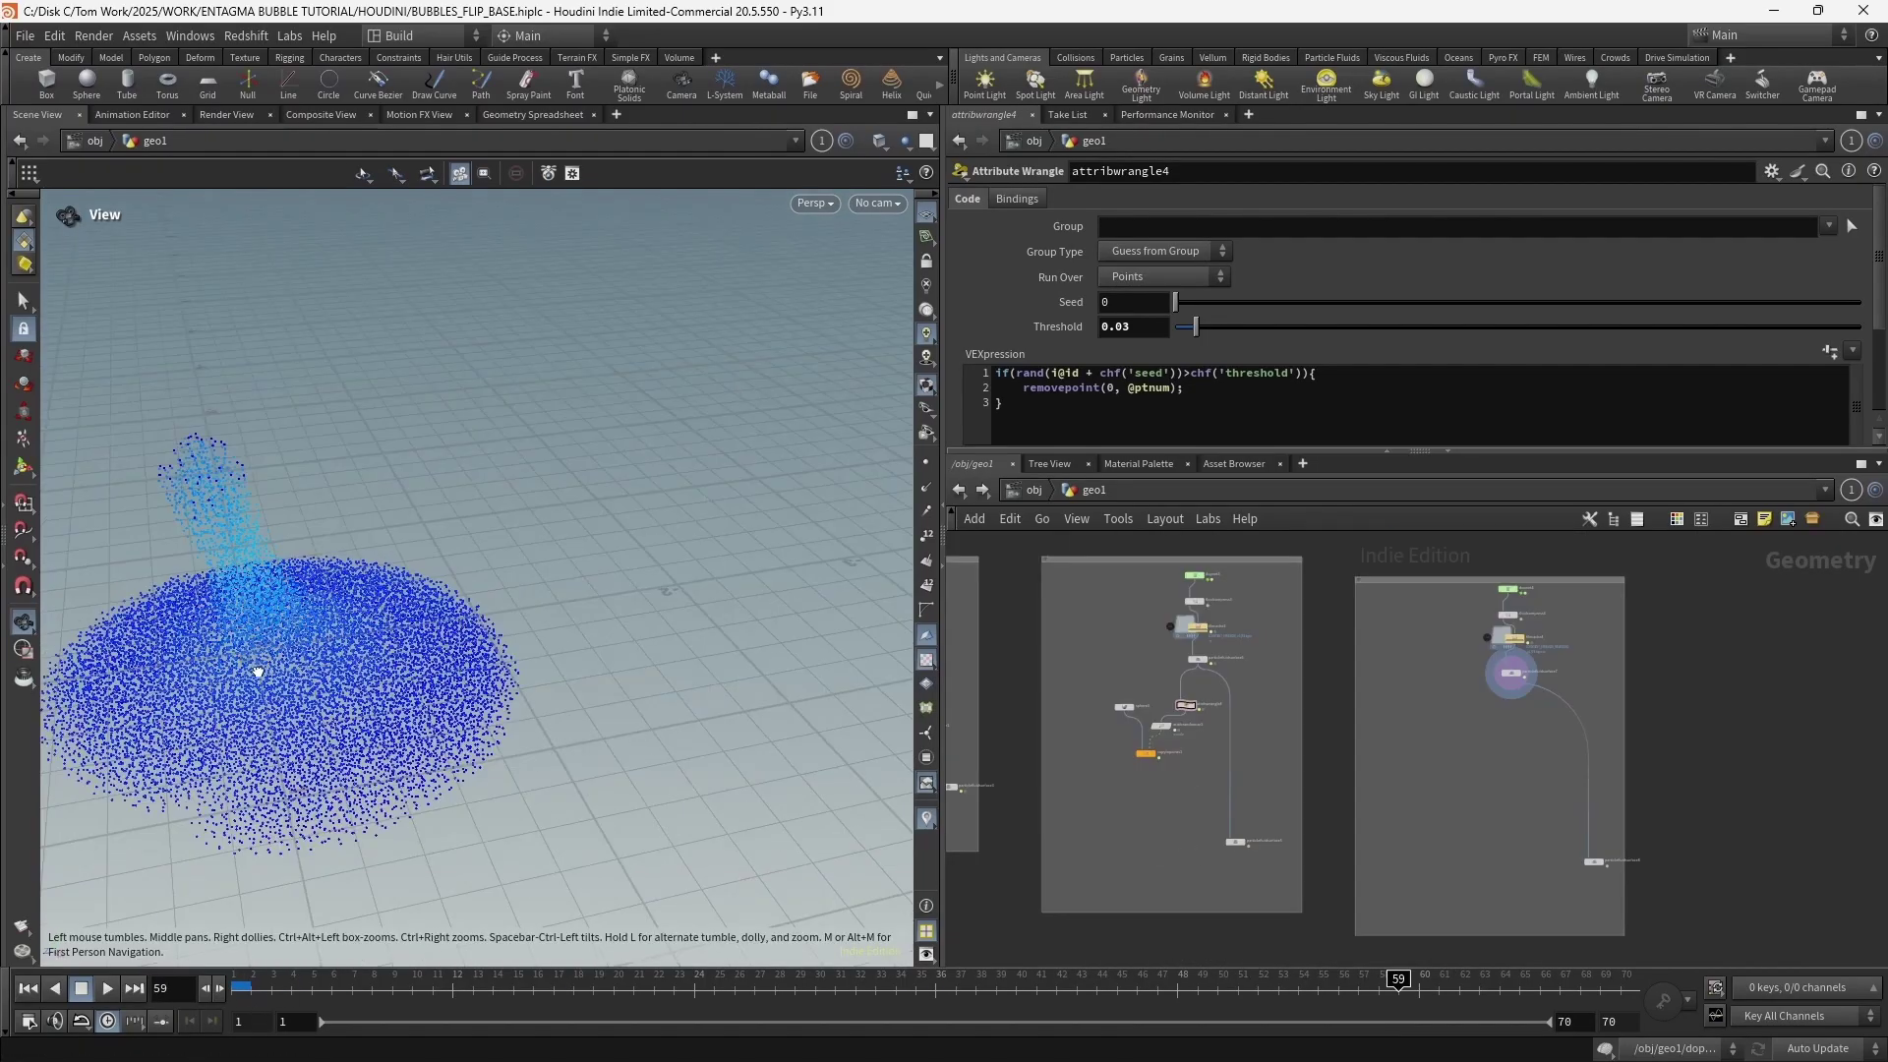
left_click_drag(257, 669, 422, 641)
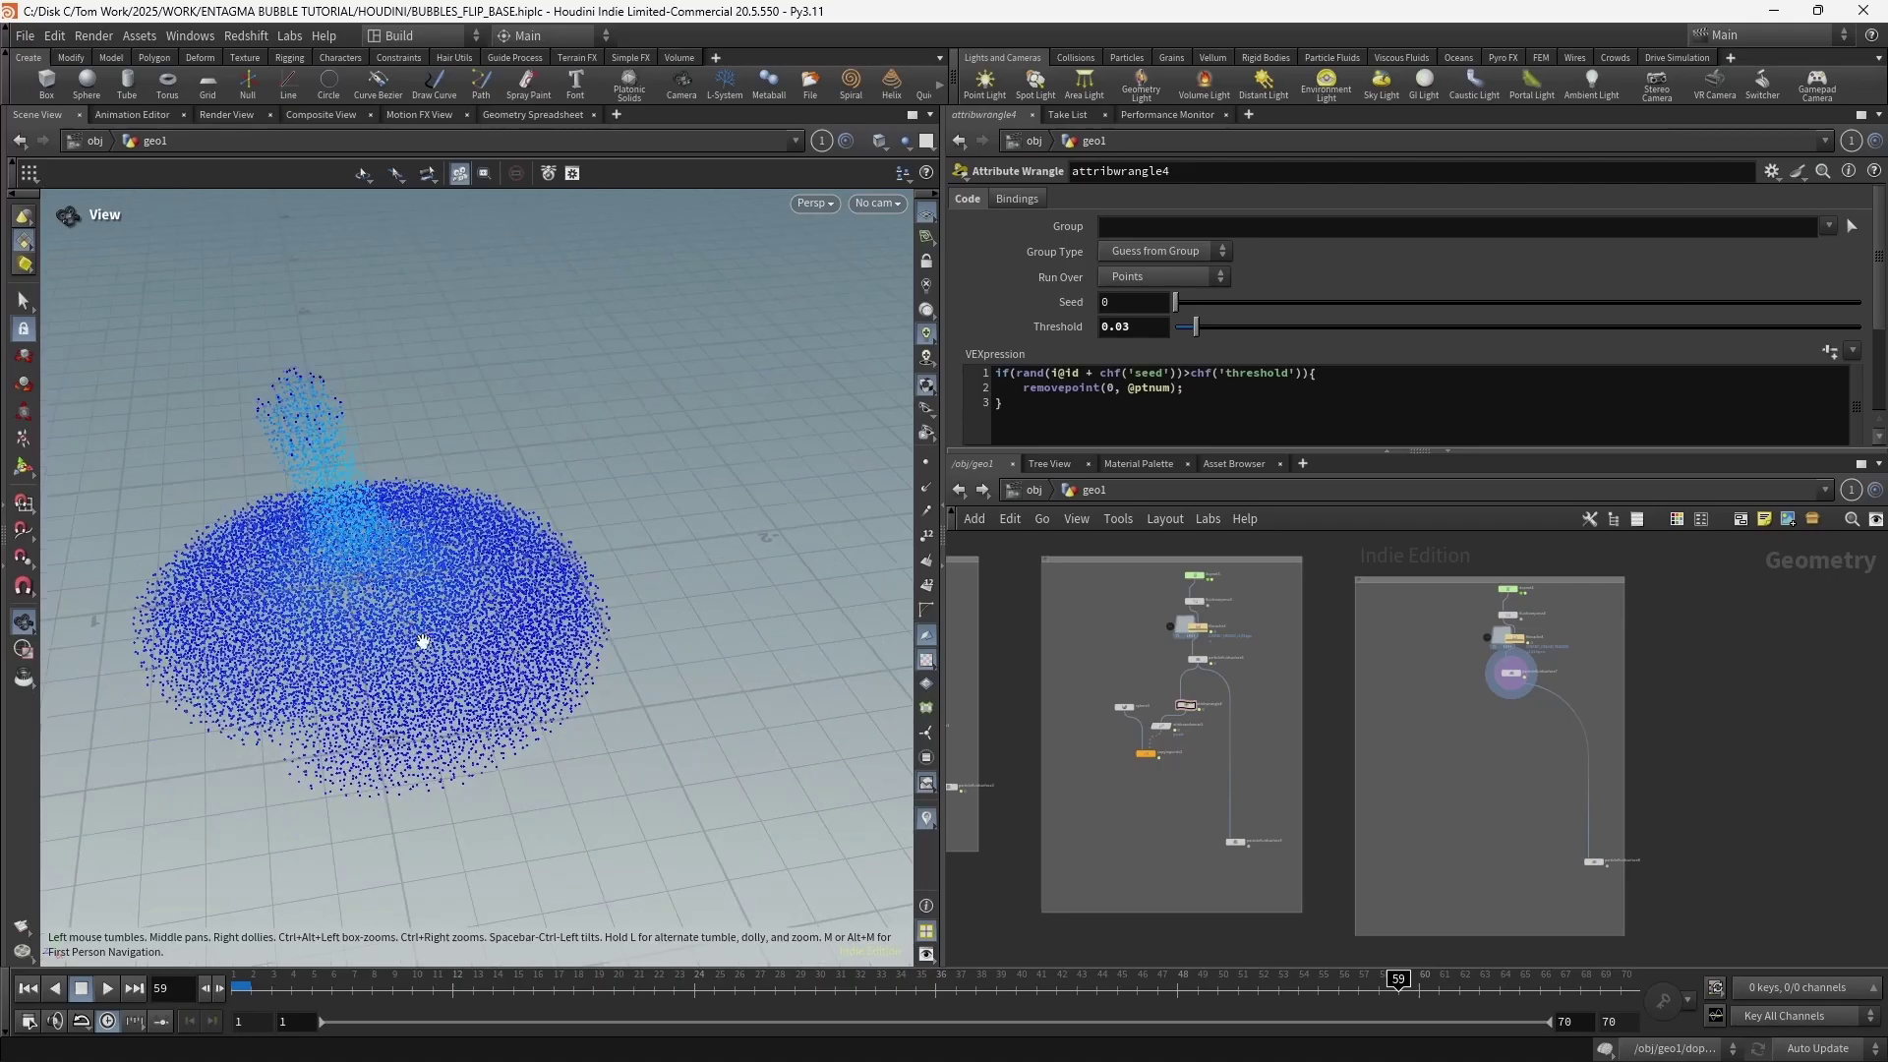
left_click(246, 986)
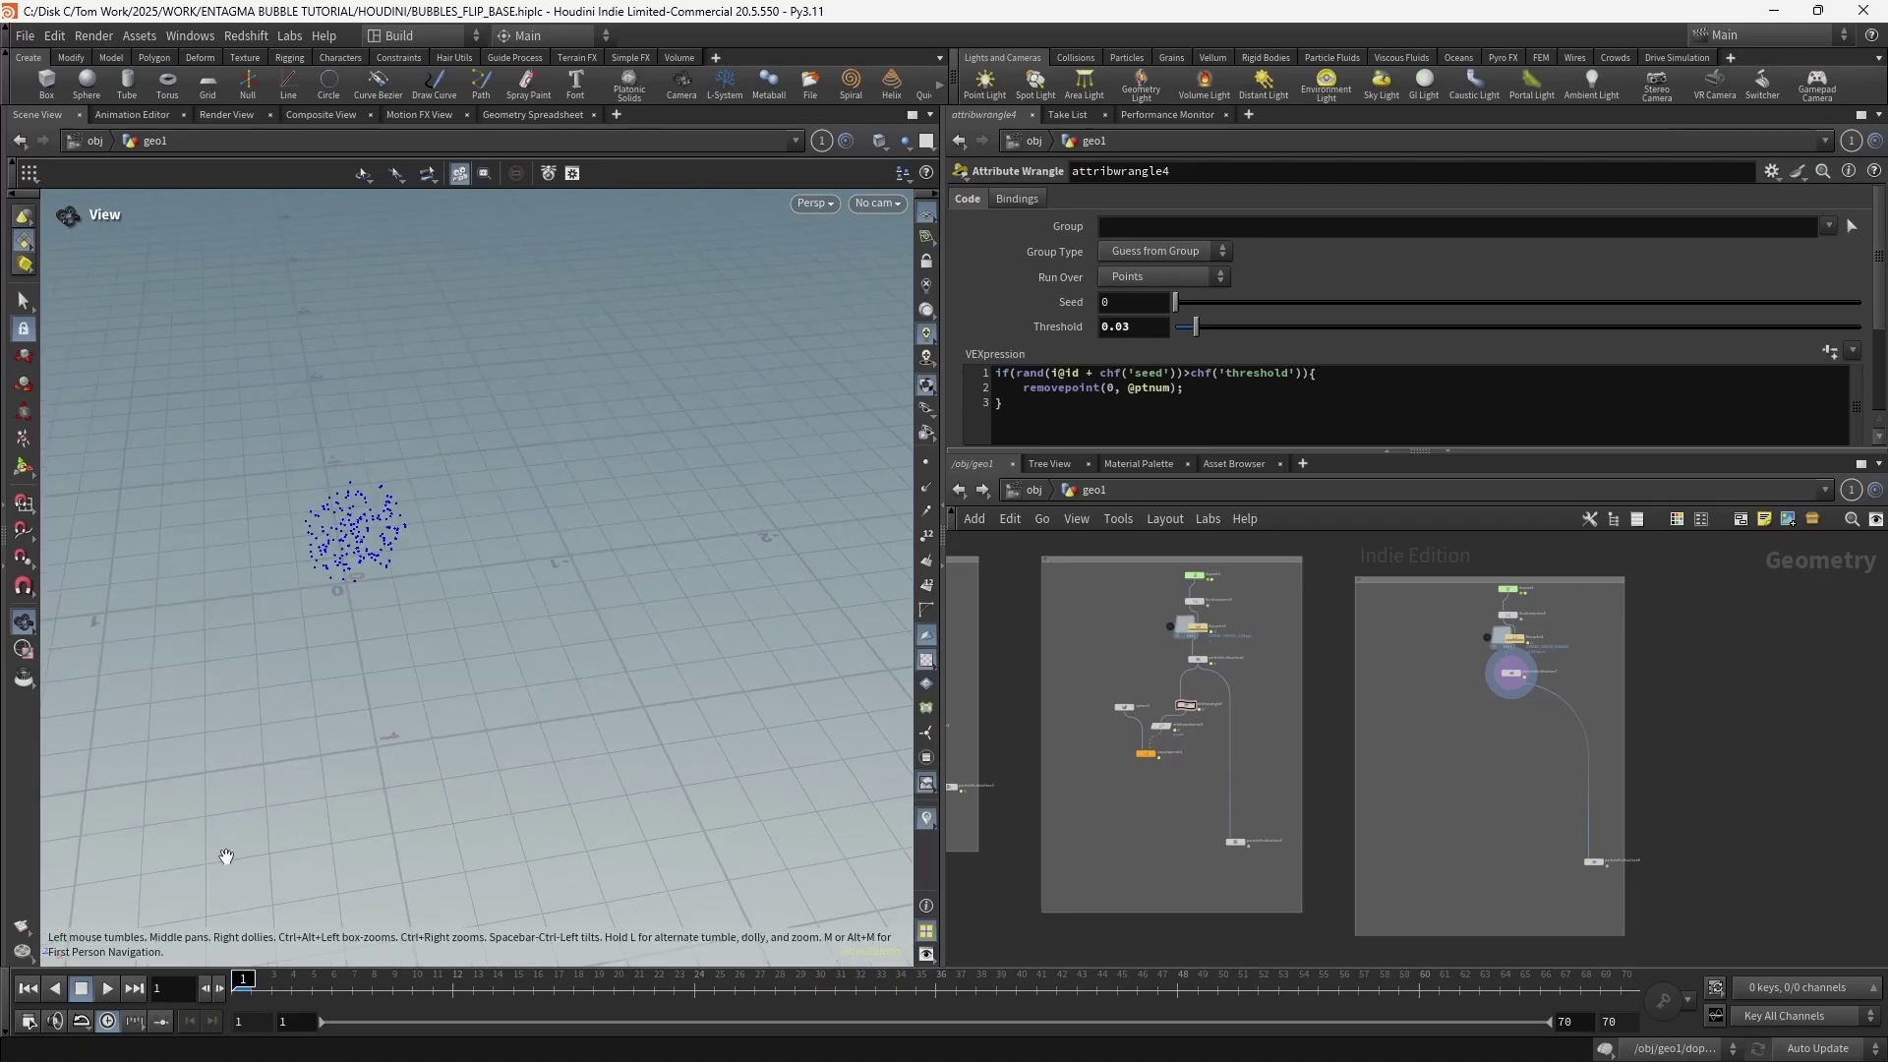
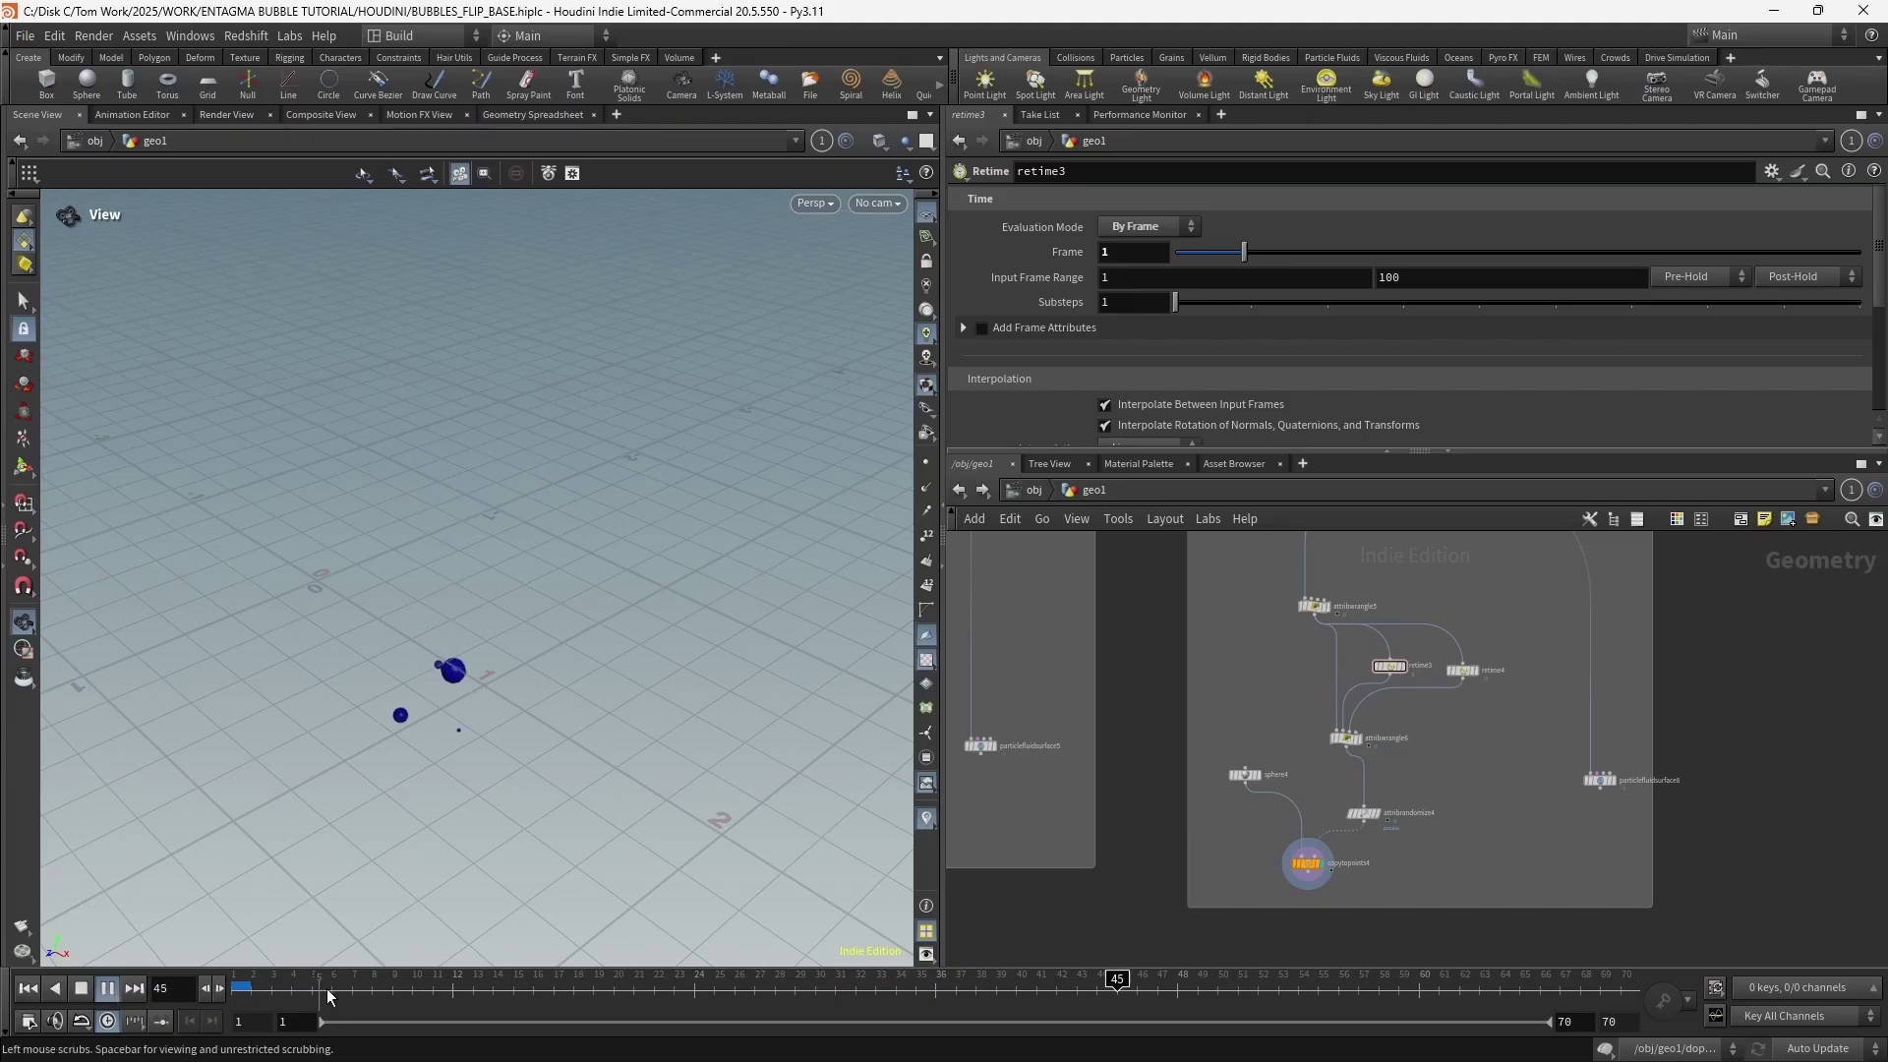
Scrub back to frame 1 and shift retime3 slightly within the third network
left_click_drag(508, 986, 242, 986)
left_click_drag(1314, 605, 1306, 586)
scroll(1426, 666, "up", 5)
left_click_drag(1359, 669, 1329, 673)
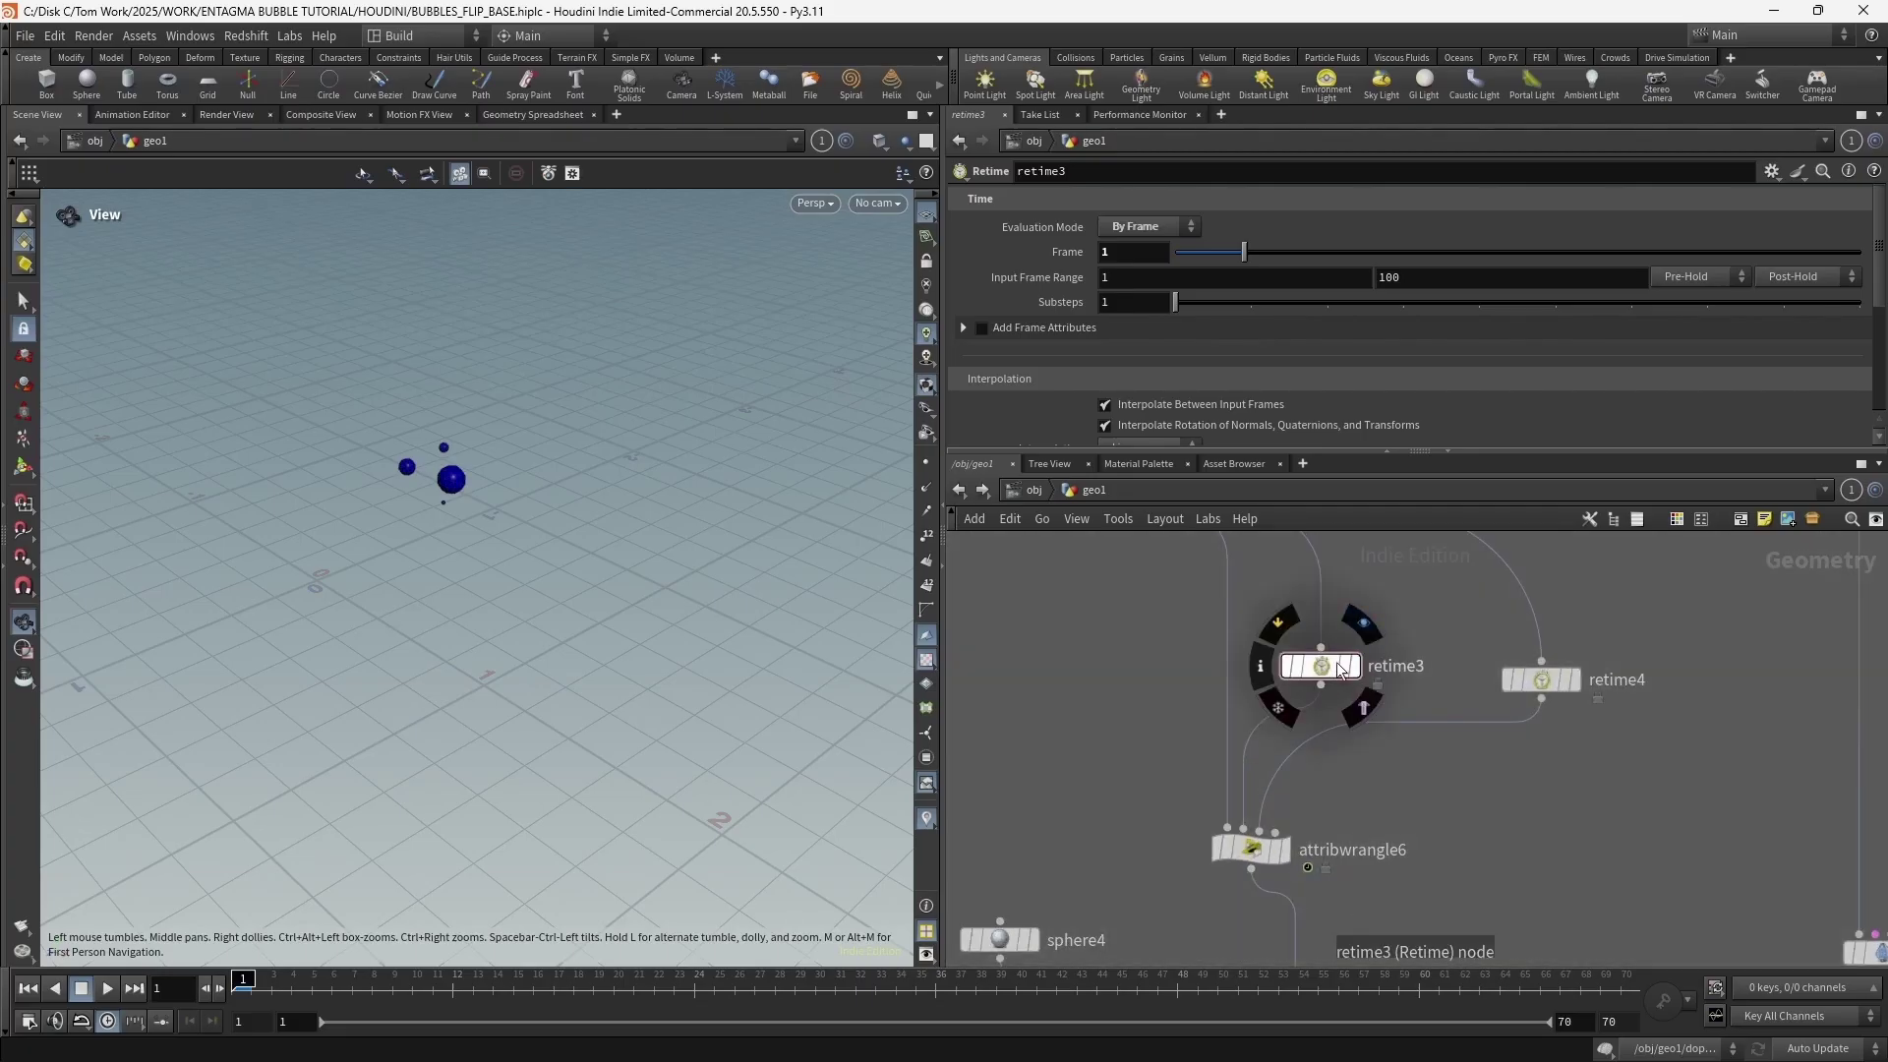
scroll(1327, 668, "down", 6)
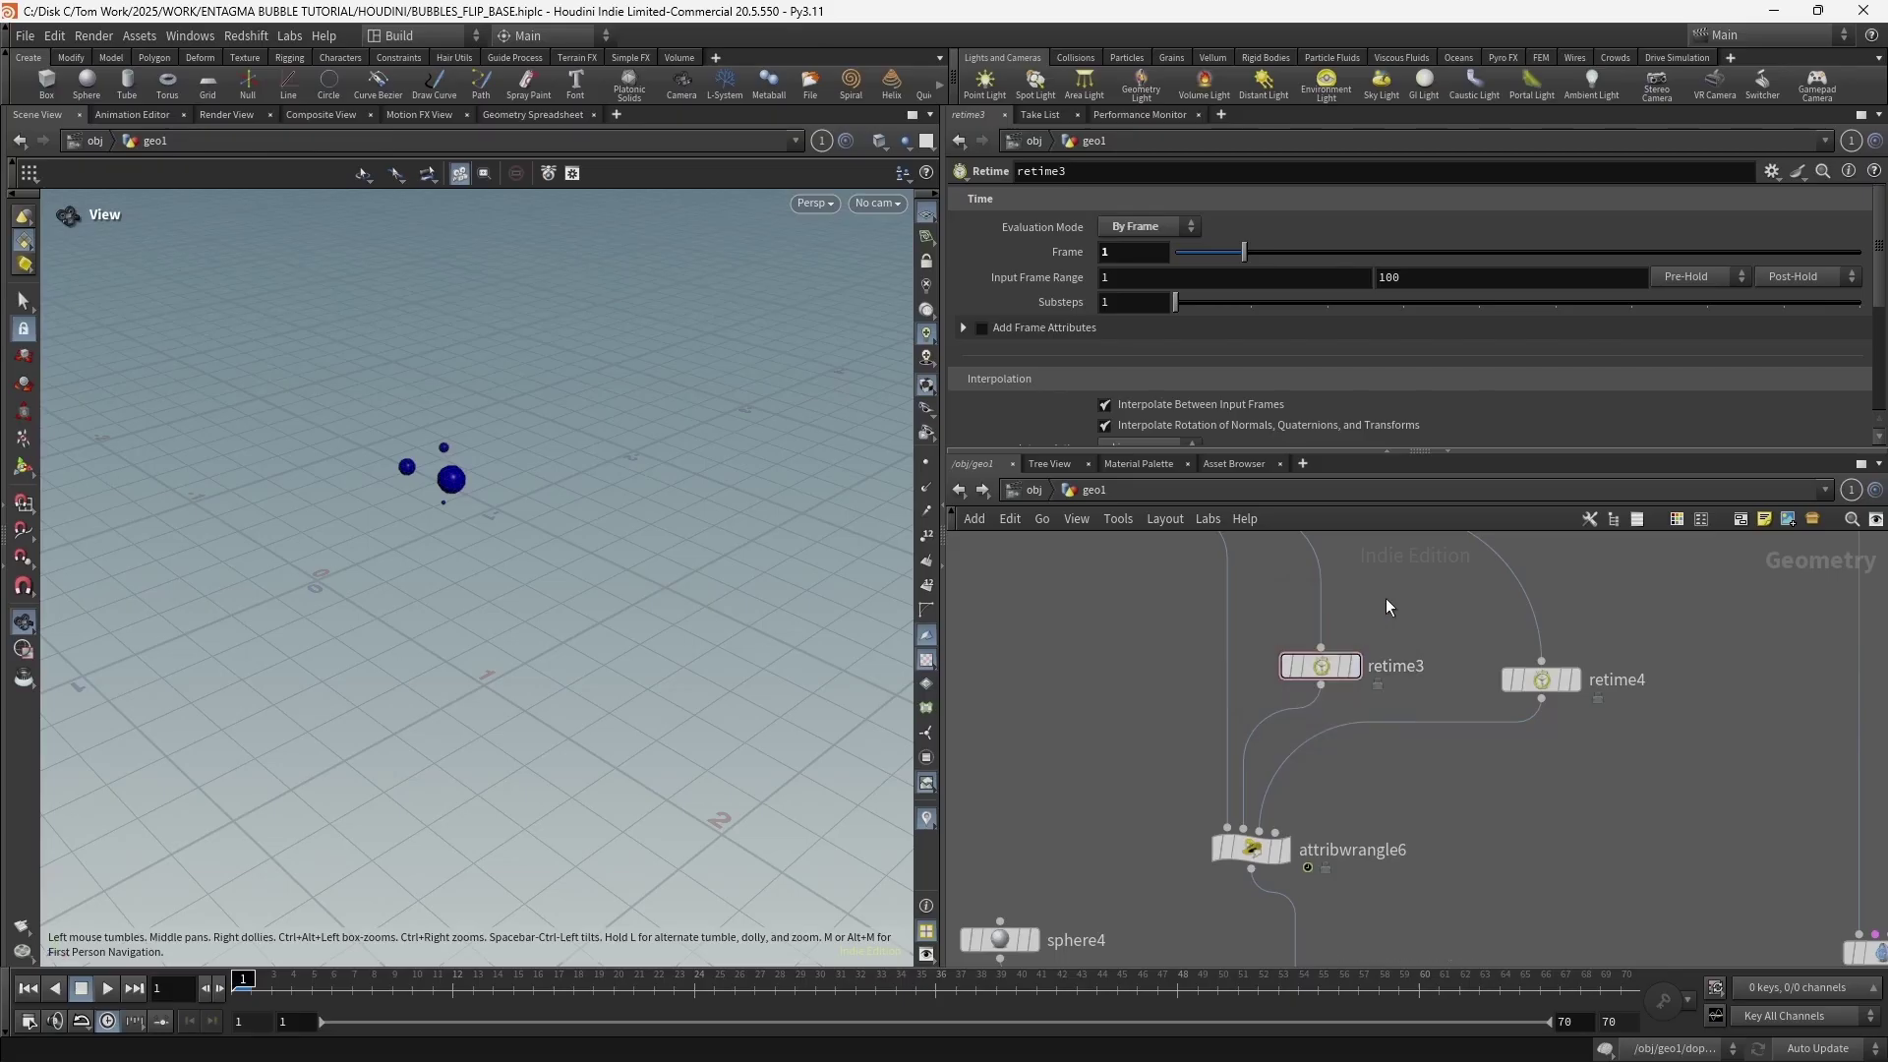
middle_click_drag(1249, 715, 1240, 736)
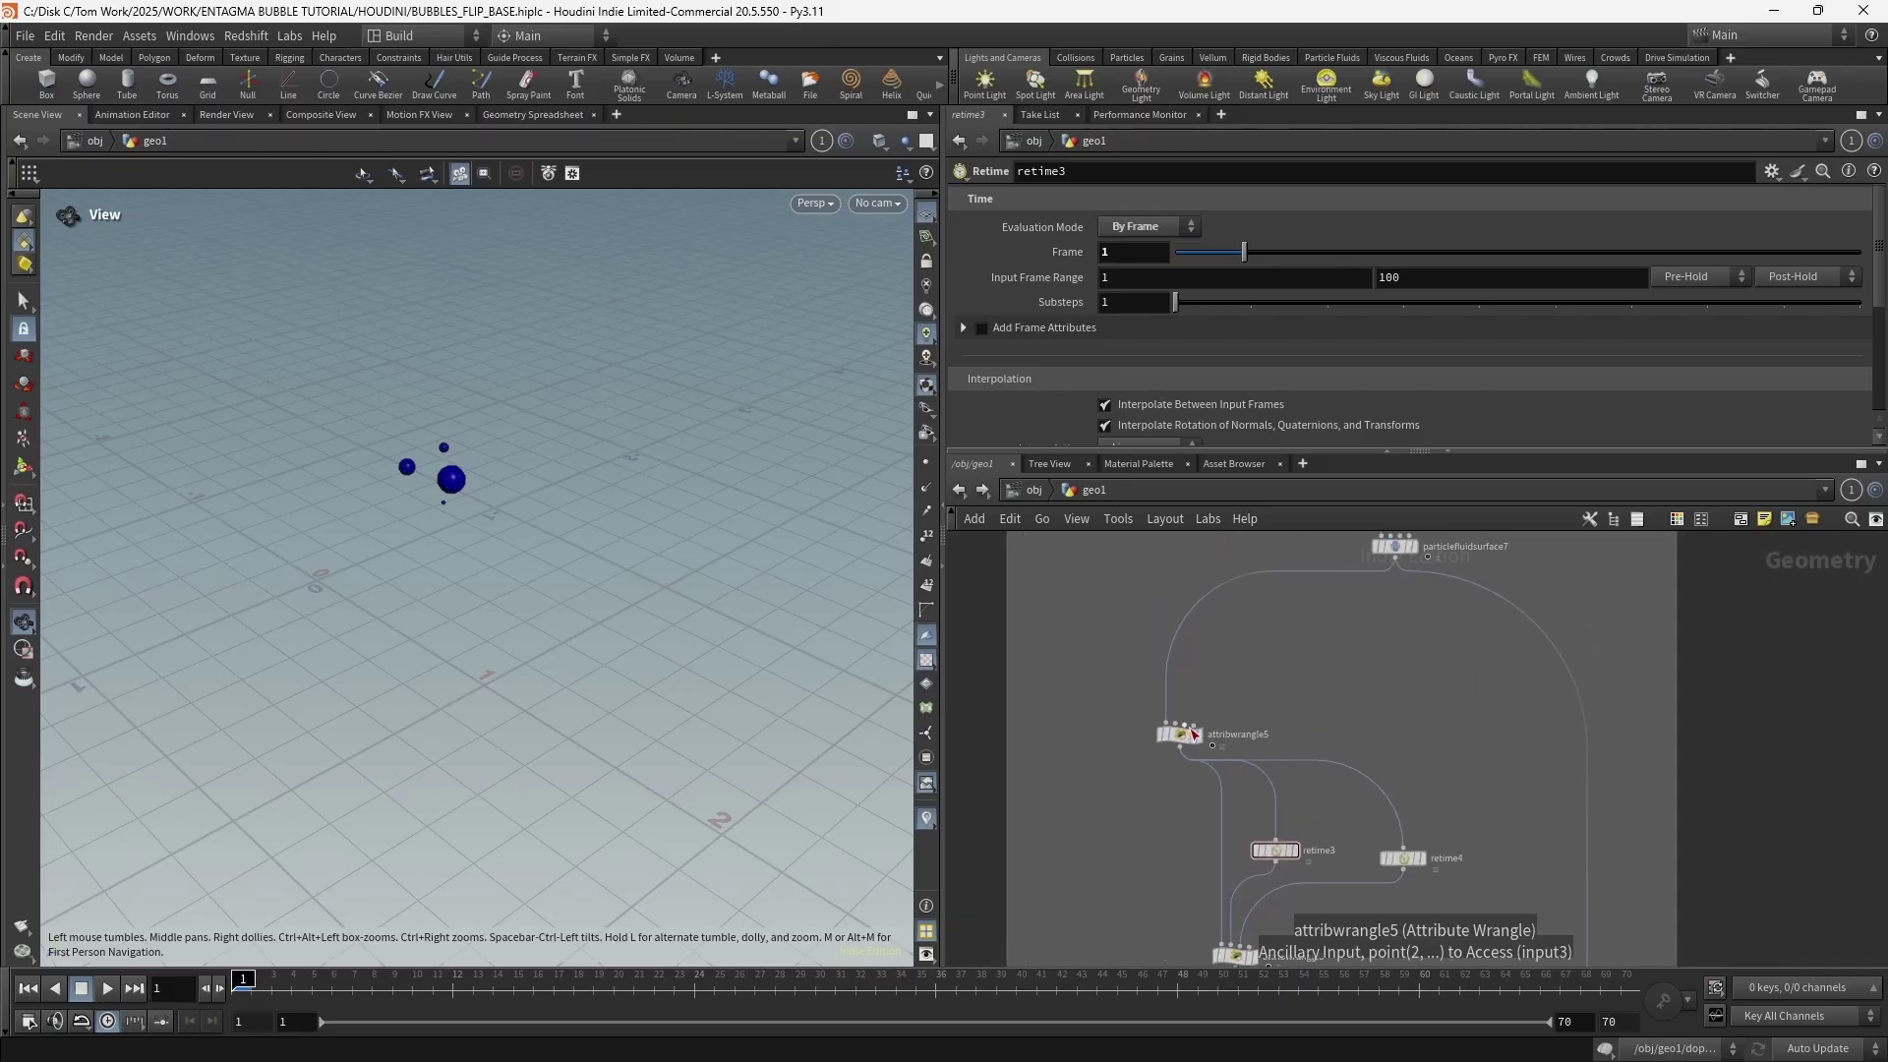
Display attribwrangle5 and particlefluidsurface7 in turn, and scrub to frame 41 to examine the emitted particles
left_click(1207, 723)
middle_click_drag(1482, 613, 1361, 717)
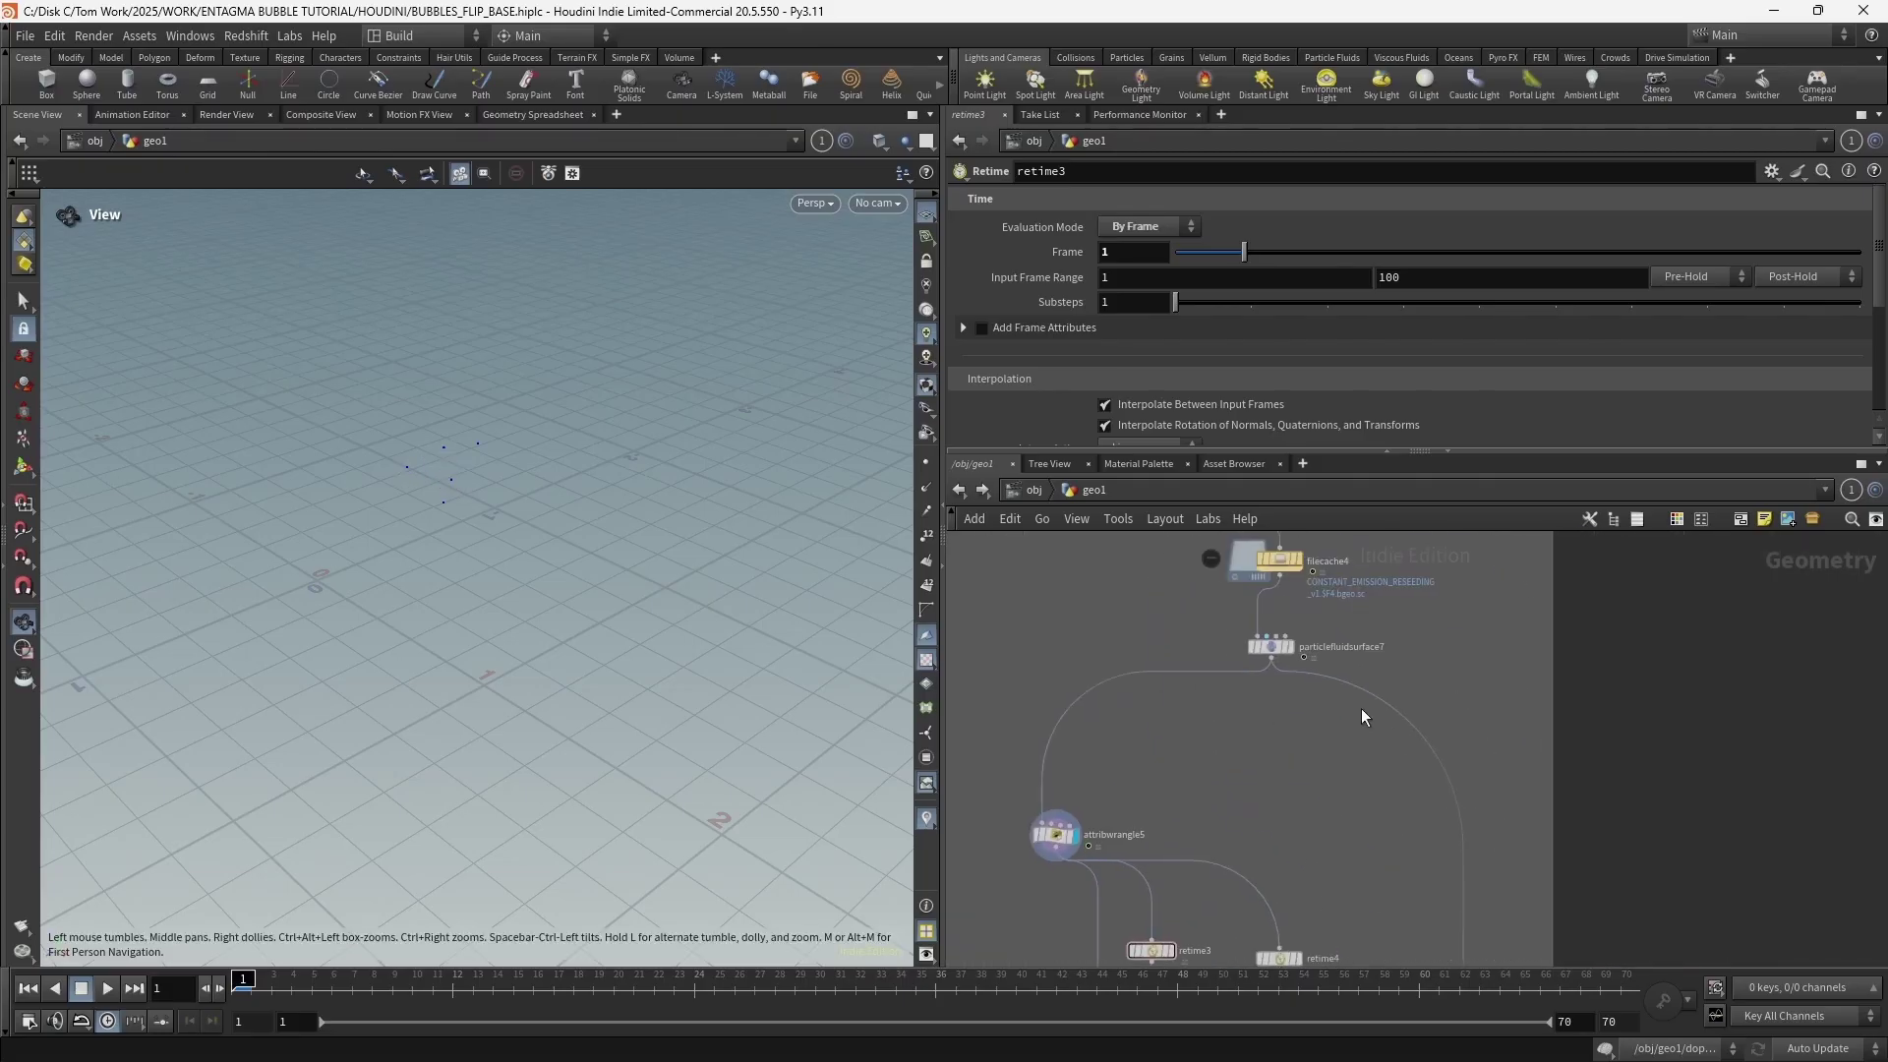
left_click(1290, 646)
scroll(454, 467, "down", 3)
left_click_drag(454, 467, 481, 472)
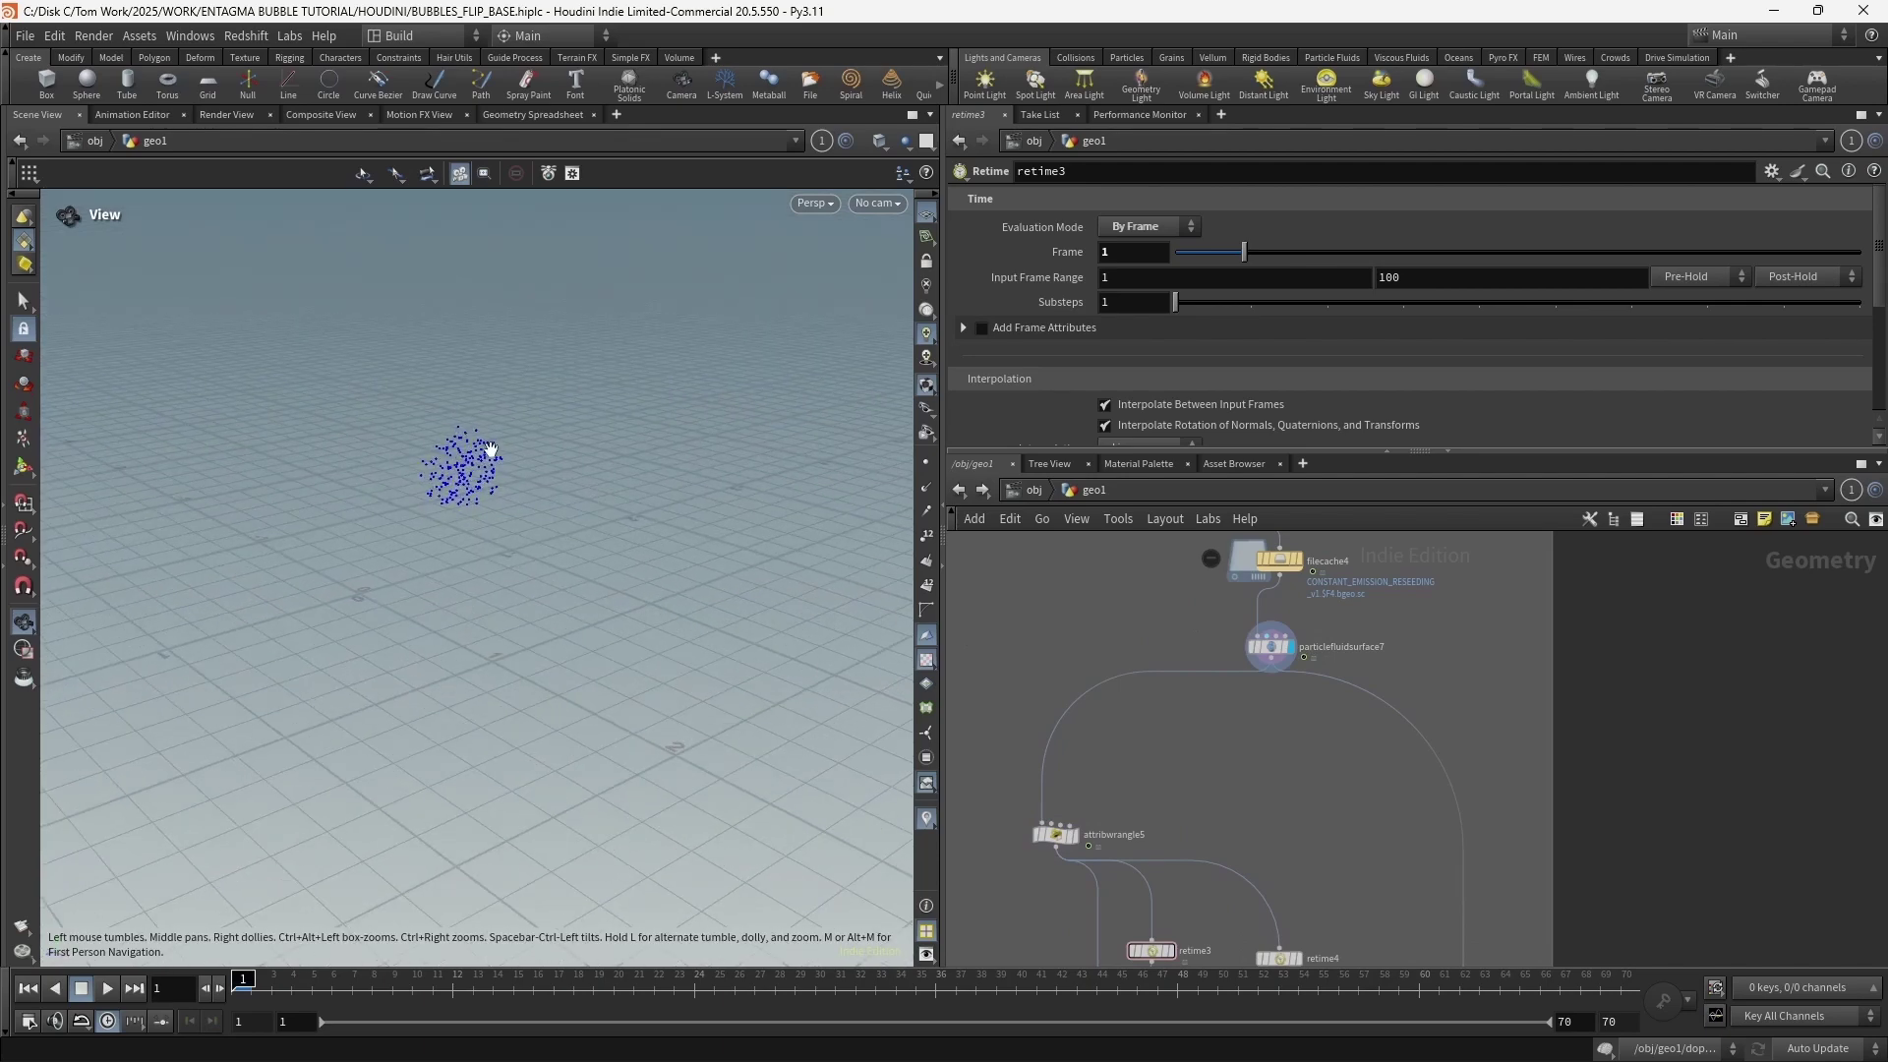
left_click_drag(243, 983, 977, 980)
left_click_drag(976, 980, 1037, 980)
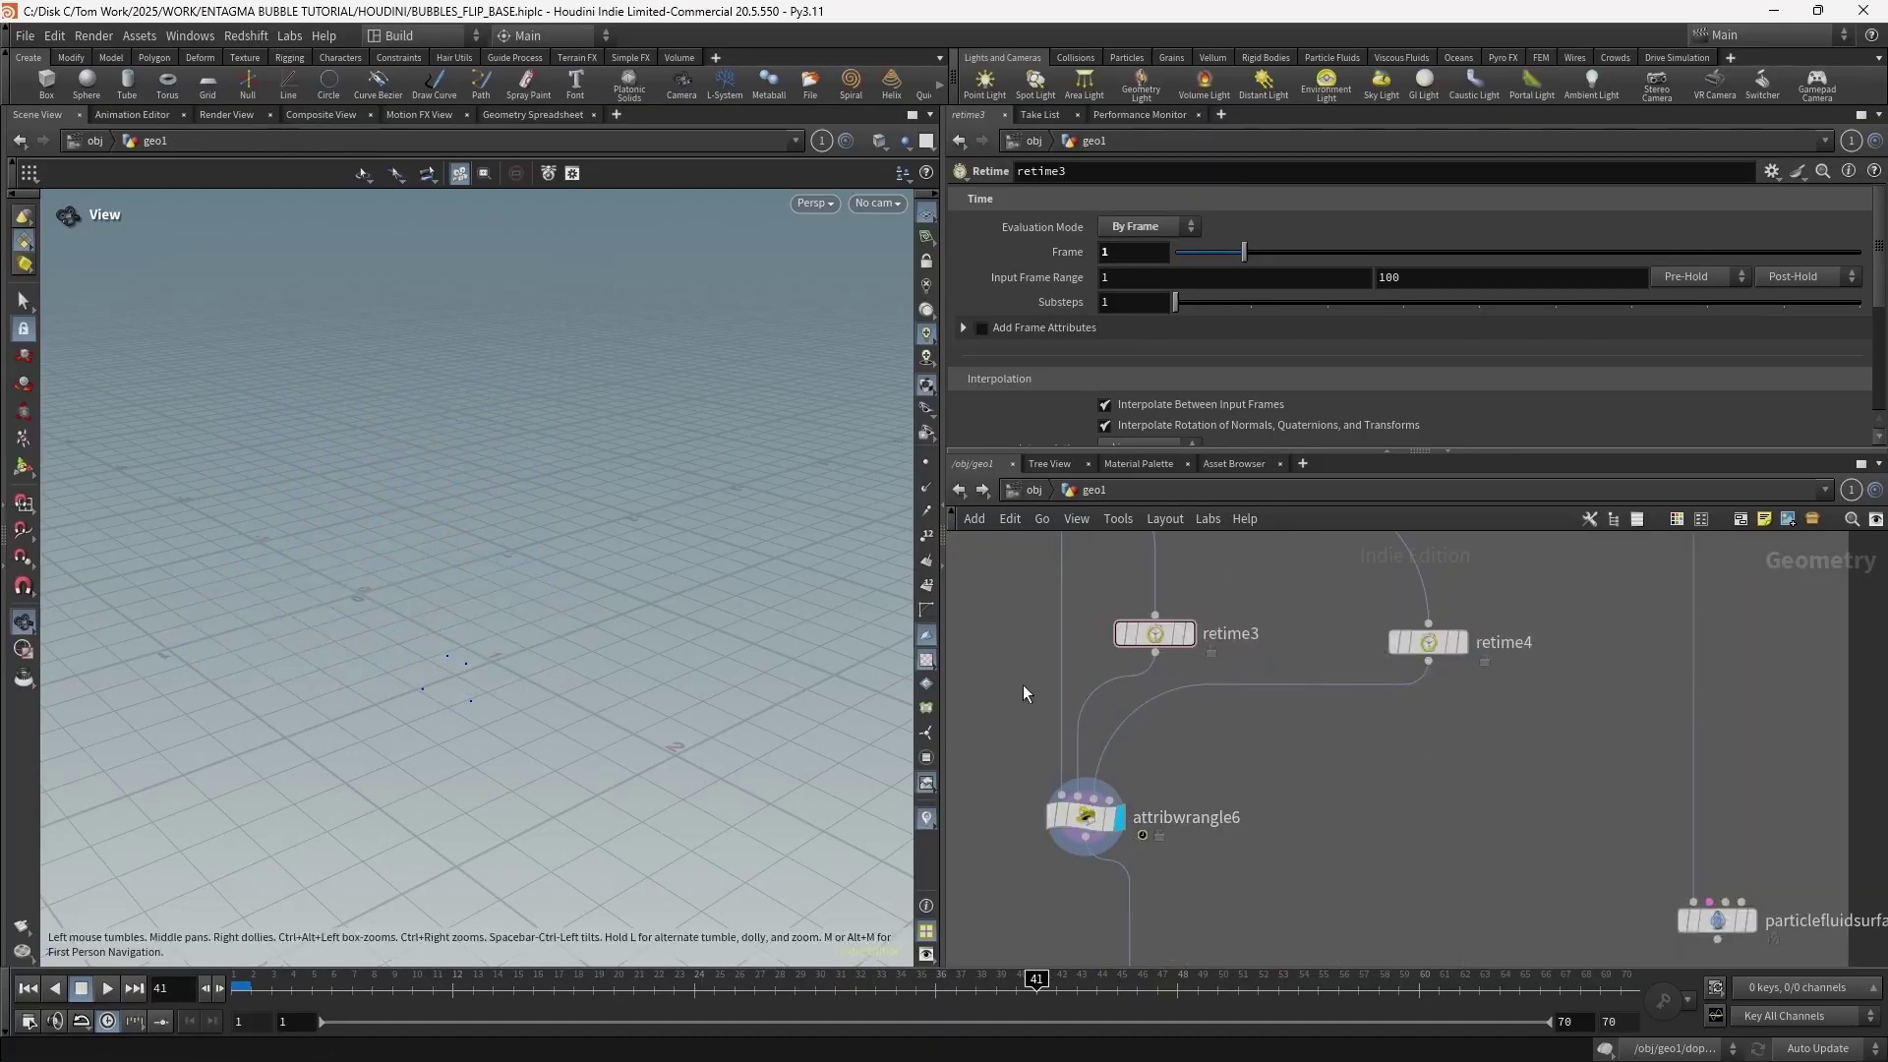
Return to frame 1, nudge retime3 sideways, and display retime4 to examine its points
left_click(28, 987)
left_click_drag(1157, 637, 1181, 644)
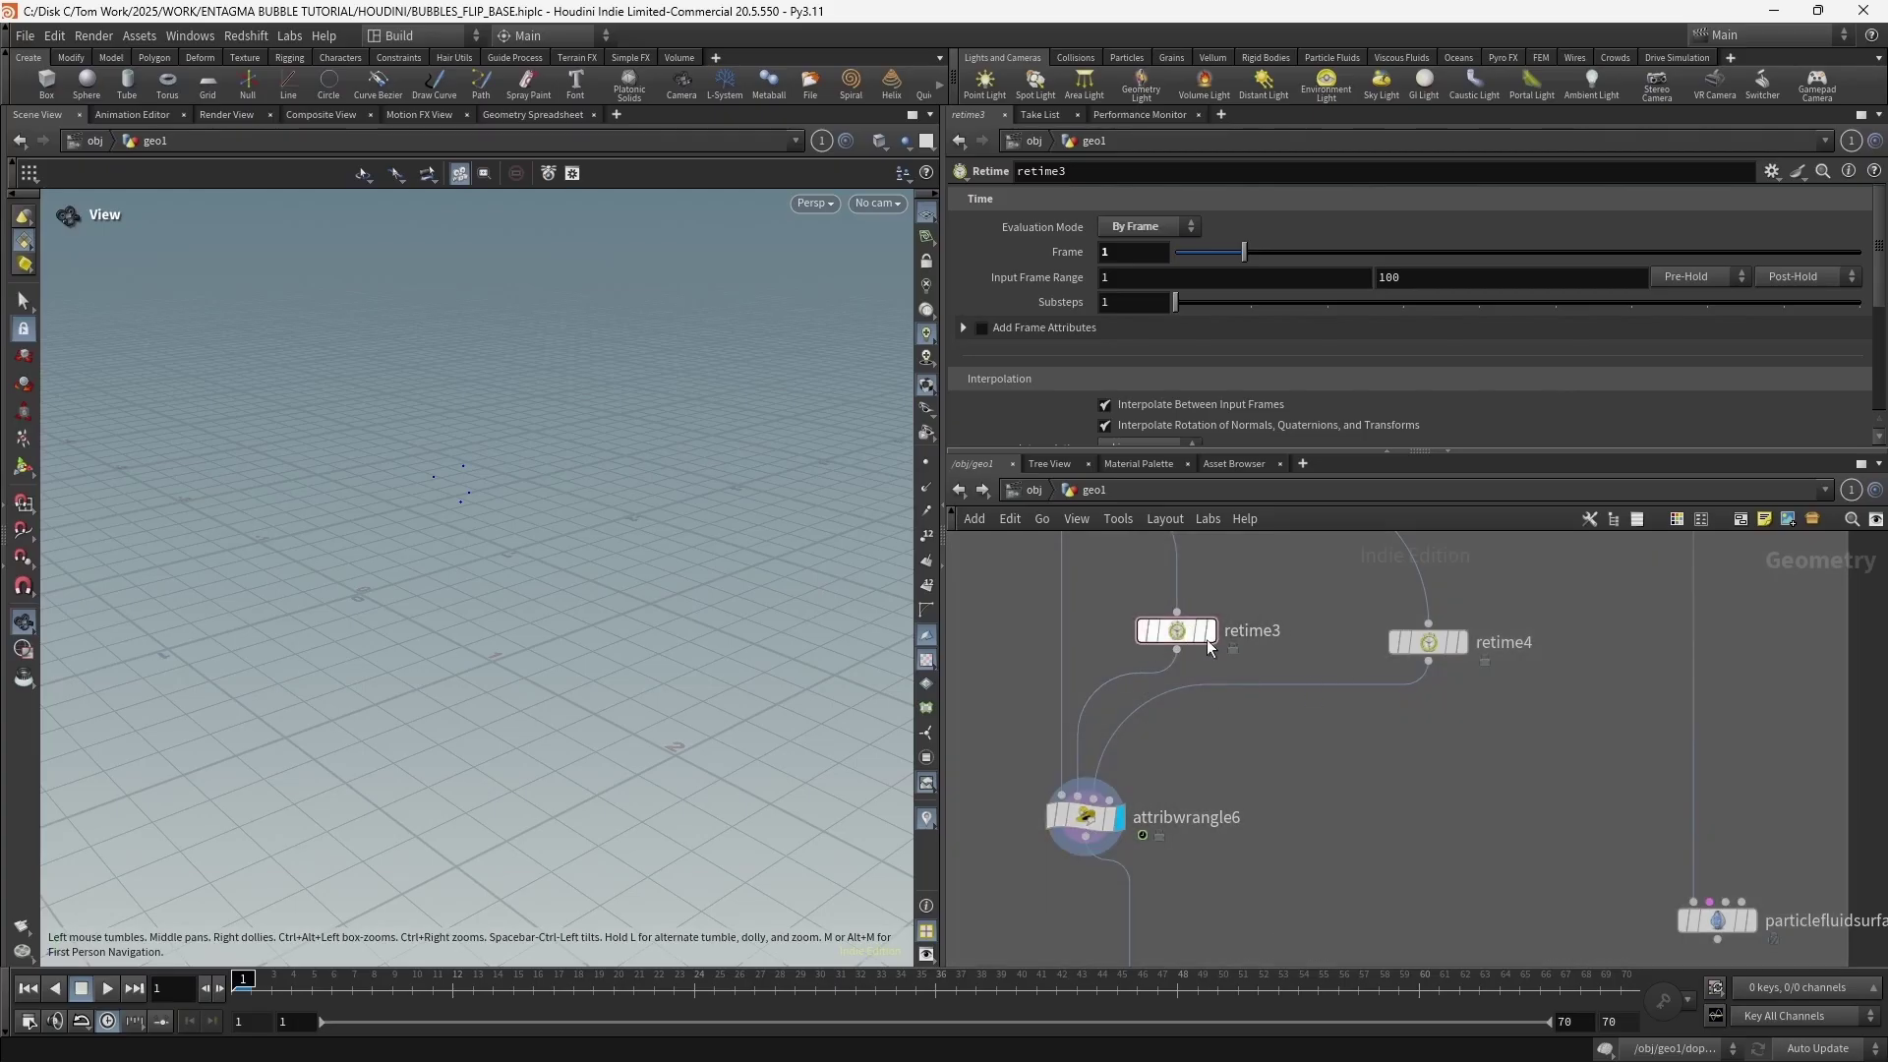
left_click(1464, 642)
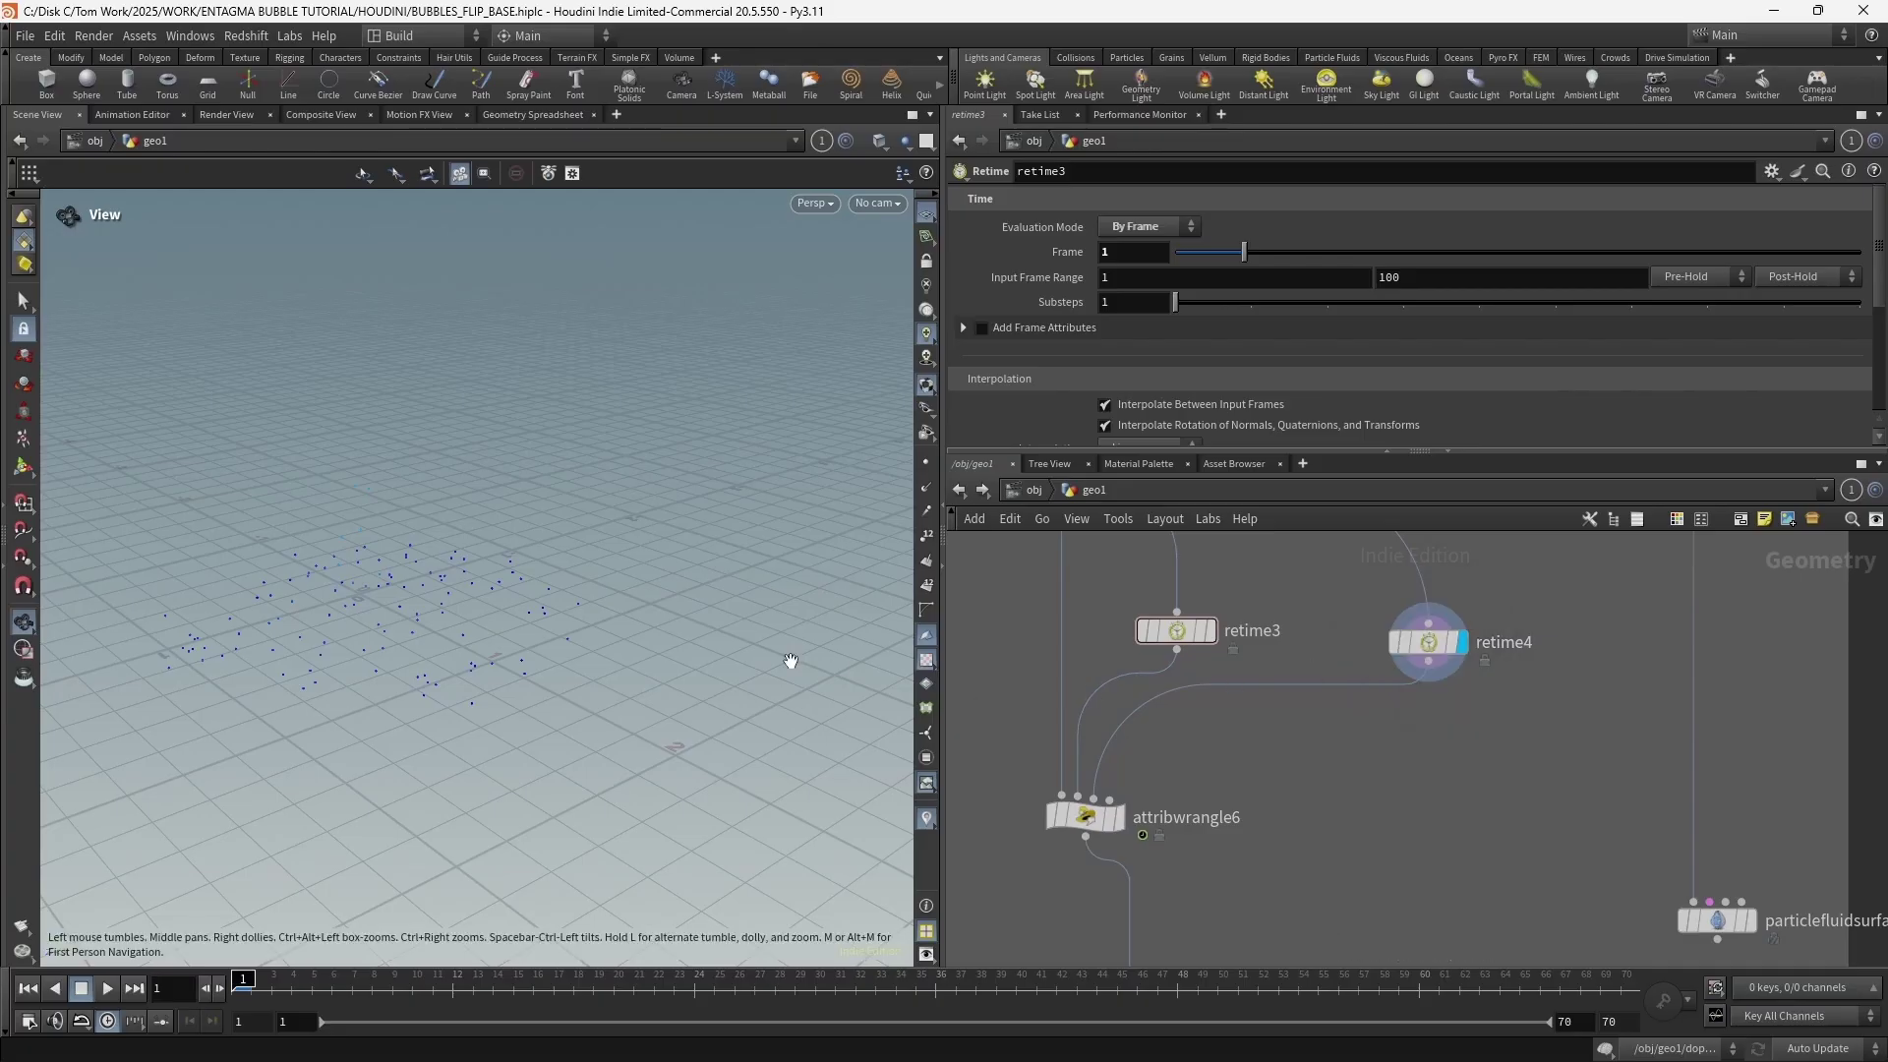
scroll(1227, 728, "down", 5)
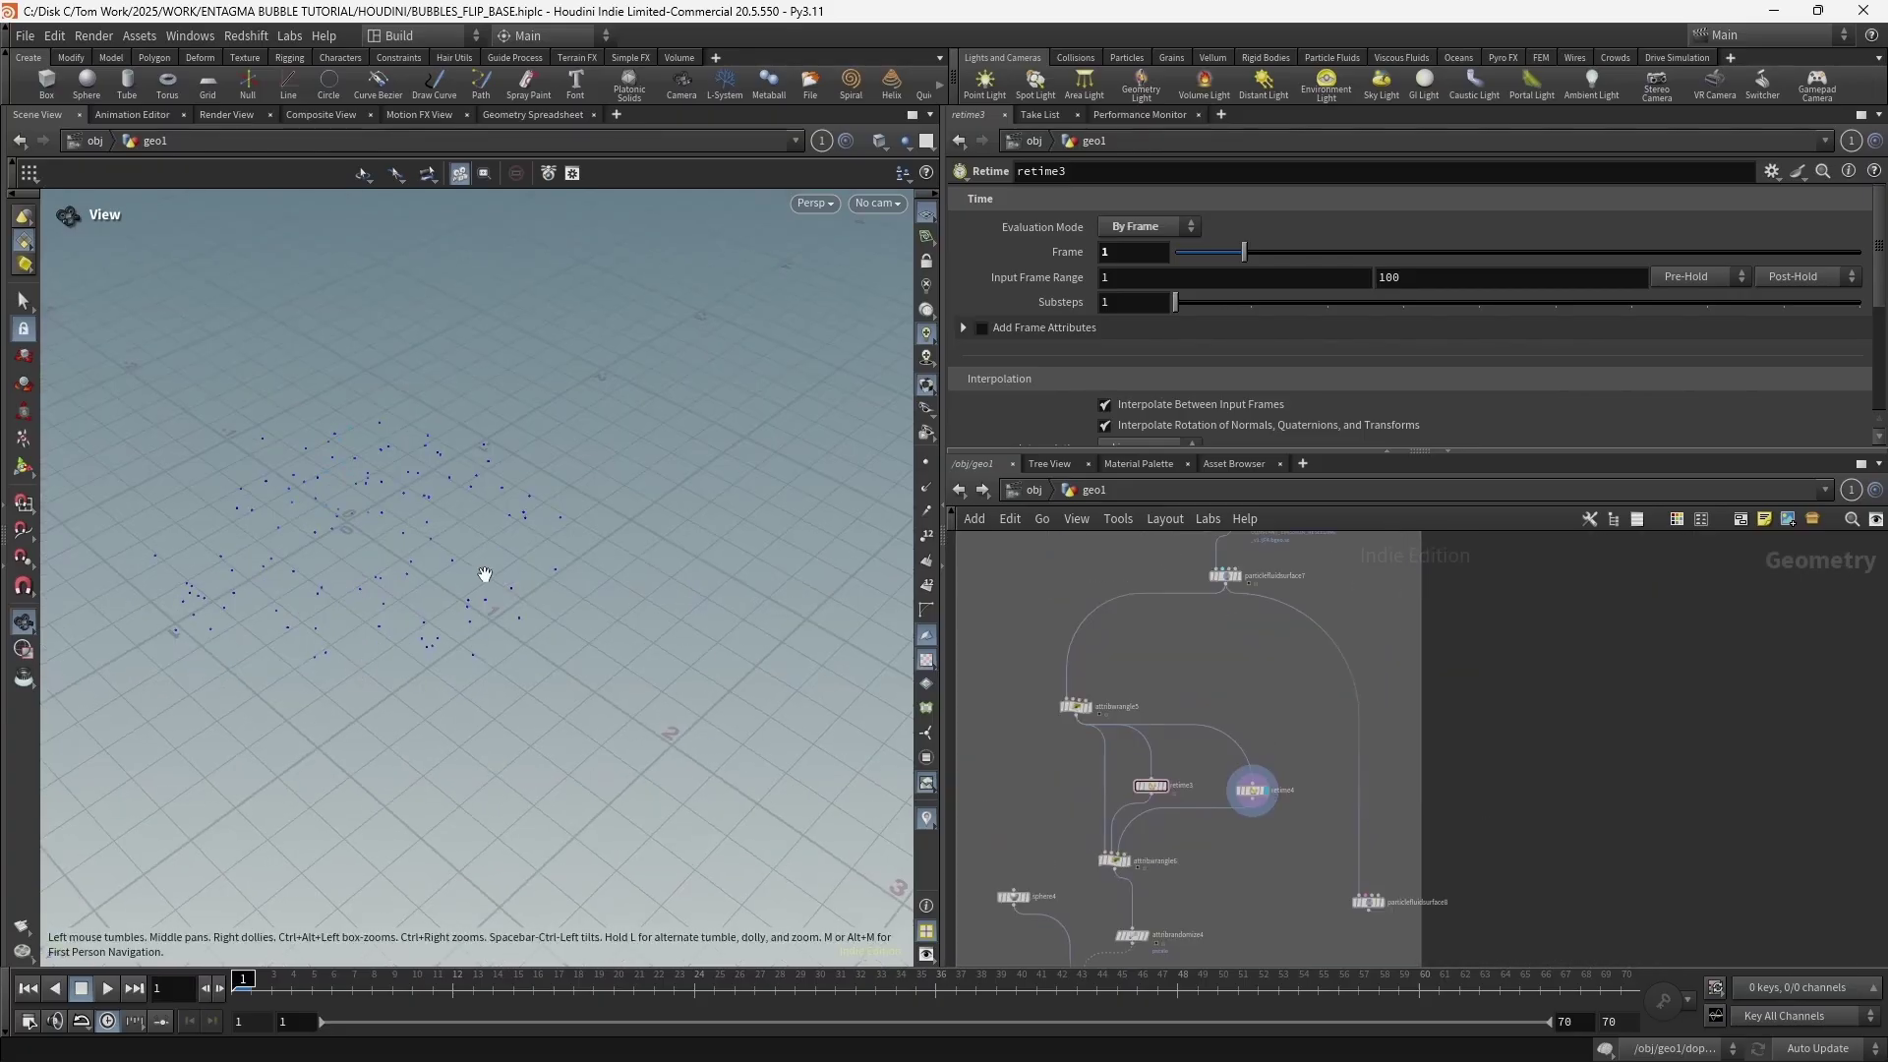
scroll(1199, 705, "up", 3)
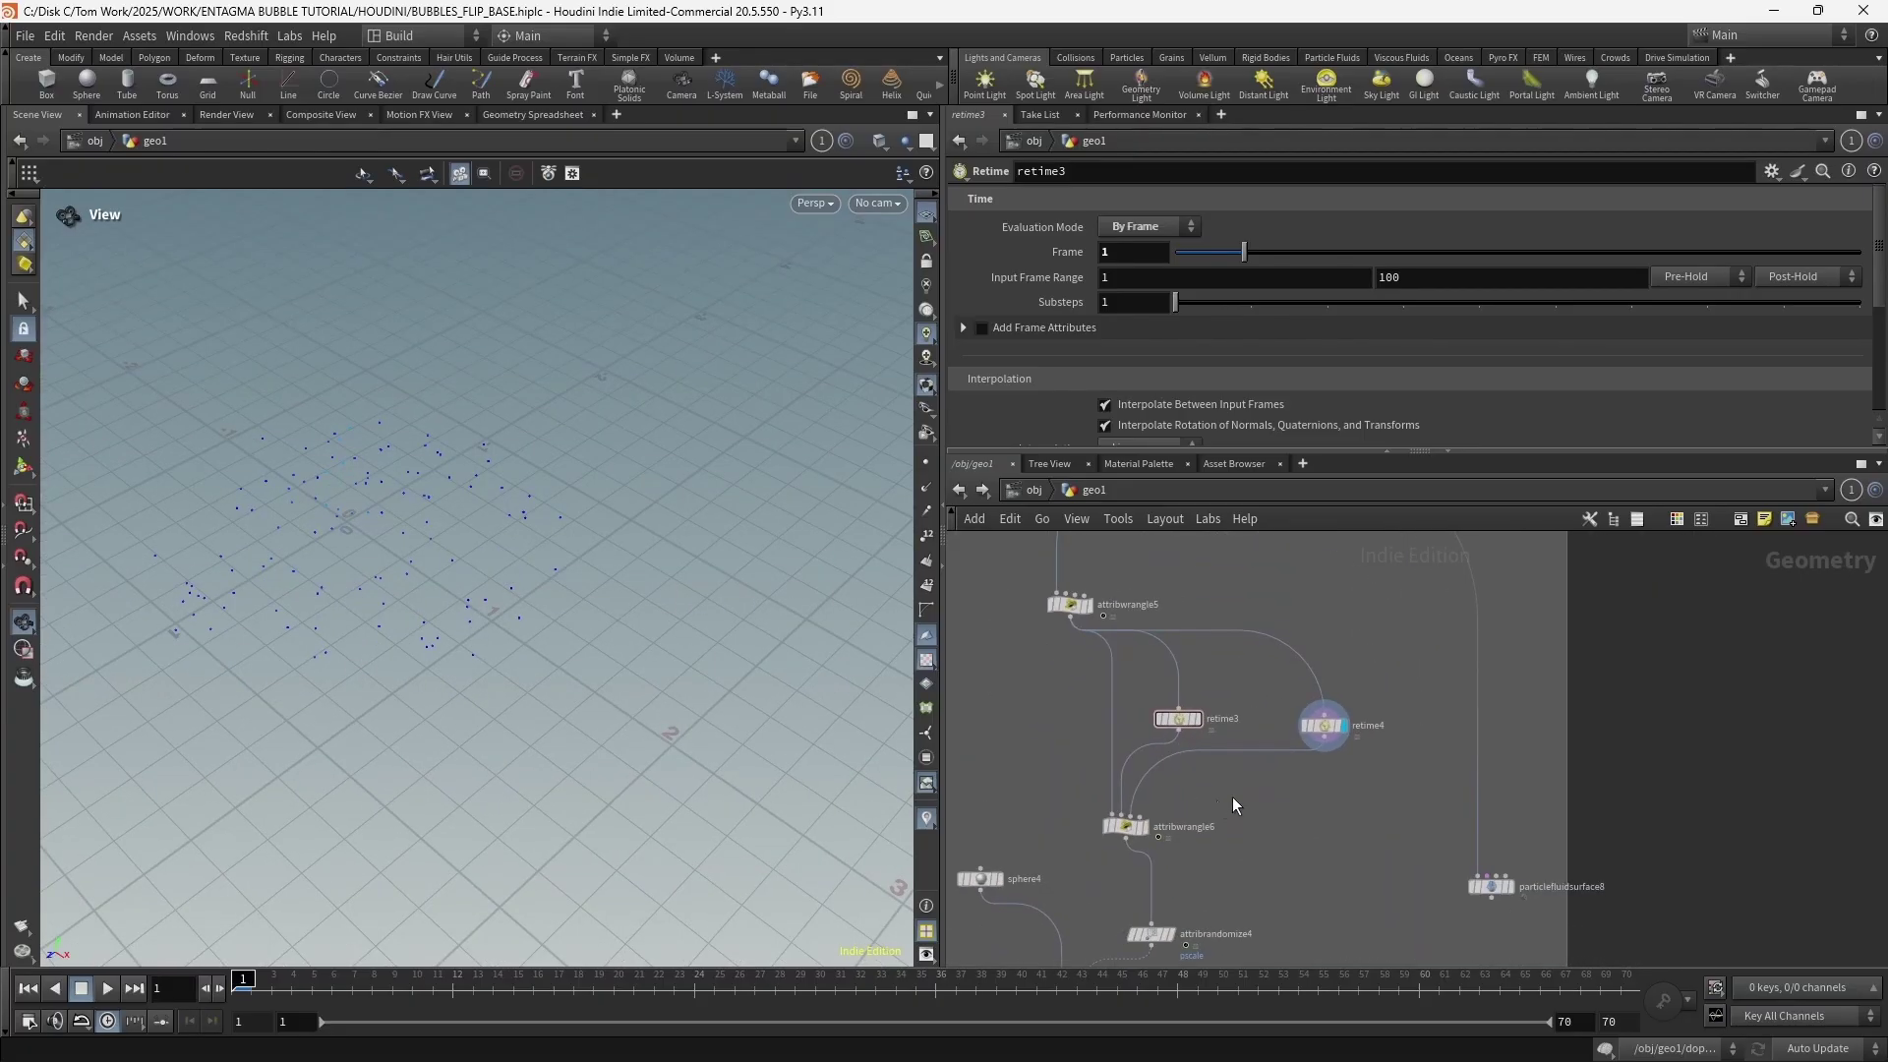
Display attribwrangle6 and delete its first if block, which compares i@id with i@opinput1_id
left_click(1136, 829)
left_click(1126, 826)
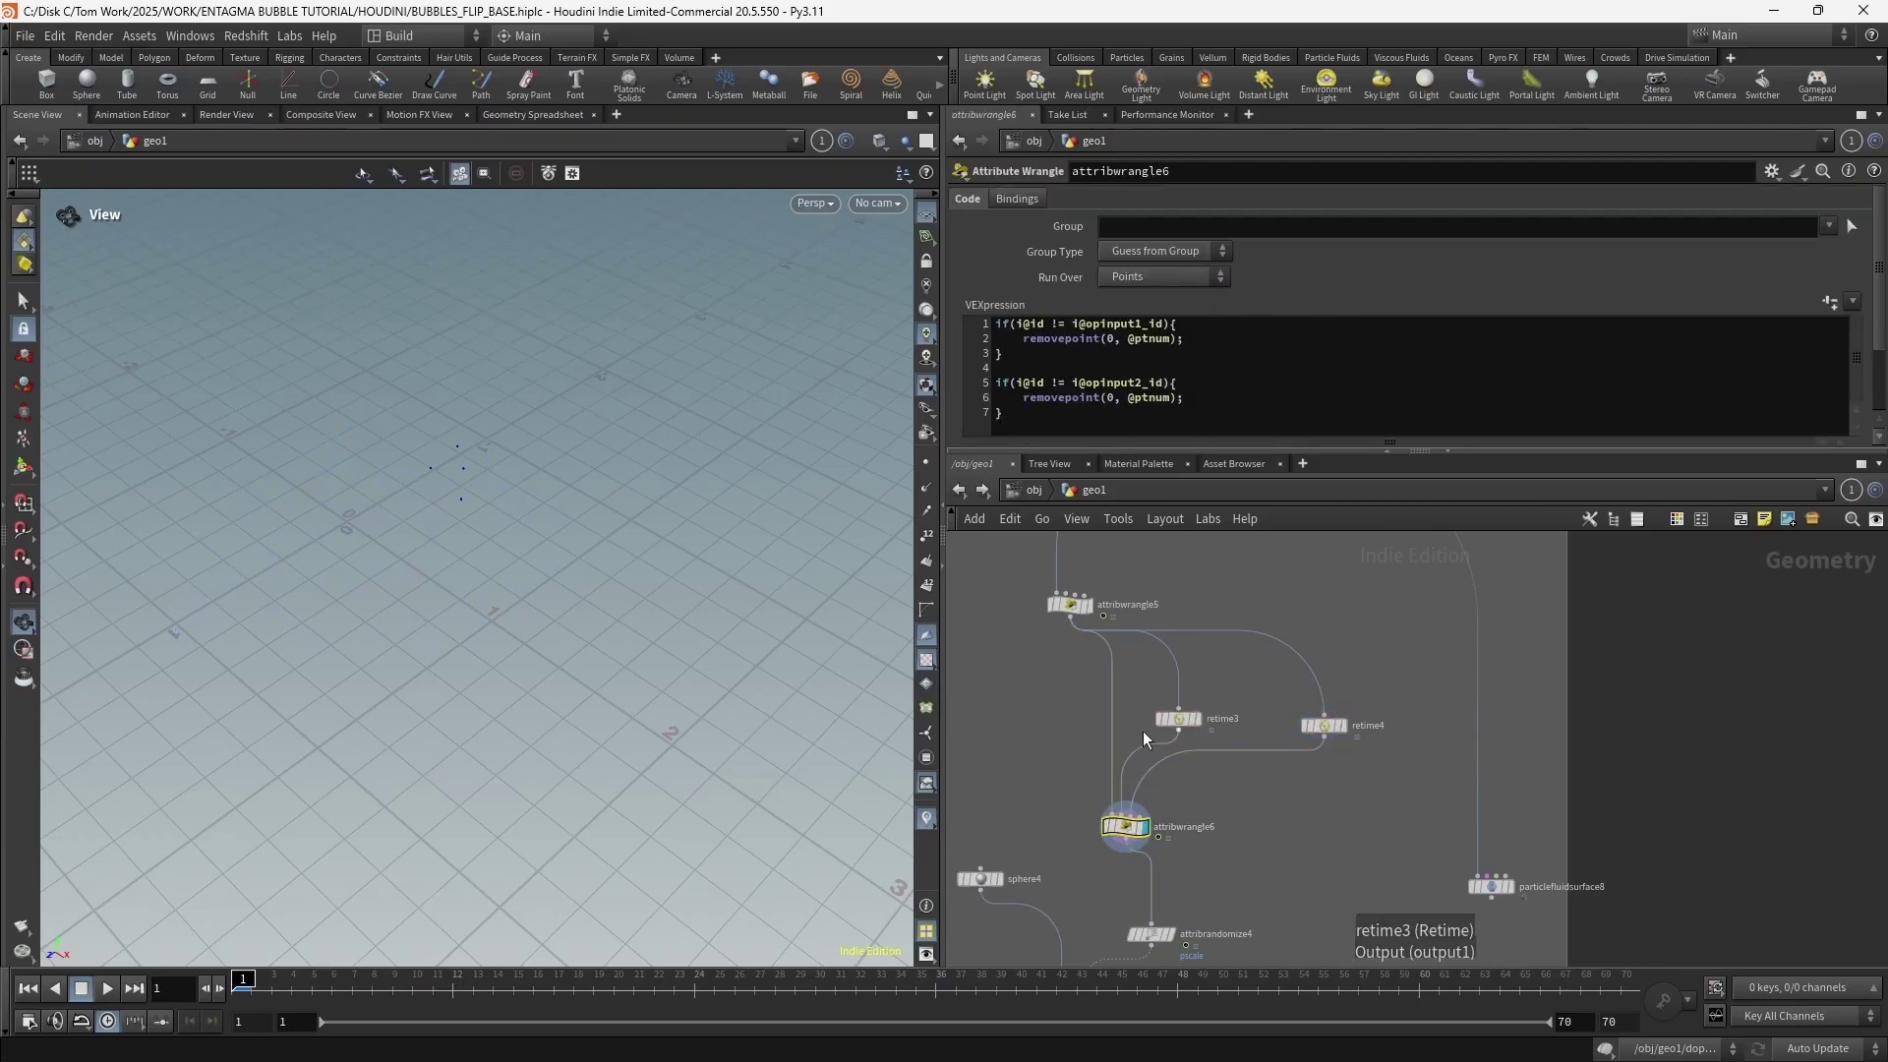
left_click_drag(1130, 834, 1142, 834)
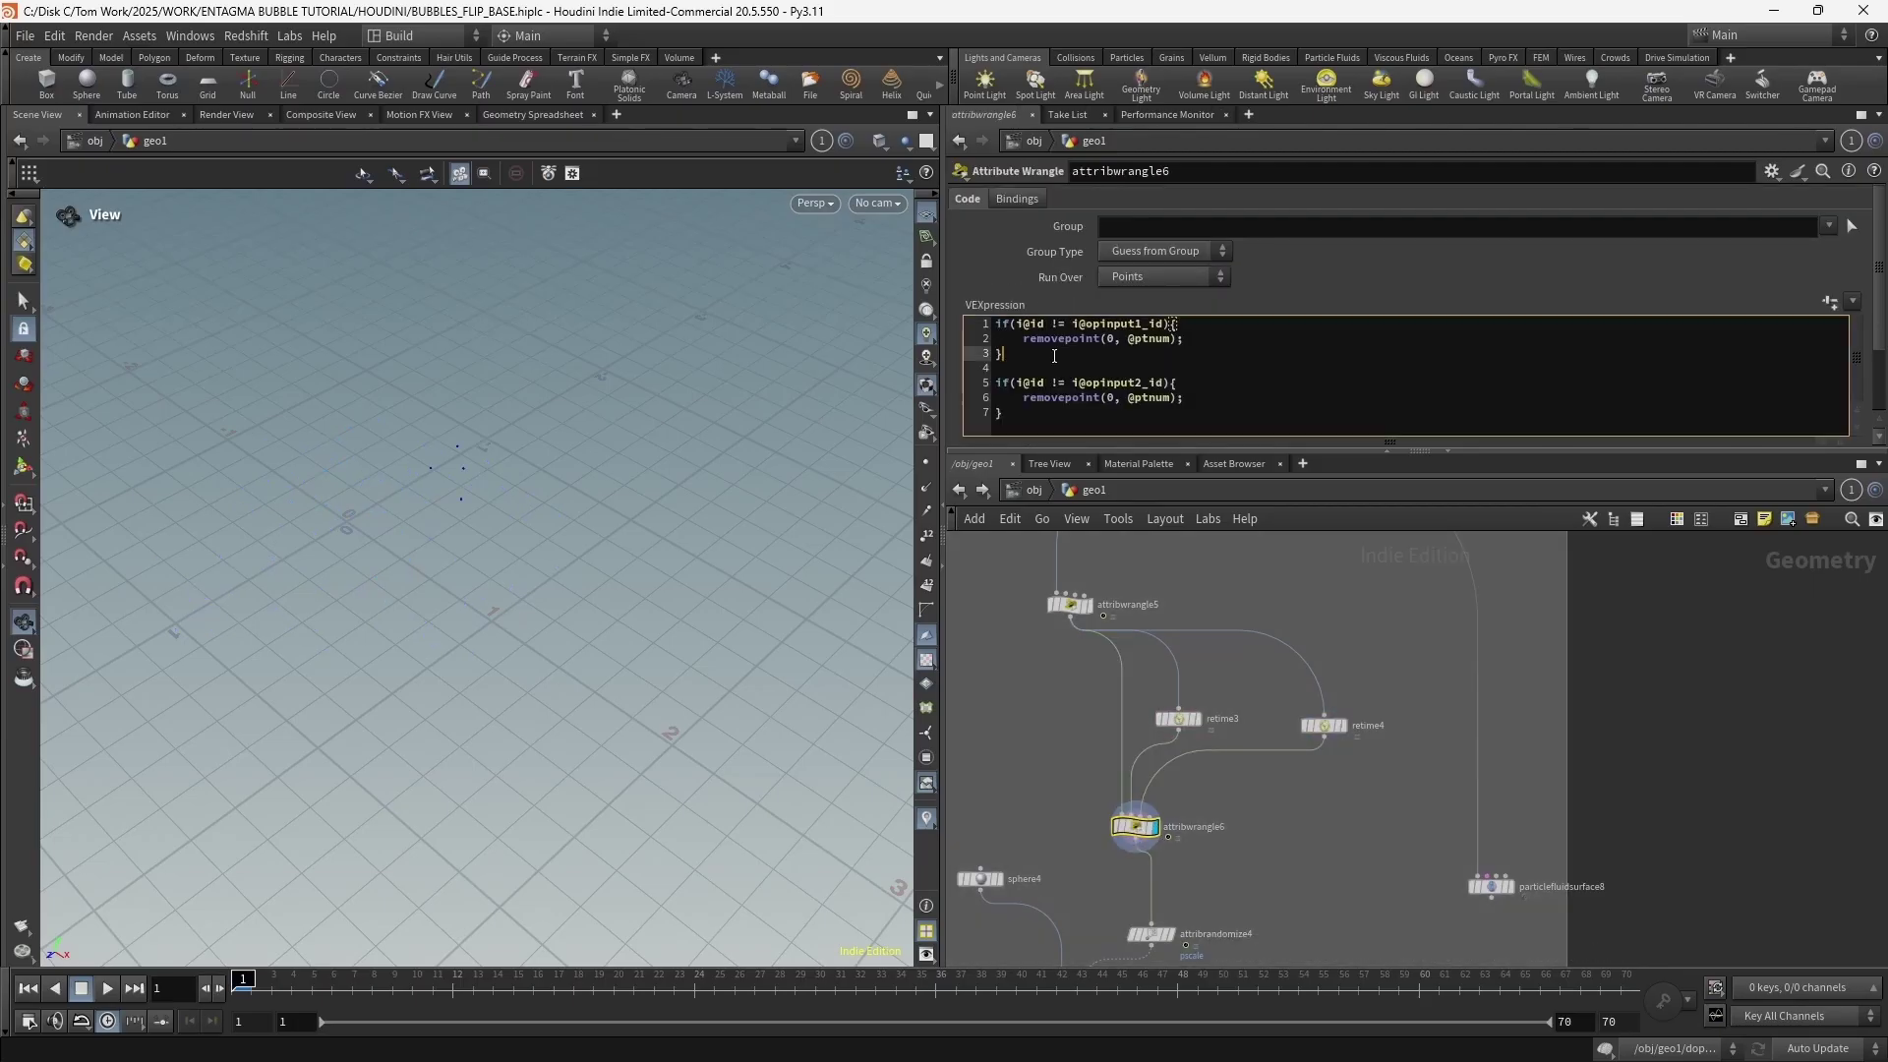
left_click_drag(1005, 355, 979, 310)
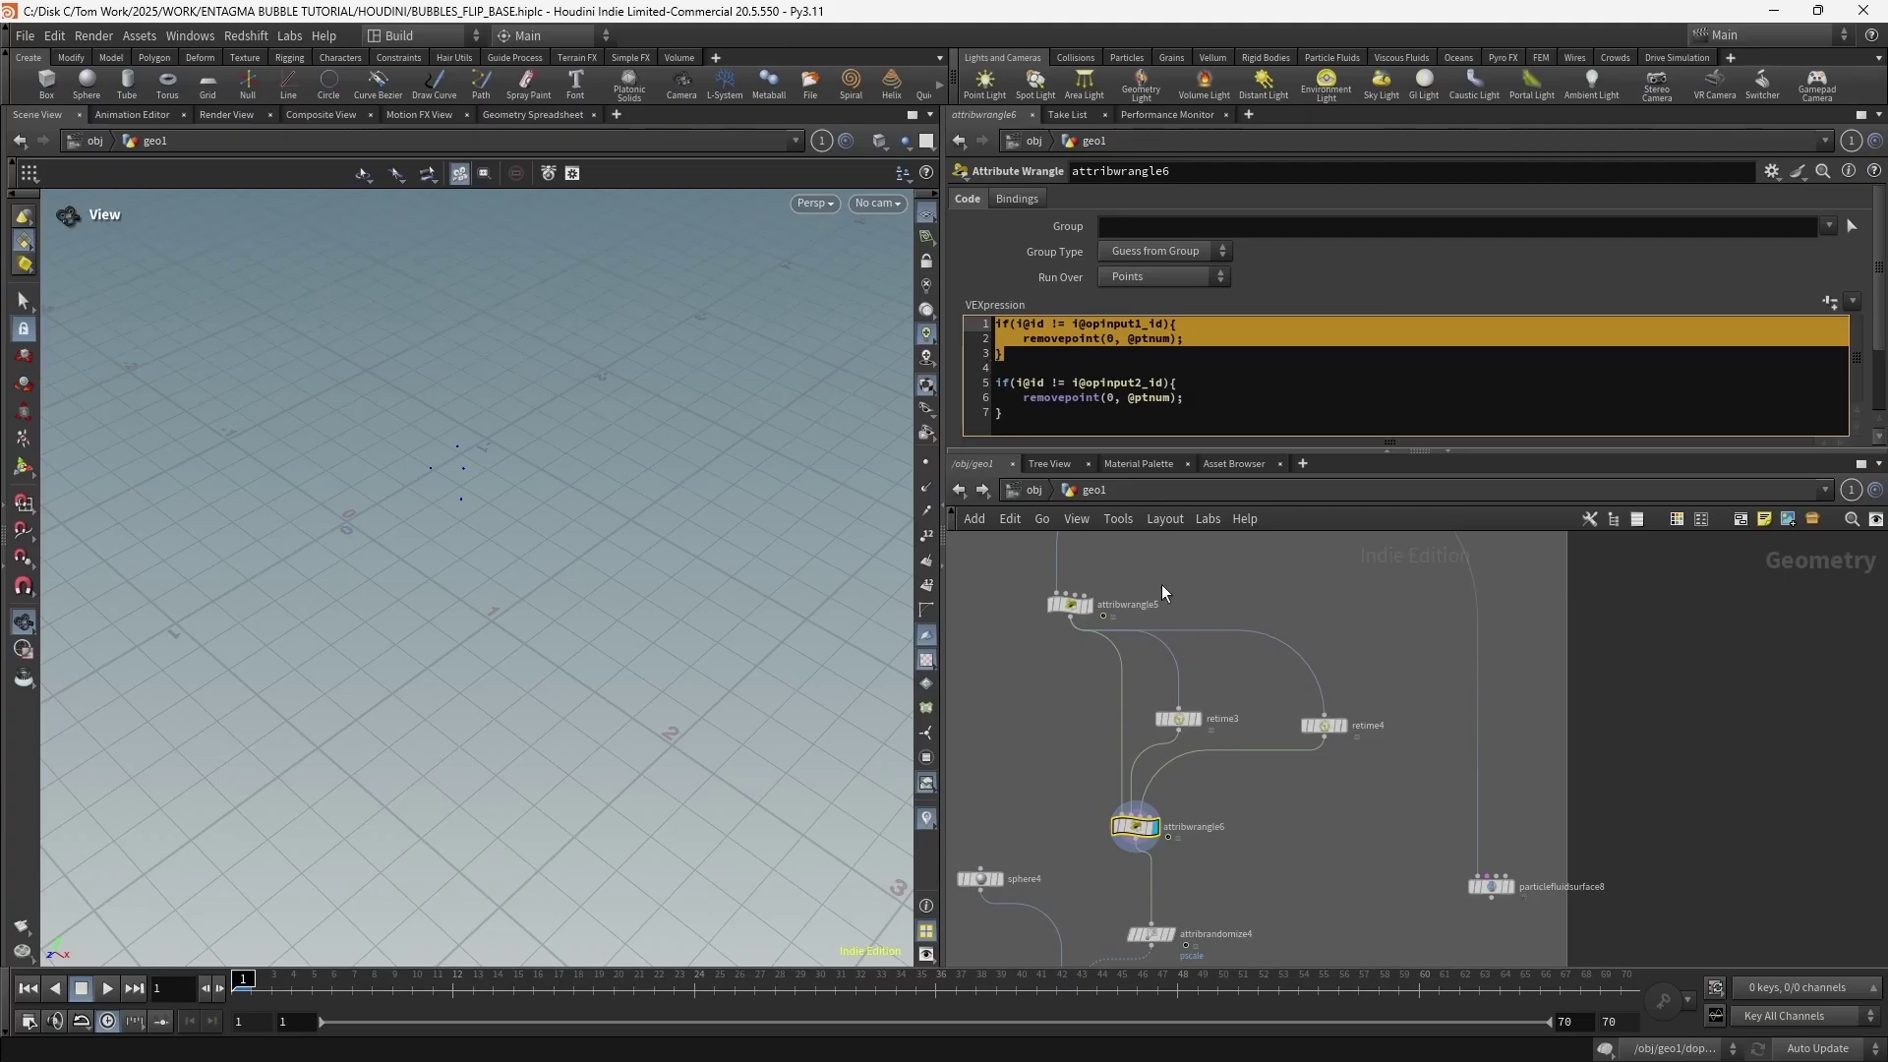
key("BackSpace")
left_click(1278, 616)
Display copytopoints4 and scrub the timeline to frame 34 to examine the bubble spheres up close
middle_click_drag(1274, 617, 1287, 460)
left_click(1107, 844)
left_click_drag(351, 814, 346, 767)
left_click_drag(433, 988, 998, 835)
right_click_drag(442, 529, 461, 569)
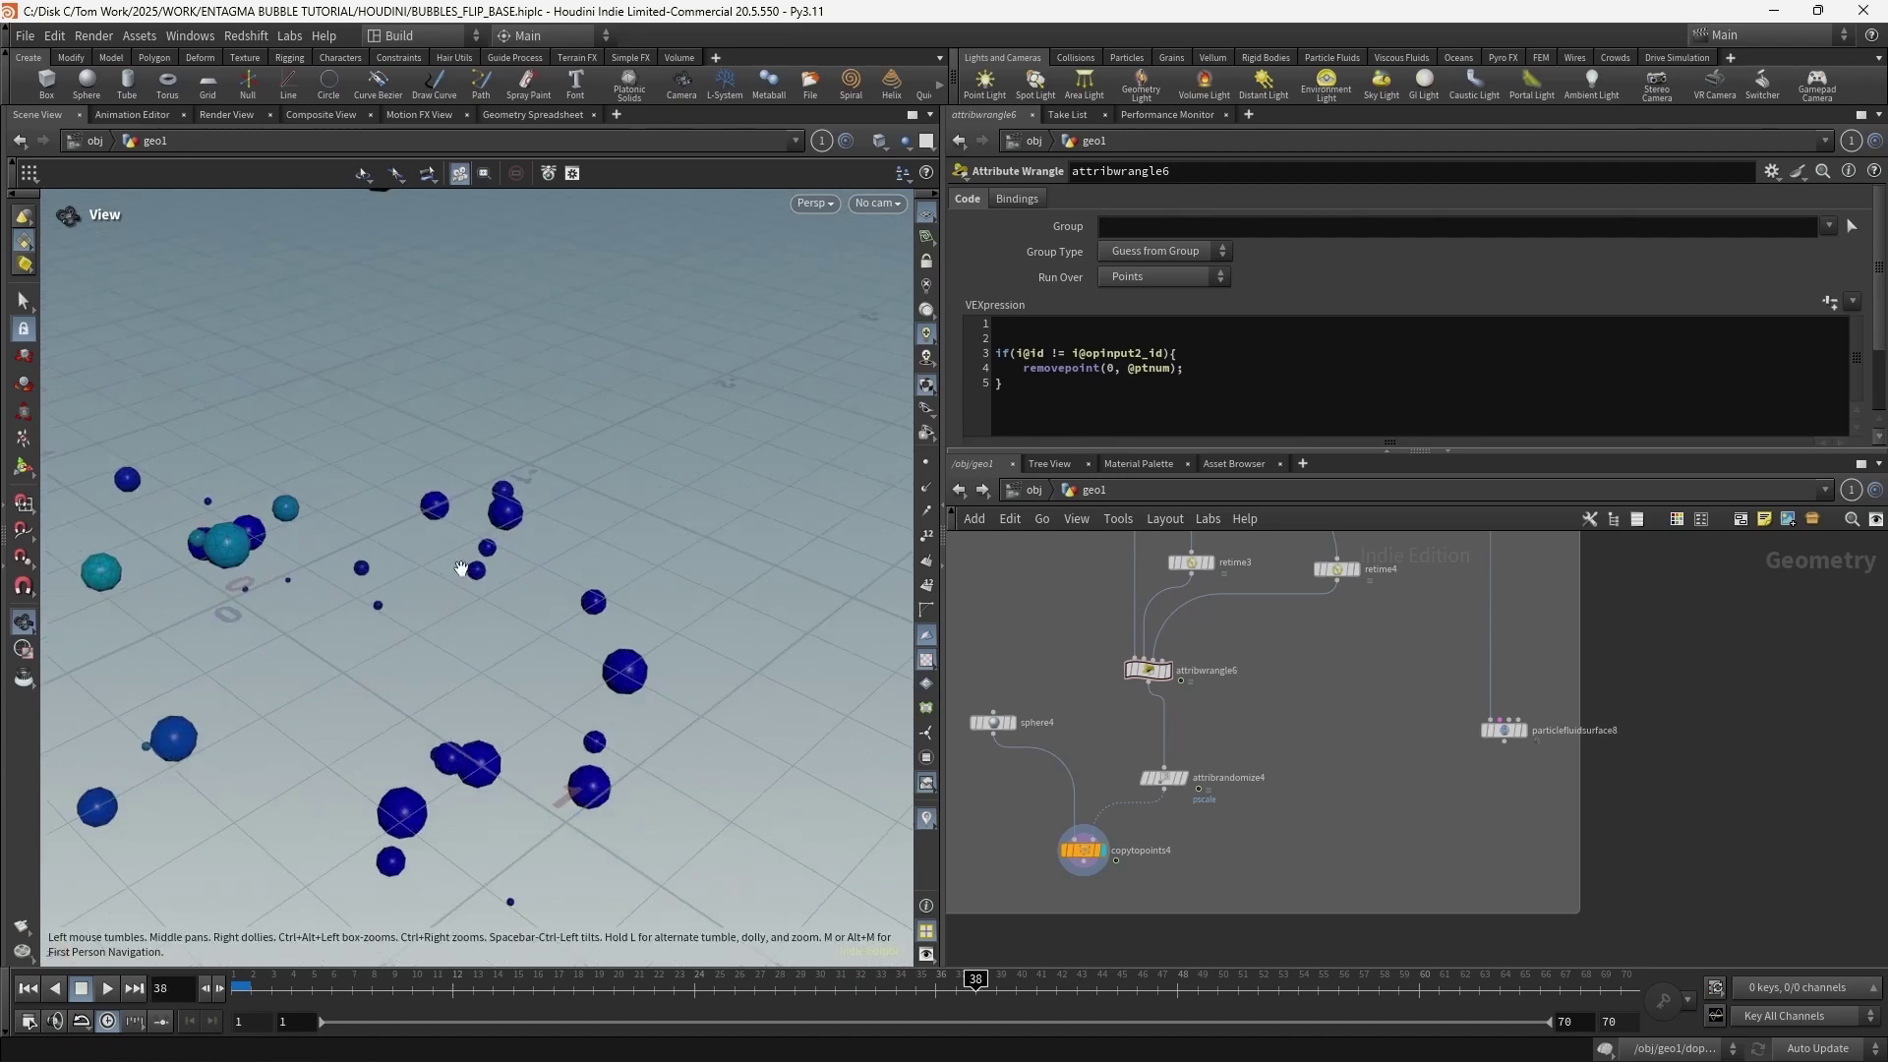
left_click_drag(975, 983, 896, 983)
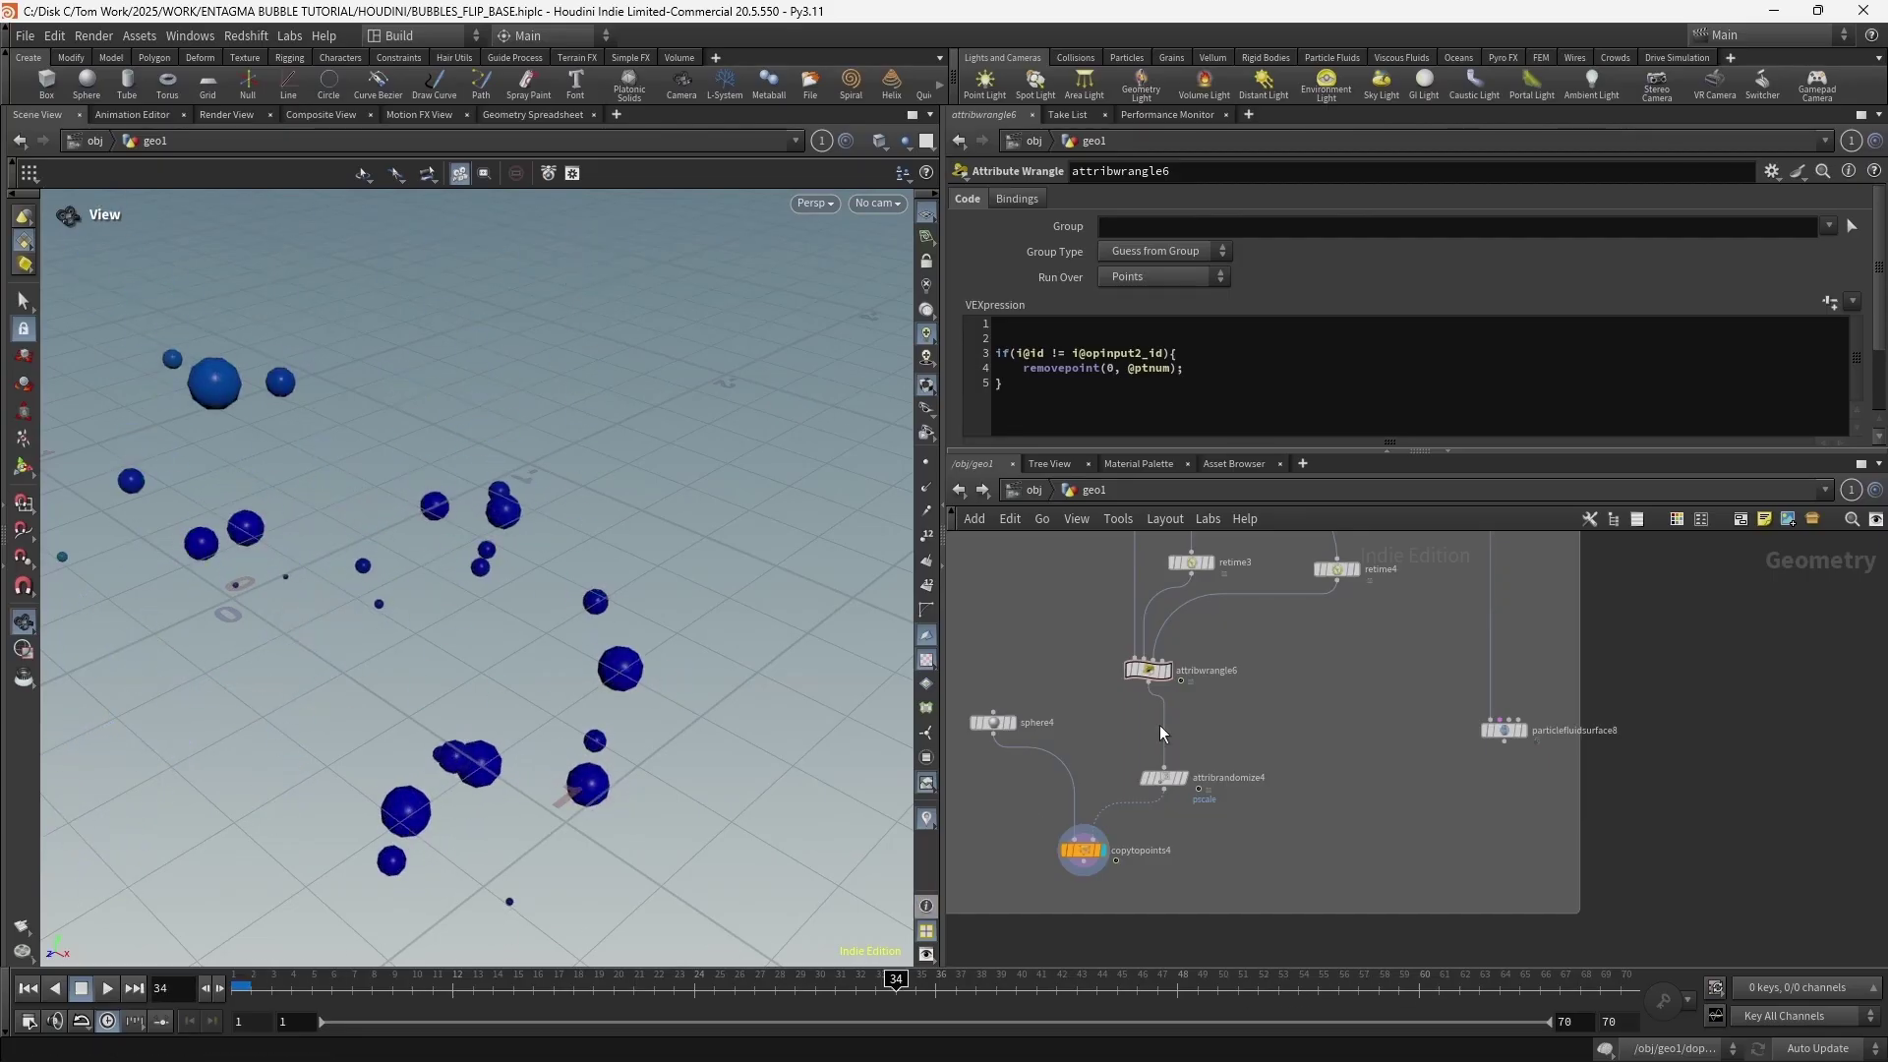
Display retime4 in the third network to examine its points
middle_click_drag(1298, 652, 1272, 759)
left_click_drag(1320, 678, 1313, 682)
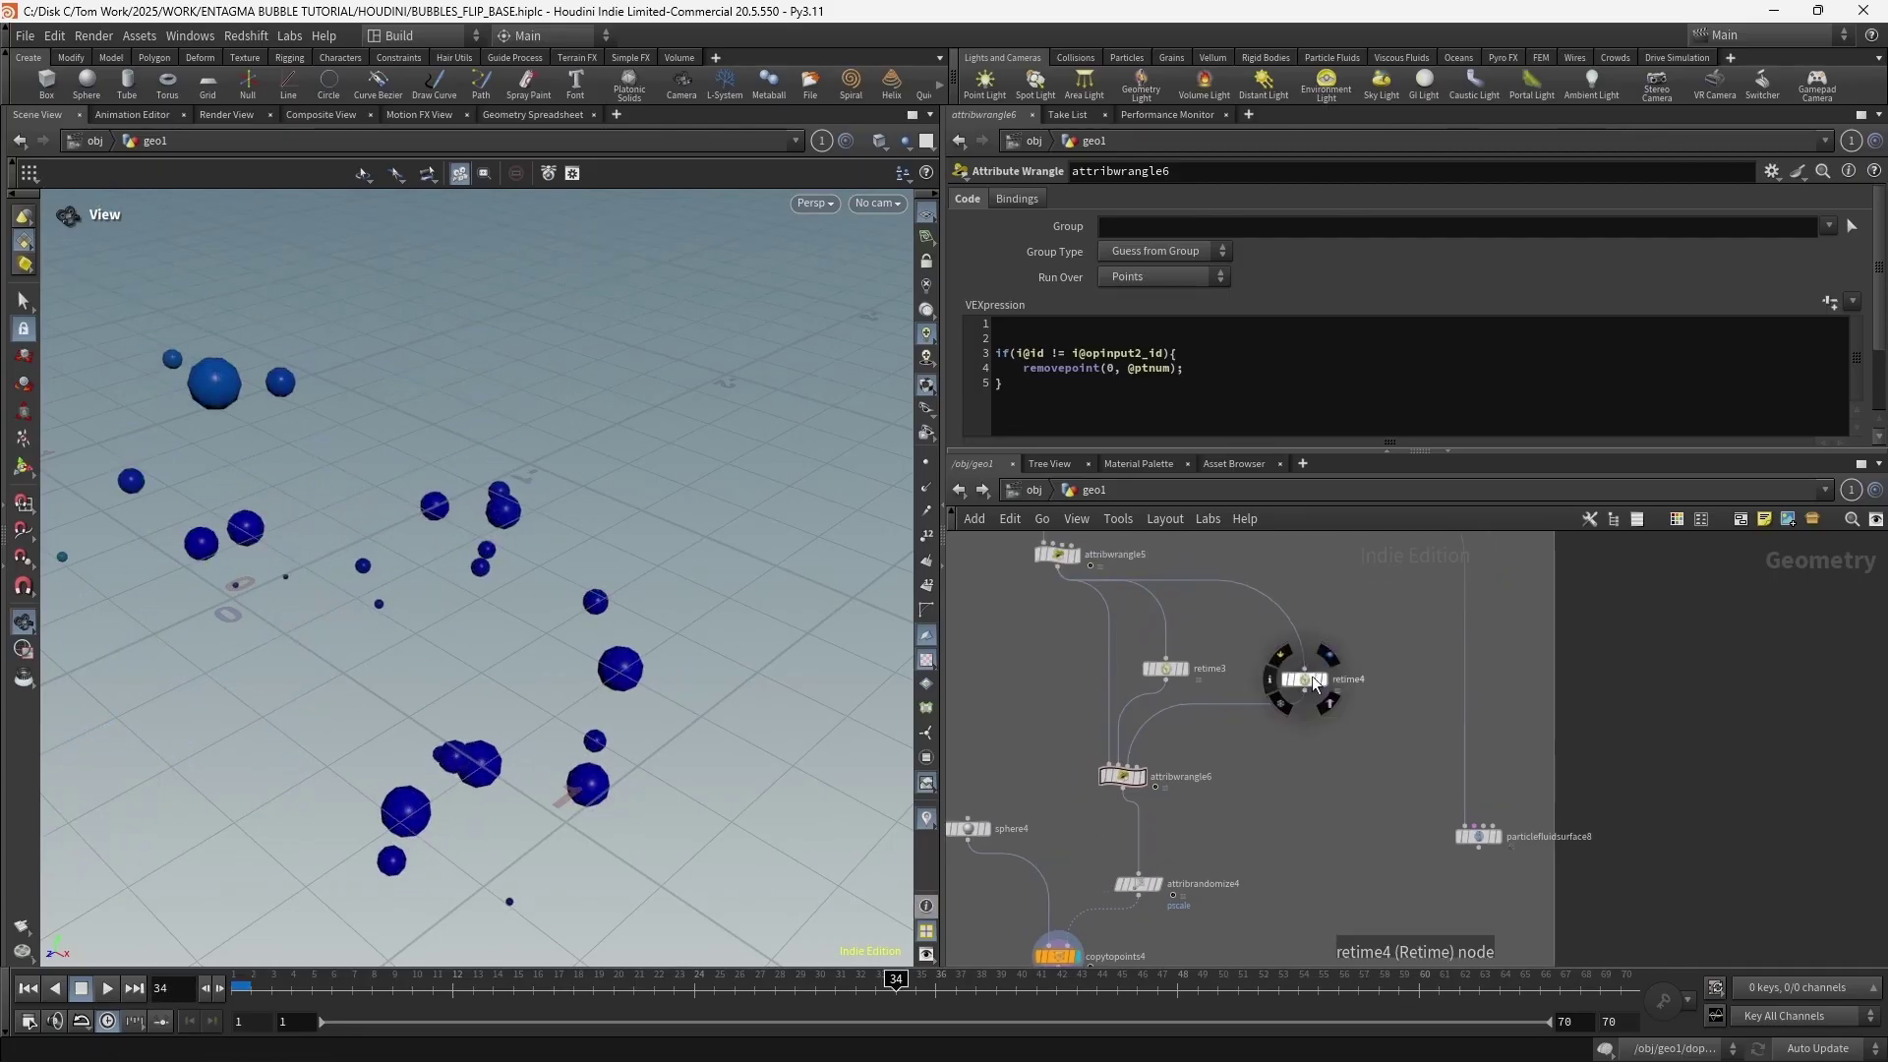
left_click(1320, 681)
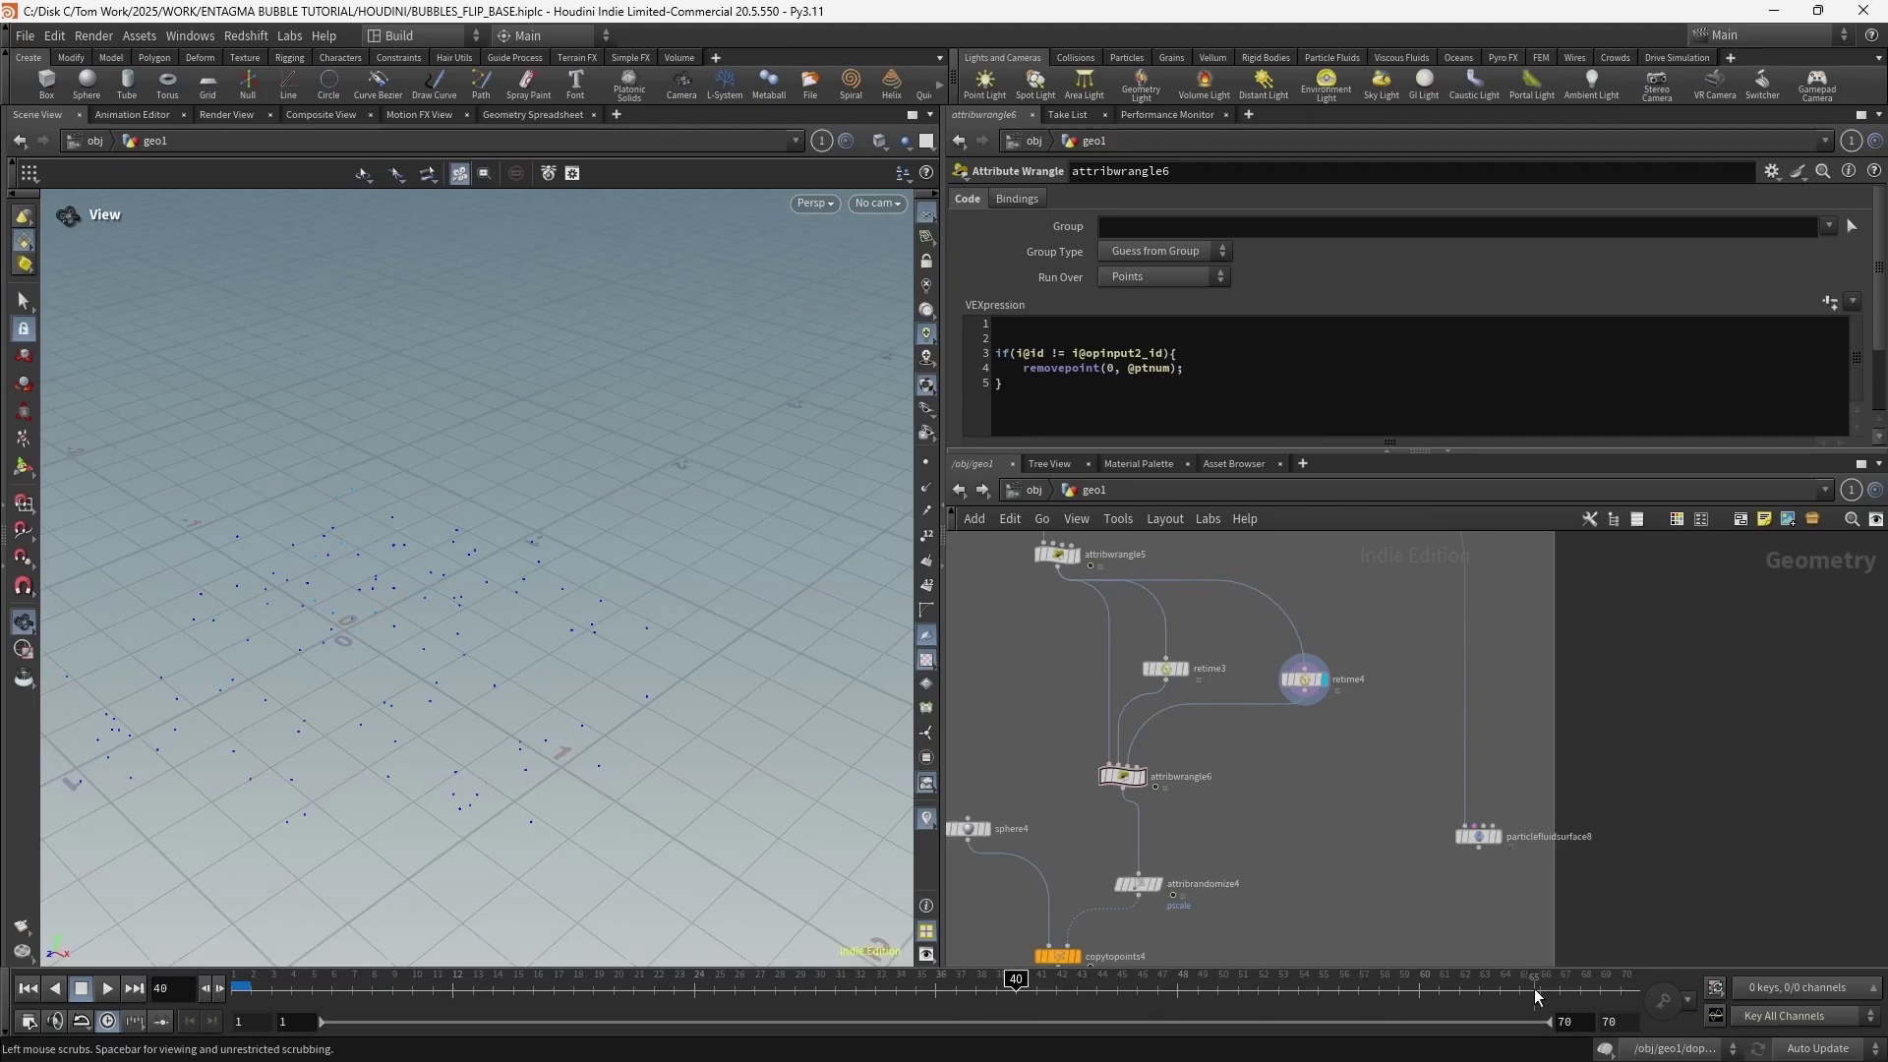
Display retime3 in the third network to examine its points
middle_click_drag(1207, 763, 1260, 759)
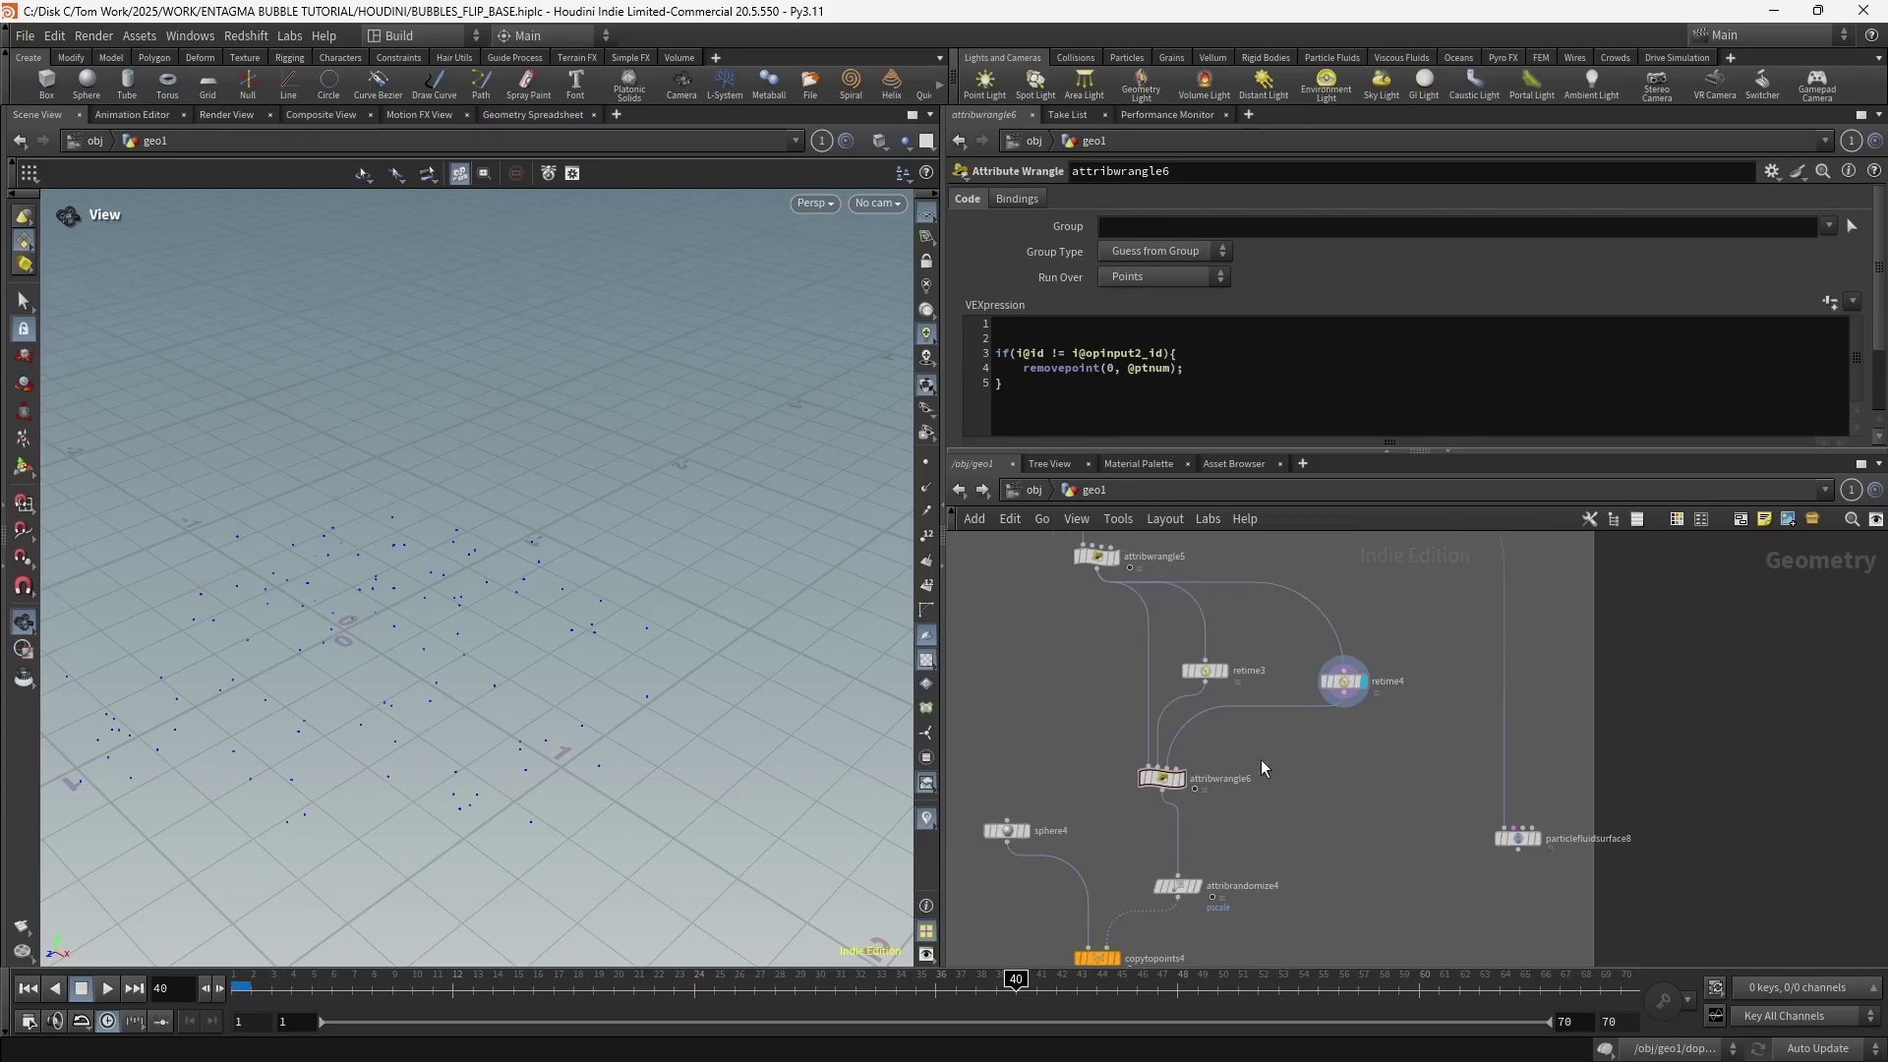
scroll(1217, 710, "up", 3)
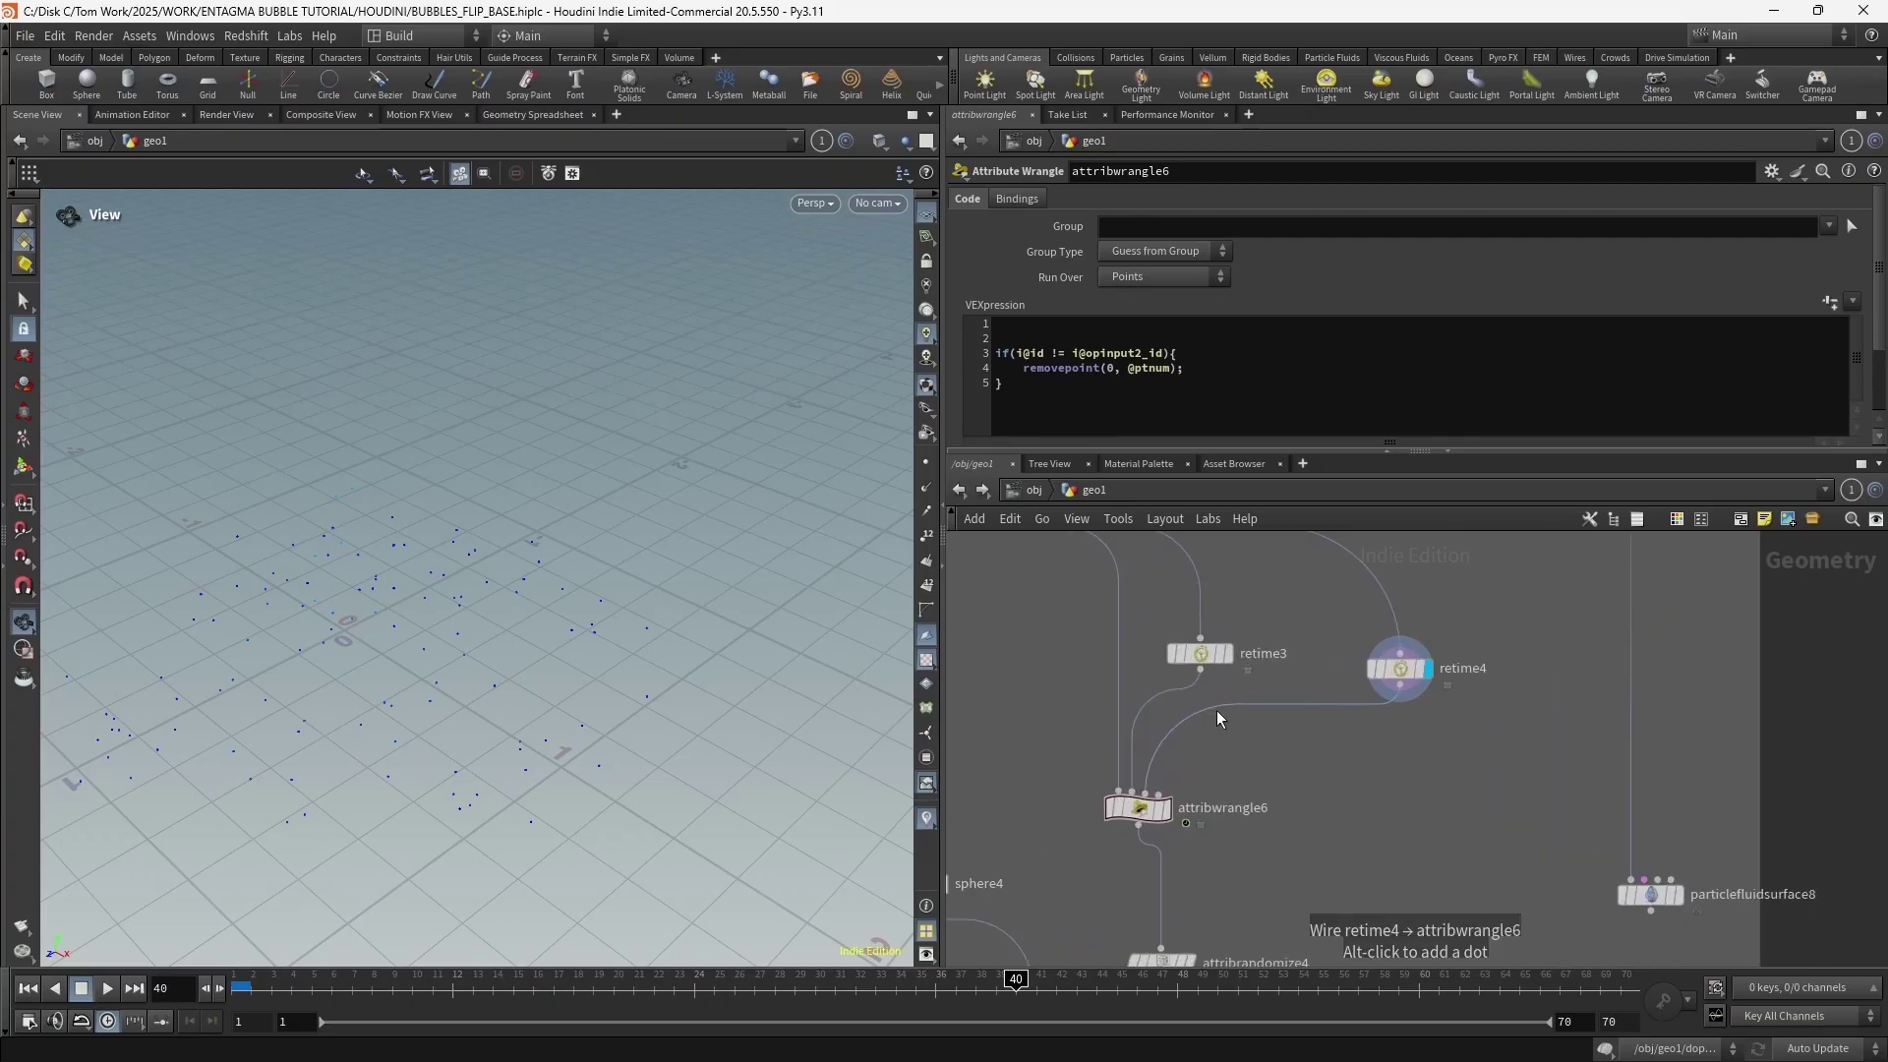
left_click(1218, 651)
left_click(1229, 653)
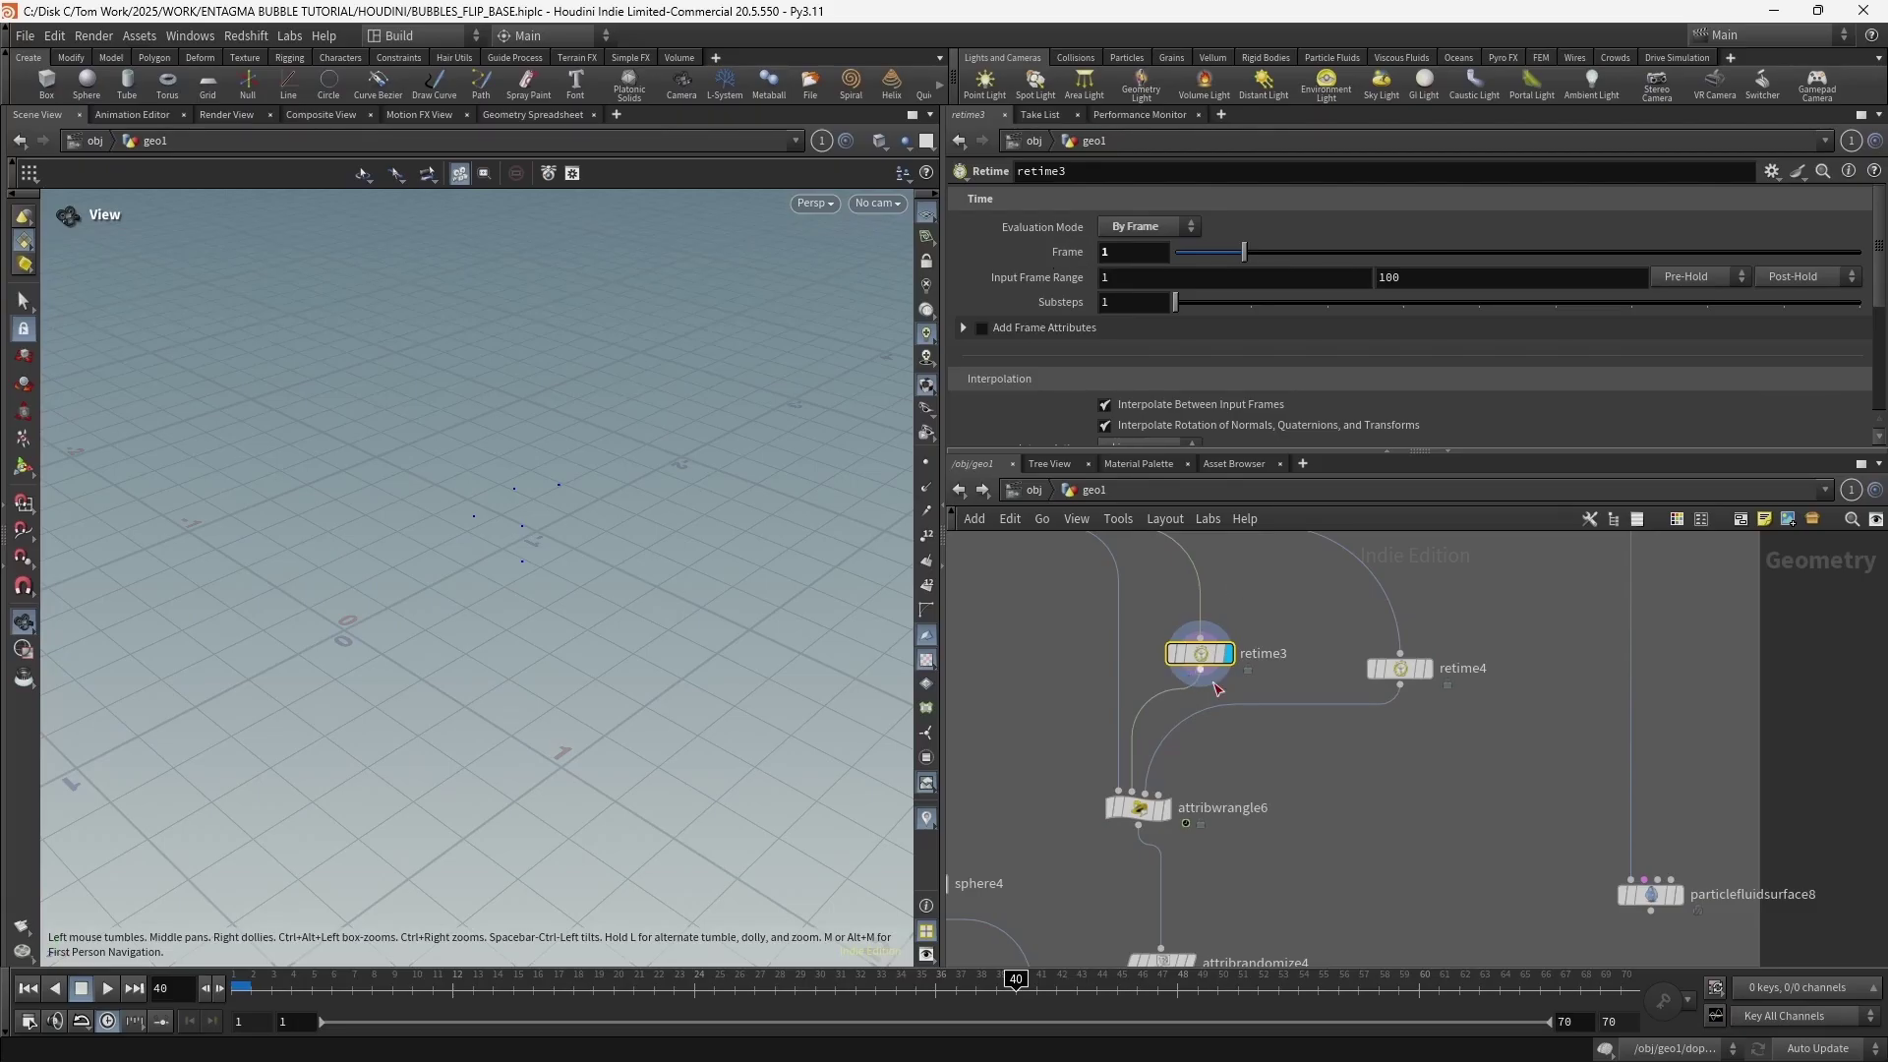
Delete retime3 and tidy the network by moving retime4 and attribwrangle6 up beneath attribwrangle5
key("Delete")
key("y")
left_click_drag(1142, 660, 1117, 667)
left_click_drag(1145, 818, 1123, 623)
scroll(1129, 686, "down", 4)
left_click_drag(1258, 674, 1104, 562)
scroll(1178, 663, "up", 1)
scroll(1160, 674, "up", 2)
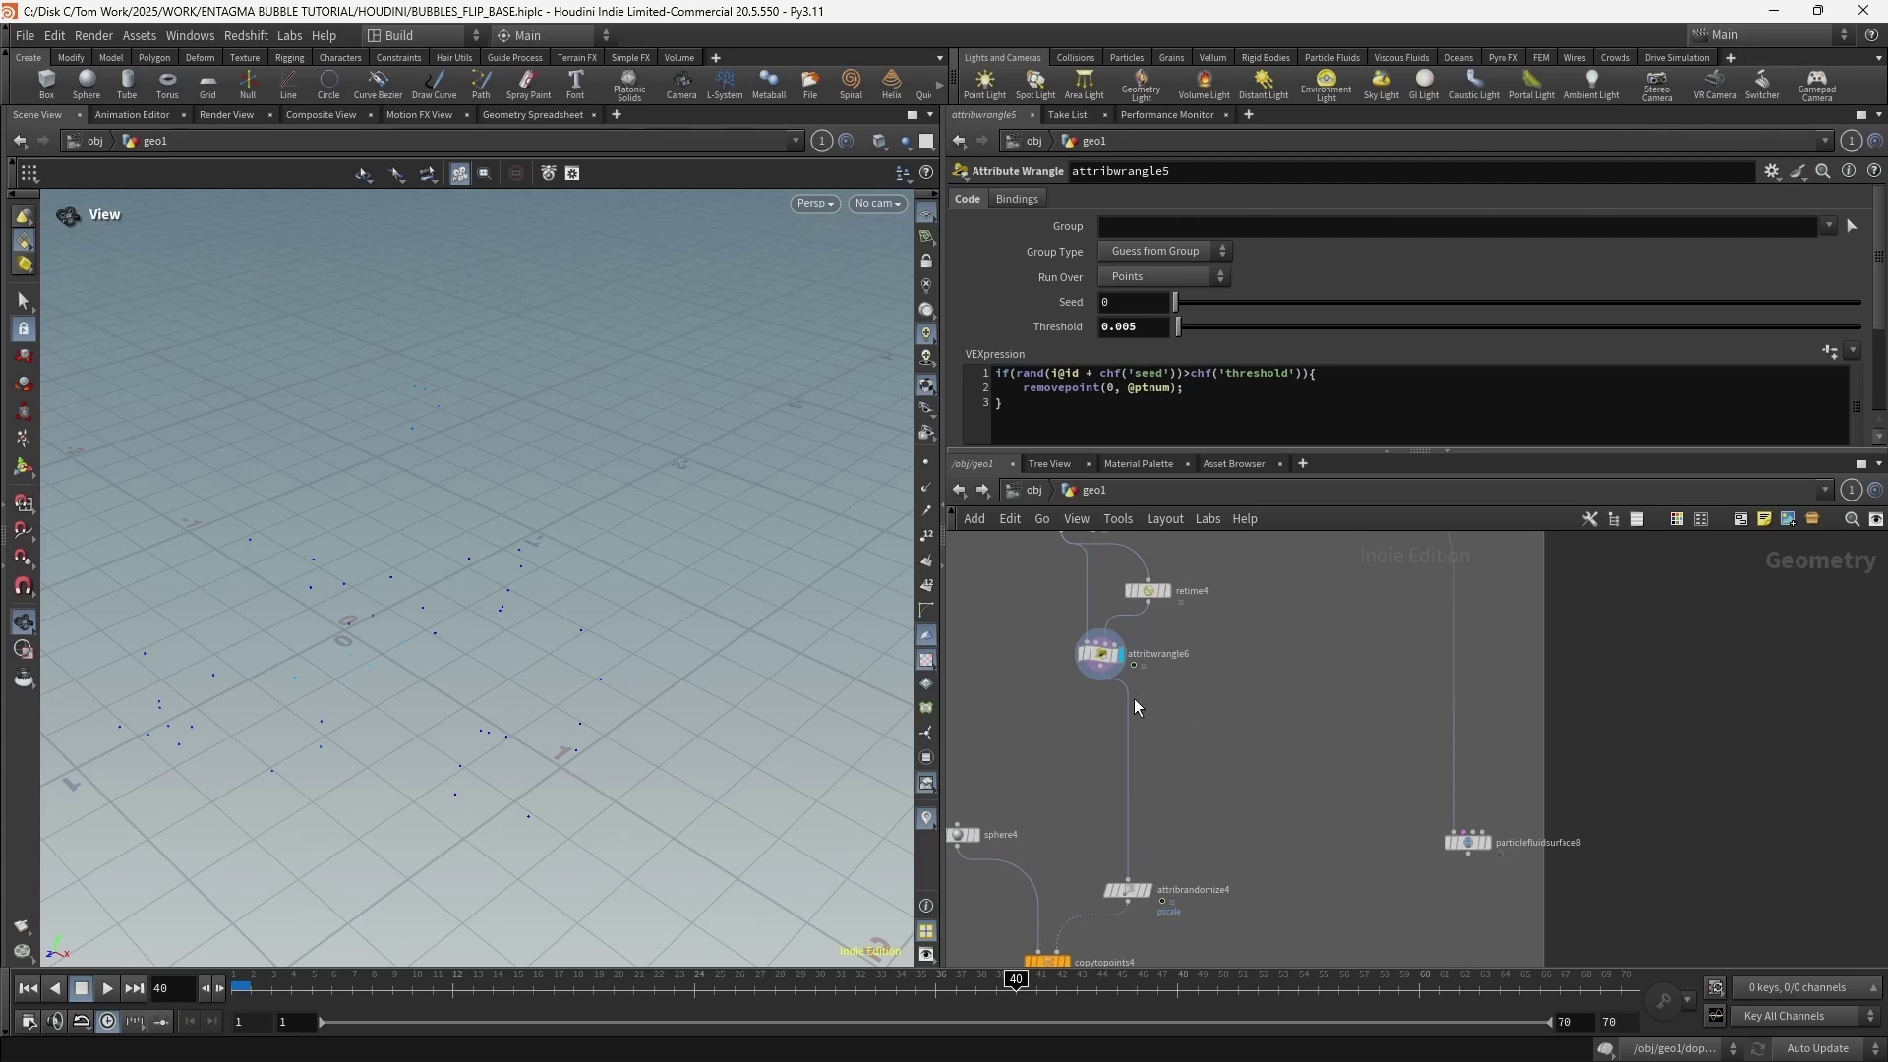
left_click_drag(1101, 656, 1121, 648)
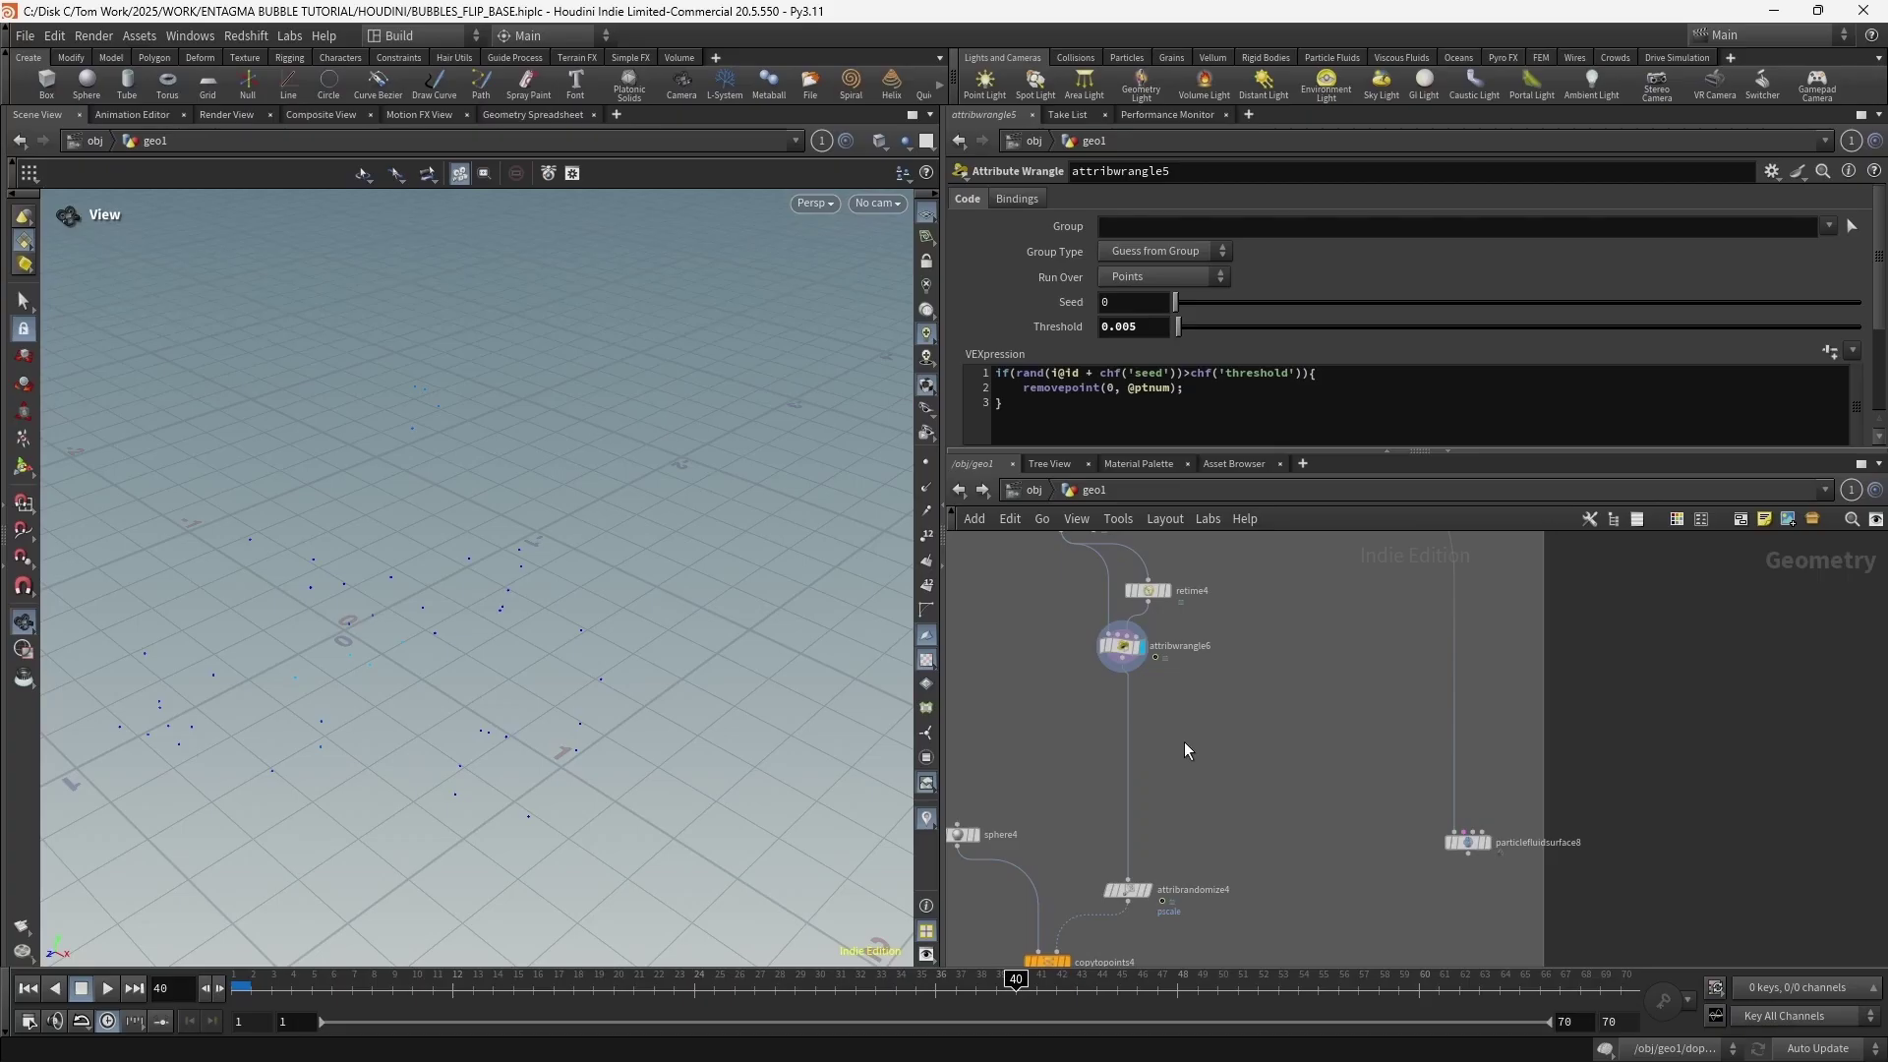
Insert a Solver node on the wire between attribwrangle6 and attribrandomize4
key("Tab")
type("sol")
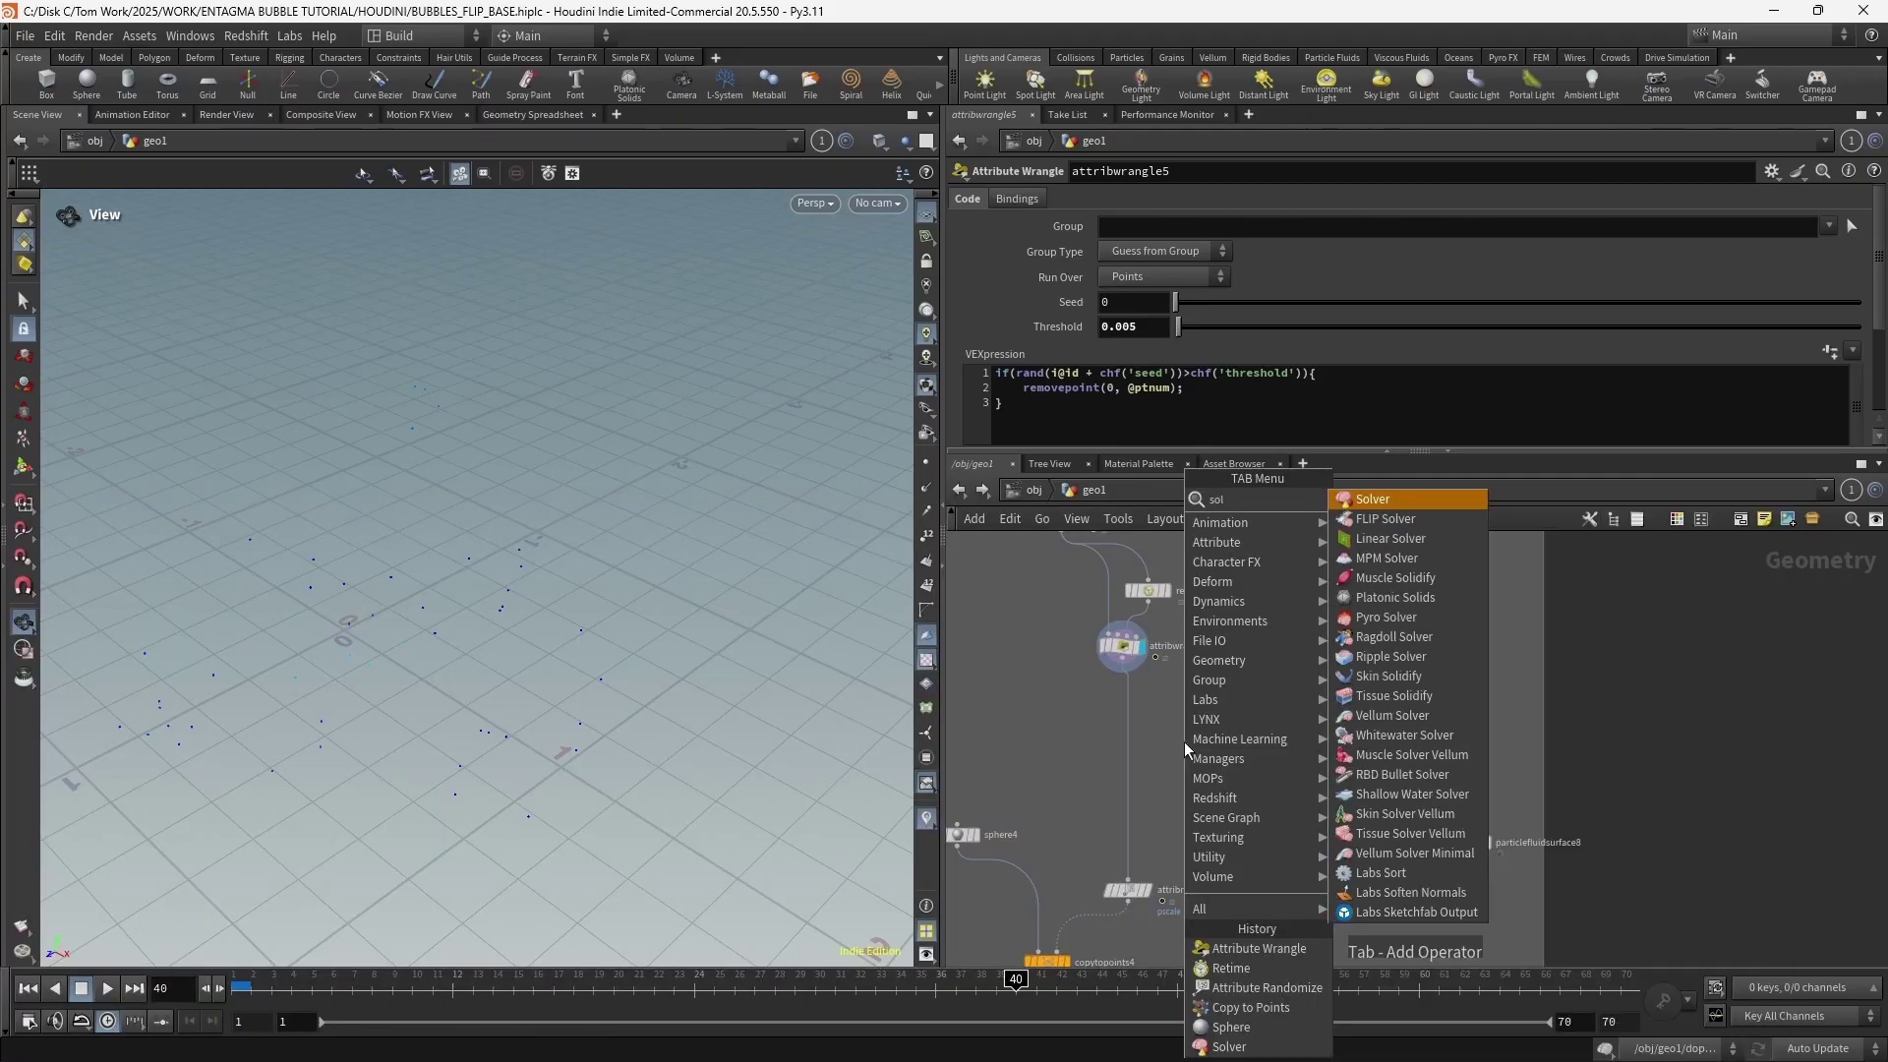
key("Return")
left_click(1129, 766)
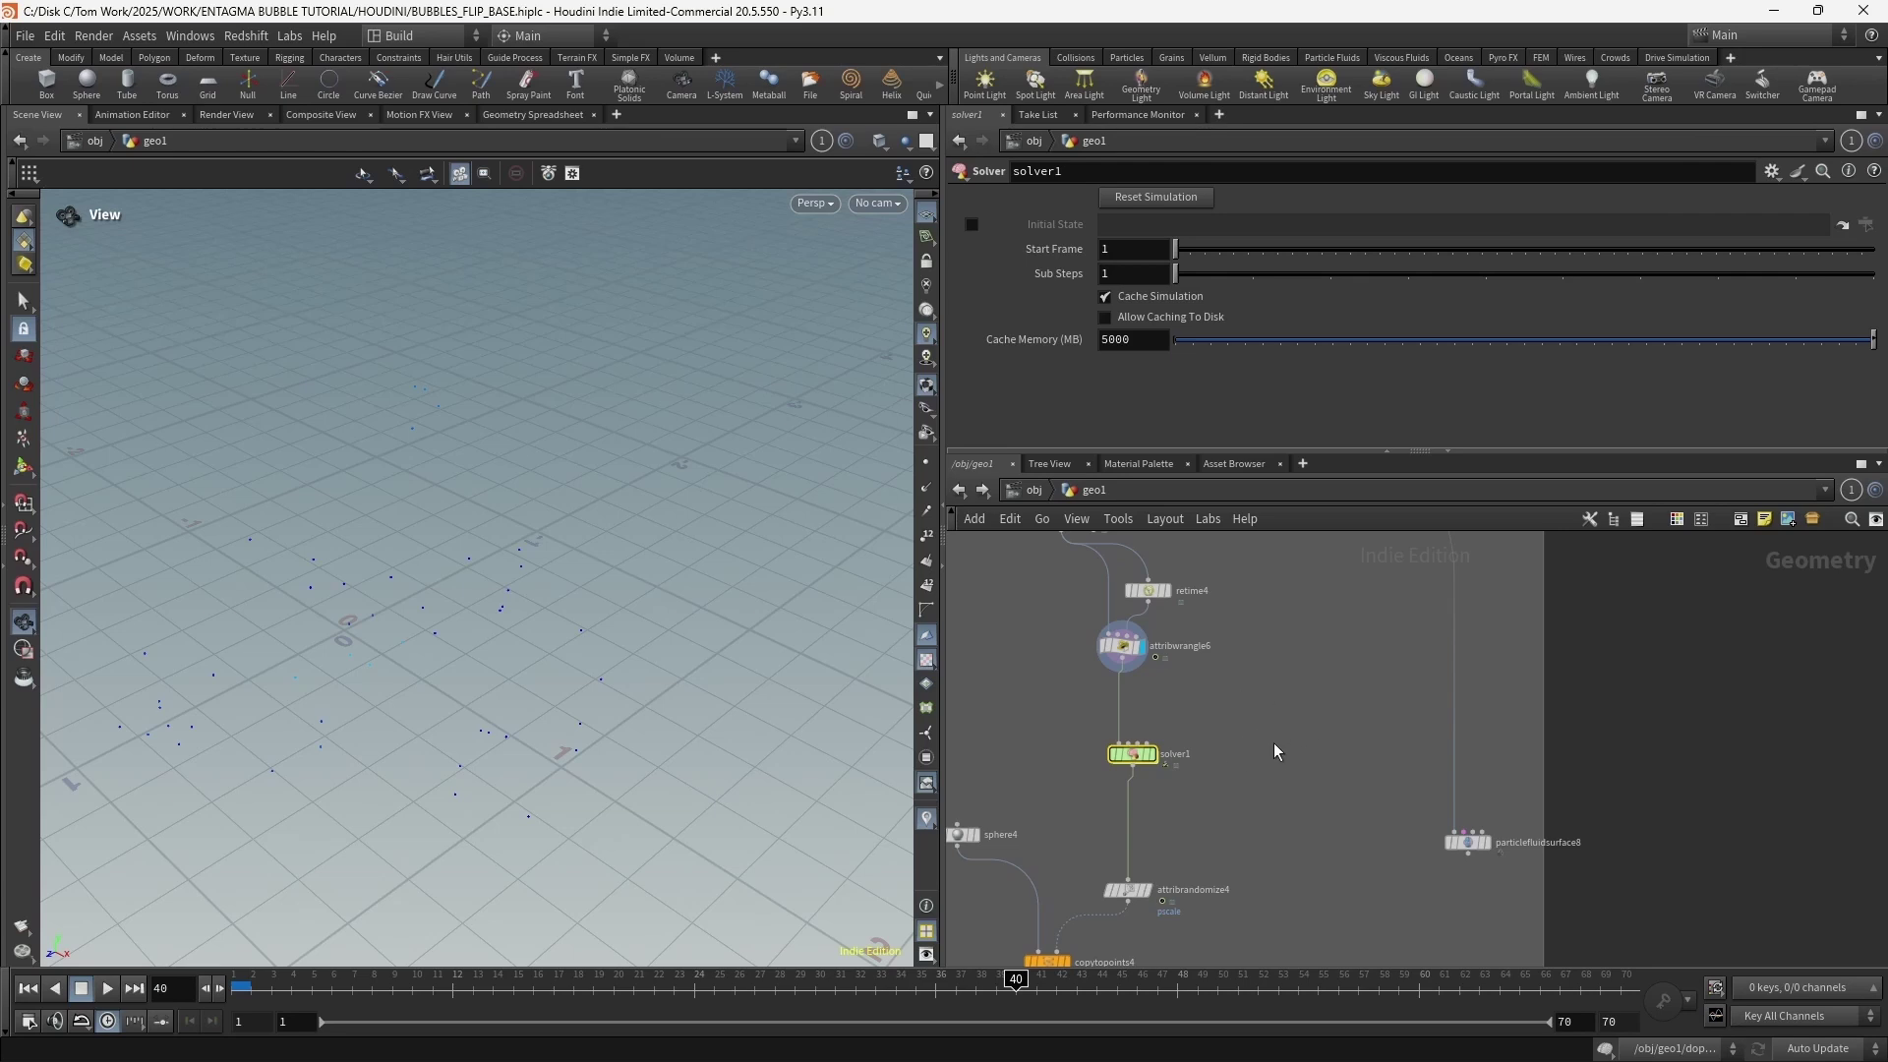
Return to frame 1 and, inside solver1, feed OUT from Input_1 instead of Prev_Frame
left_click(83, 995)
double_click(1133, 755)
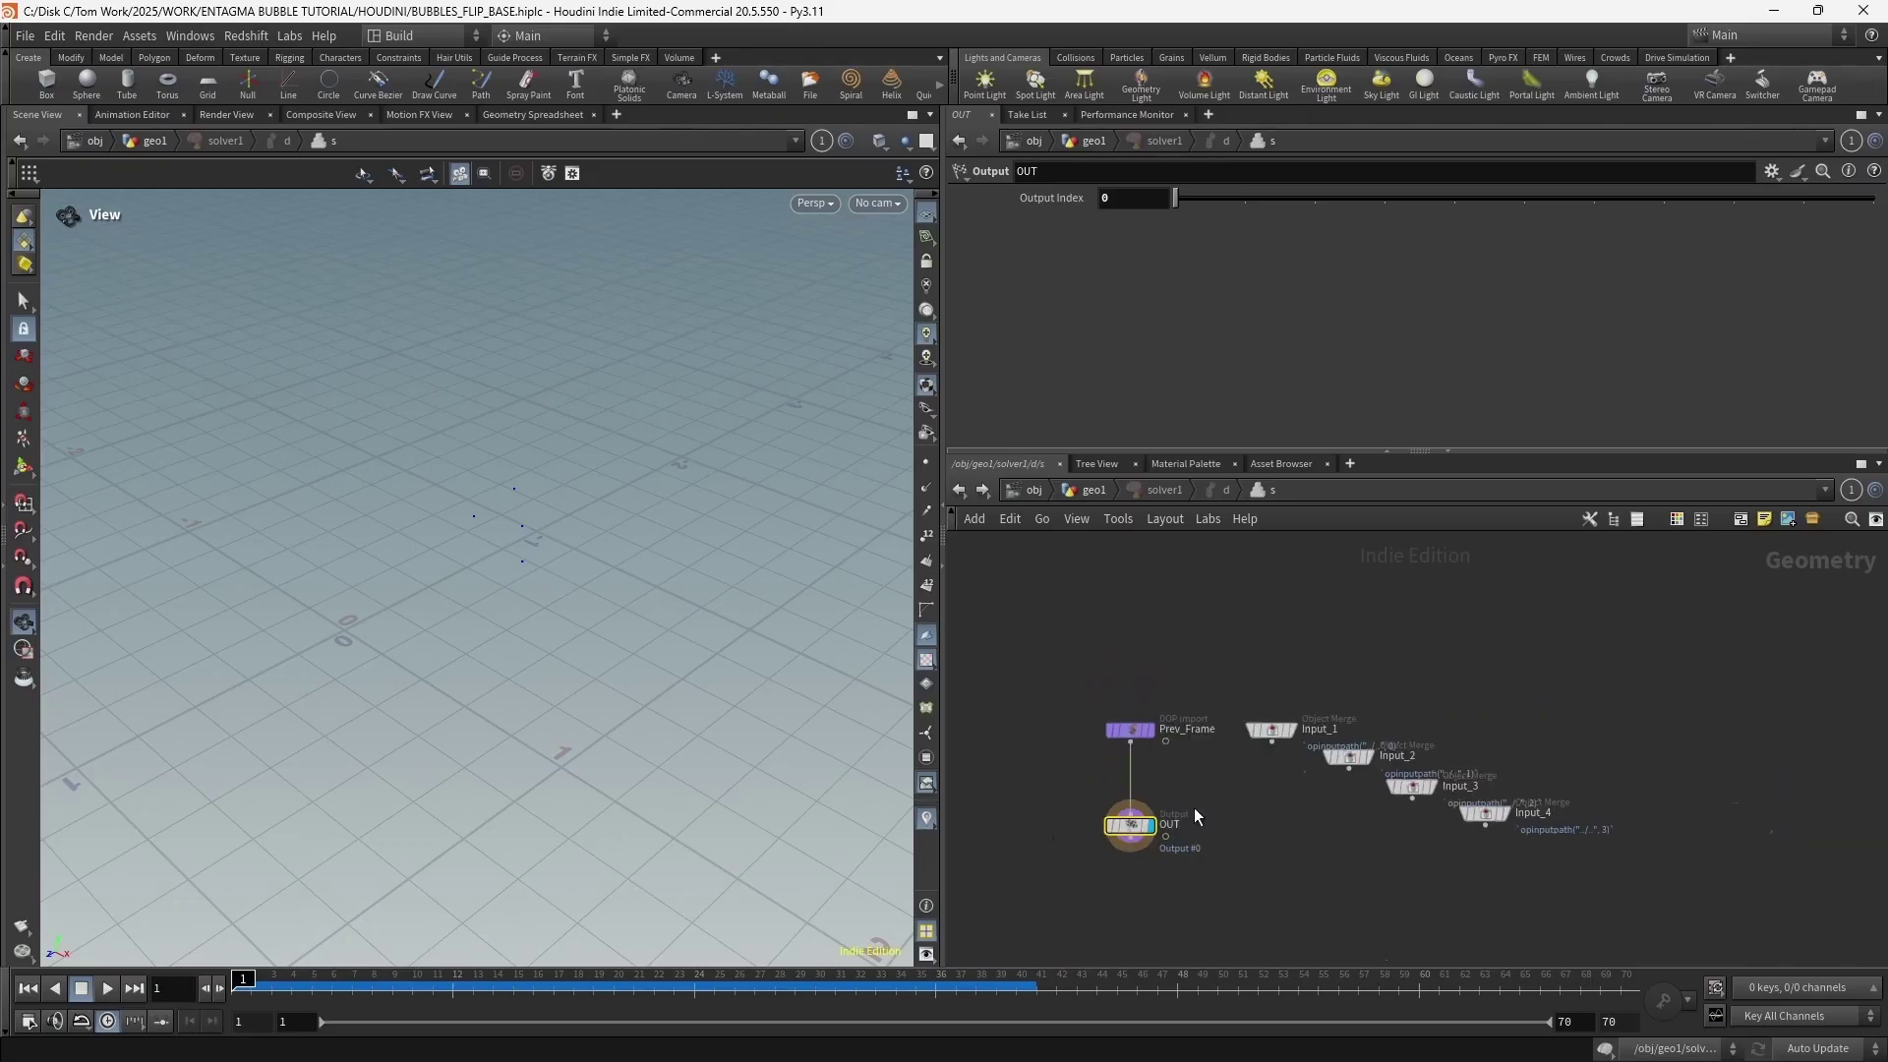
left_click_drag(1289, 637, 1112, 624)
mouse_move(1190, 714)
left_click_drag(1190, 715, 1097, 838)
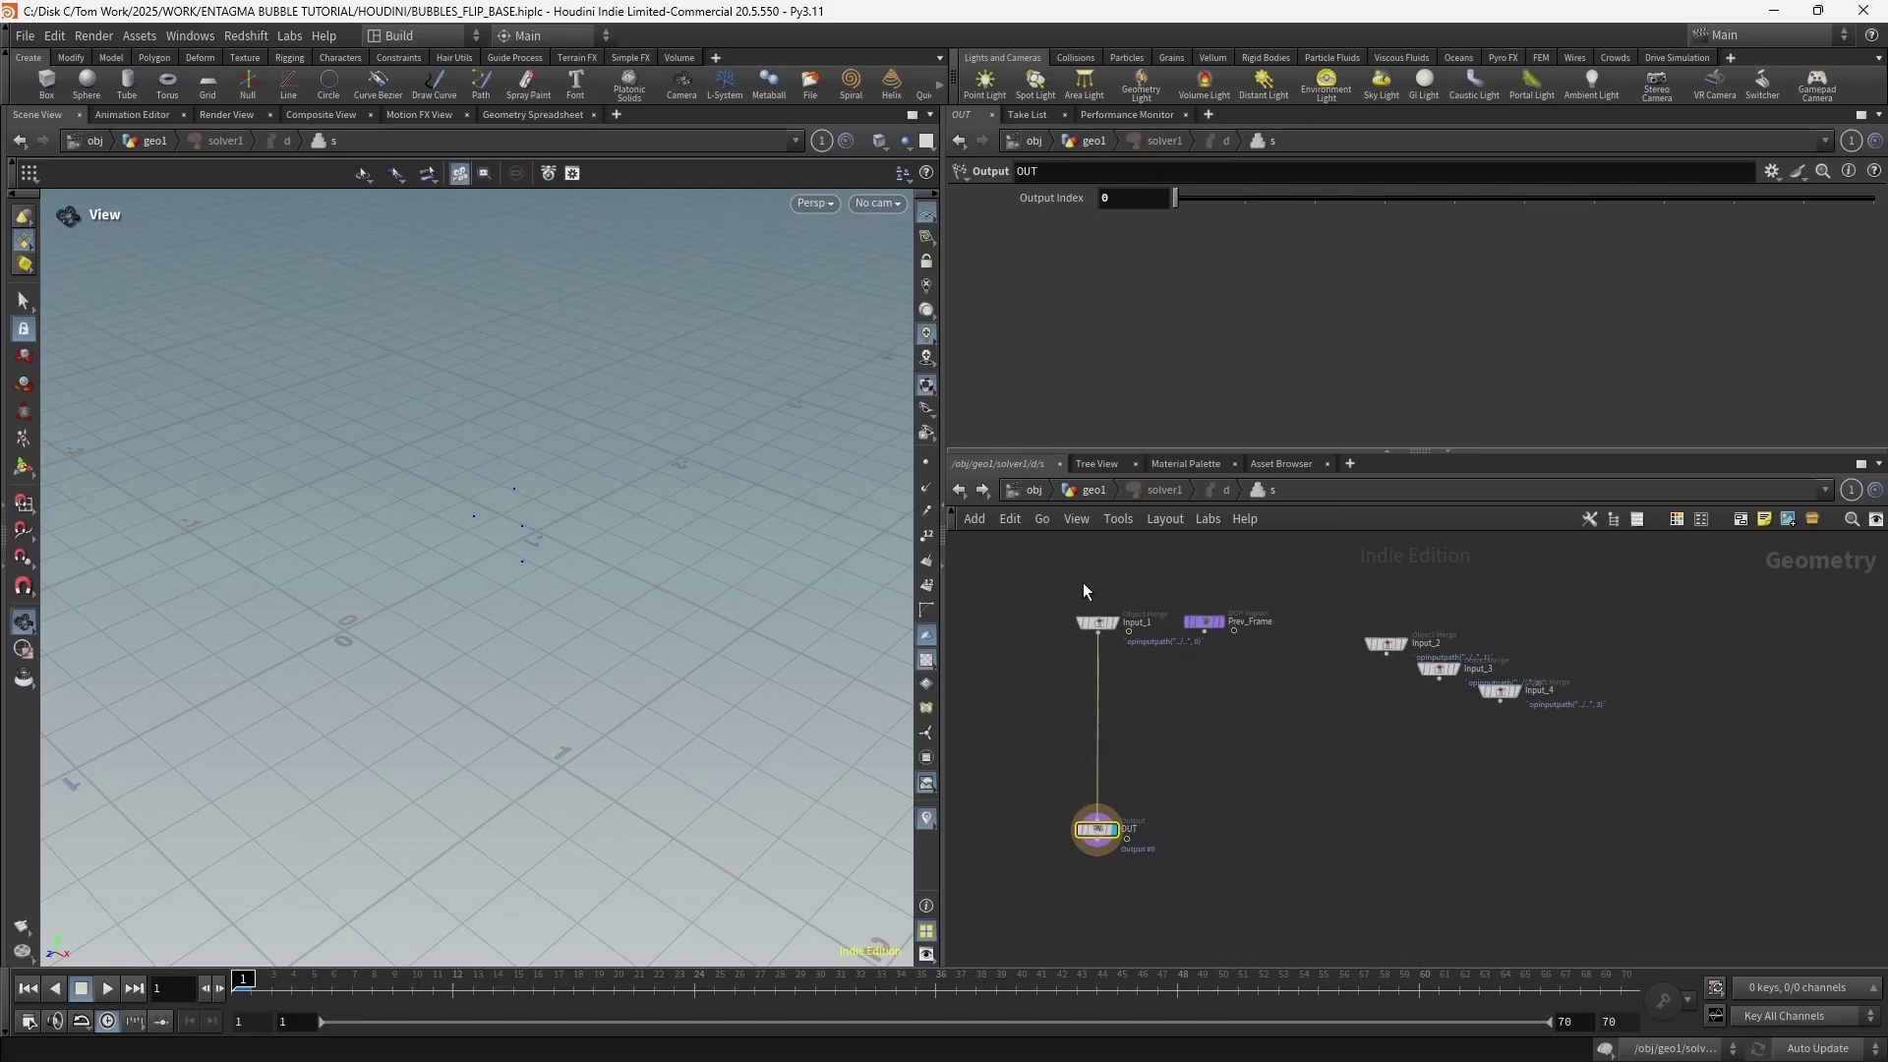
Display solver1 in geo1, play the timeline to examine its points, and reopen the solver's inner network
left_click(959, 492)
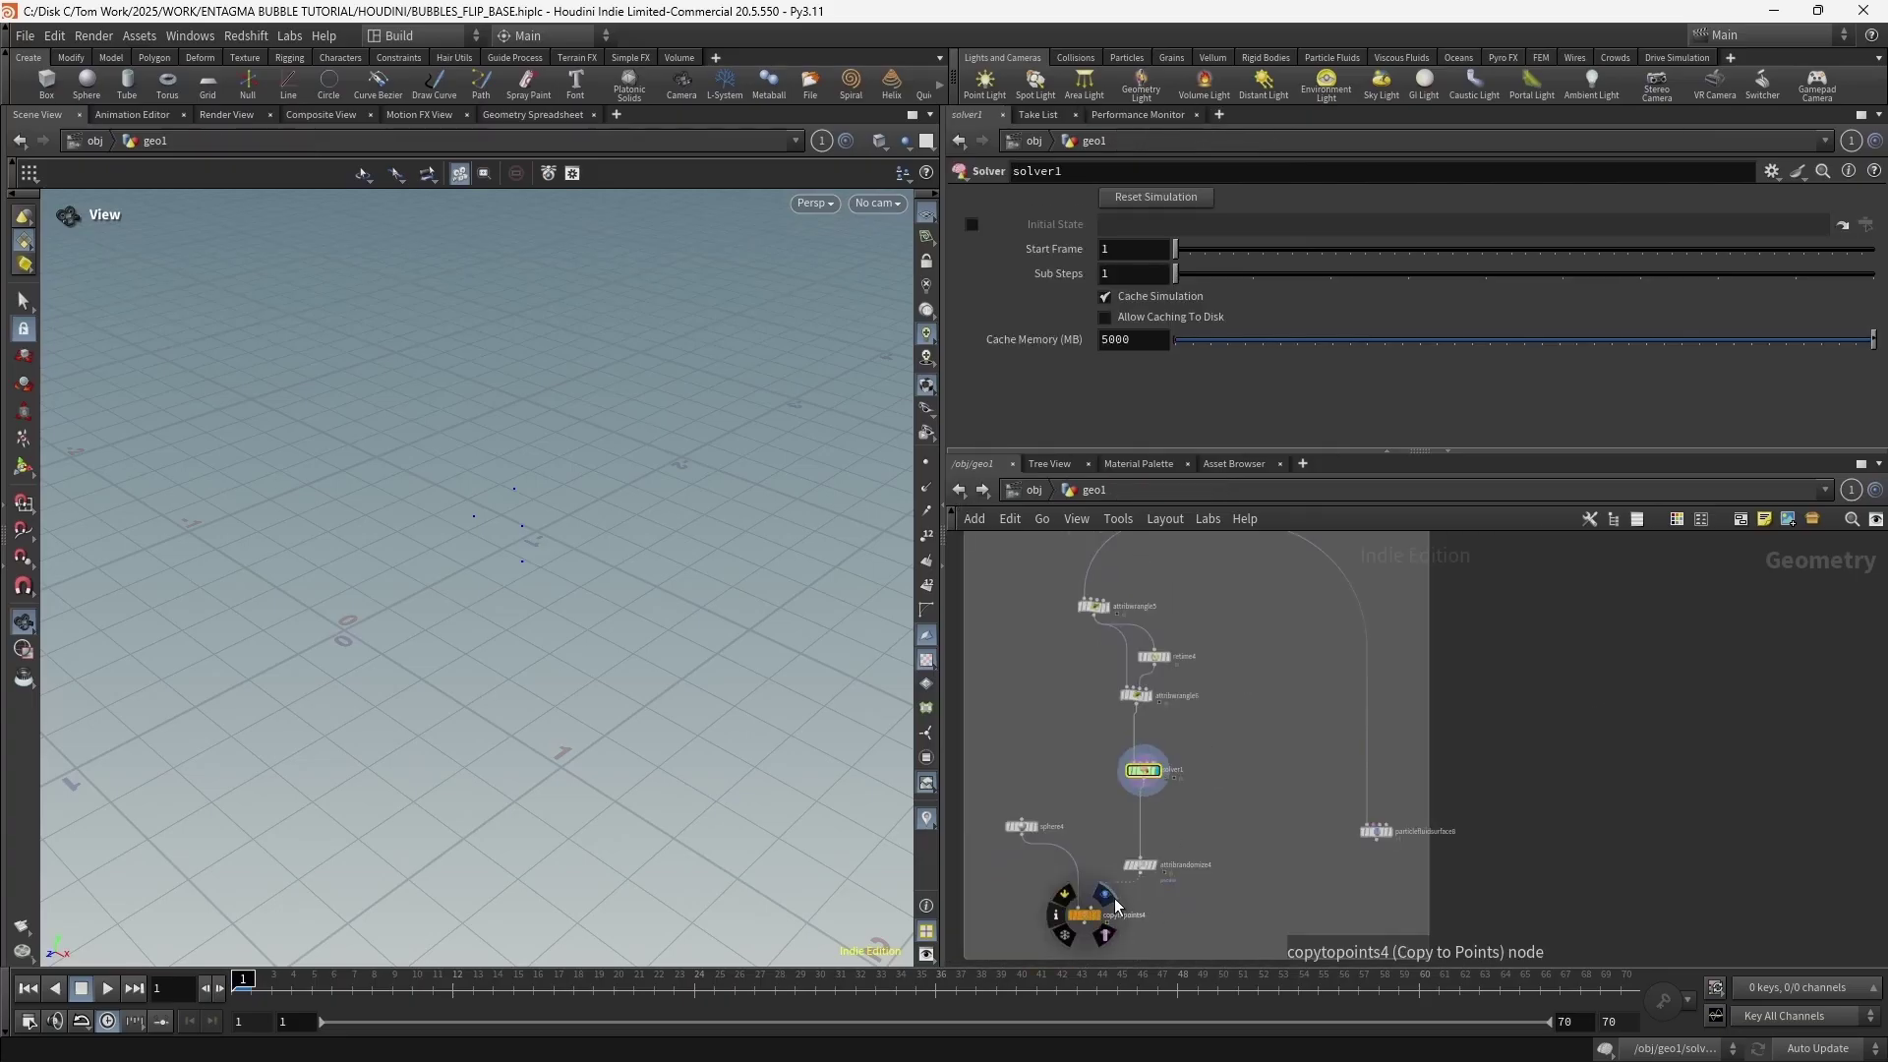
left_click(107, 988)
double_click(1140, 769)
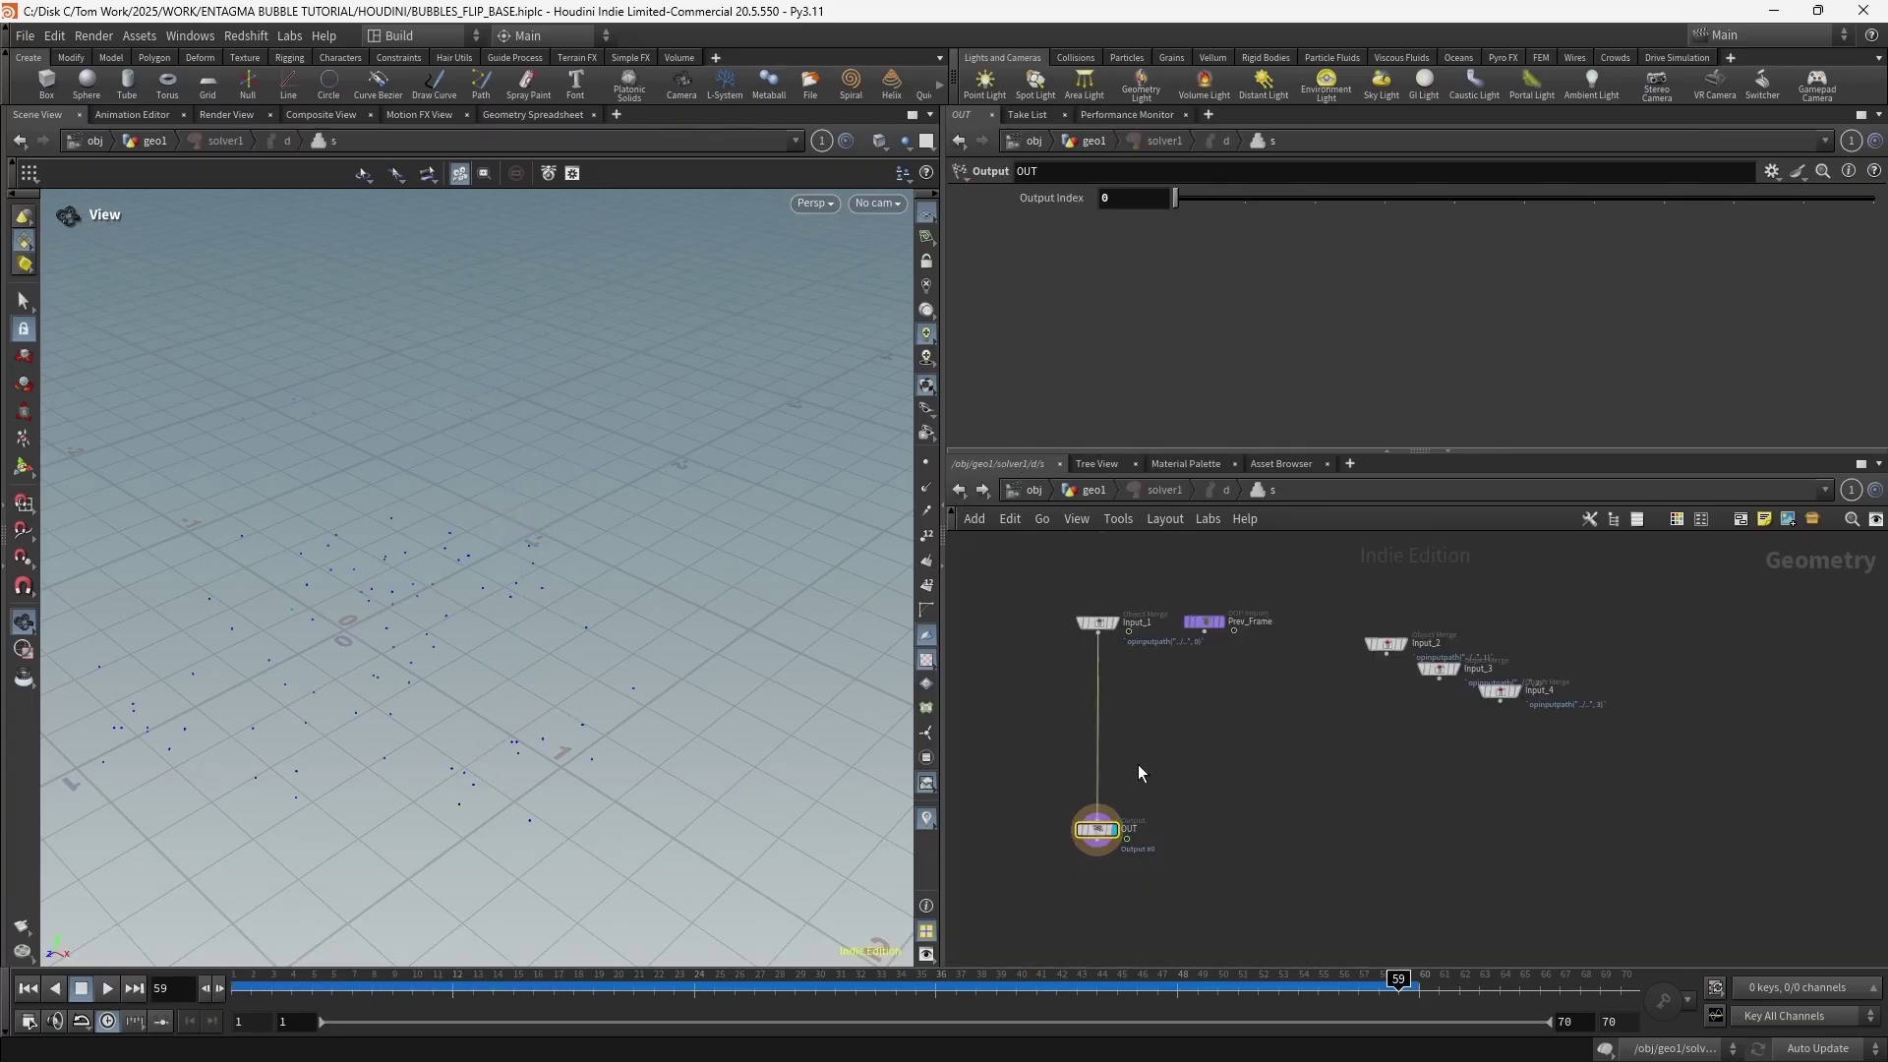
Insert an Attribute Wrangle between Input_1 and OUT inside the solver
key("Tab")
type("aw")
key("Return")
left_click(1154, 747)
left_click_drag(1141, 742, 1112, 736)
left_click(1122, 742)
scroll(1119, 732, "up", 4)
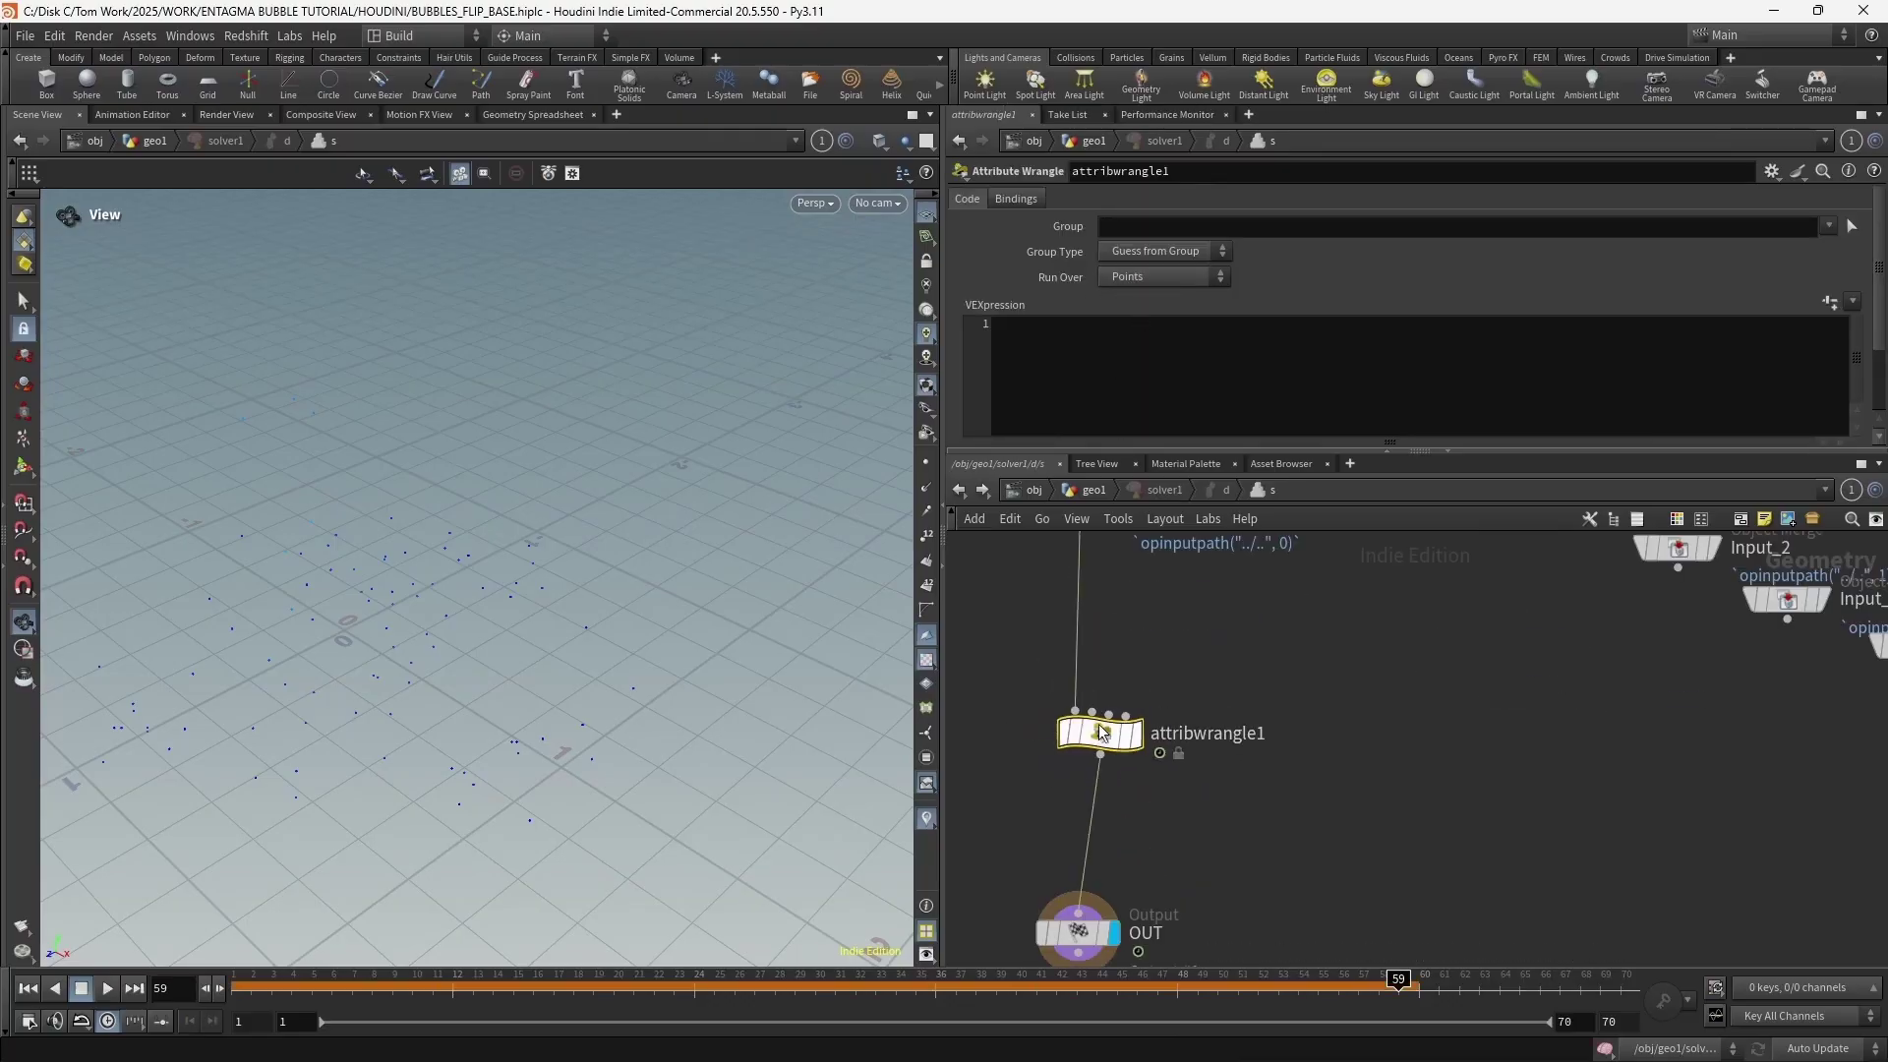
Connect Prev_Frame to the second input of attribwrangle1 and display the wrangle
left_click(1091, 712)
middle_click_drag(1314, 621, 1264, 851)
left_click(1254, 757)
left_click_drag(1245, 739, 1331, 749)
middle_click_drag(1361, 838, 1451, 677)
left_click(1184, 771)
scroll(1180, 776, "down", 1)
left_click(1040, 404)
type("if(")
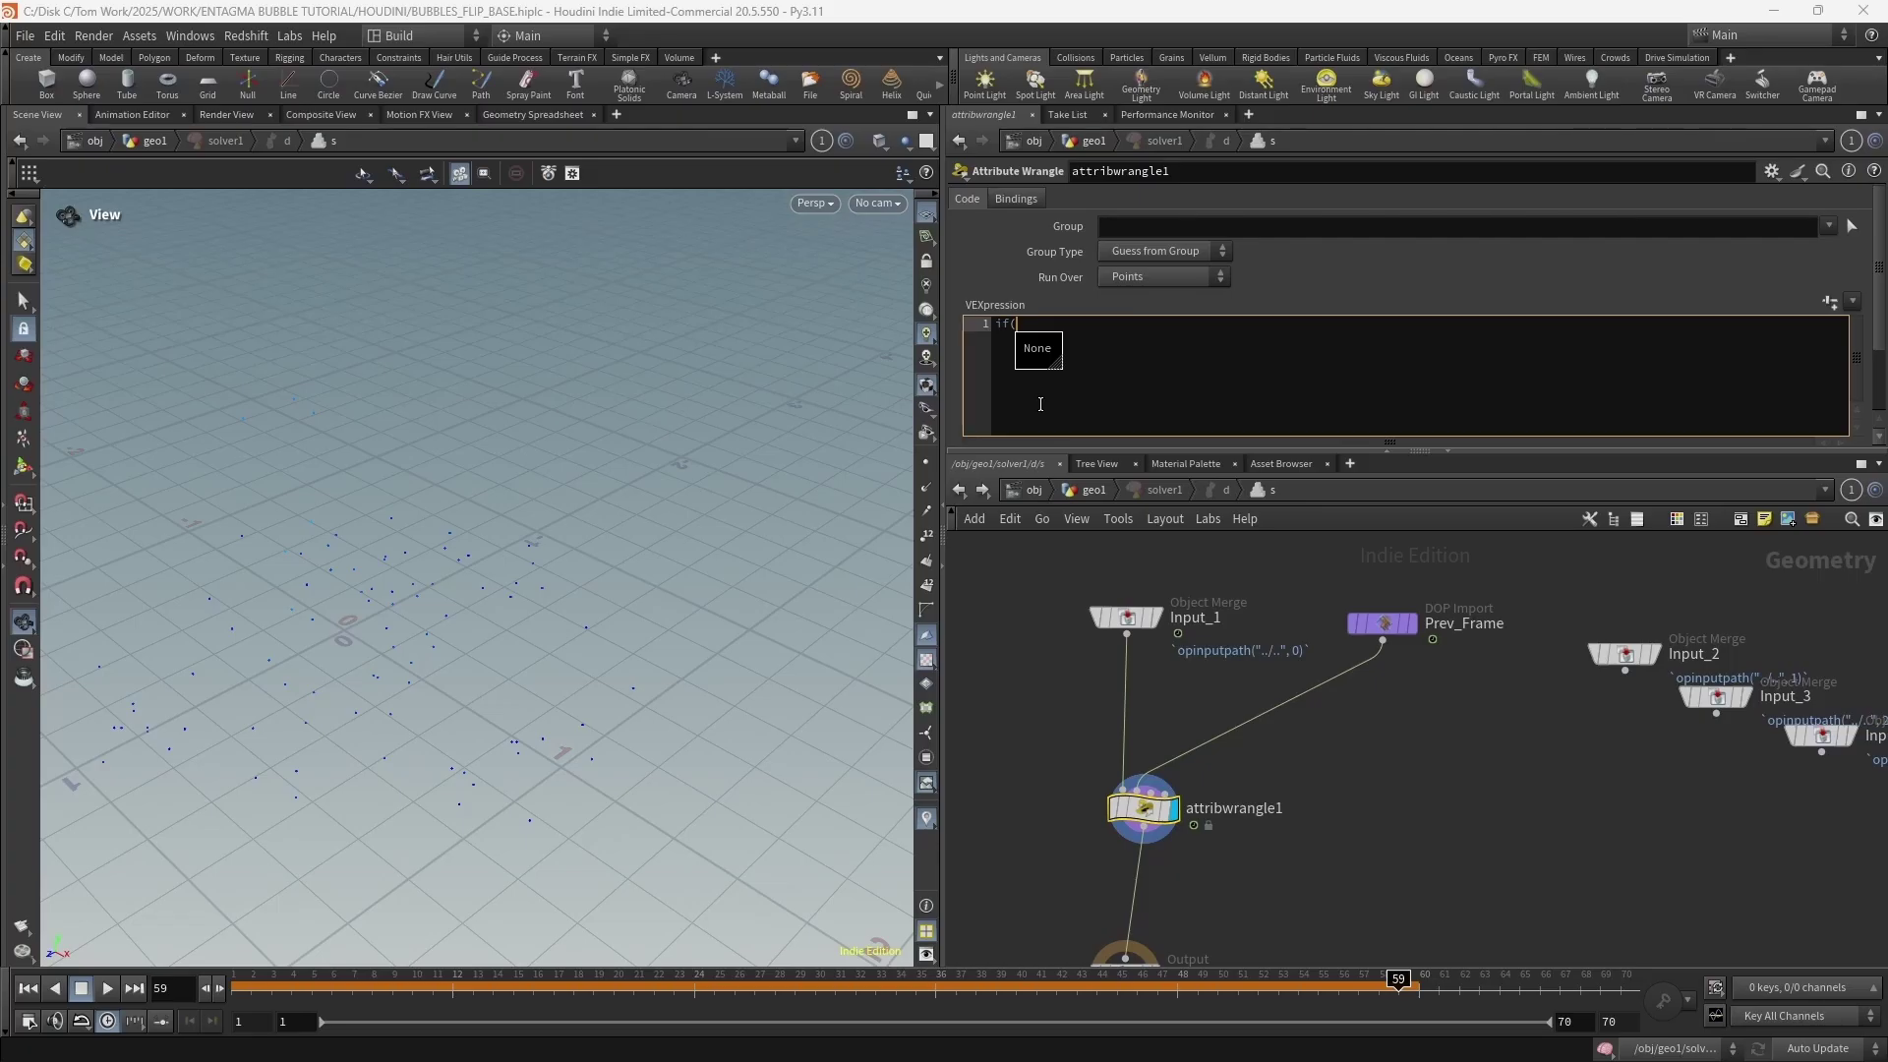
type("i@id != i@")
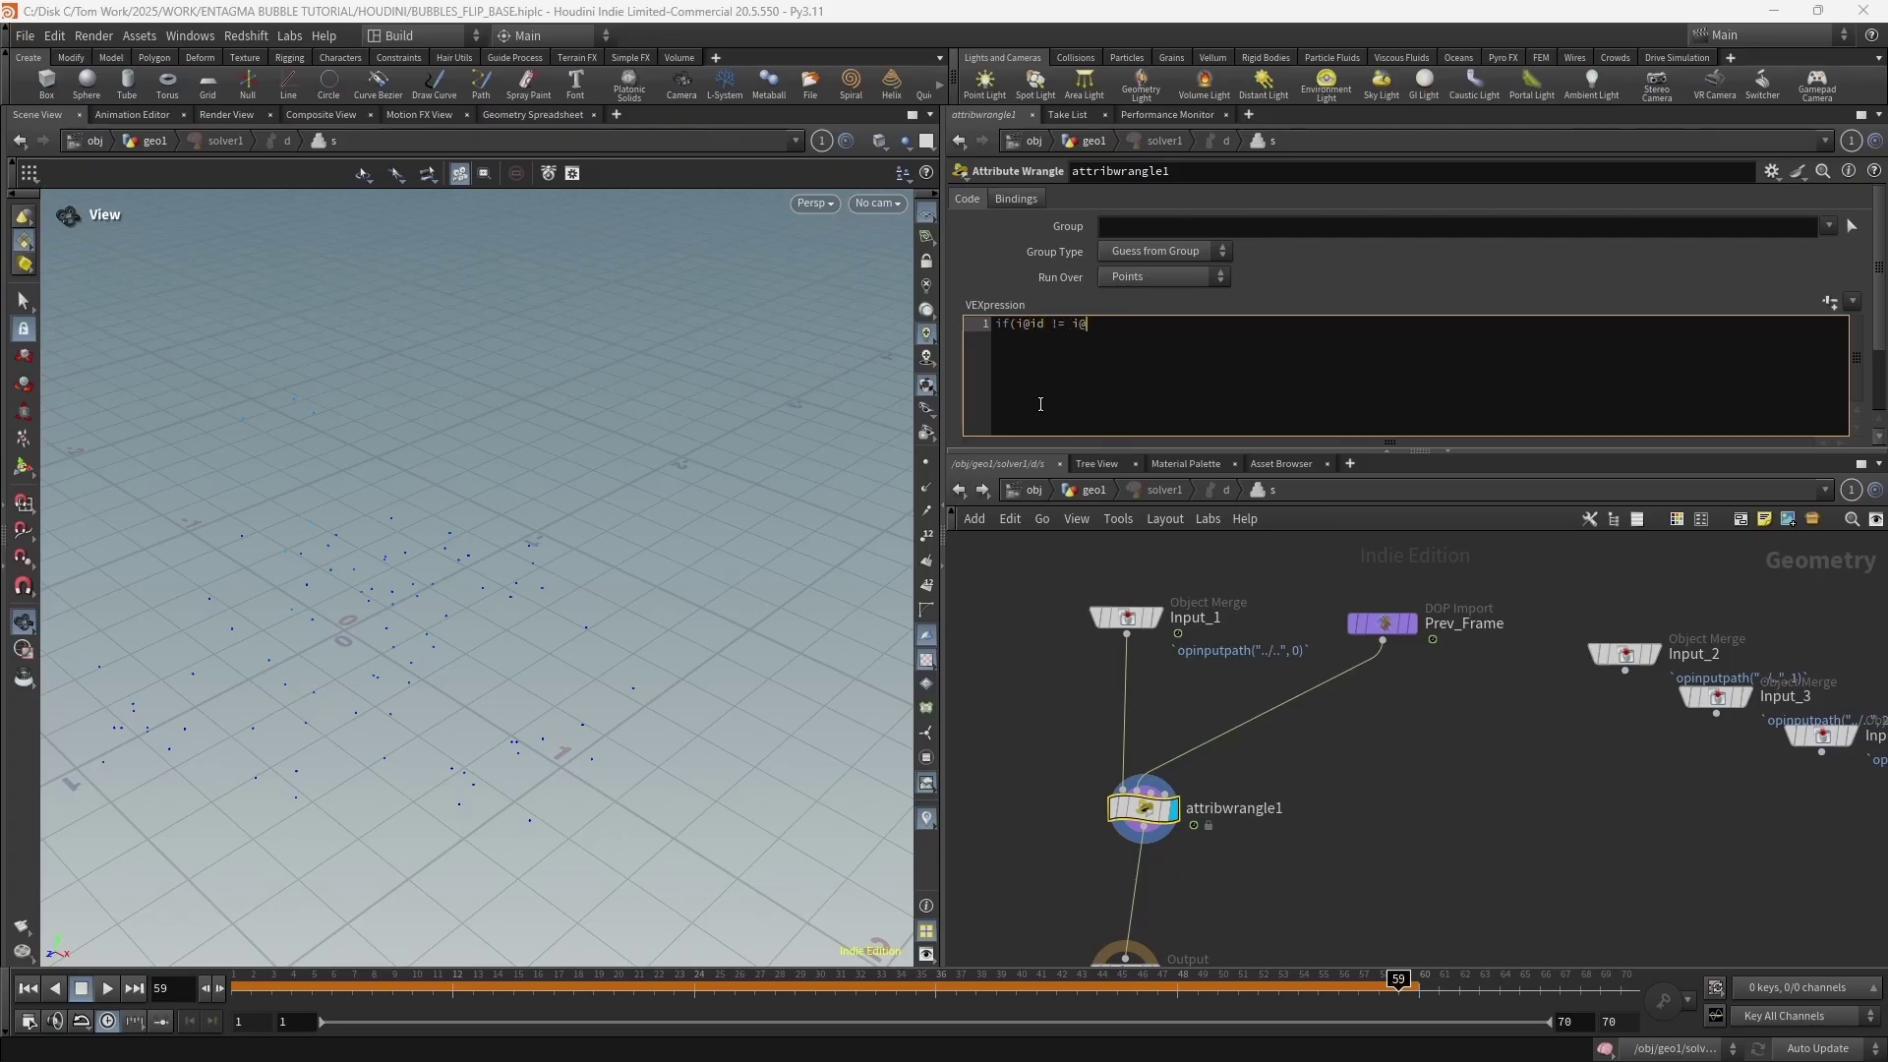
type("opinput1_id){")
key("Return")
type("remov")
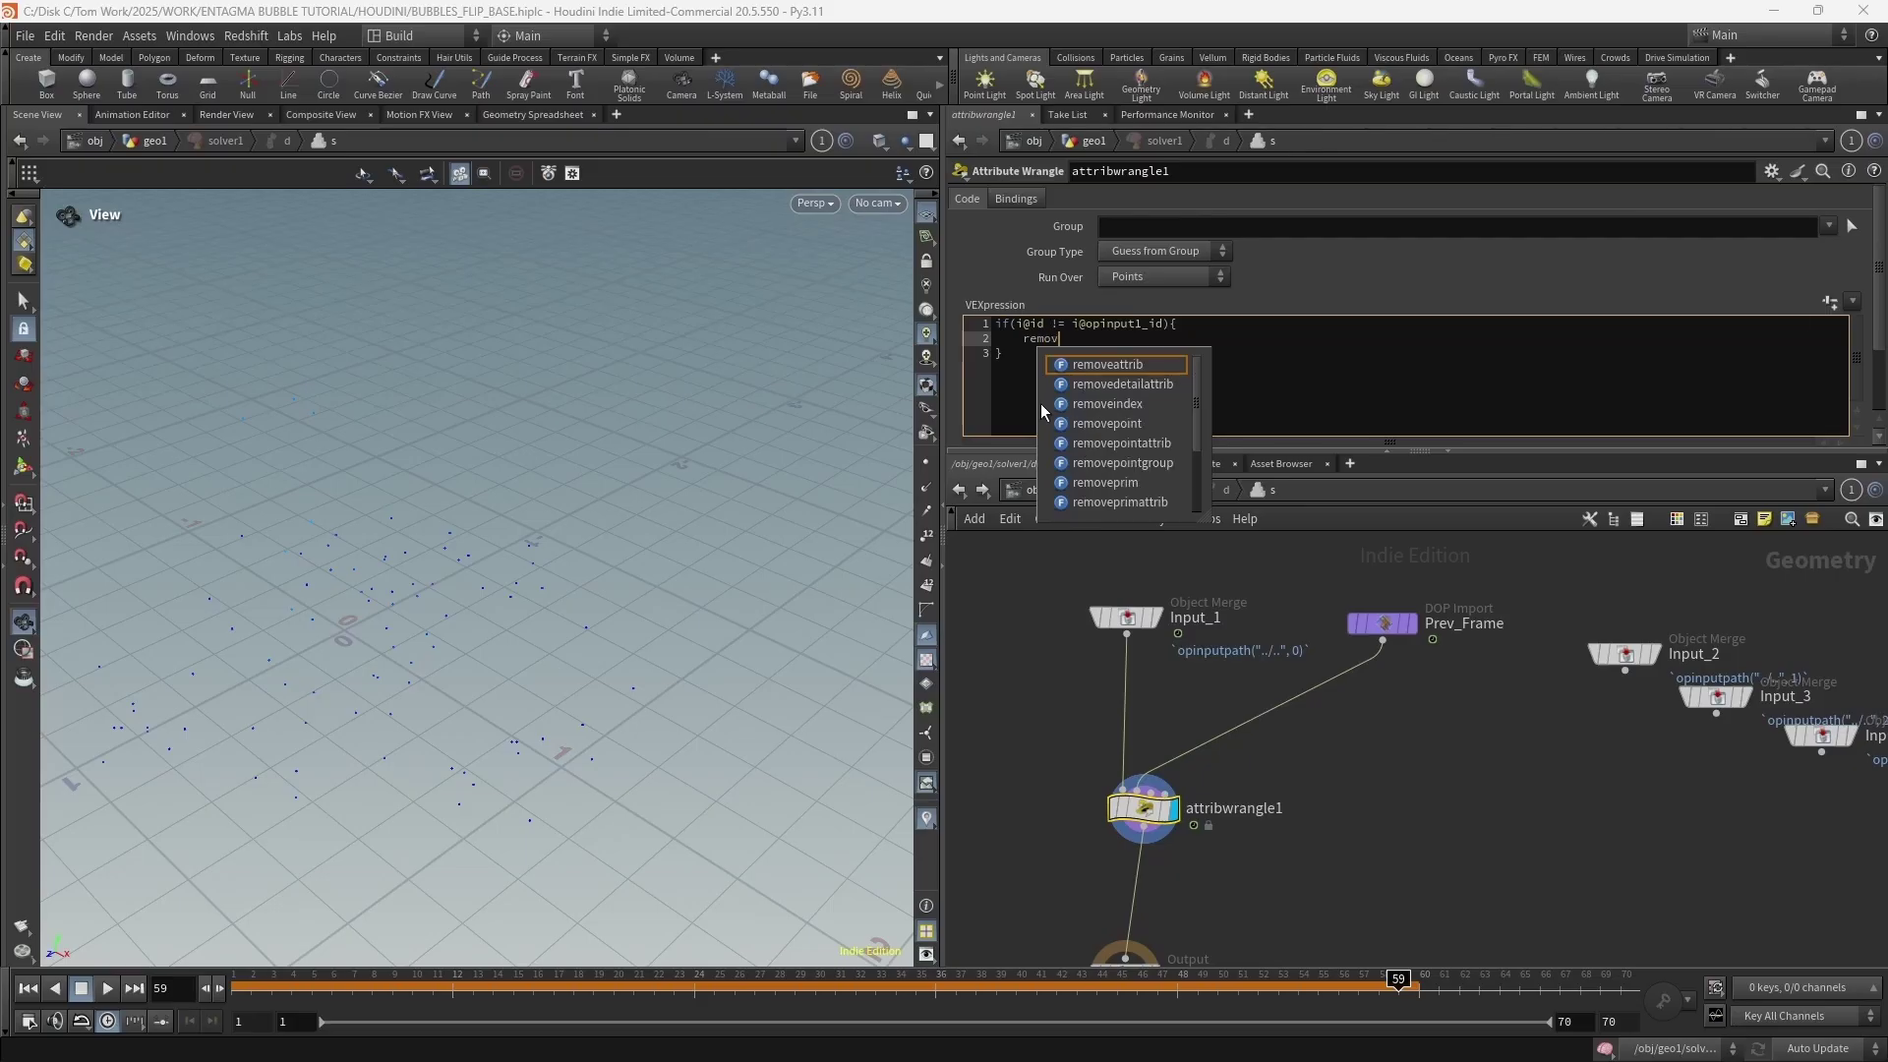
type("epoint(")
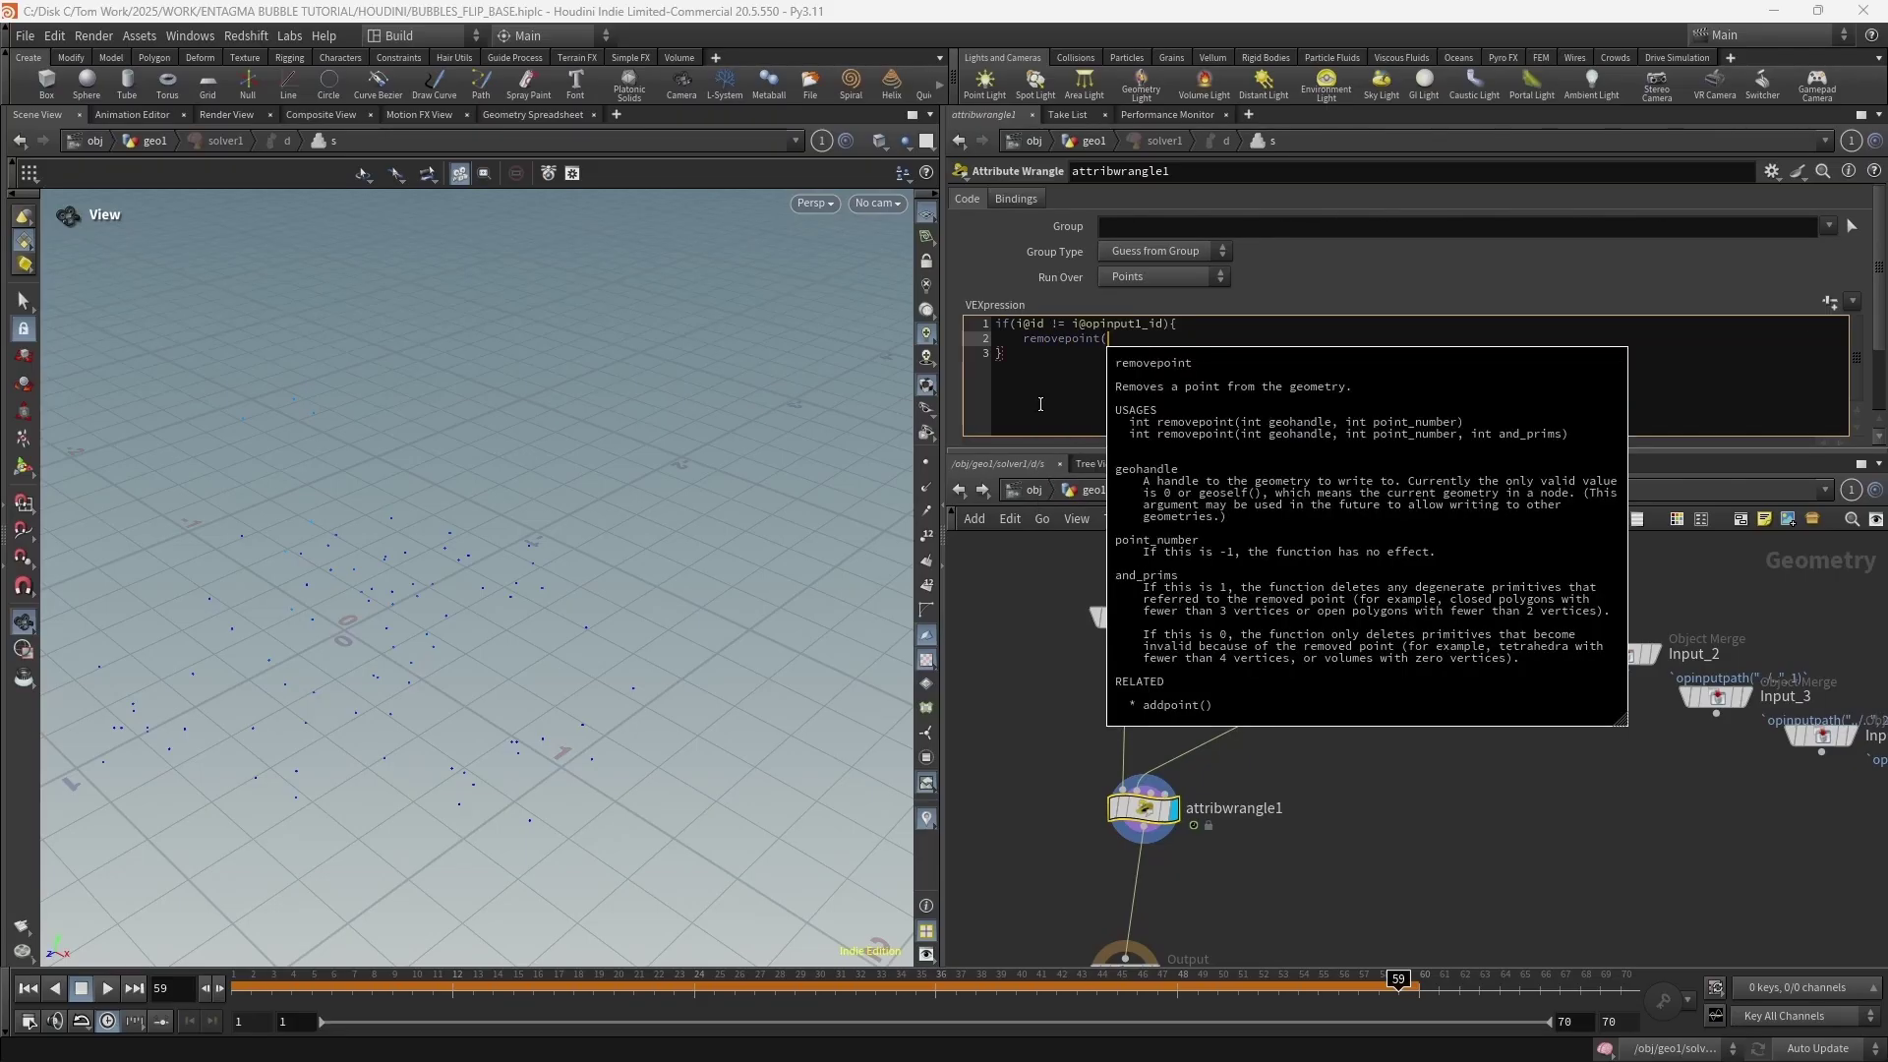
type("0, @ptnum)")
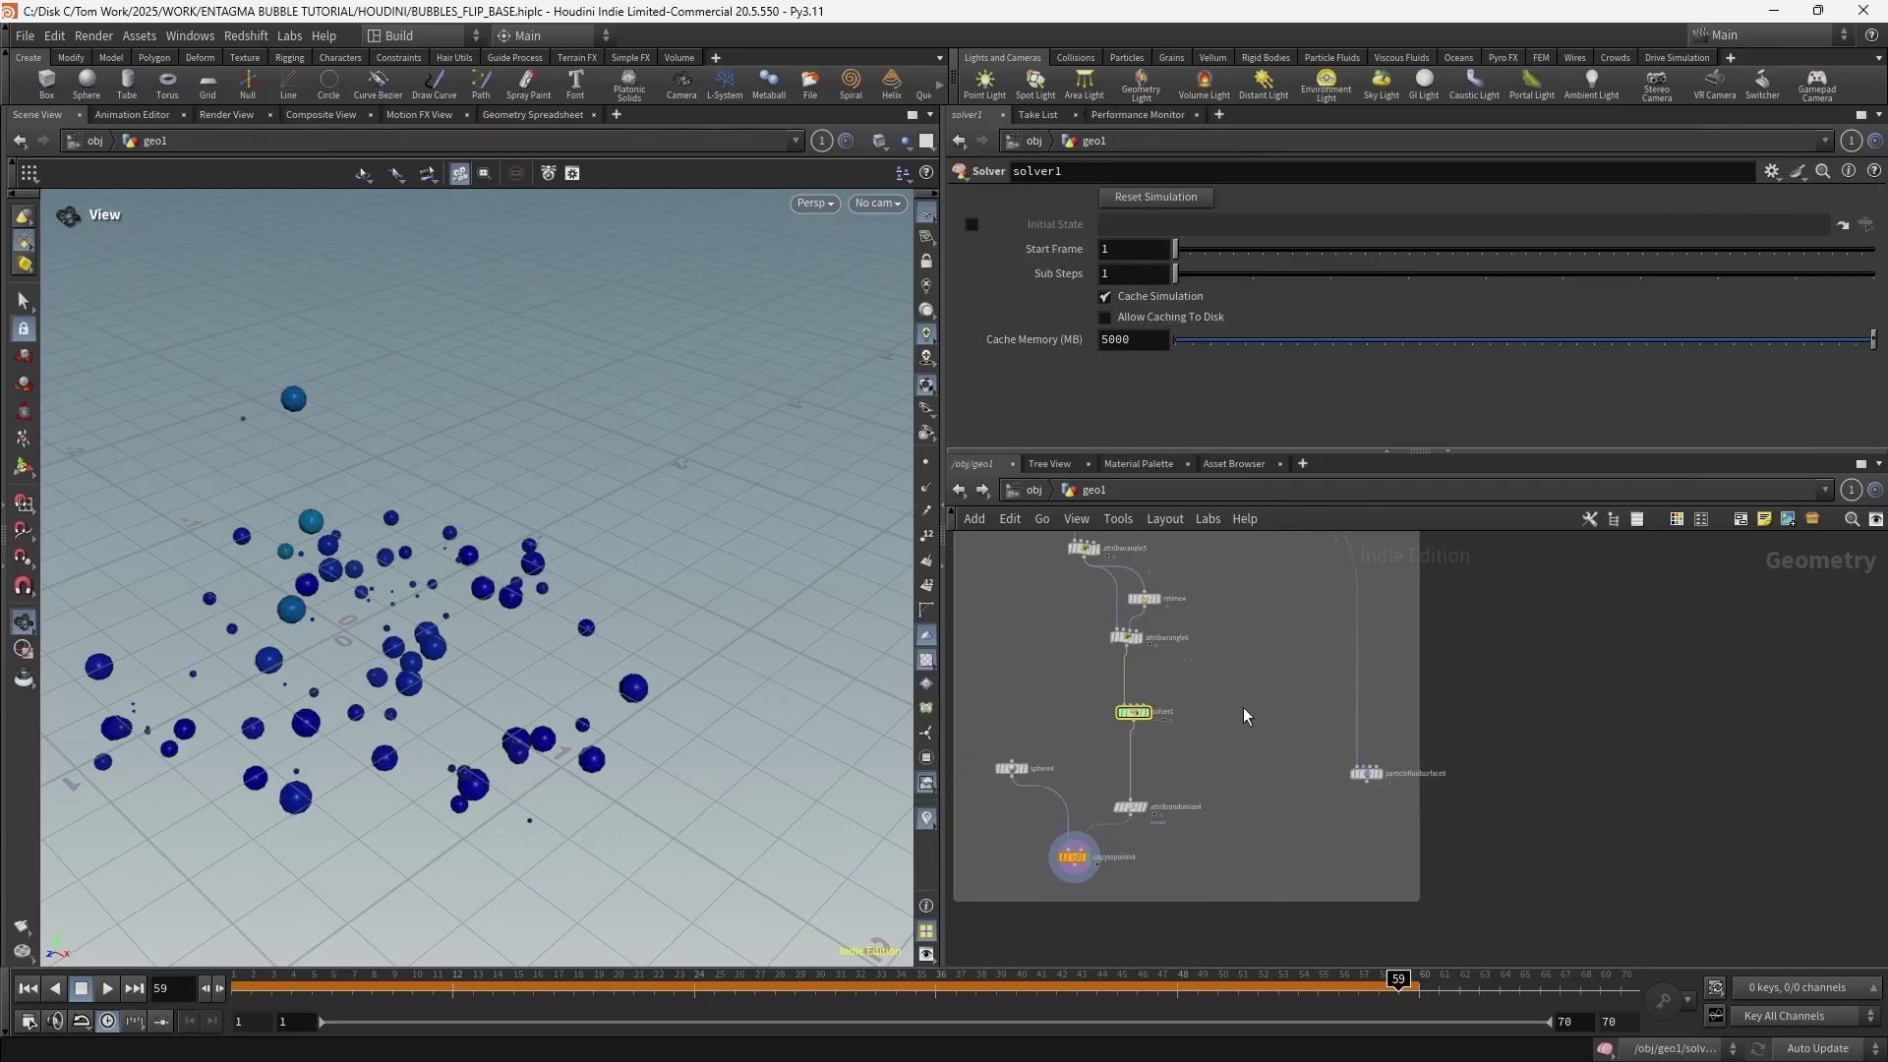
Display copytopoints4 in geo1 and play the timeline from frame 1 to check the solver-filtered bubbles
left_click_drag(586, 991, 80, 872)
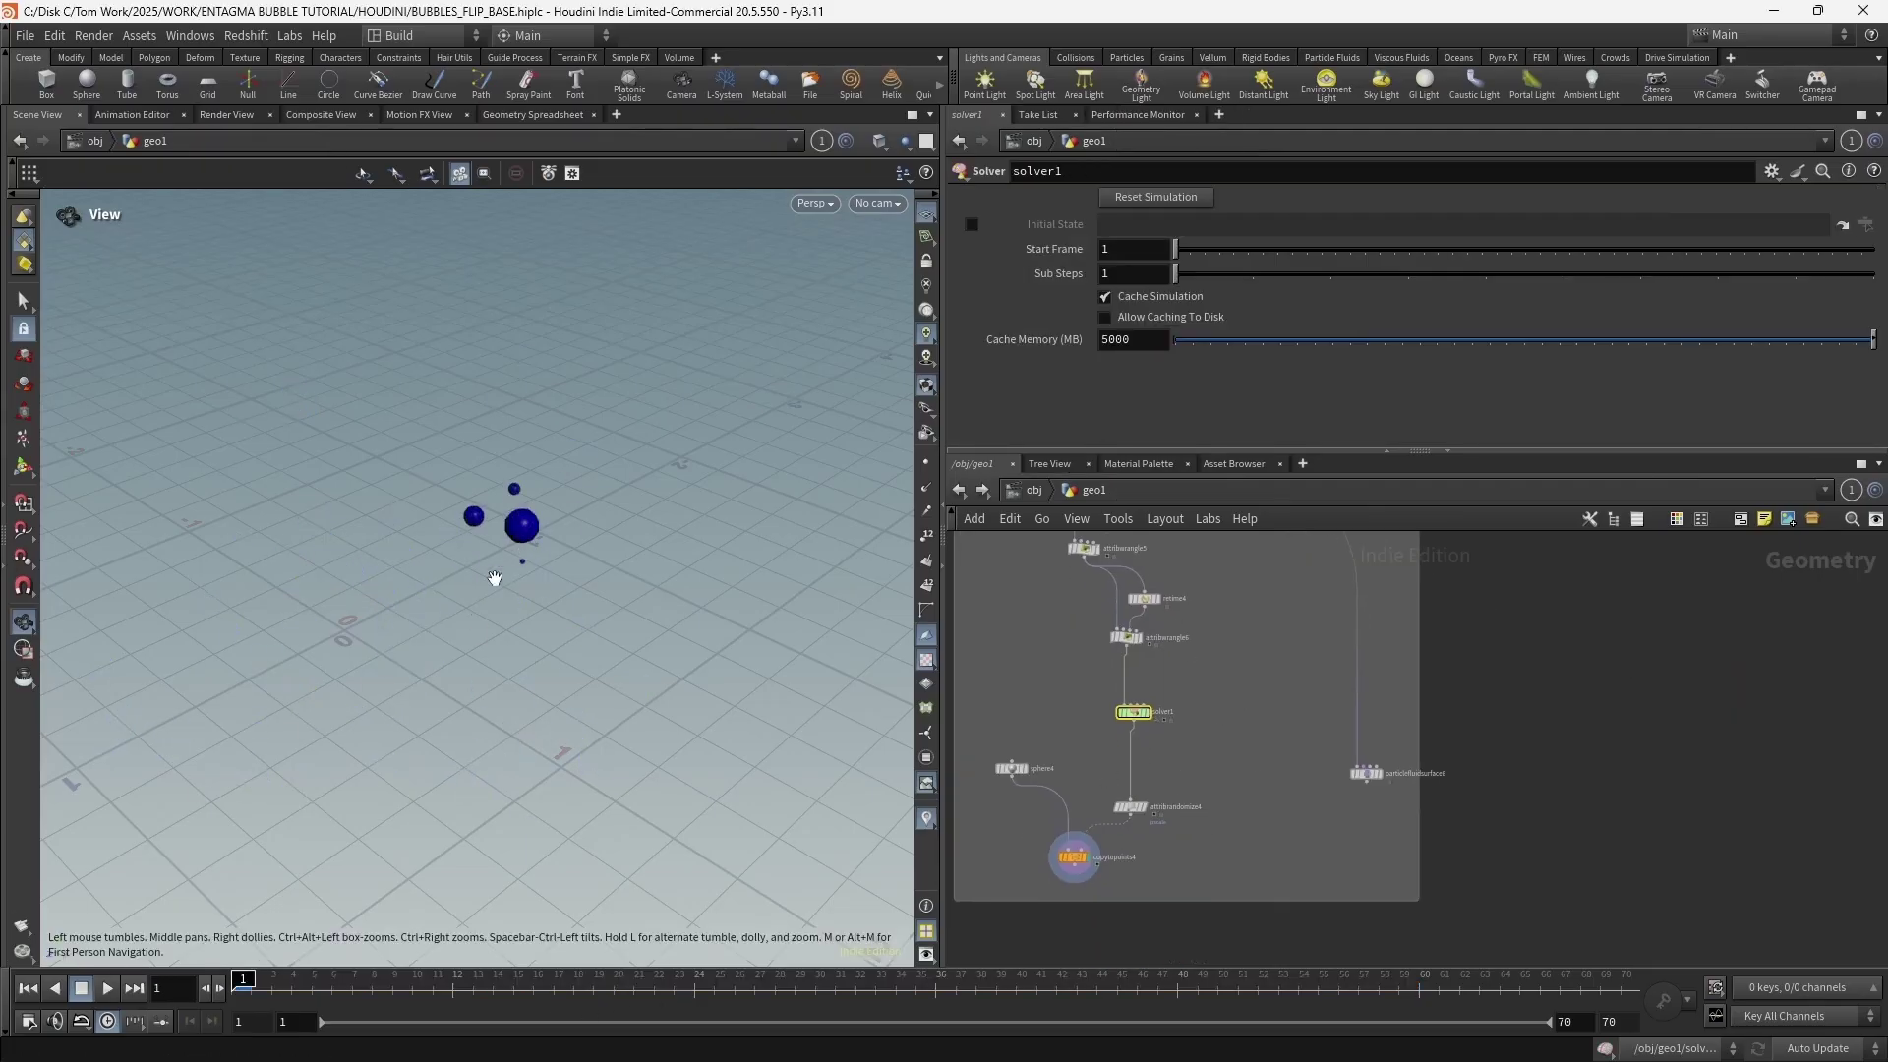
left_click(107, 988)
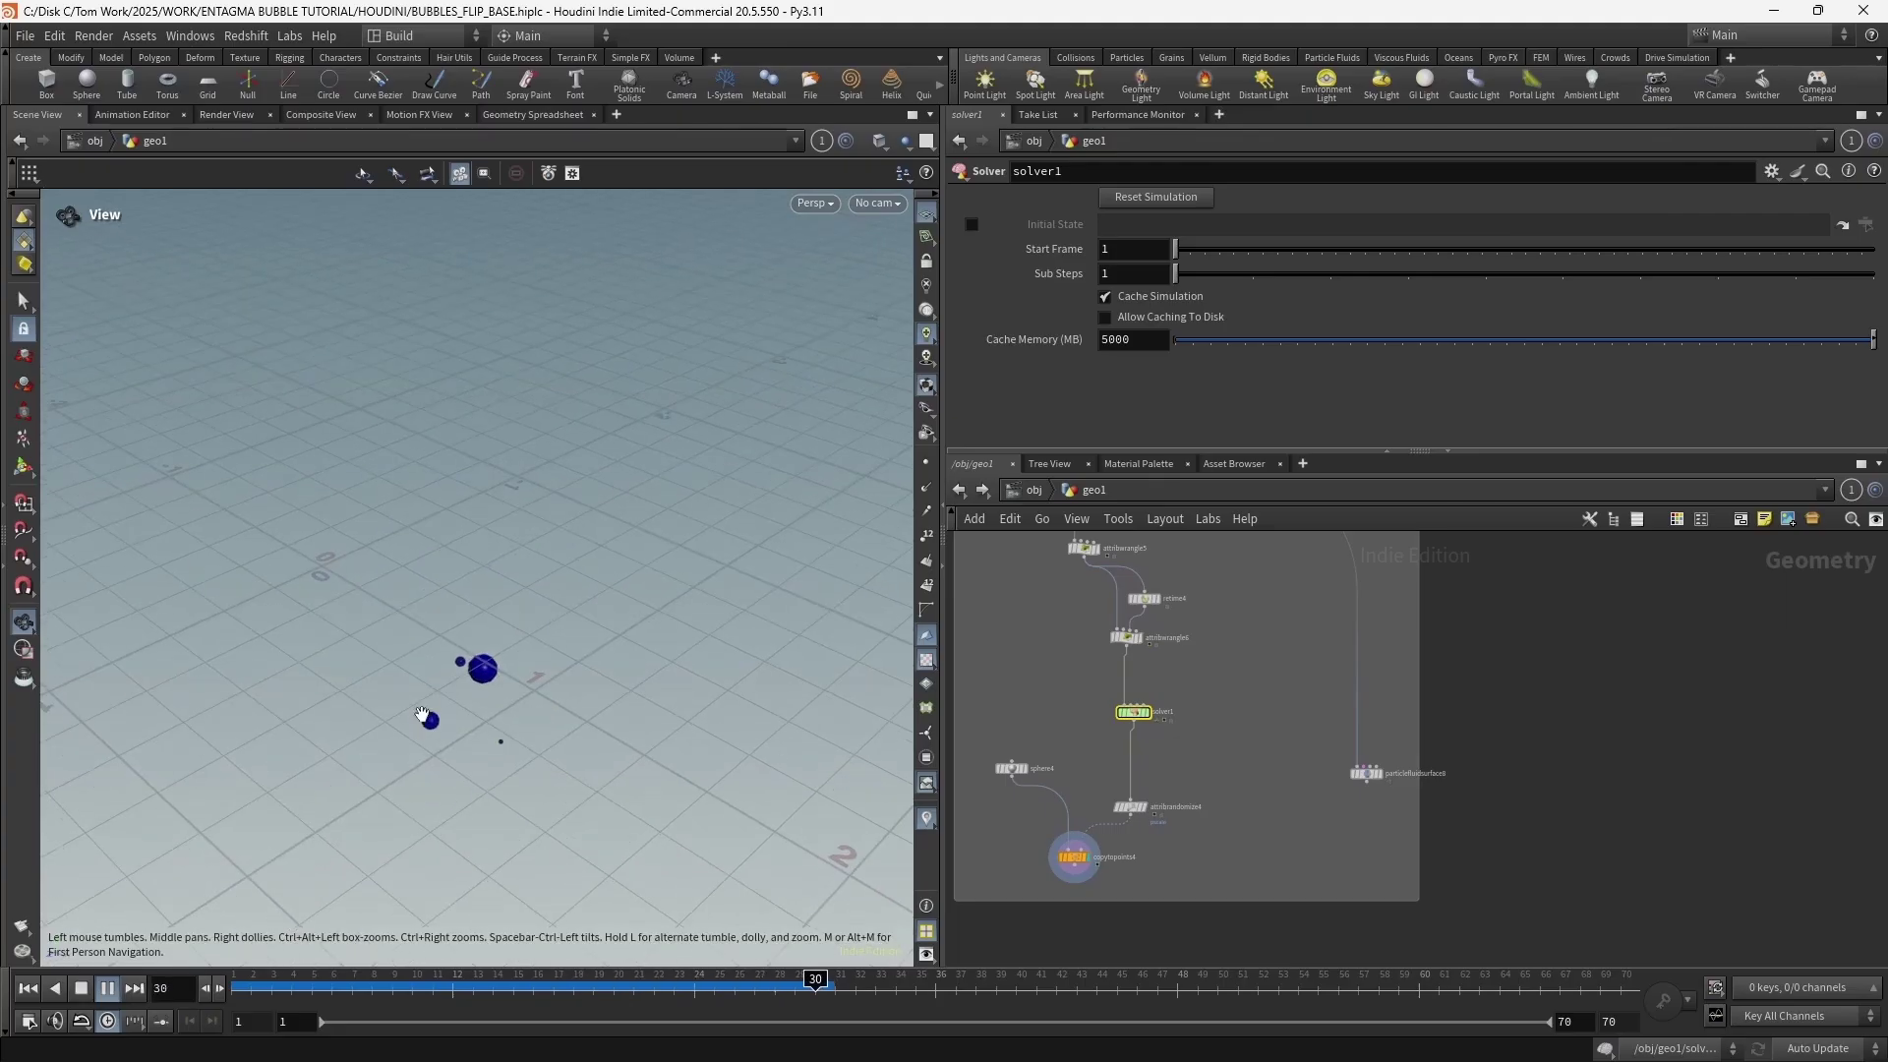
left_click(82, 989)
left_click(102, 989)
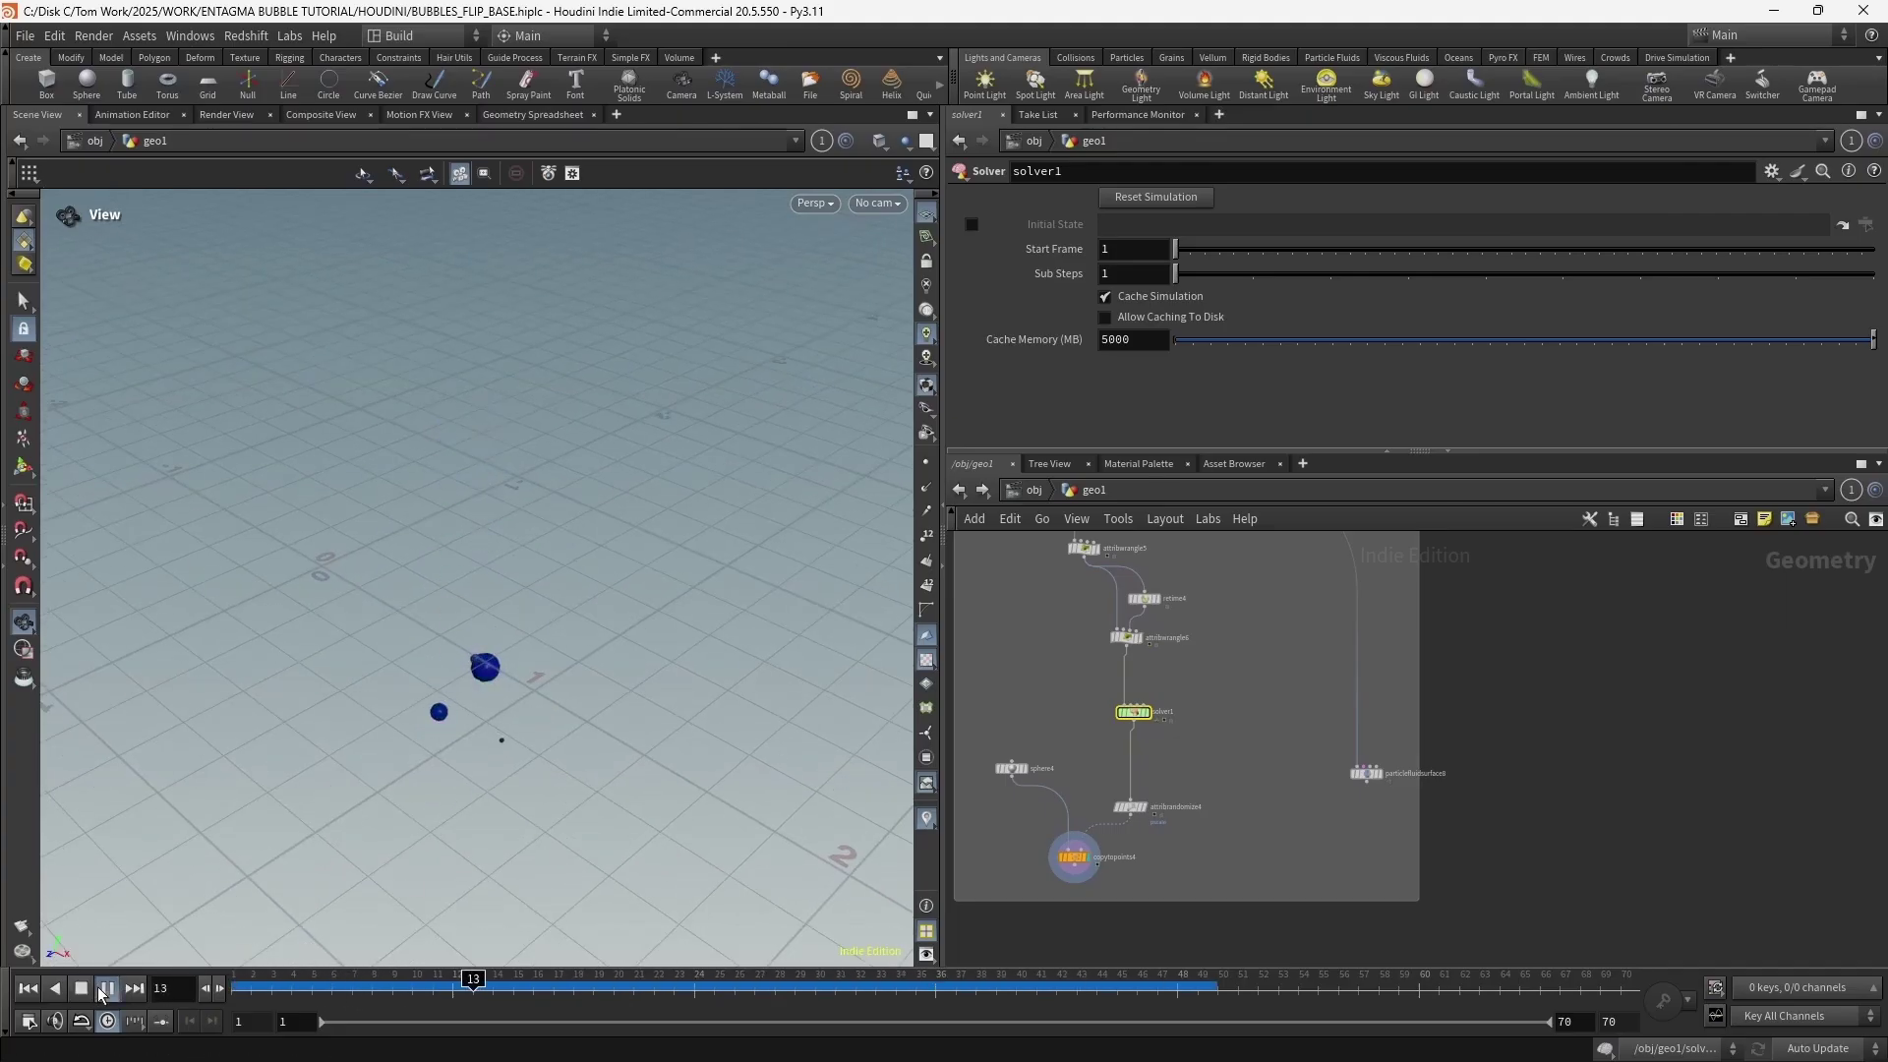
left_click(107, 991)
left_click_drag(324, 989, 56, 1016)
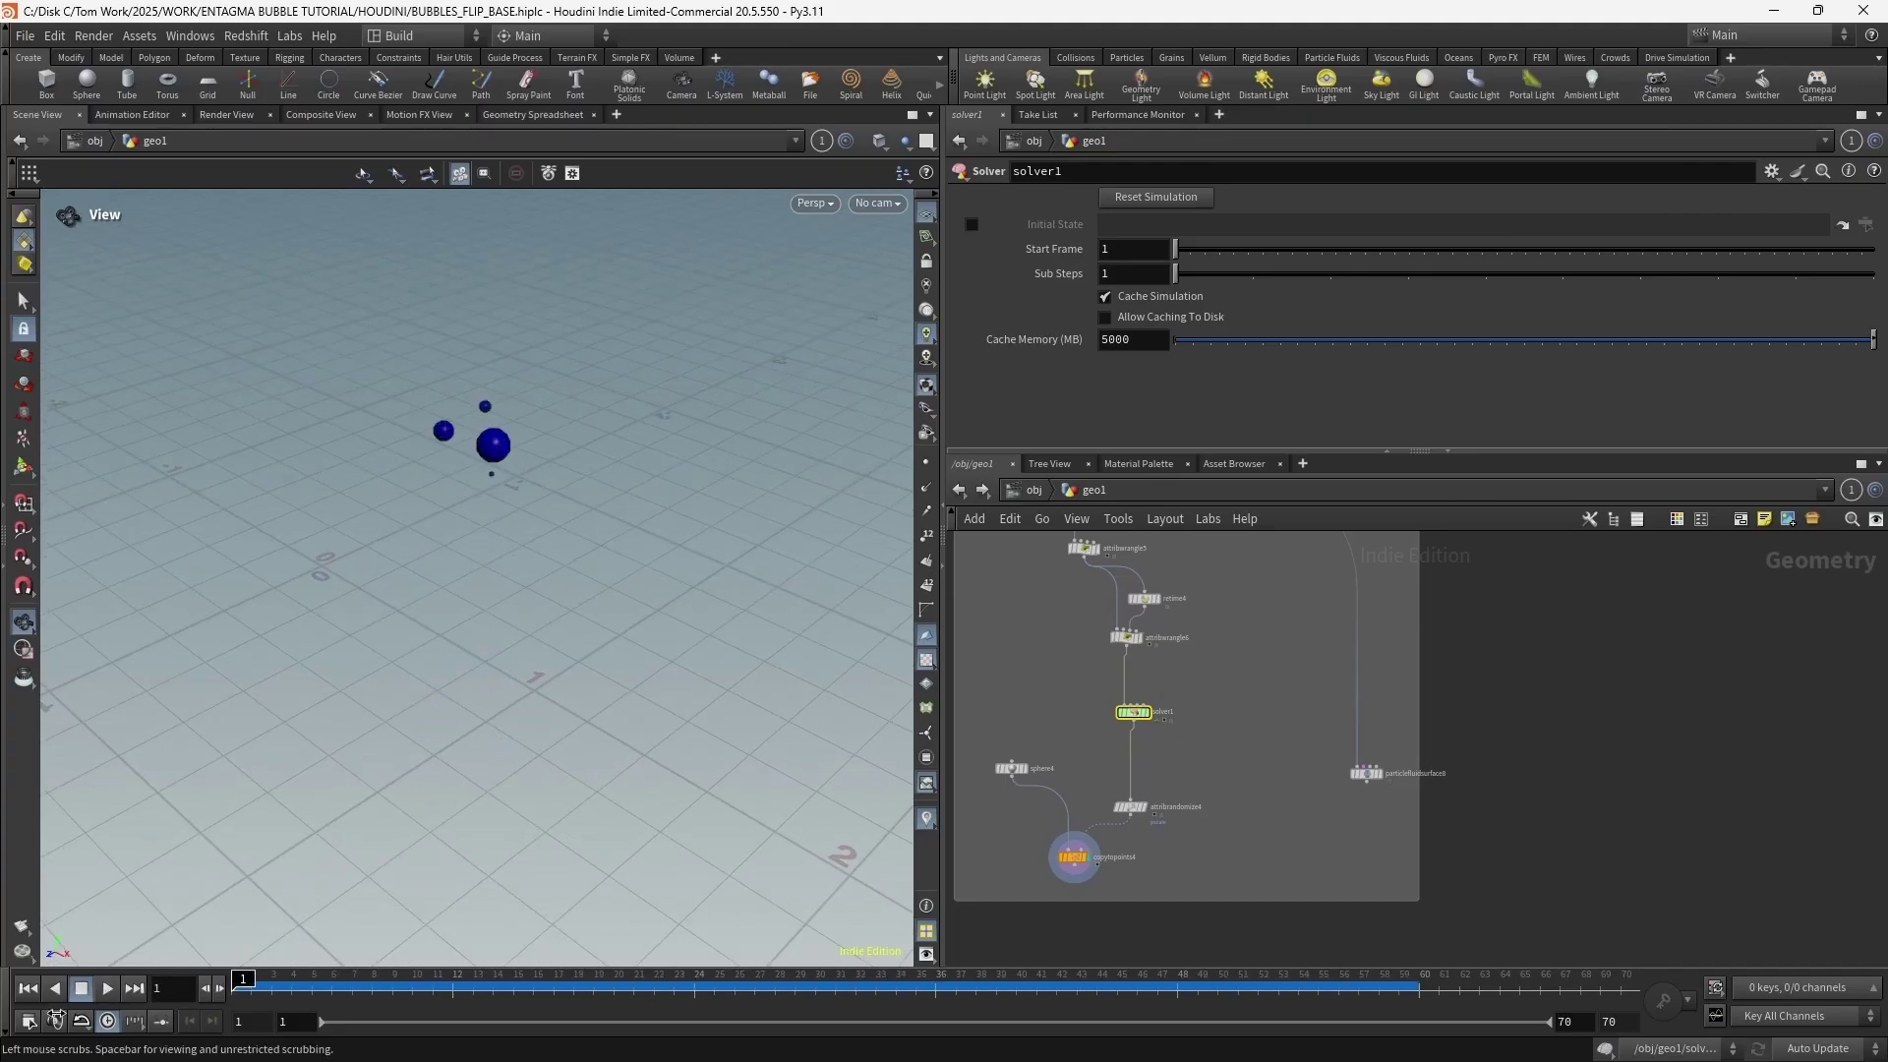
Review the ID comparison code inside solver1 and go back up to geo1
double_click(1133, 711)
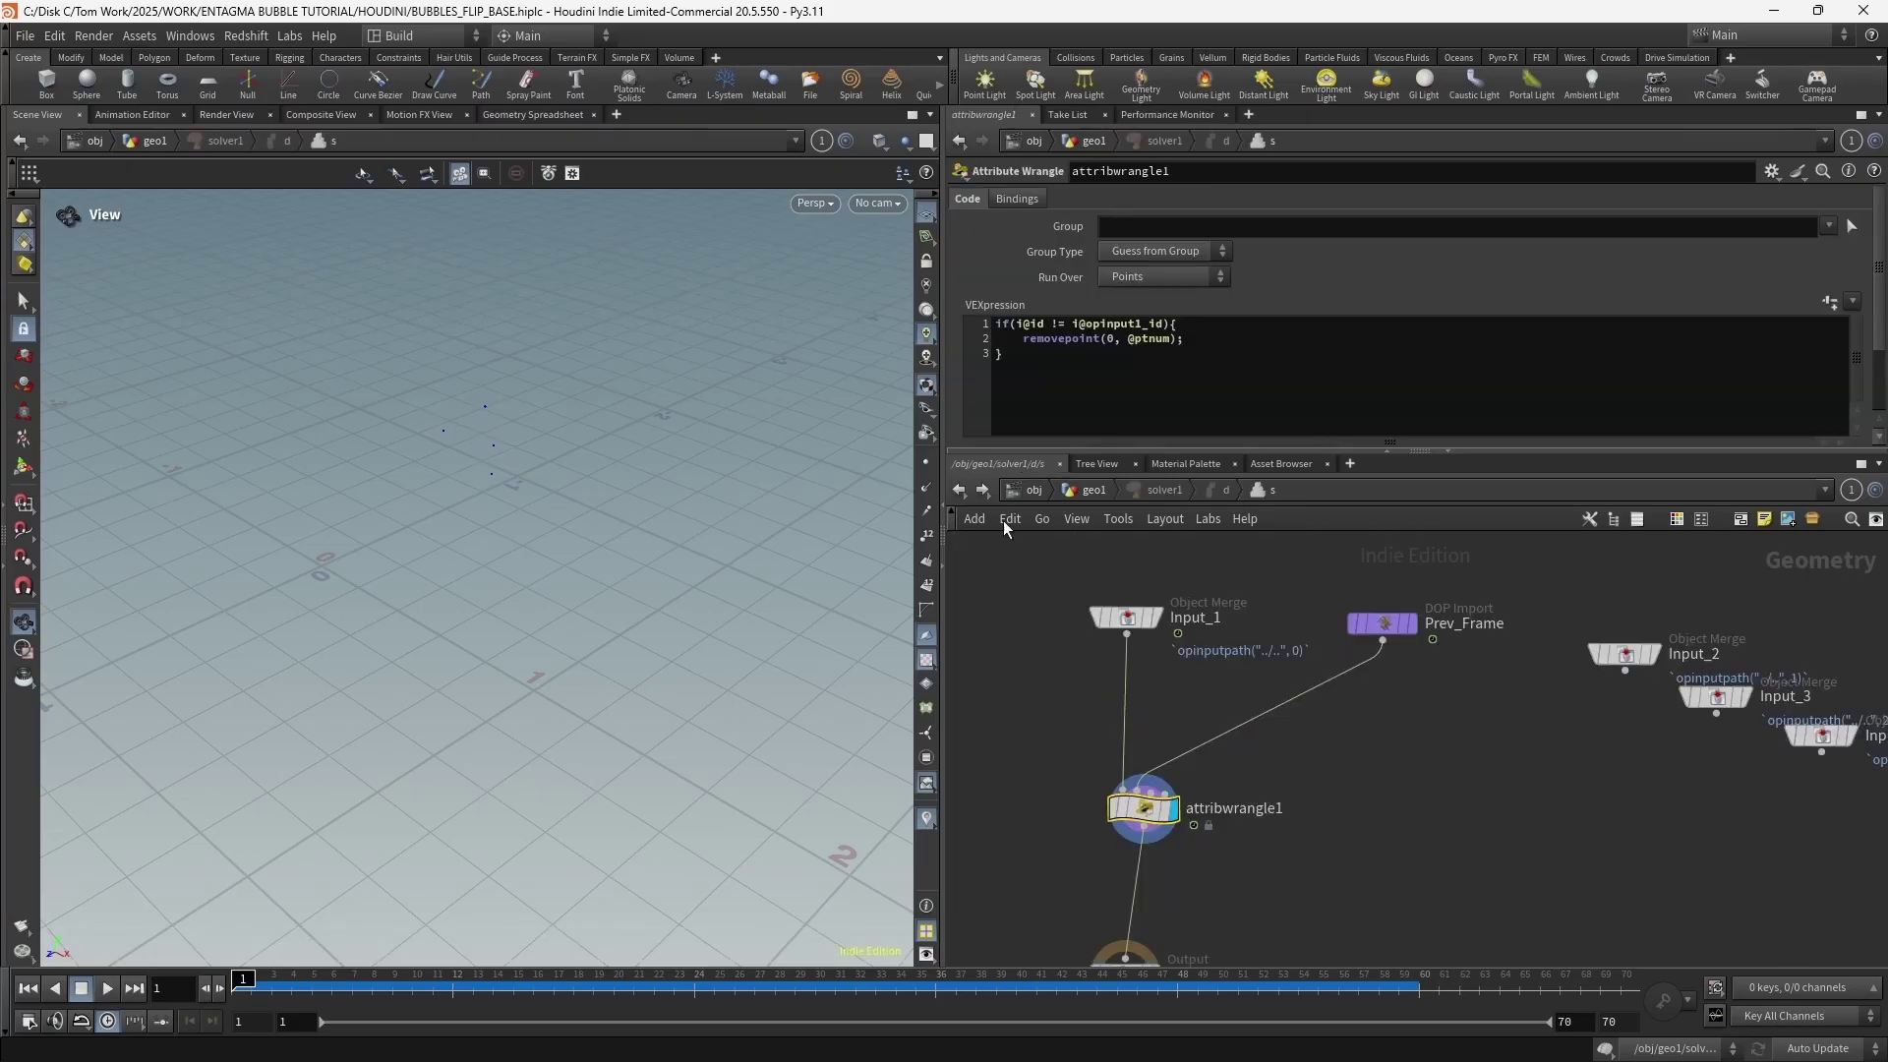
left_click(959, 490)
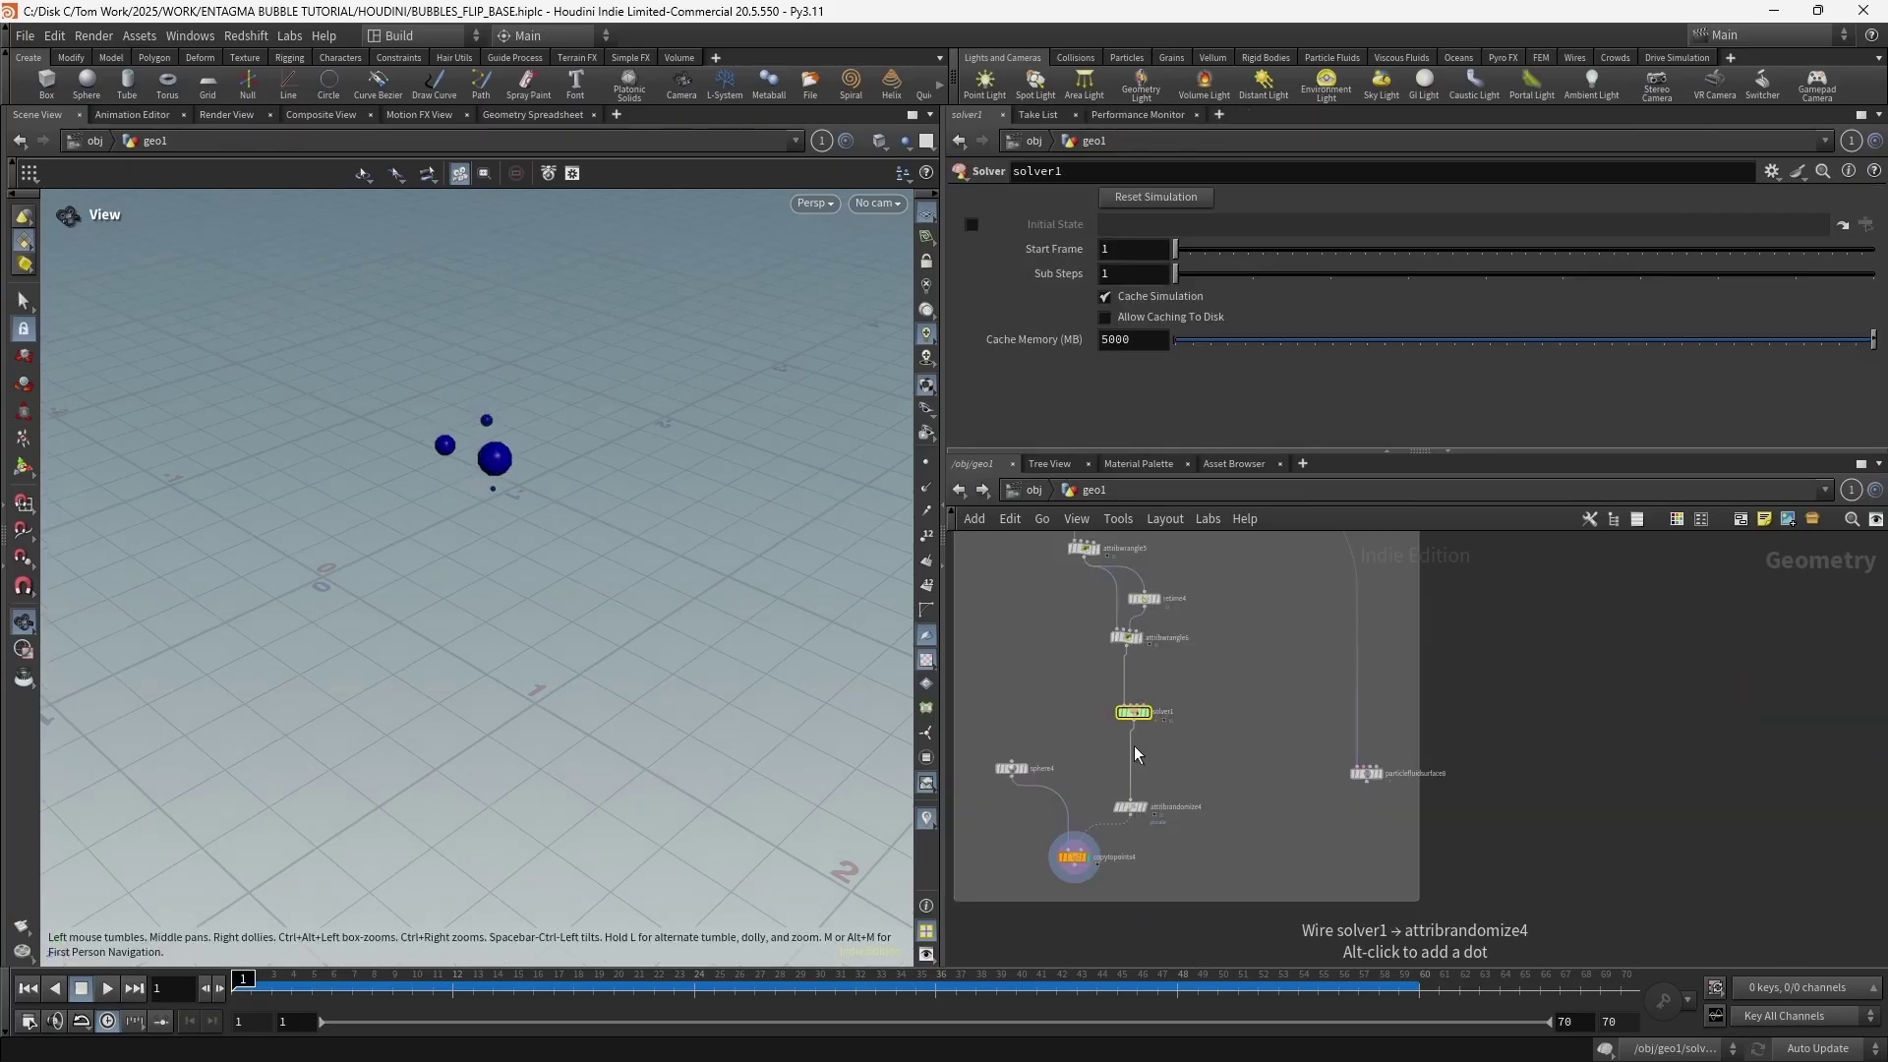
mouse_move(1138, 724)
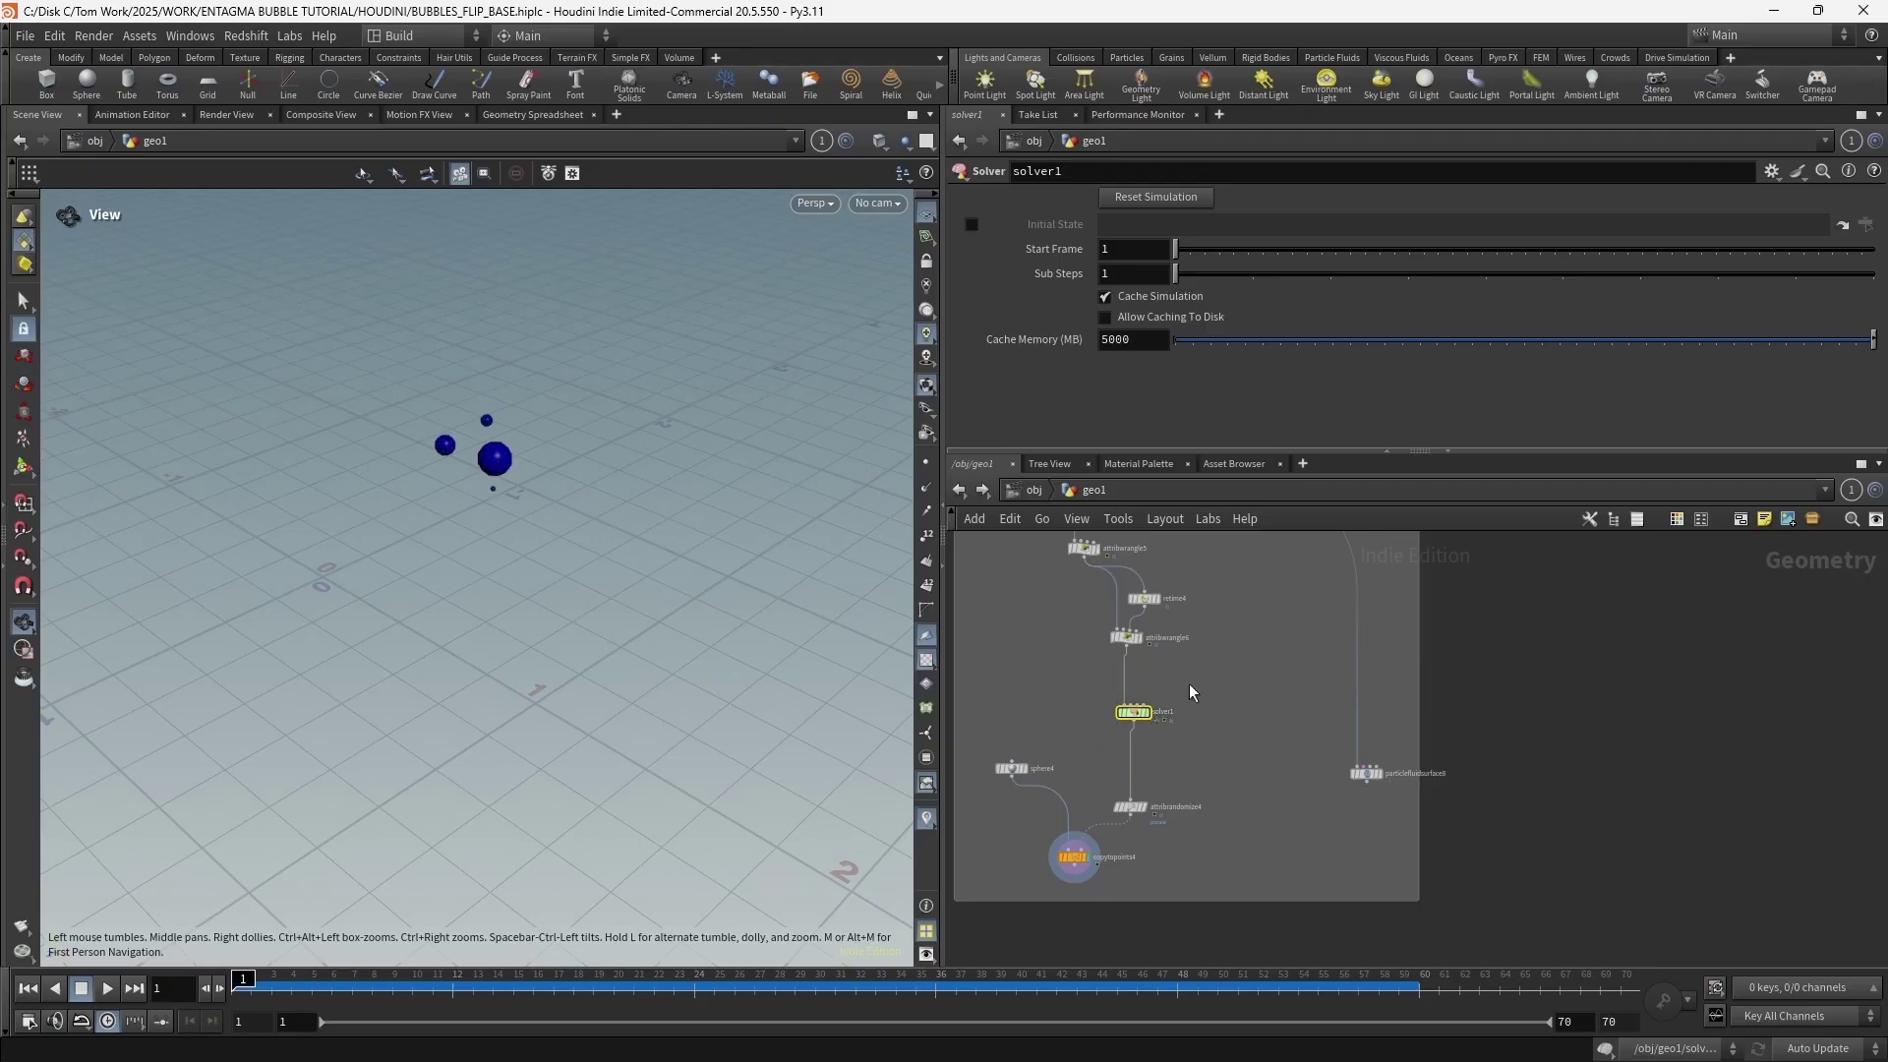
double_click(1136, 714)
left_click(1186, 329)
key("Return")
type("if(@age>")
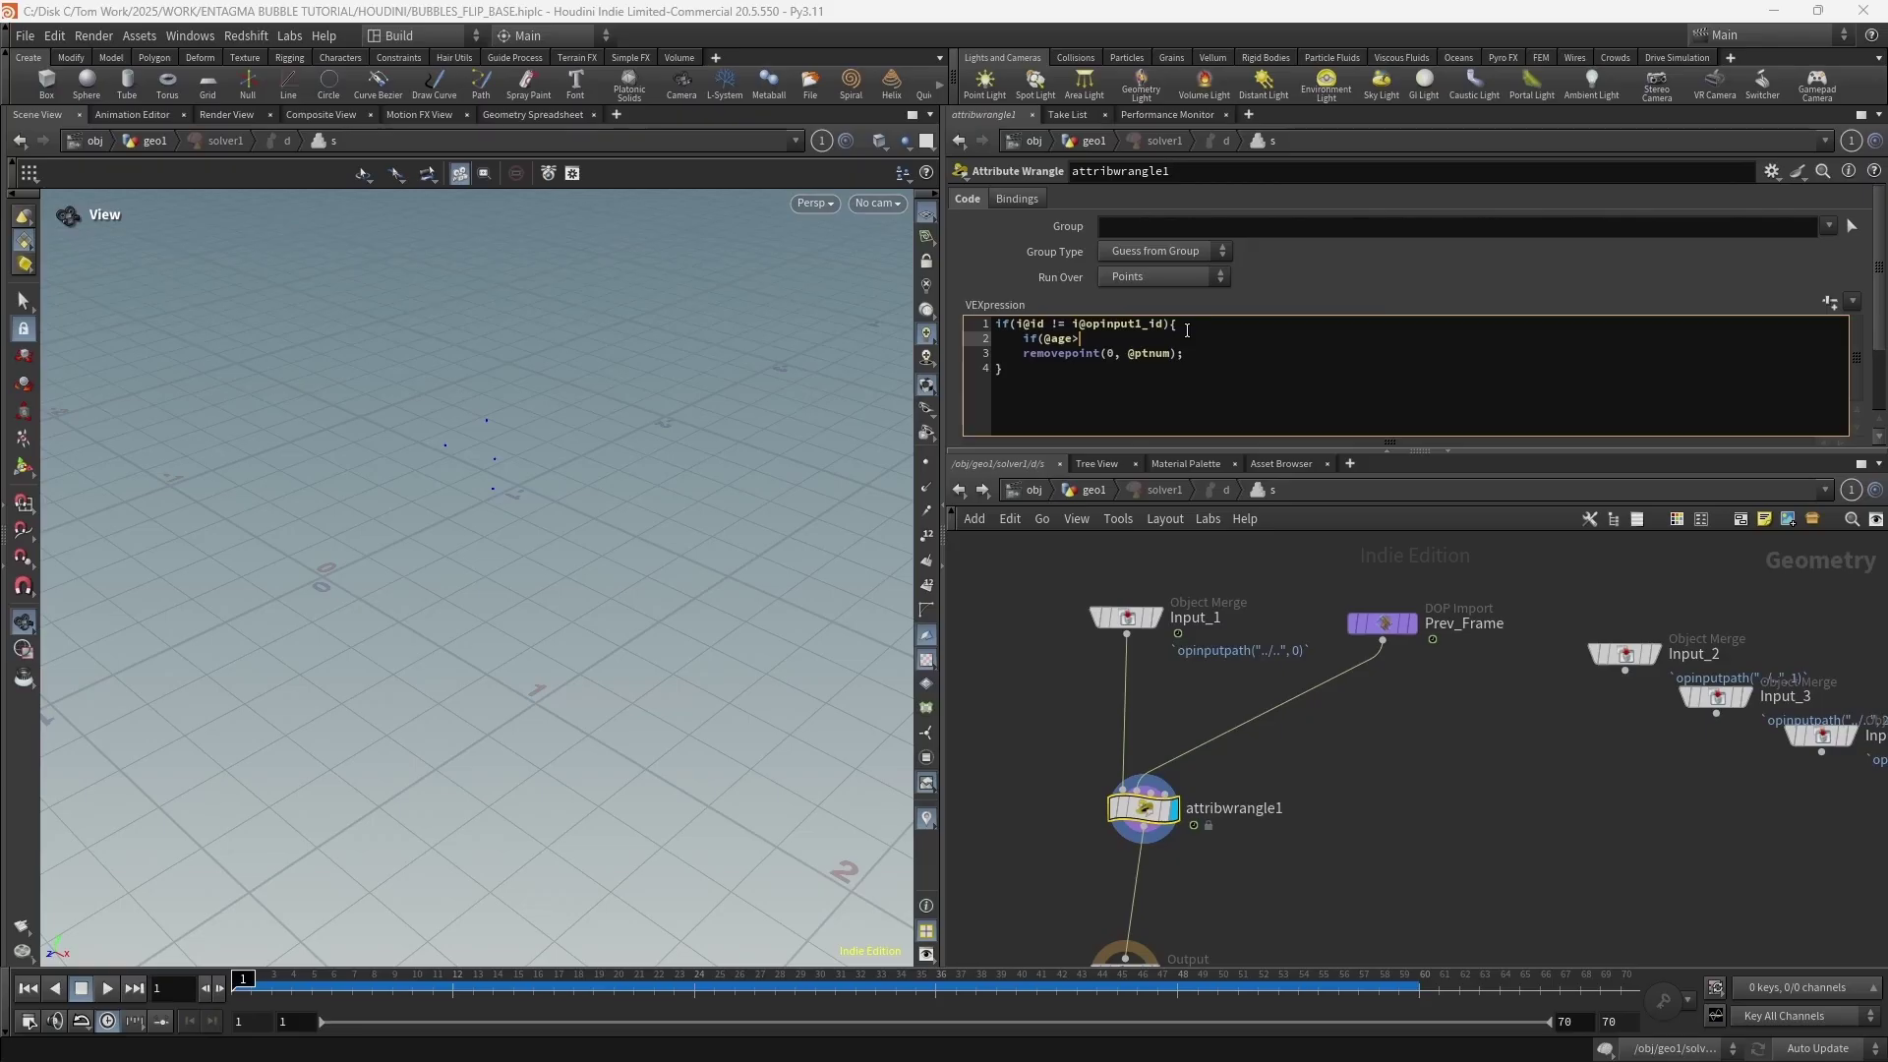
type("0.1){}")
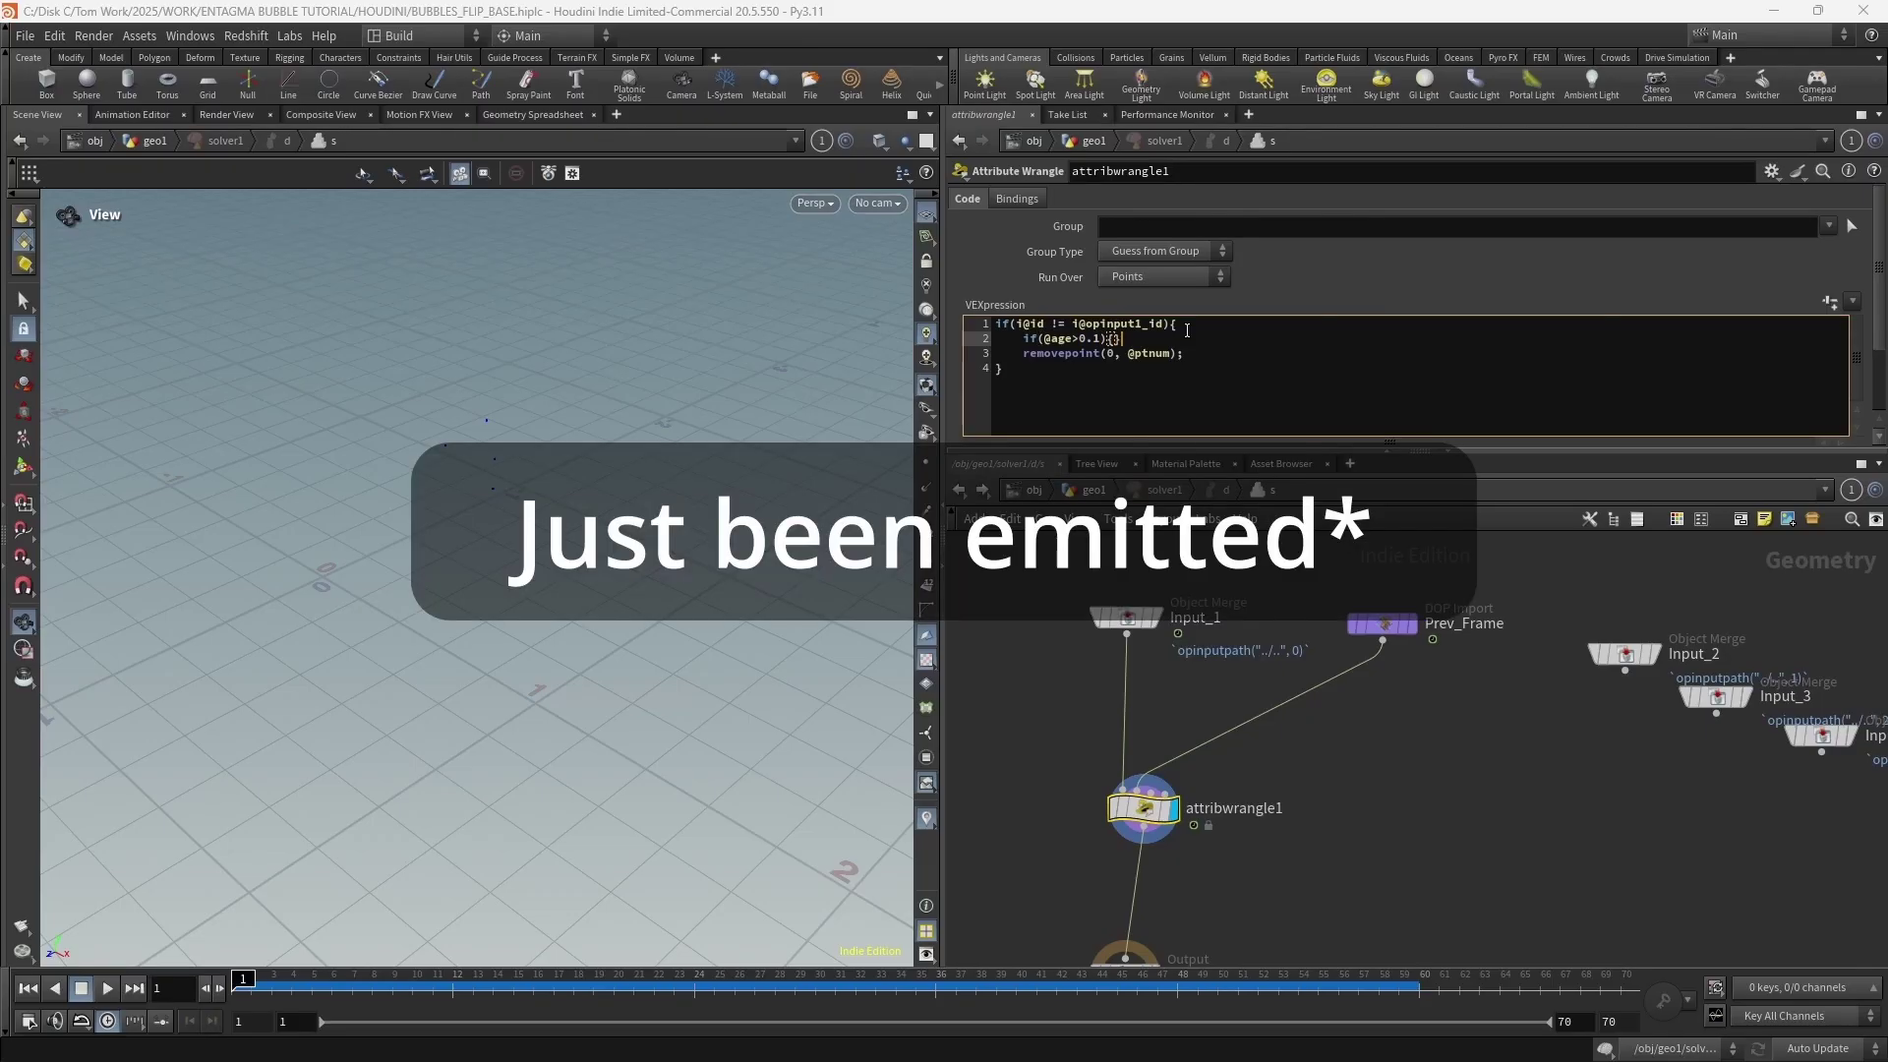
key("Delete")
left_click(1190, 347)
key("Return")
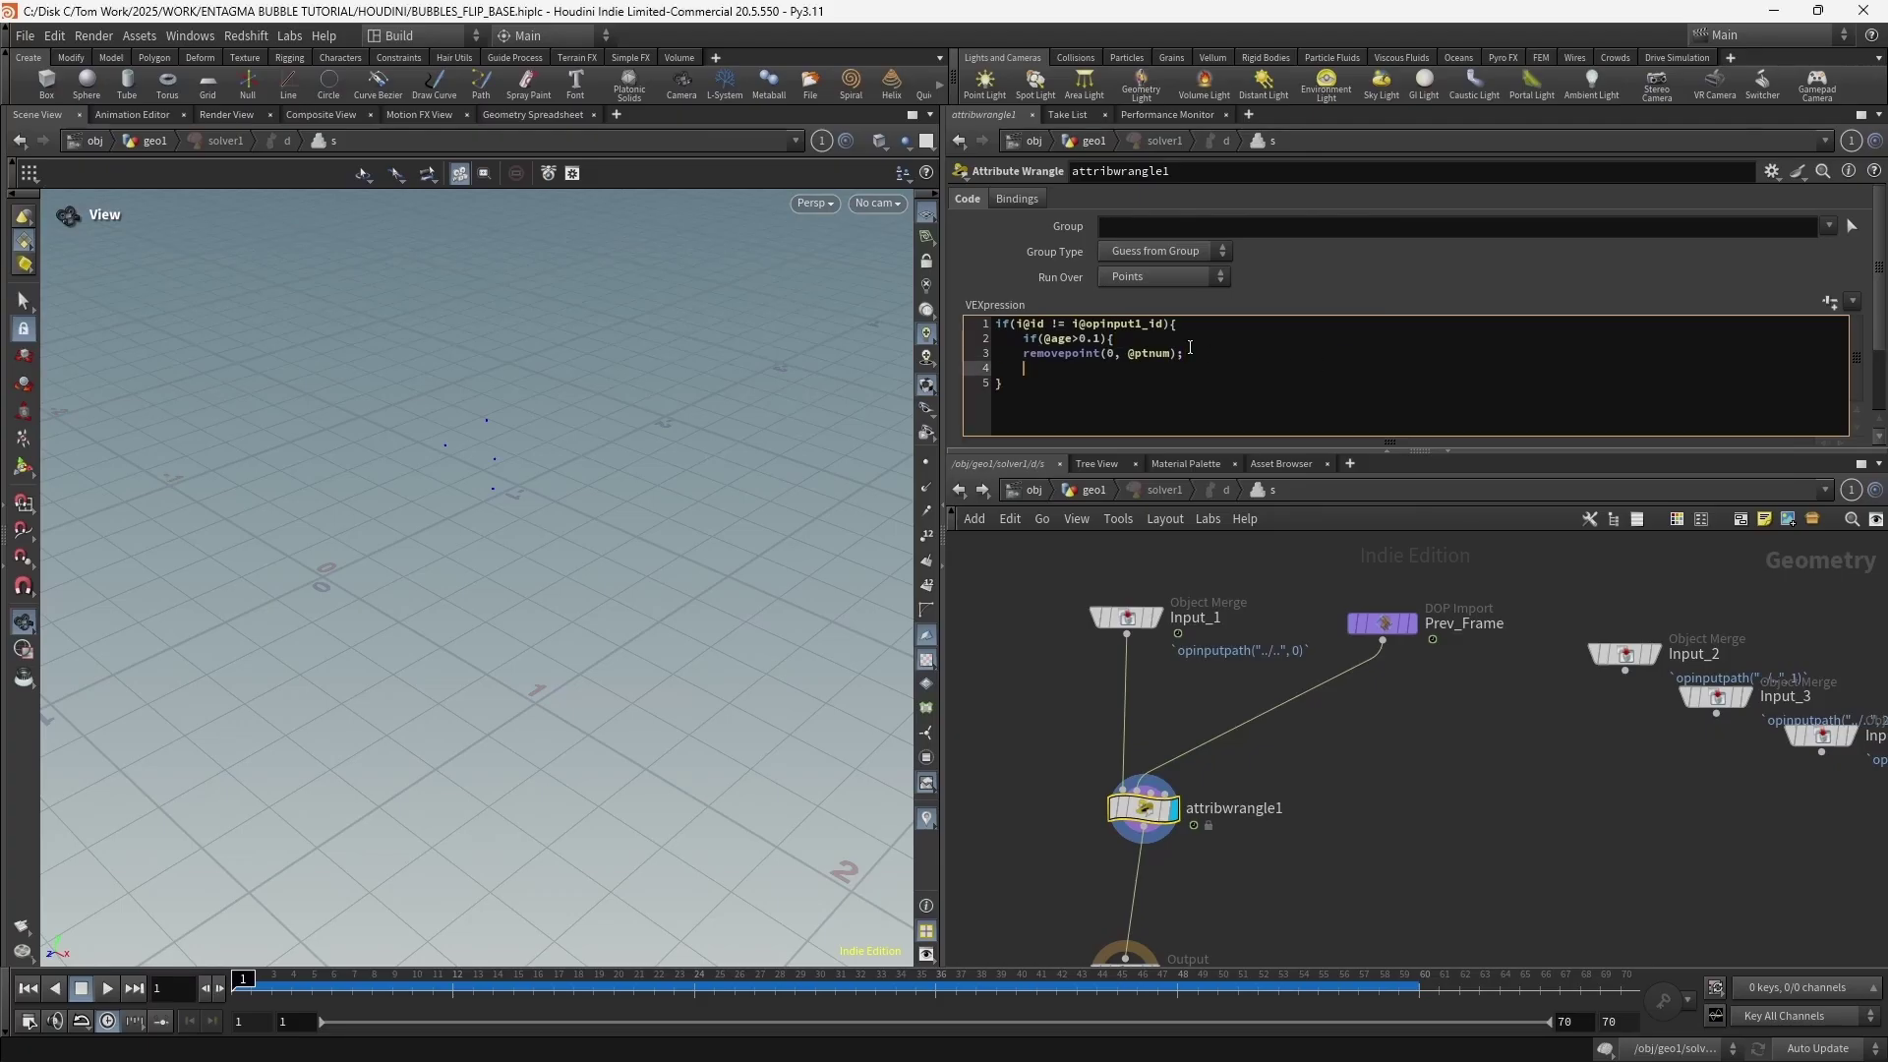
key("BackSpace")
key("BackSpace")
key("BackSpace")
type("}")
left_click(1084, 661)
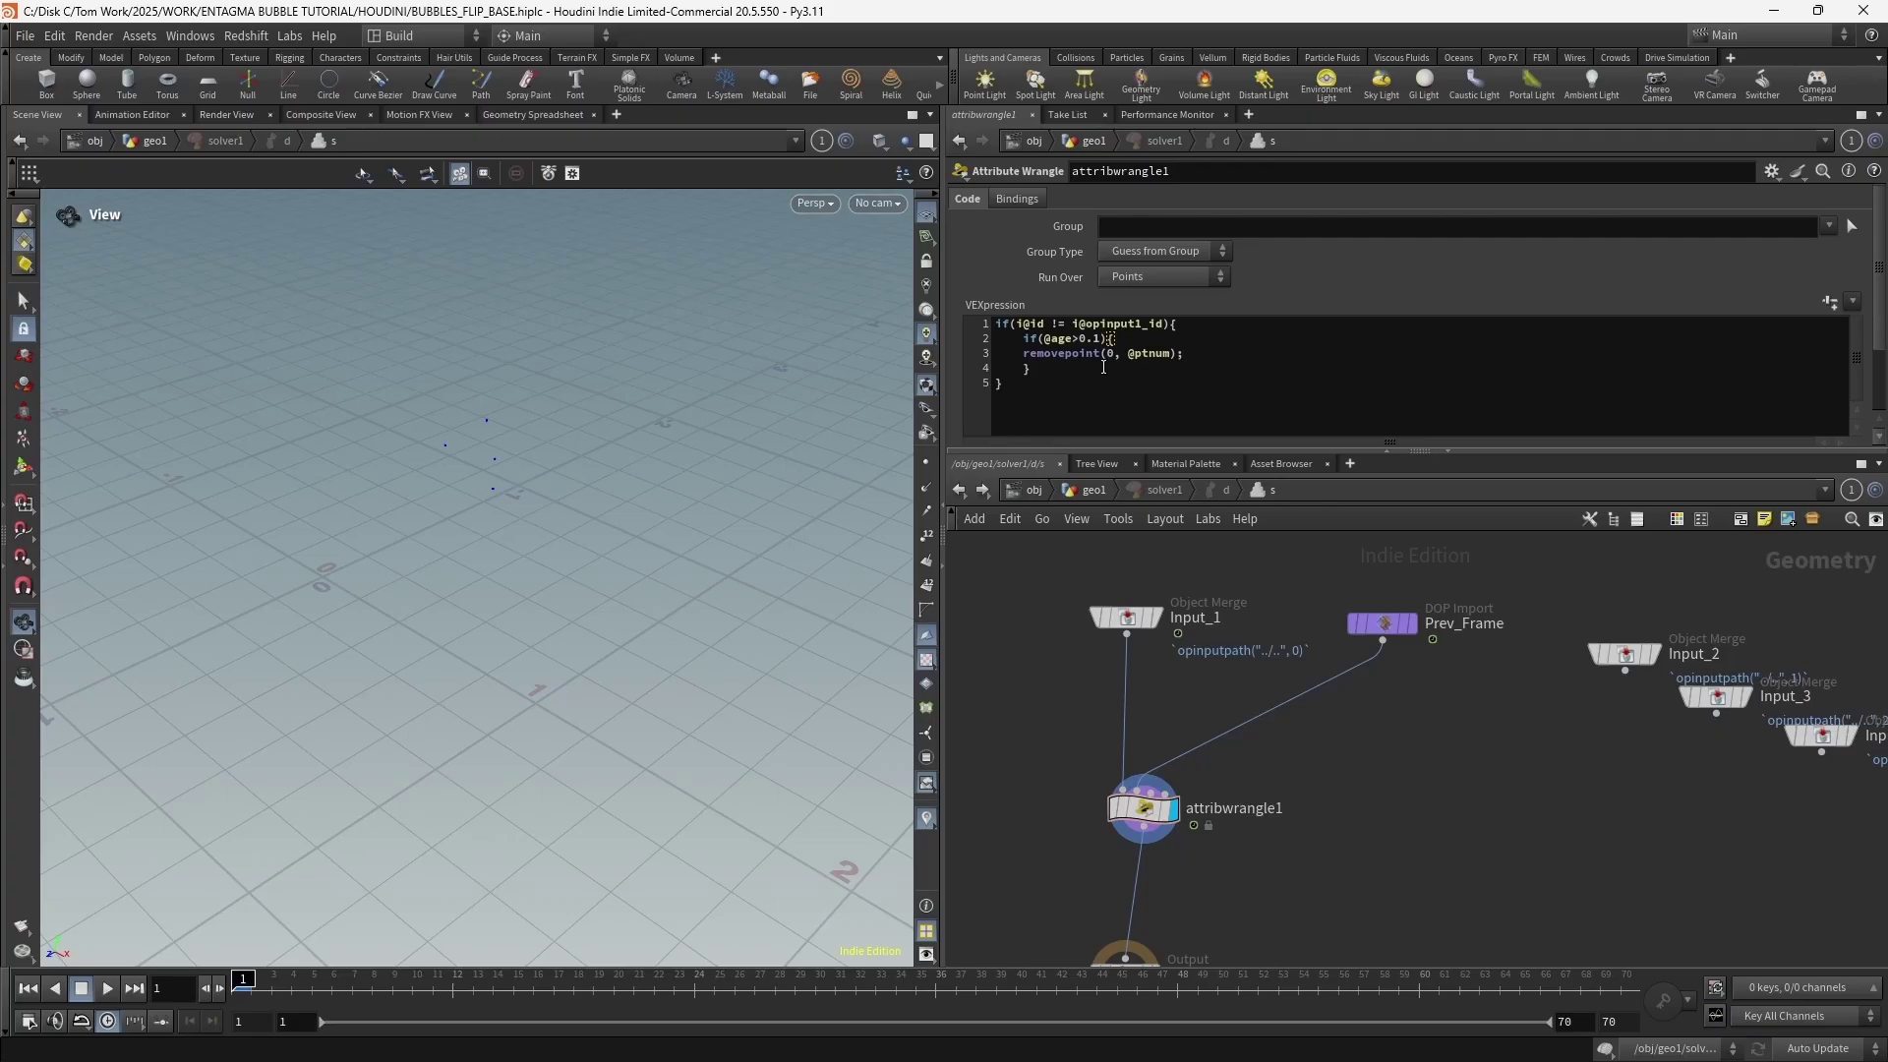
Go back up to geo1 and play the bubbles from copytopoints4, stopping at frame 24
left_click(958, 490)
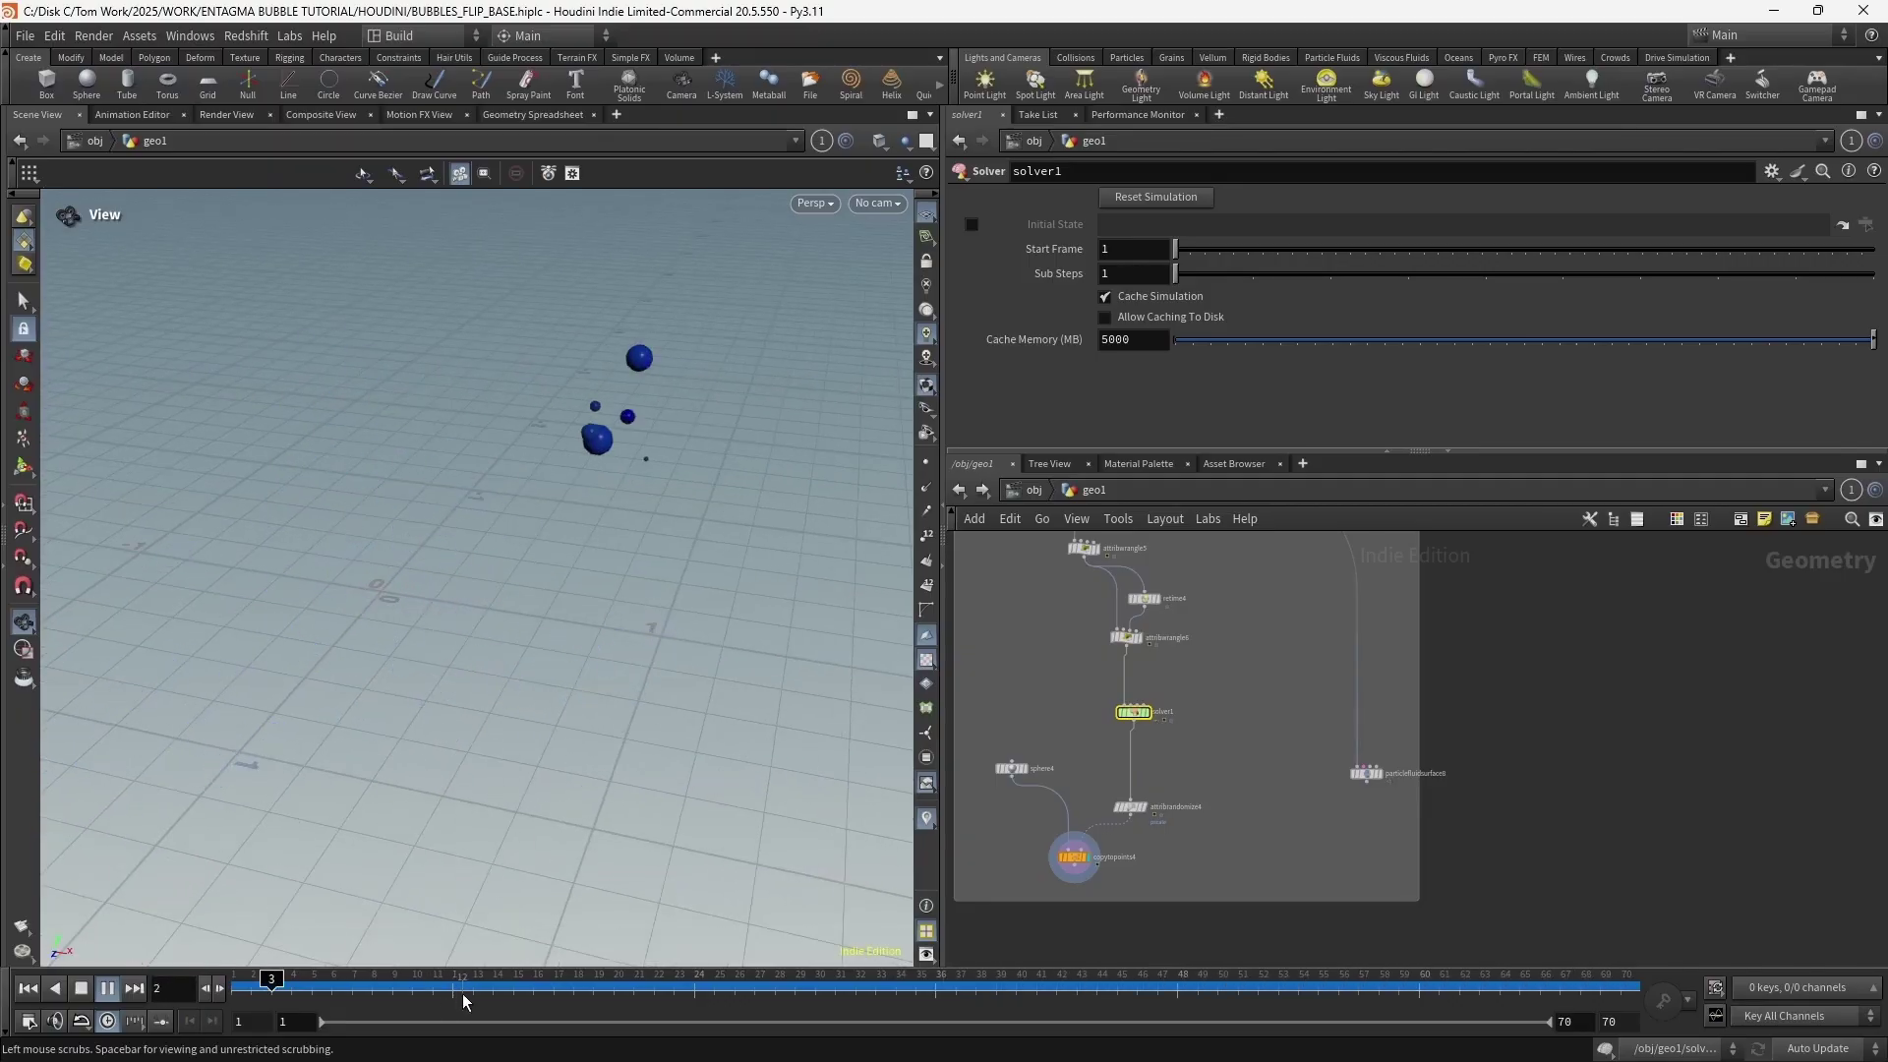
left_click(710, 1005)
Raise the Threshold of attribwrangle5 to 0.03, after trying 0.01
middle_click_drag(1061, 543, 1107, 616)
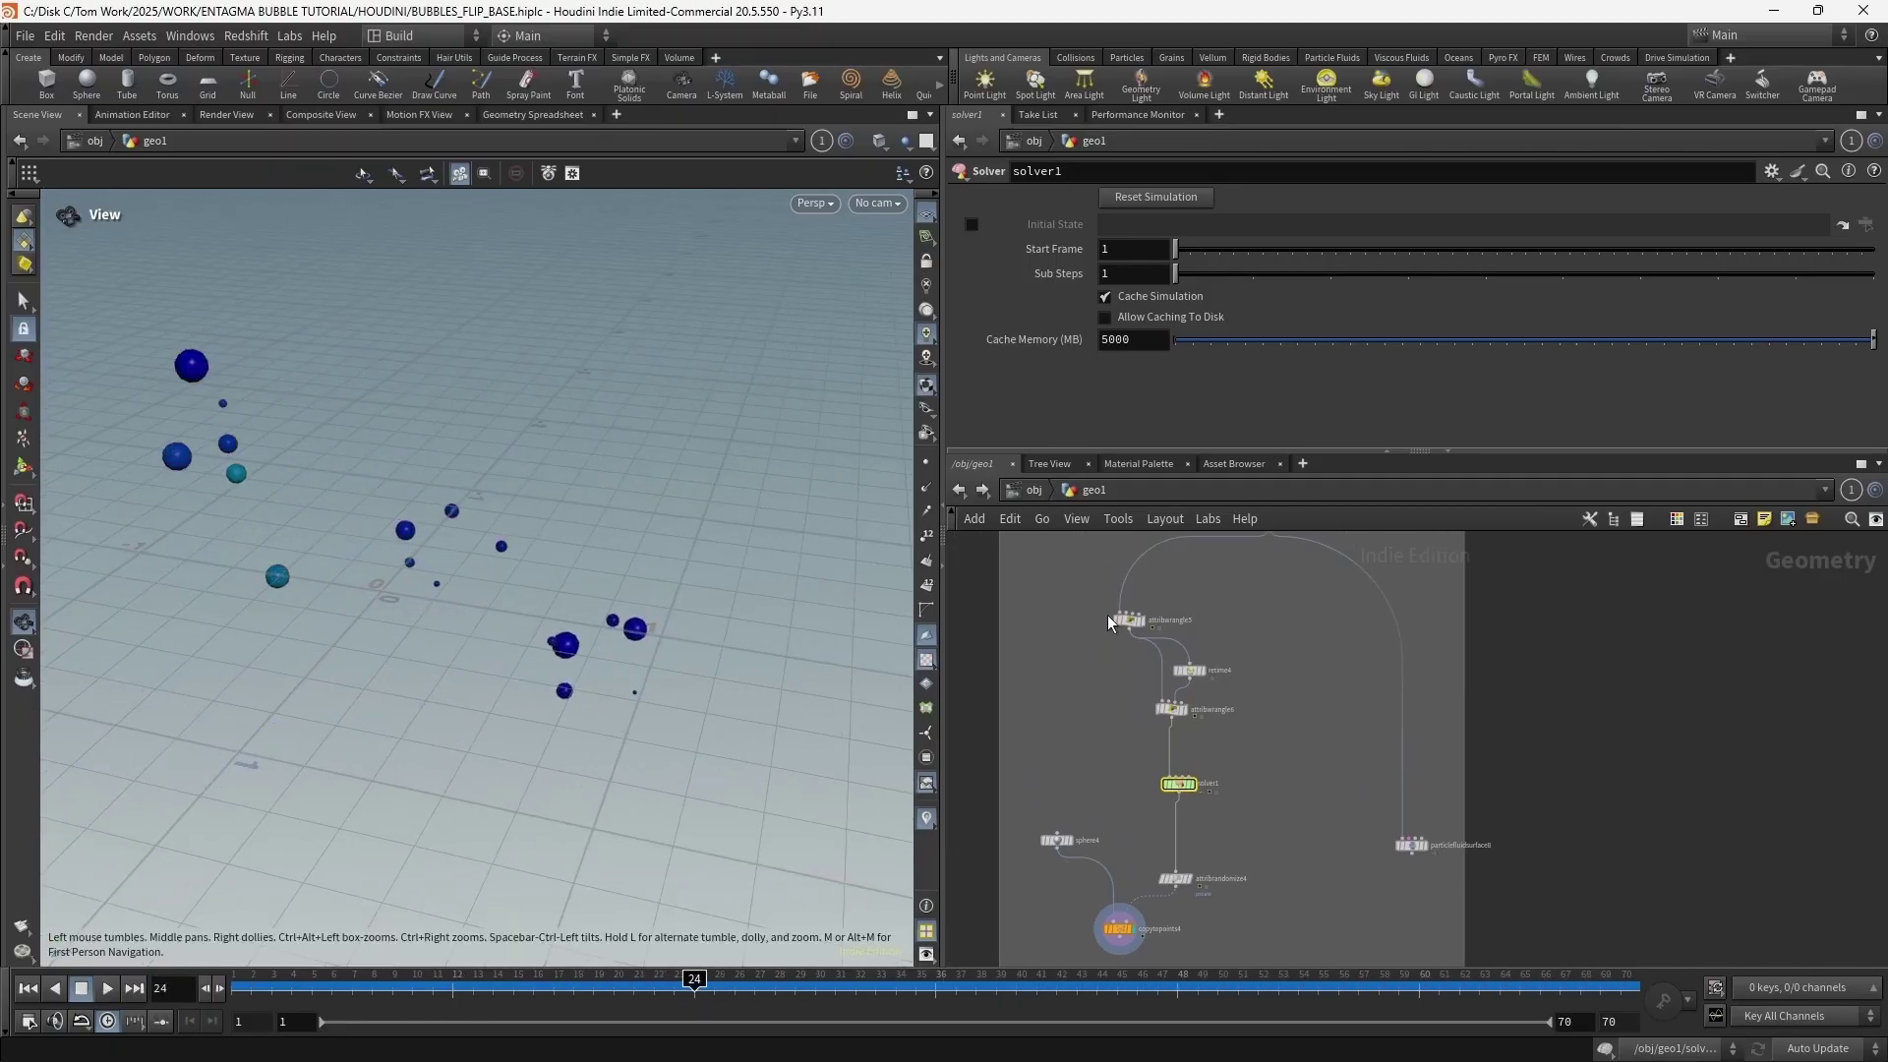
left_click(1108, 617)
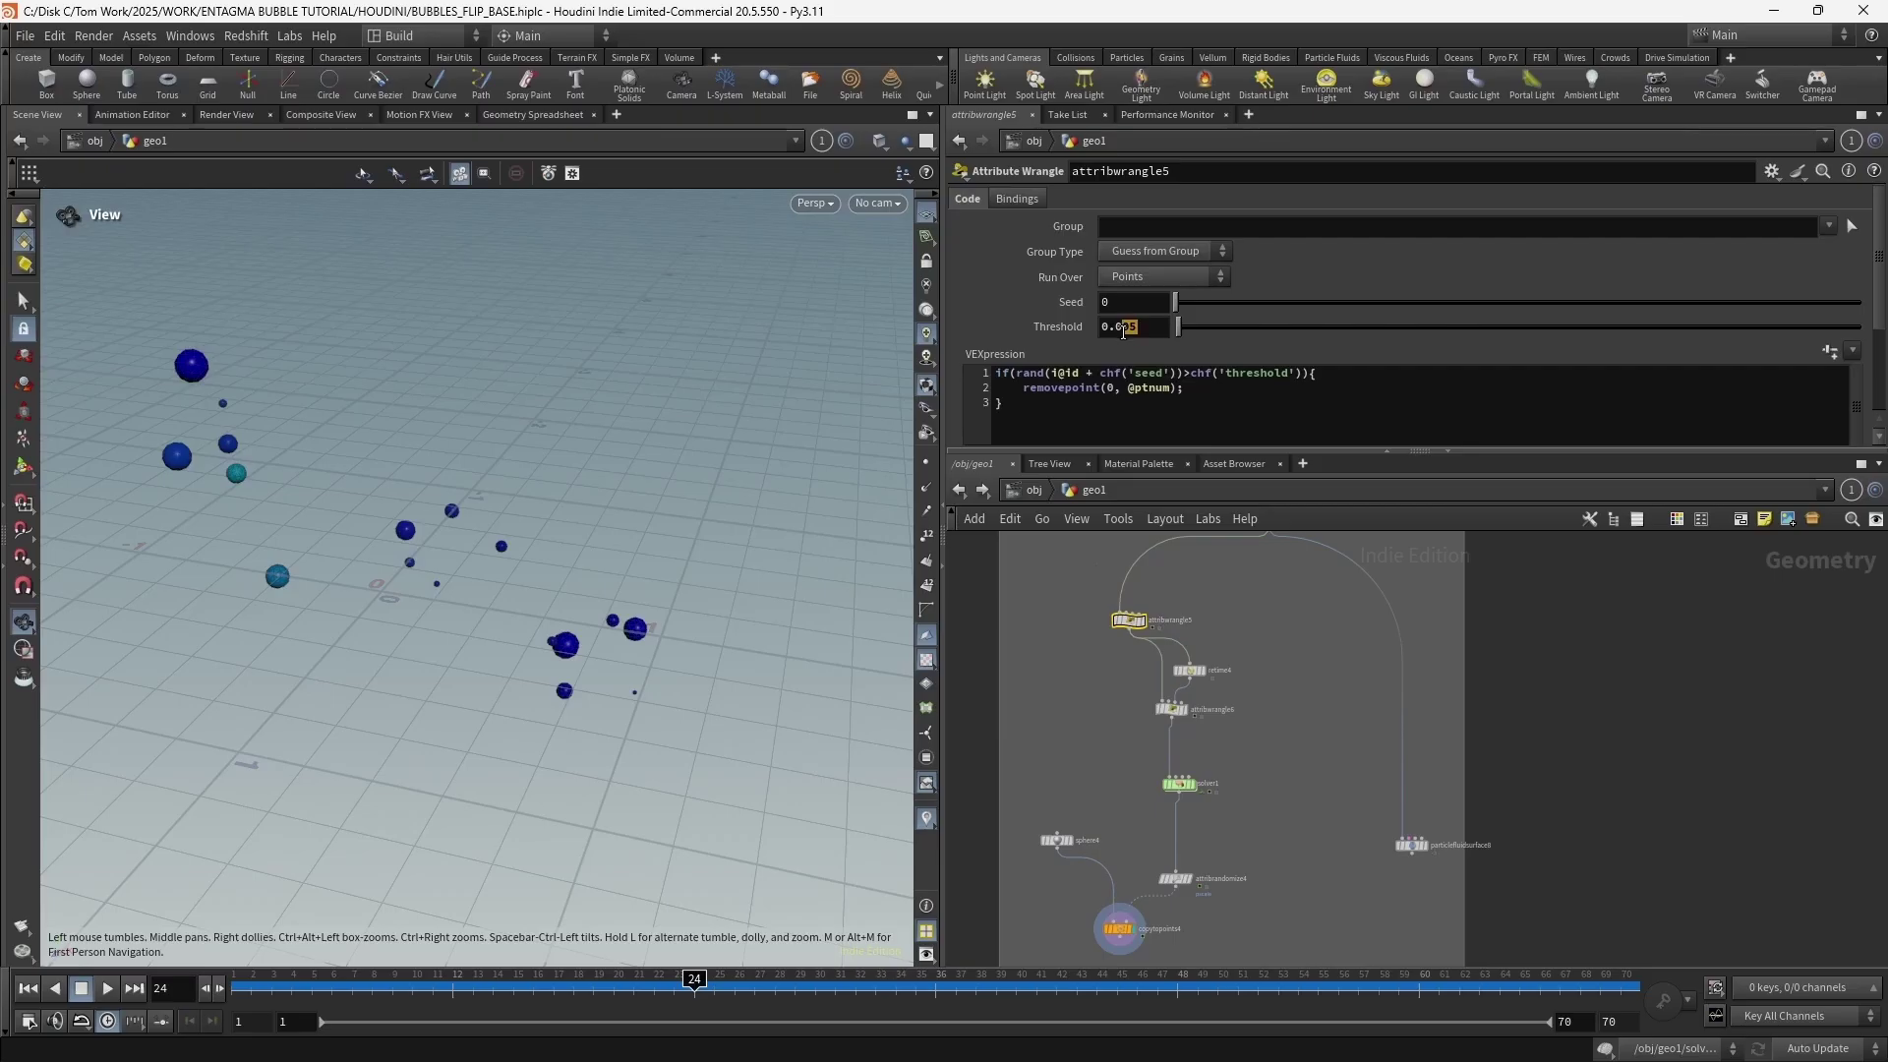
type("1")
key("Return")
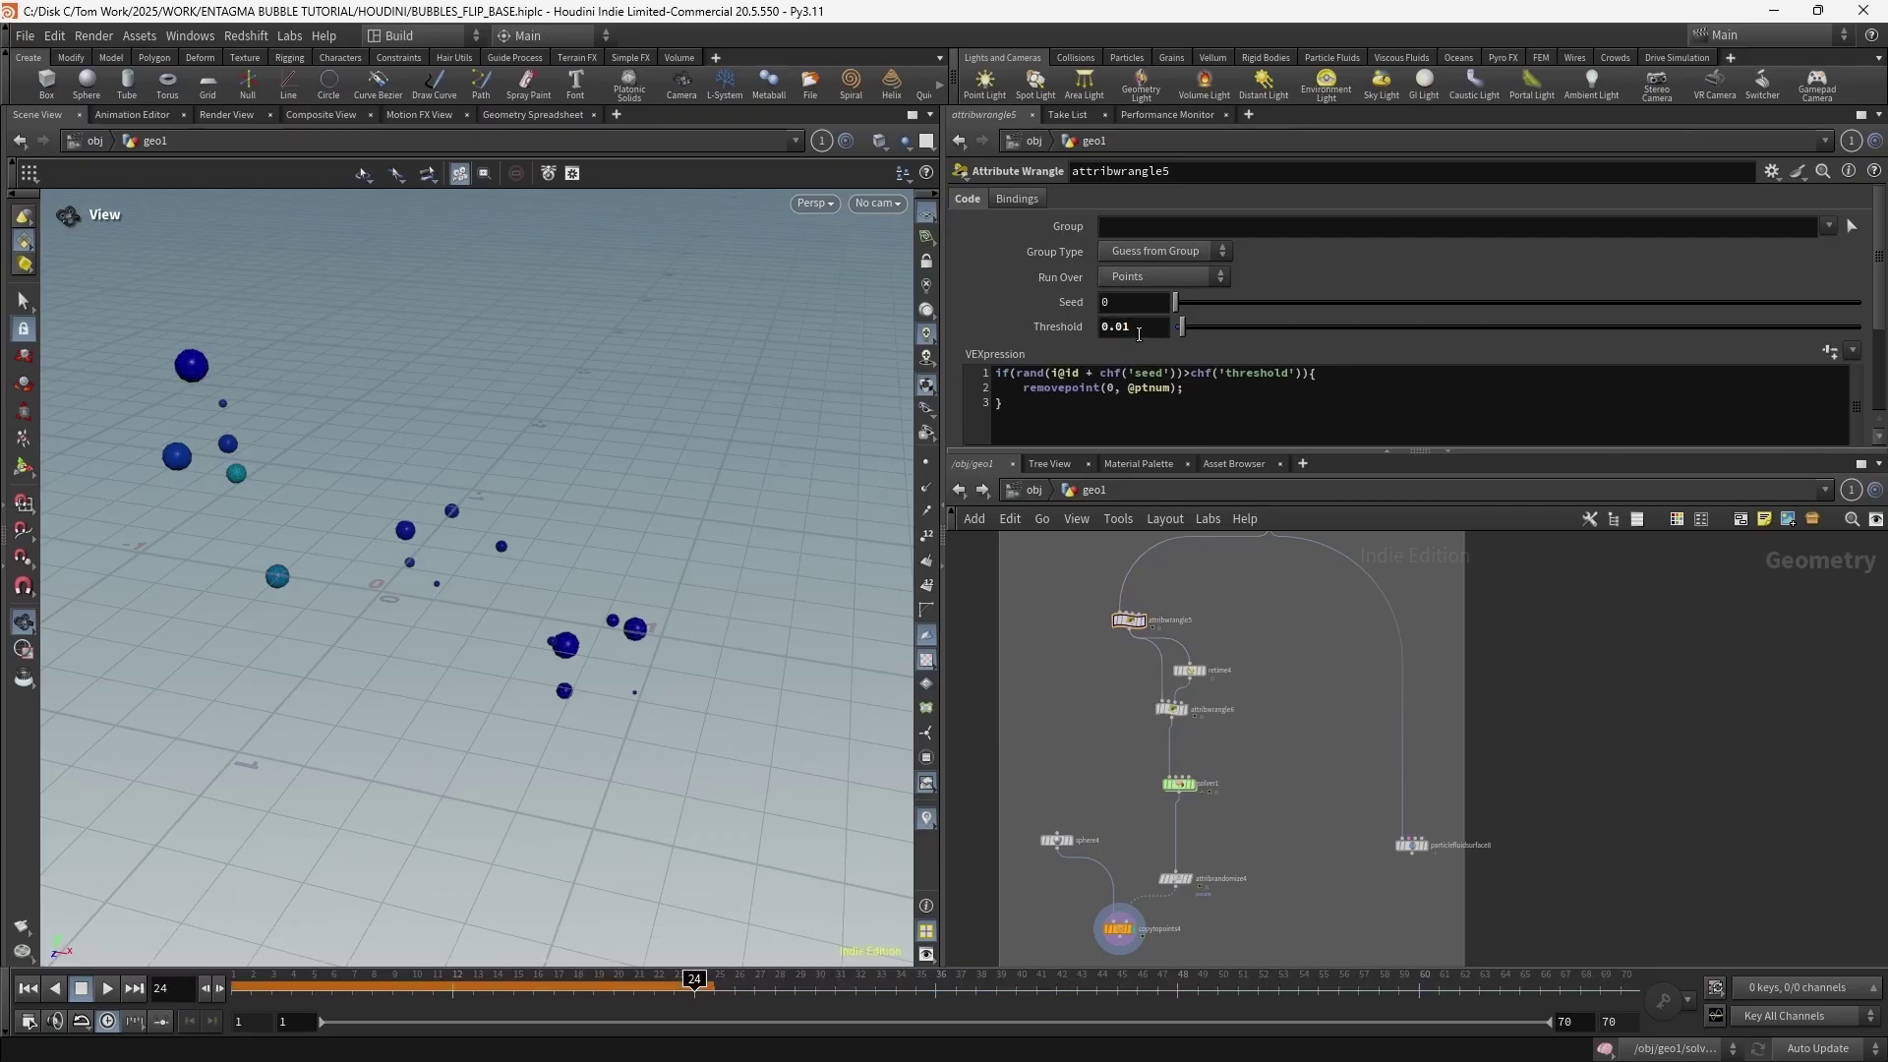
scroll(1219, 728, "up", 2)
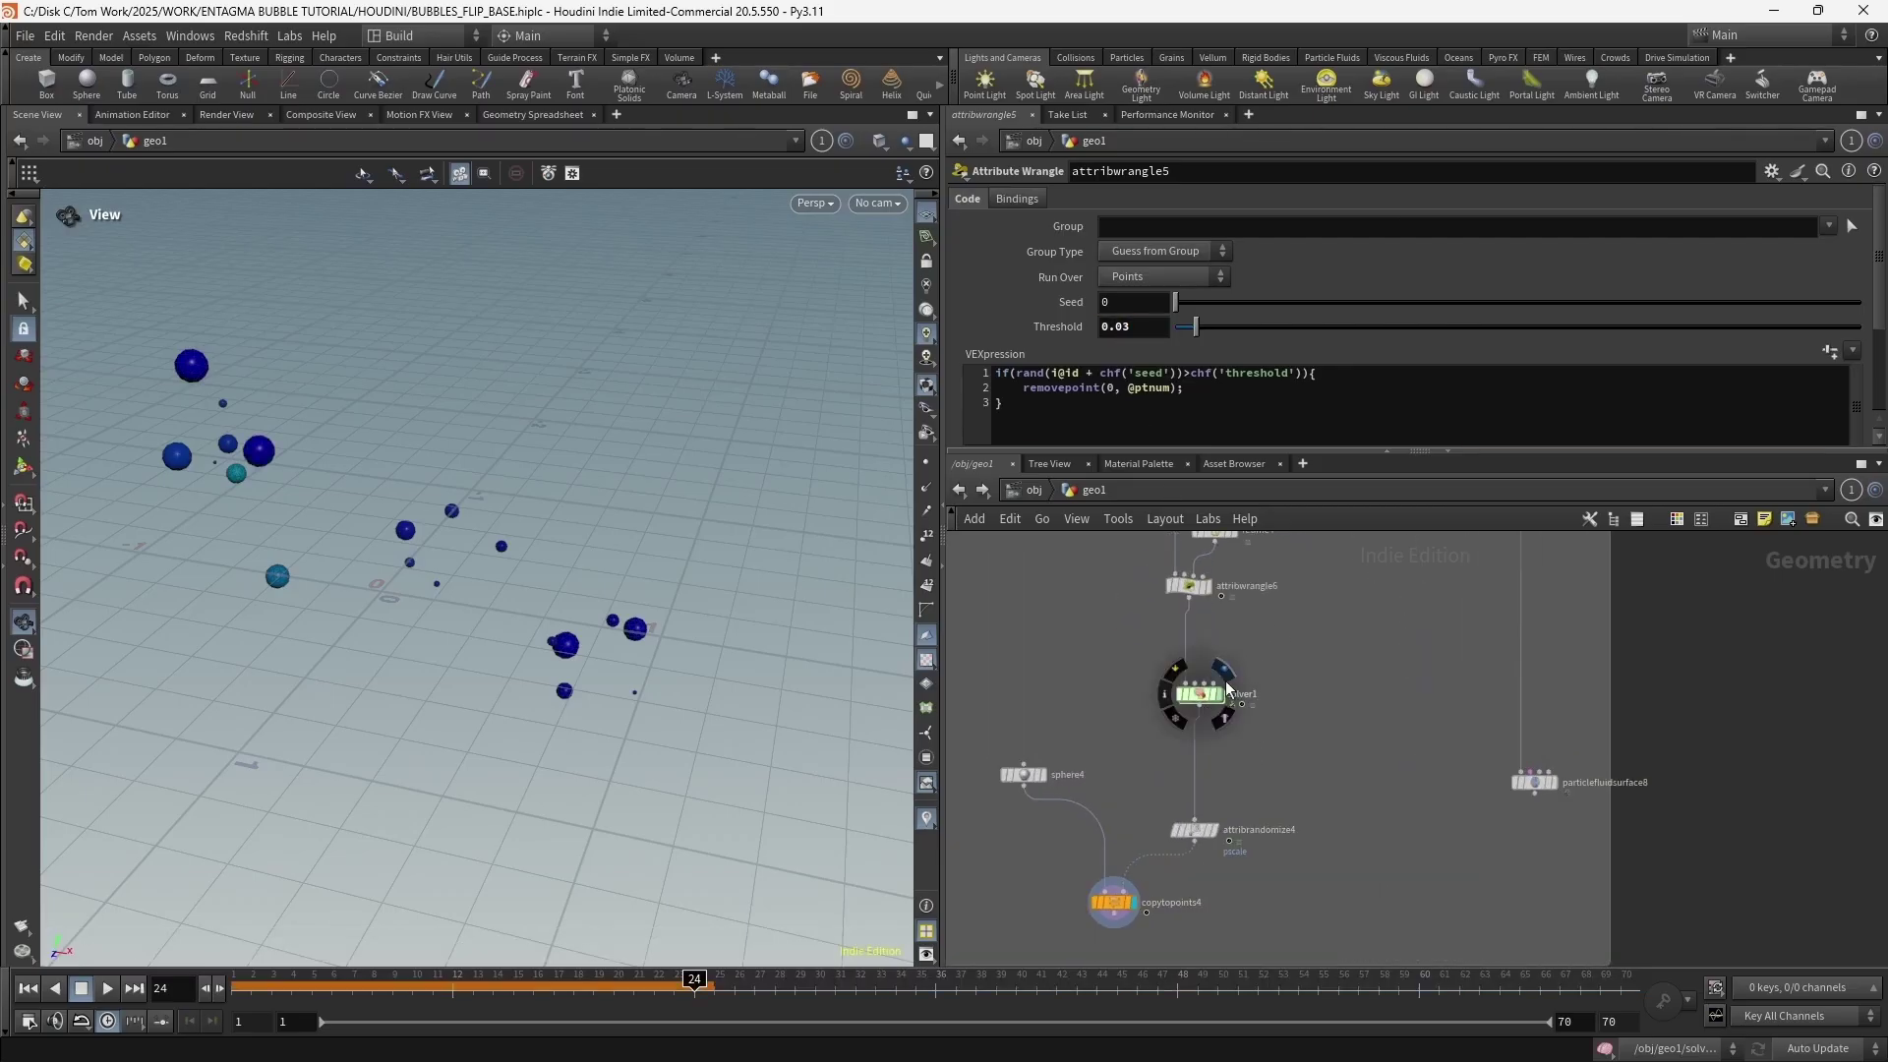
Play the denser bubbles from frame 1 and examine their motion from several angles
left_click(27, 988)
left_click(99, 997)
left_click_drag(456, 619, 536, 639)
left_click_drag(295, 987, 138, 986)
middle_click_drag(1318, 643, 1317, 755)
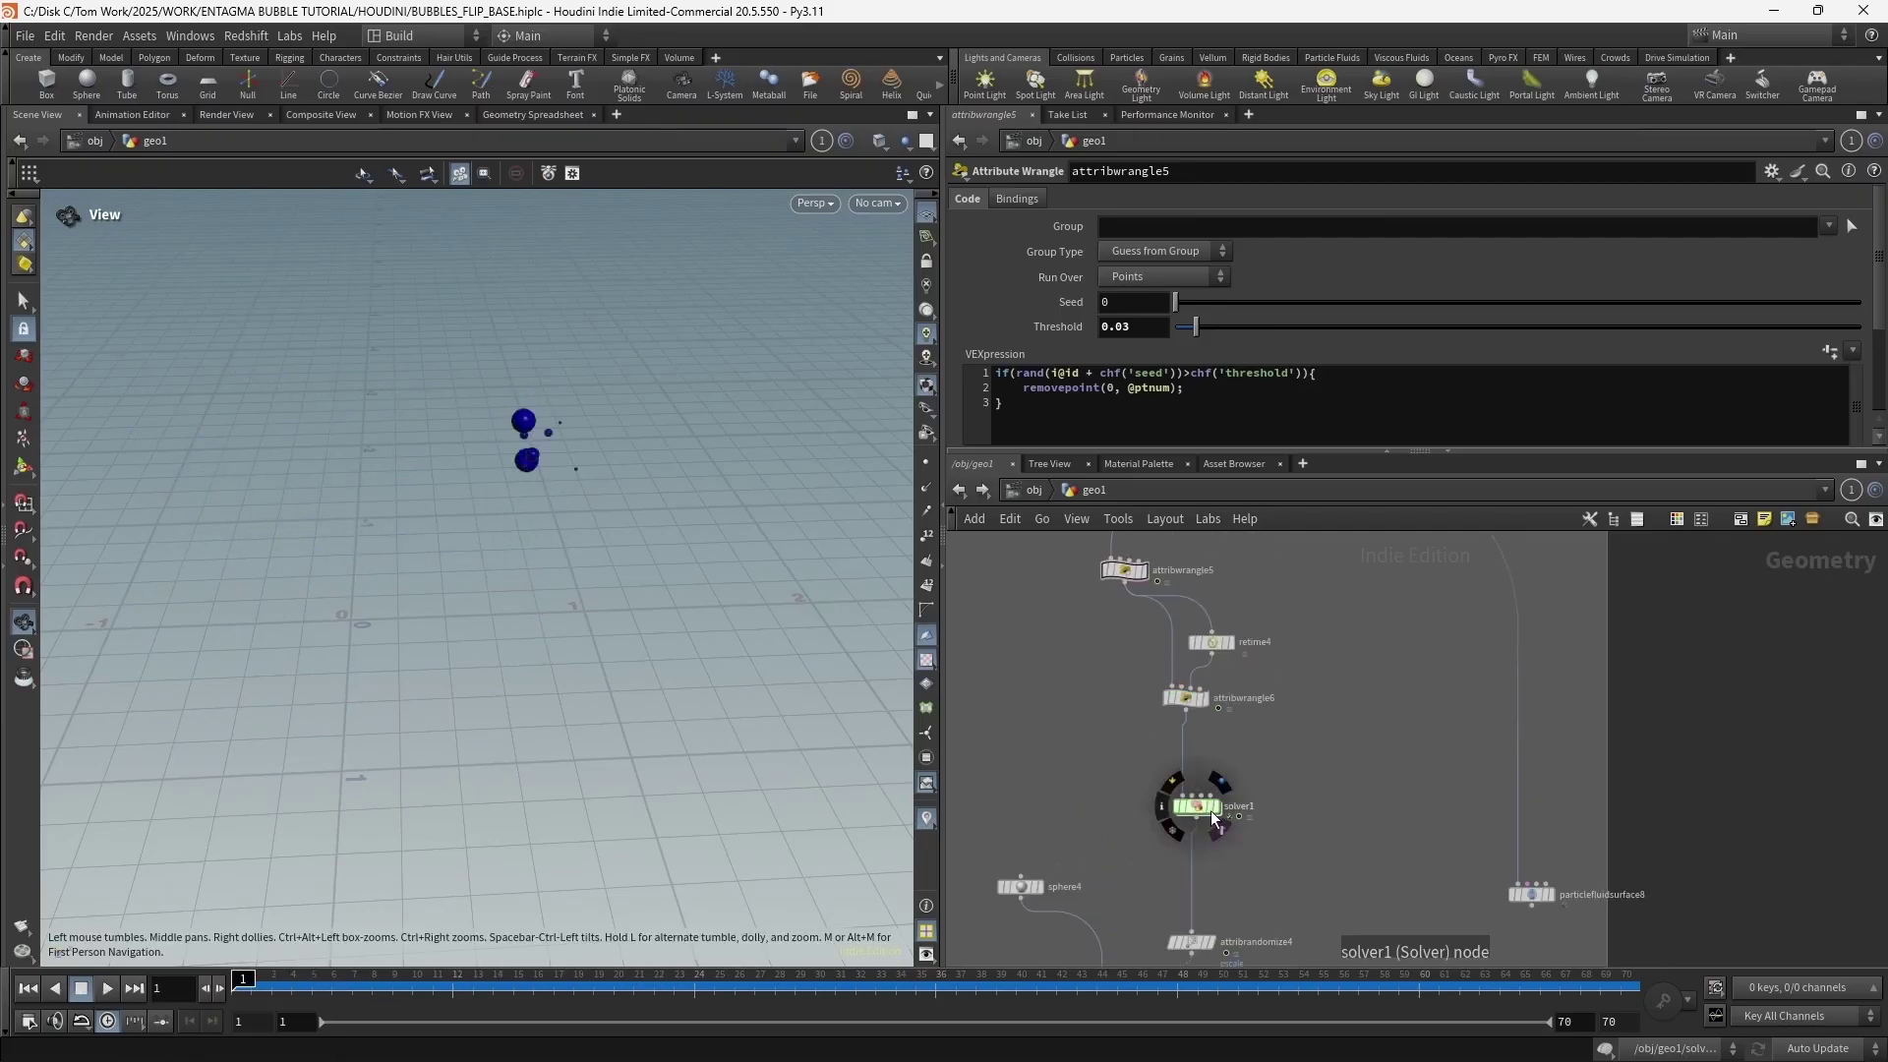
left_click(106, 988)
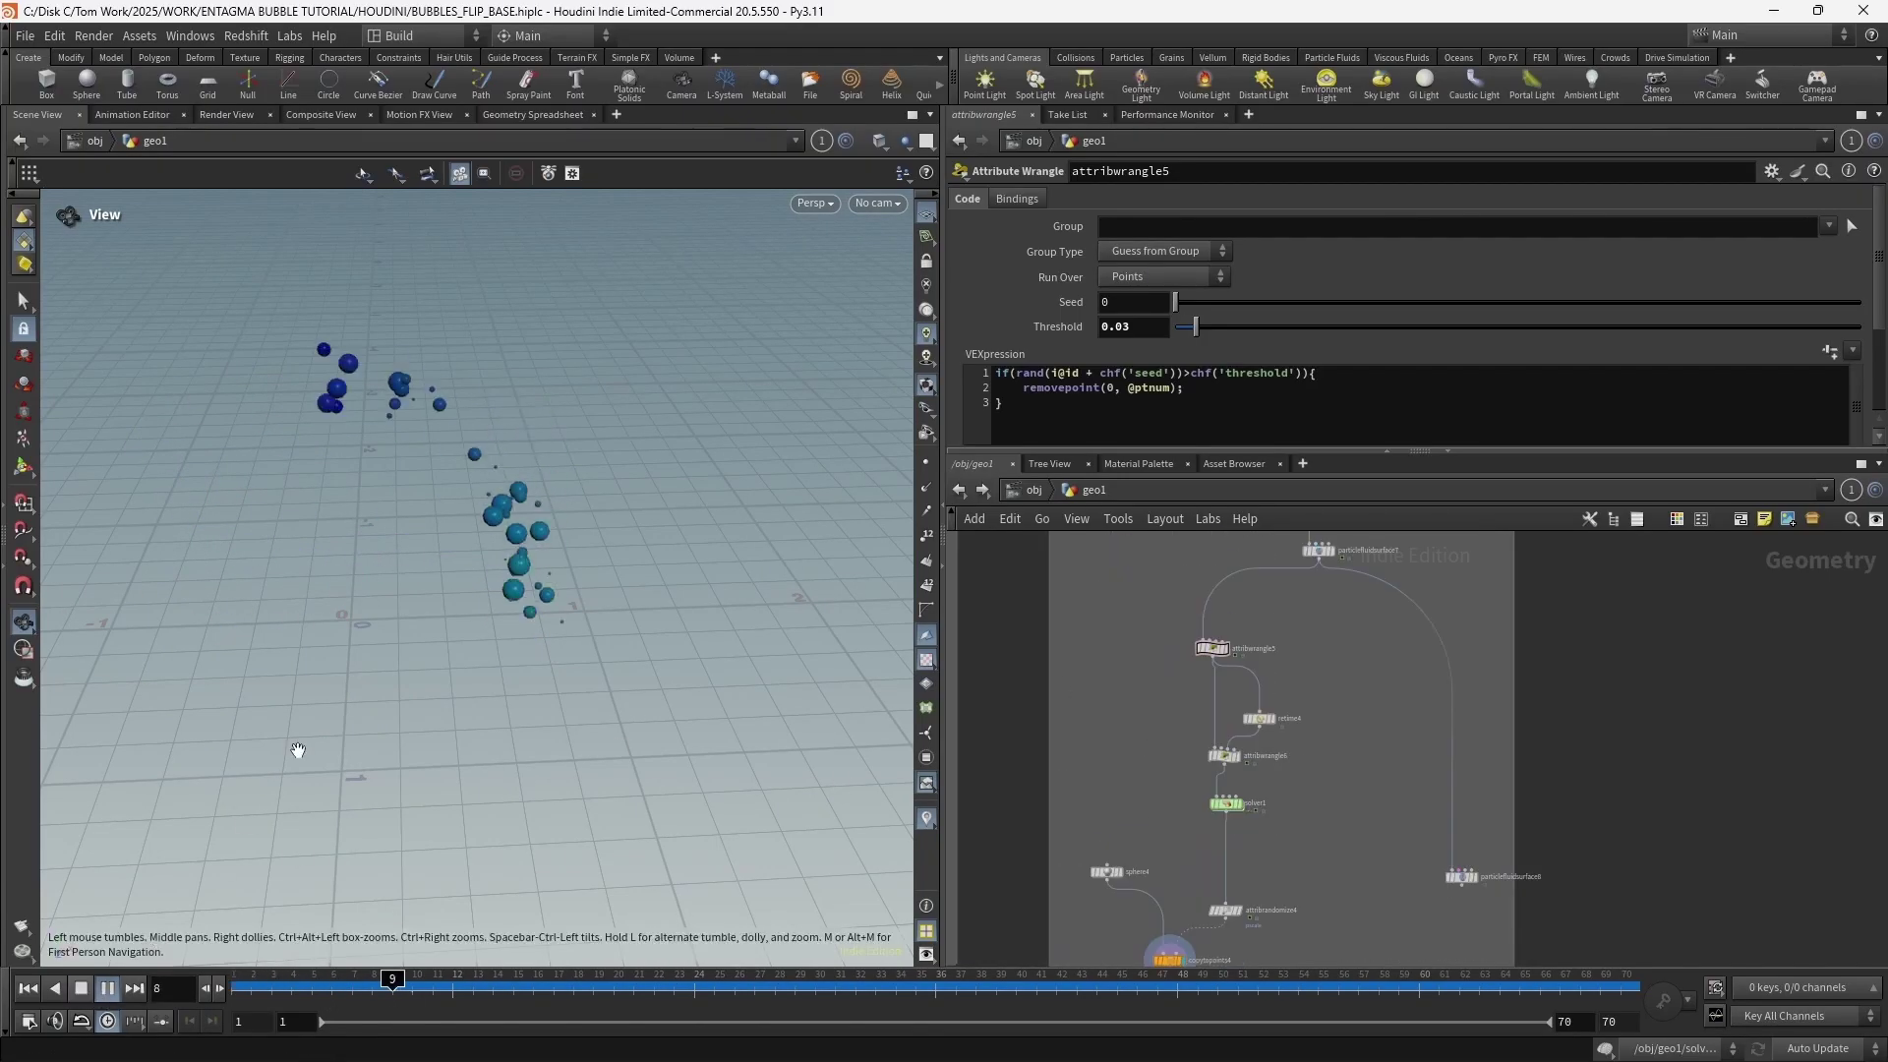
scroll(492, 606, "down", 1)
left_click_drag(492, 607, 318, 590)
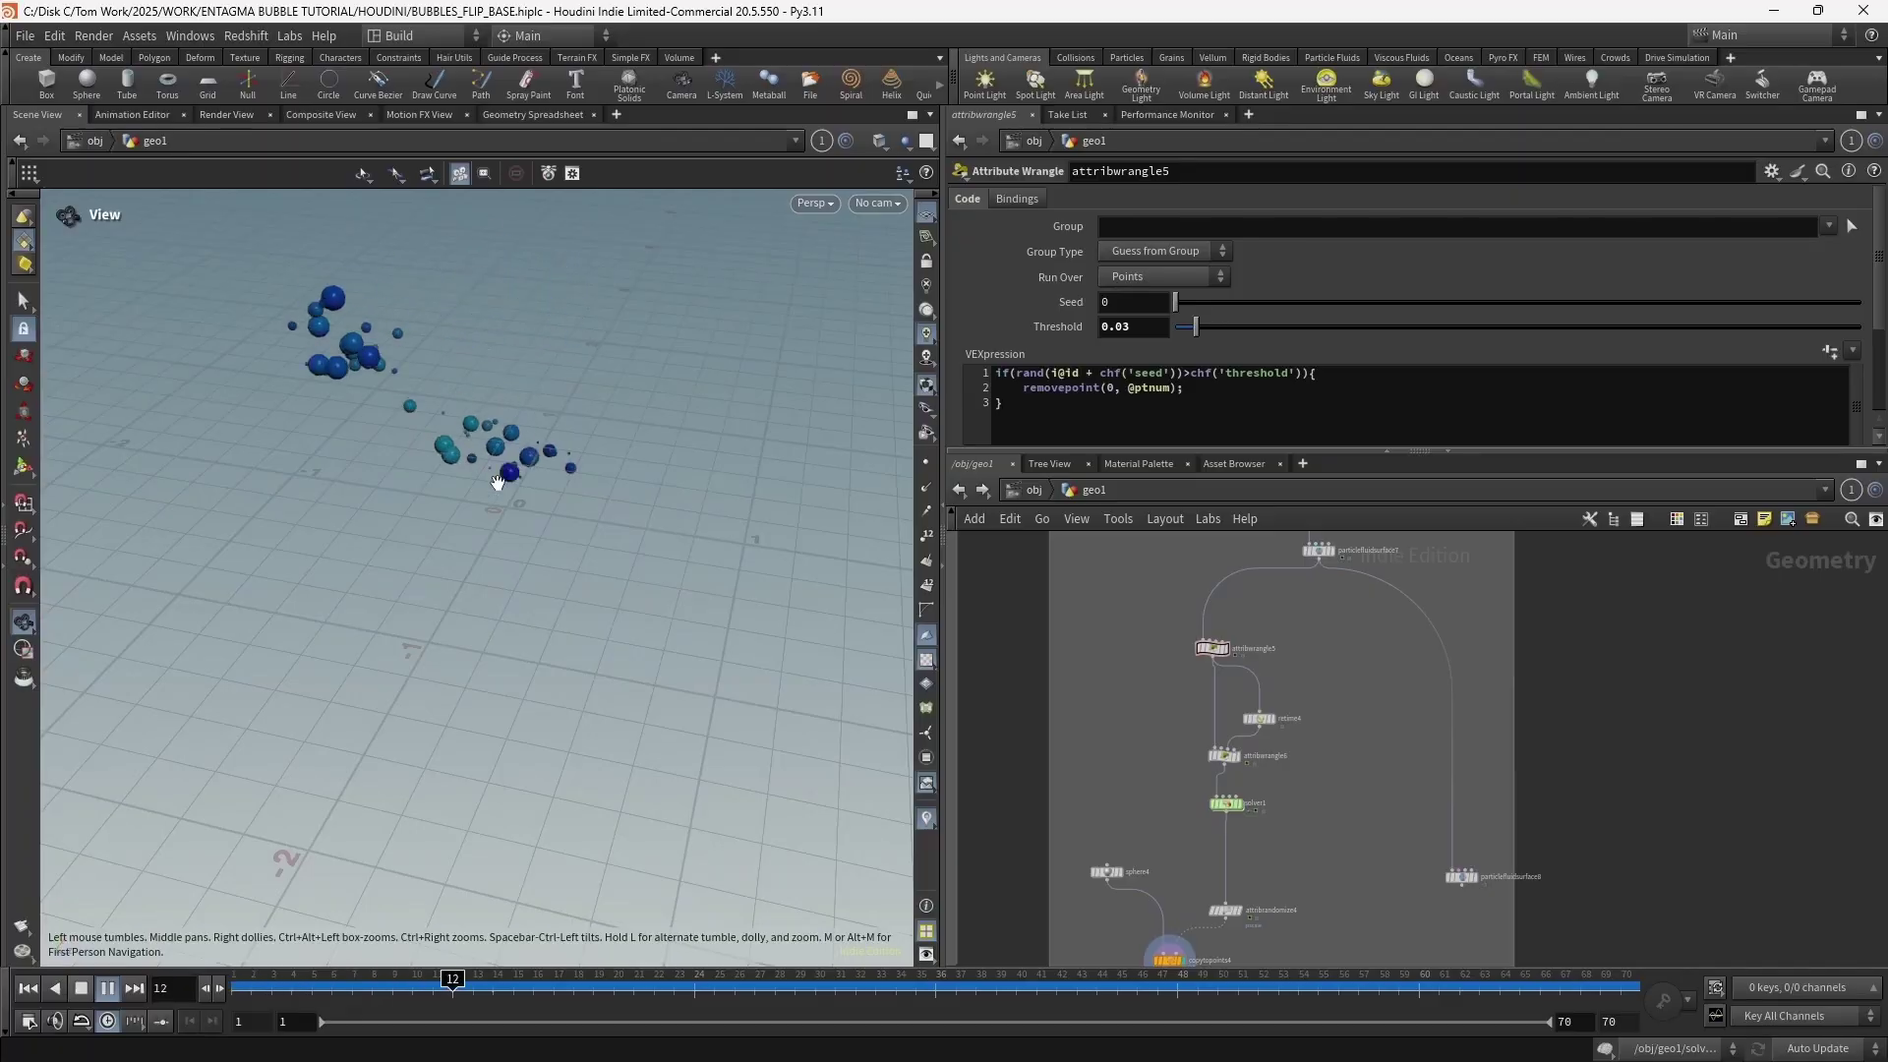